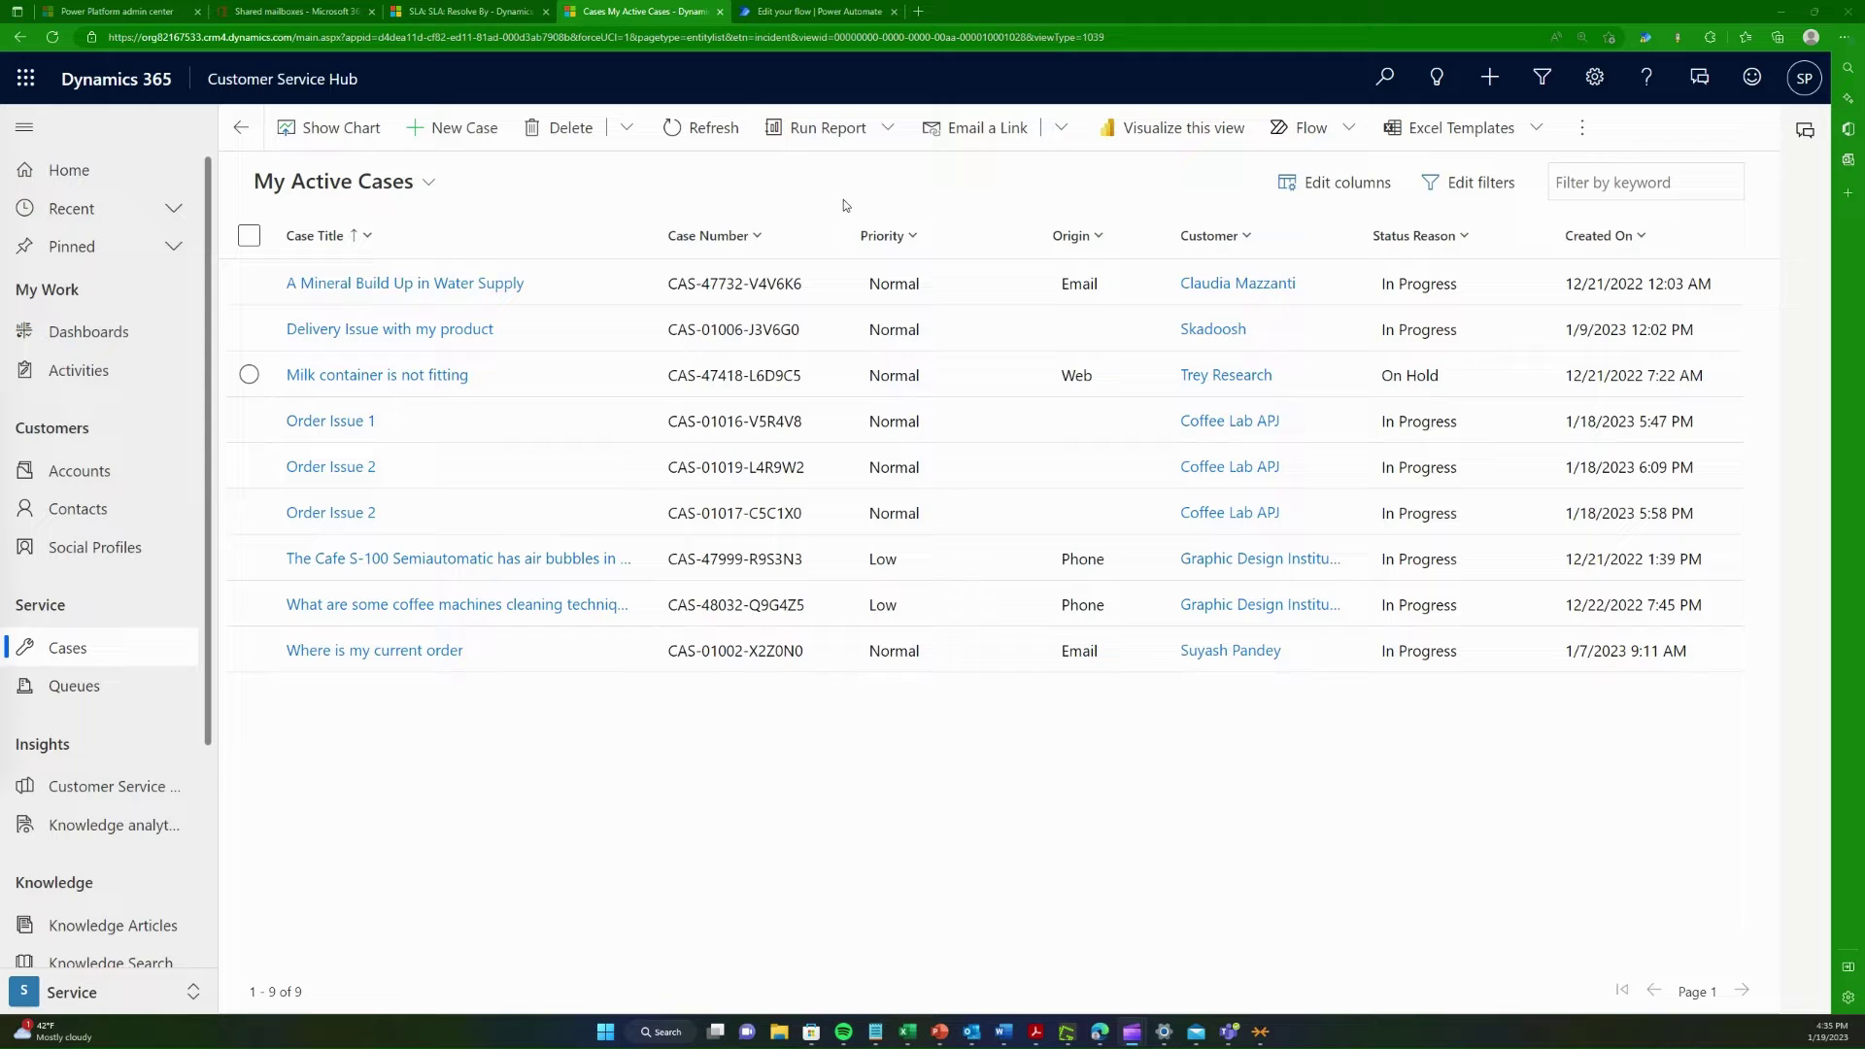
Step: Switch to Power Automate, dismiss the page search and open the Dynamics Customer Service solution
left_click(833, 11)
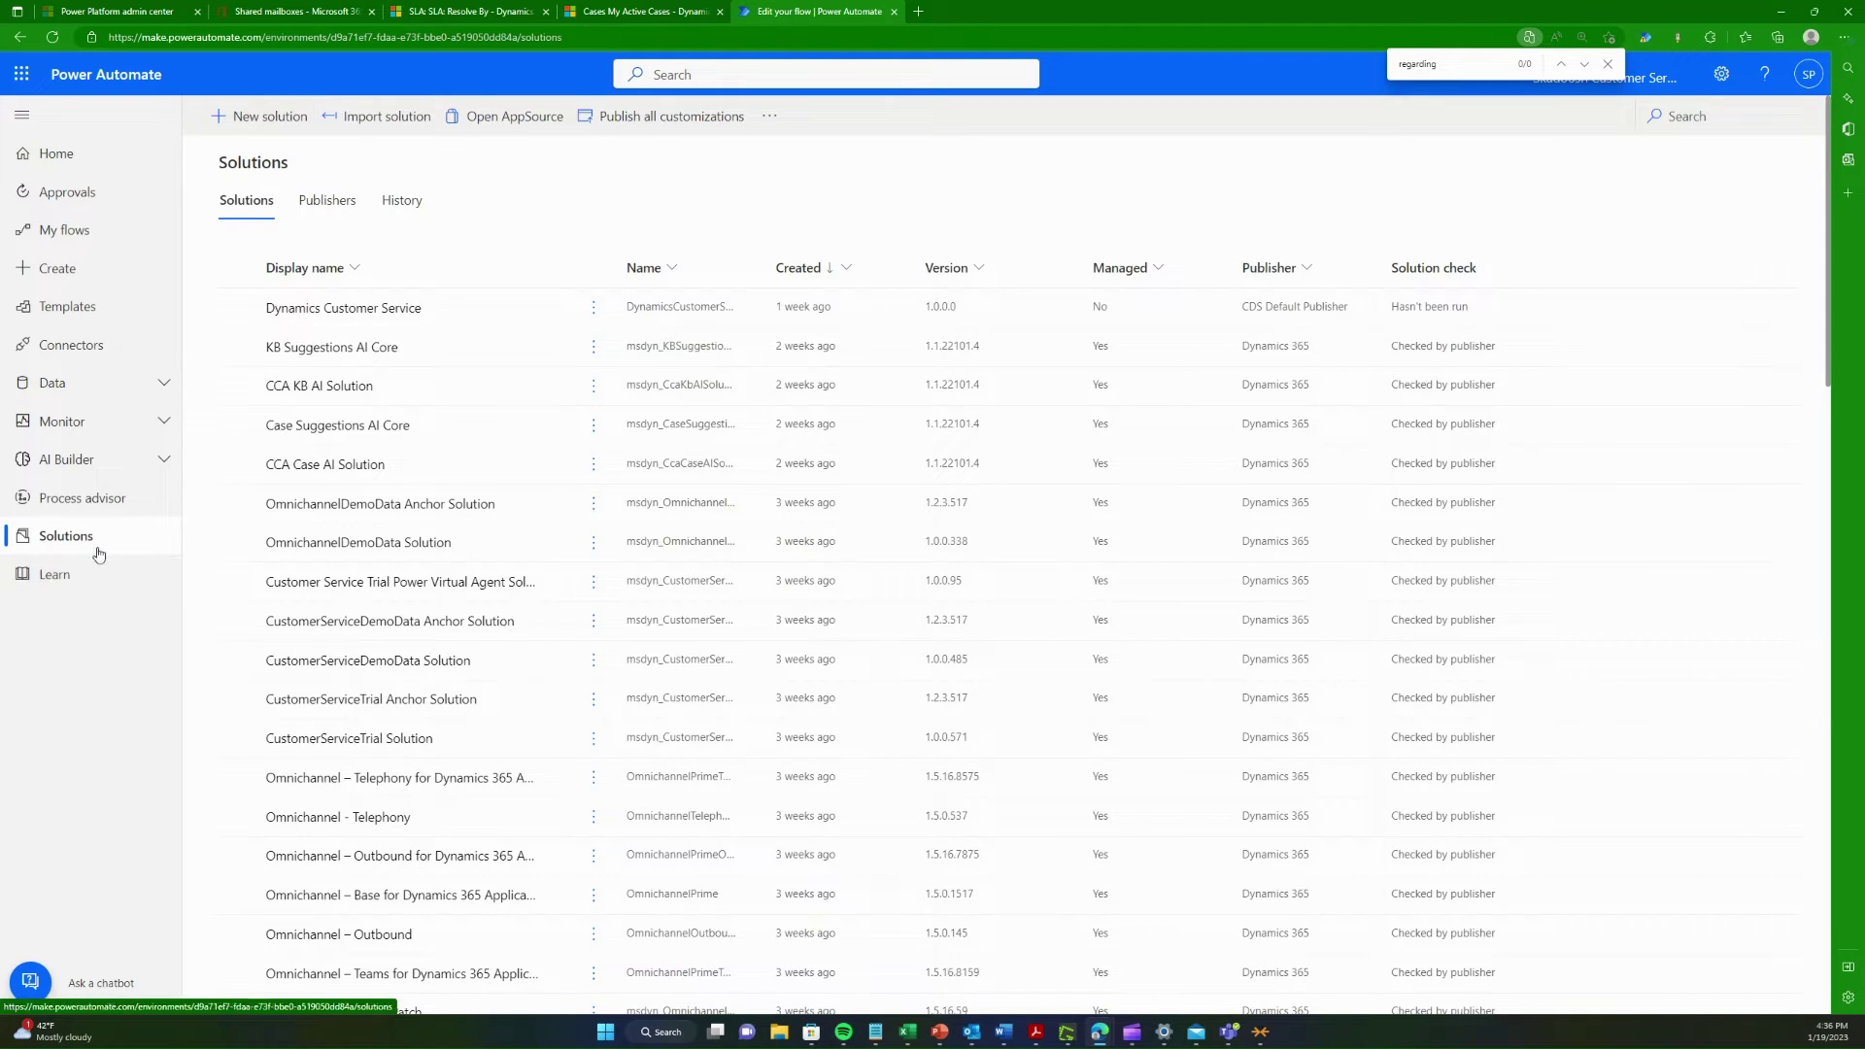
left_click(137, 541)
left_click(668, 14)
left_click(776, 13)
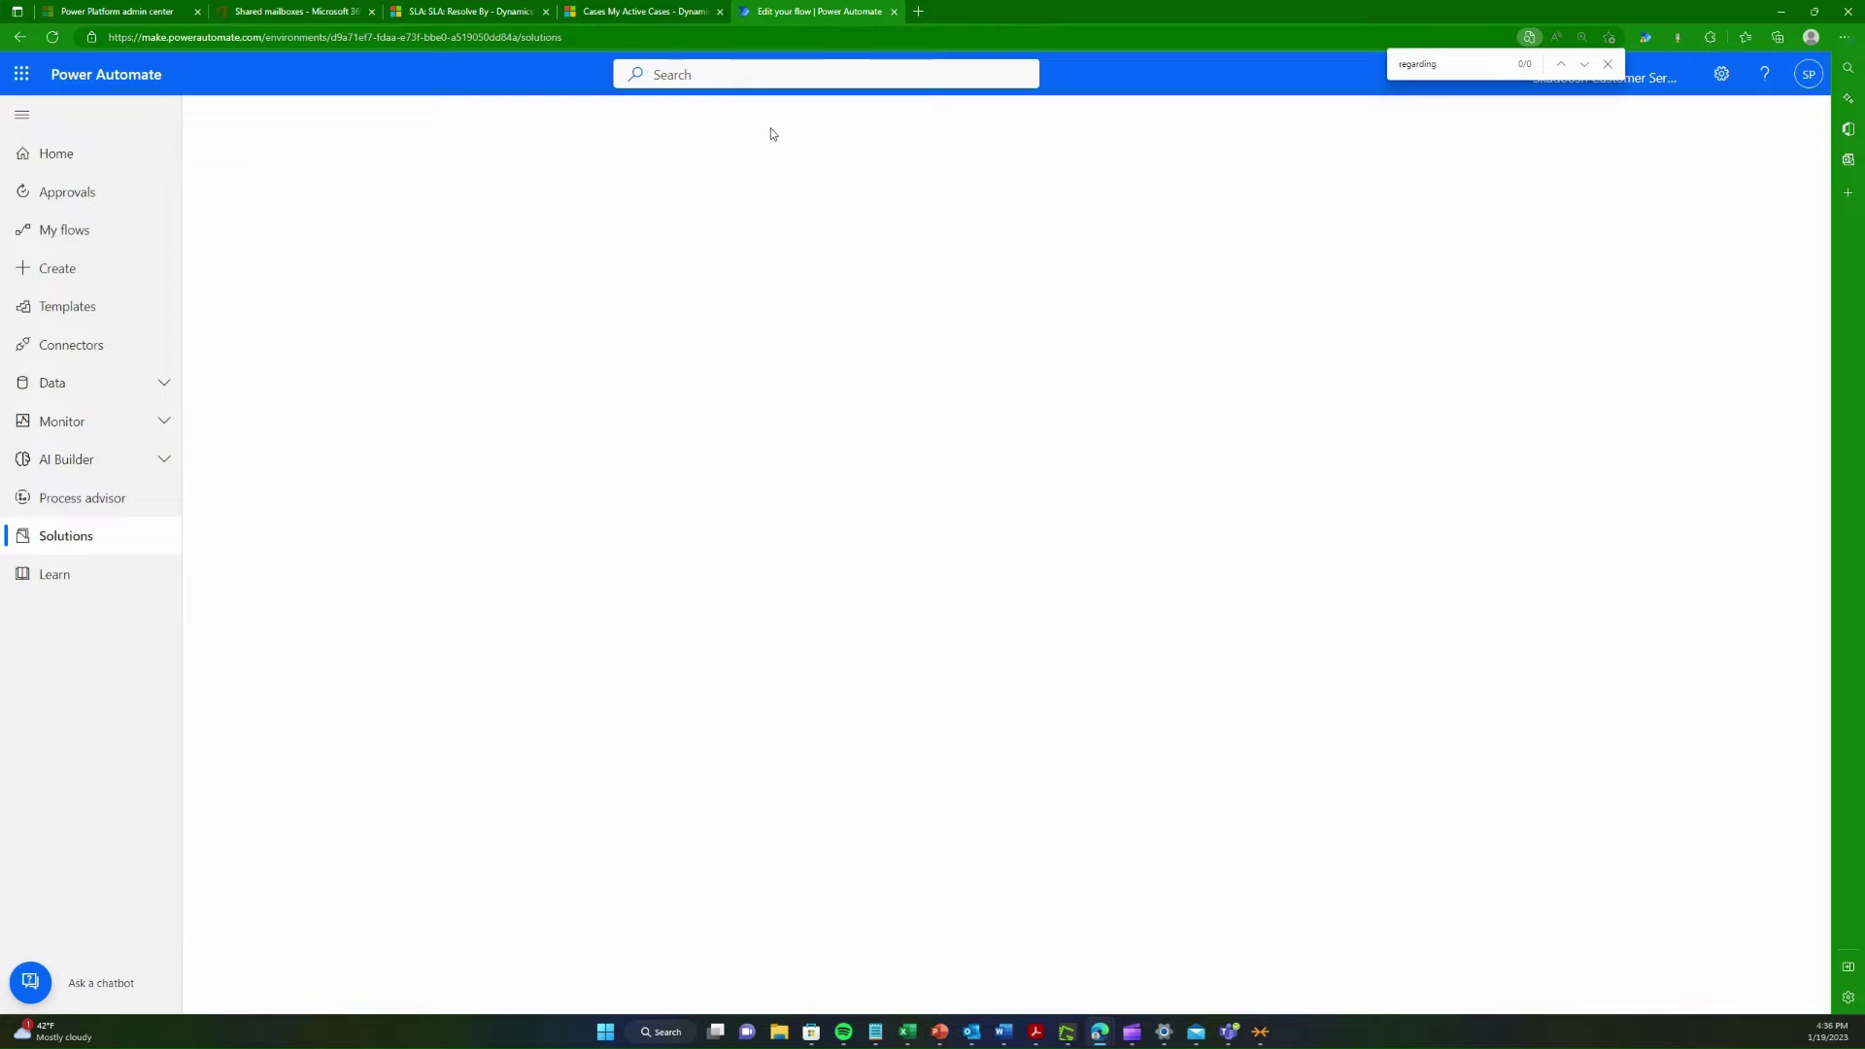
left_click(1607, 64)
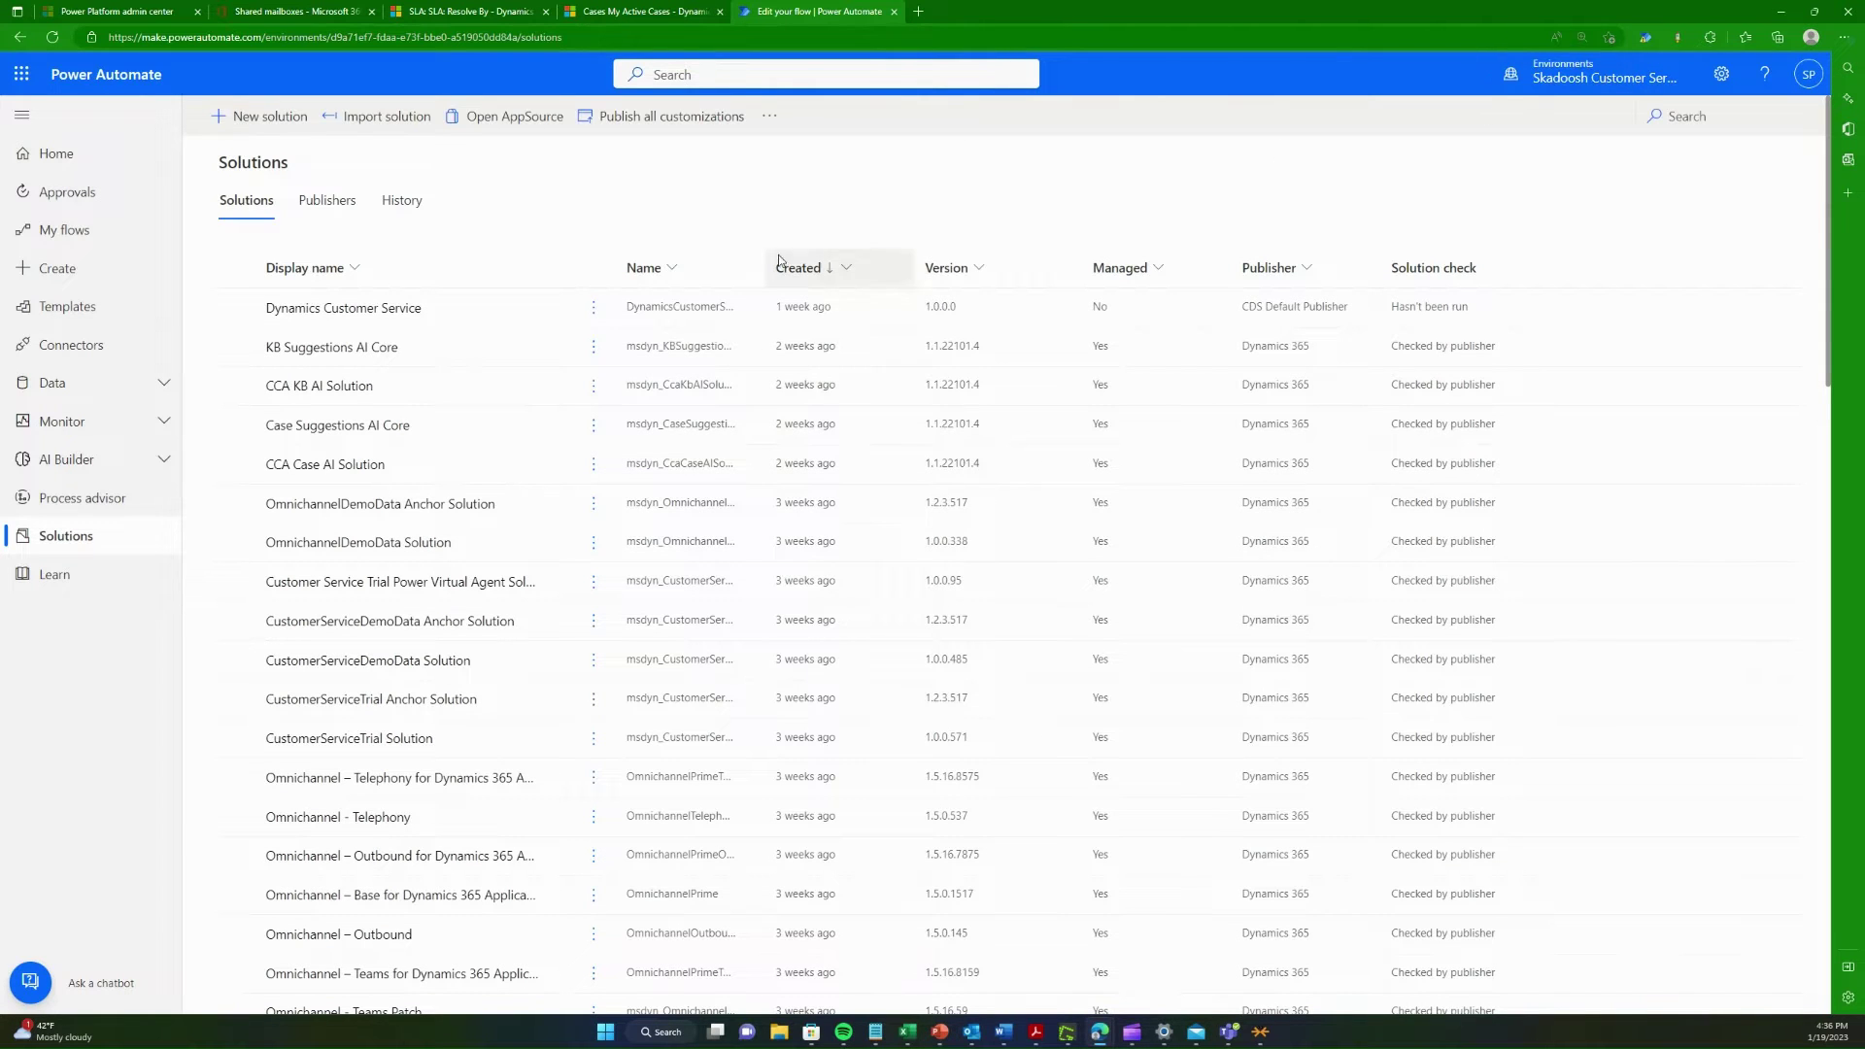
left_click(362, 308)
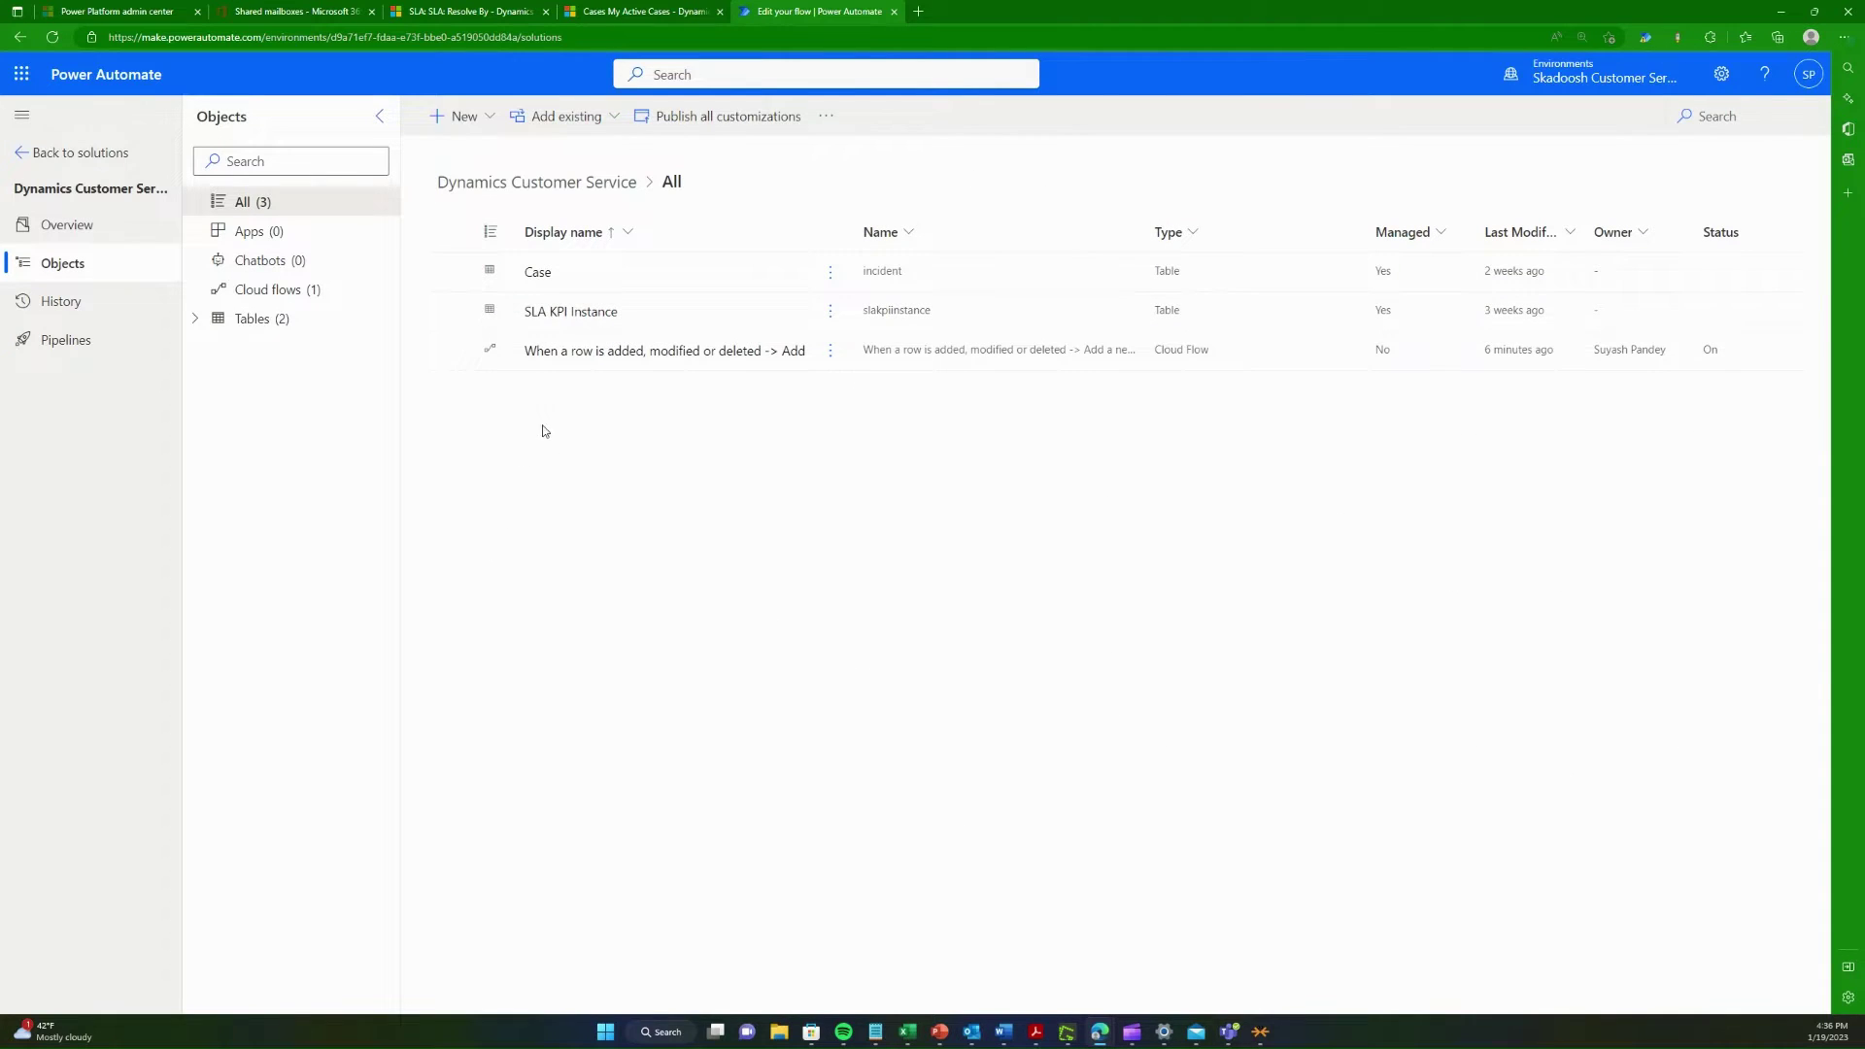
Step: Create an automated cloud flow in the solution with the Microsoft Dataverse trigger for a row being added, modified or deleted
left_click(458, 115)
mouse_move(515, 185)
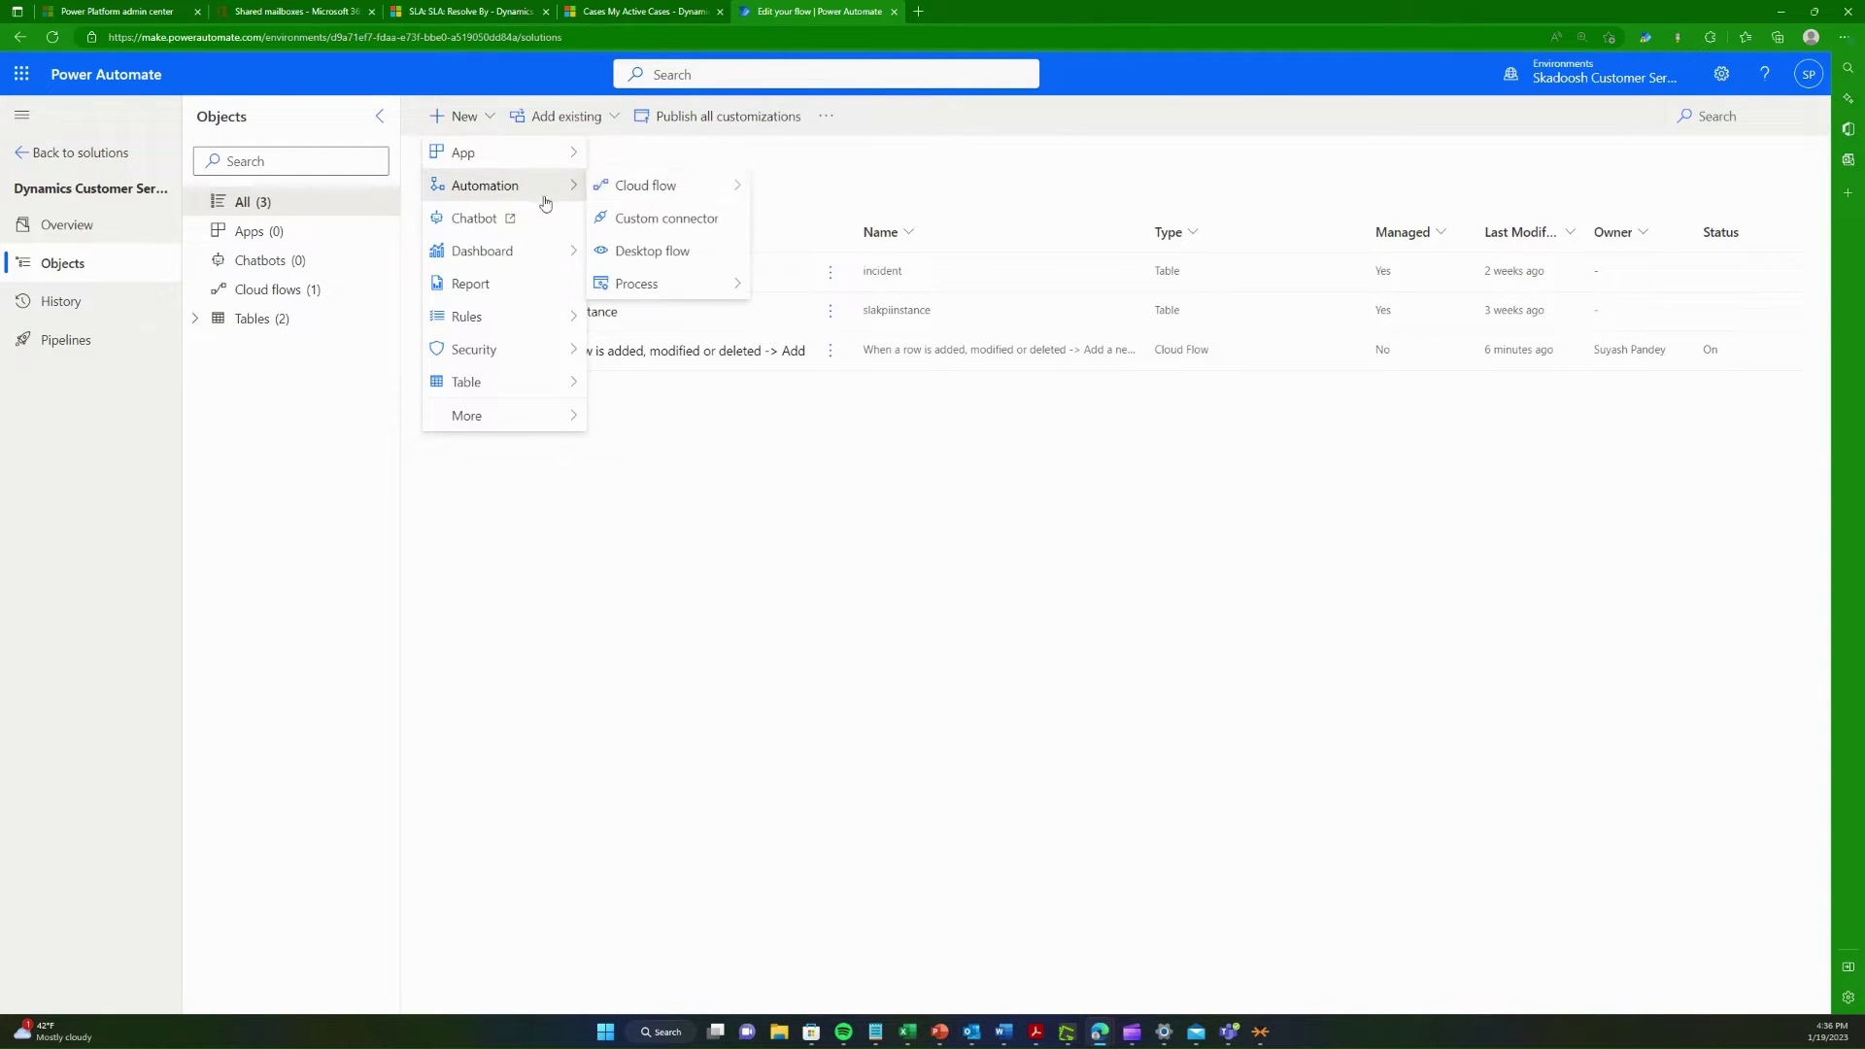
mouse_move(657, 187)
left_click(814, 192)
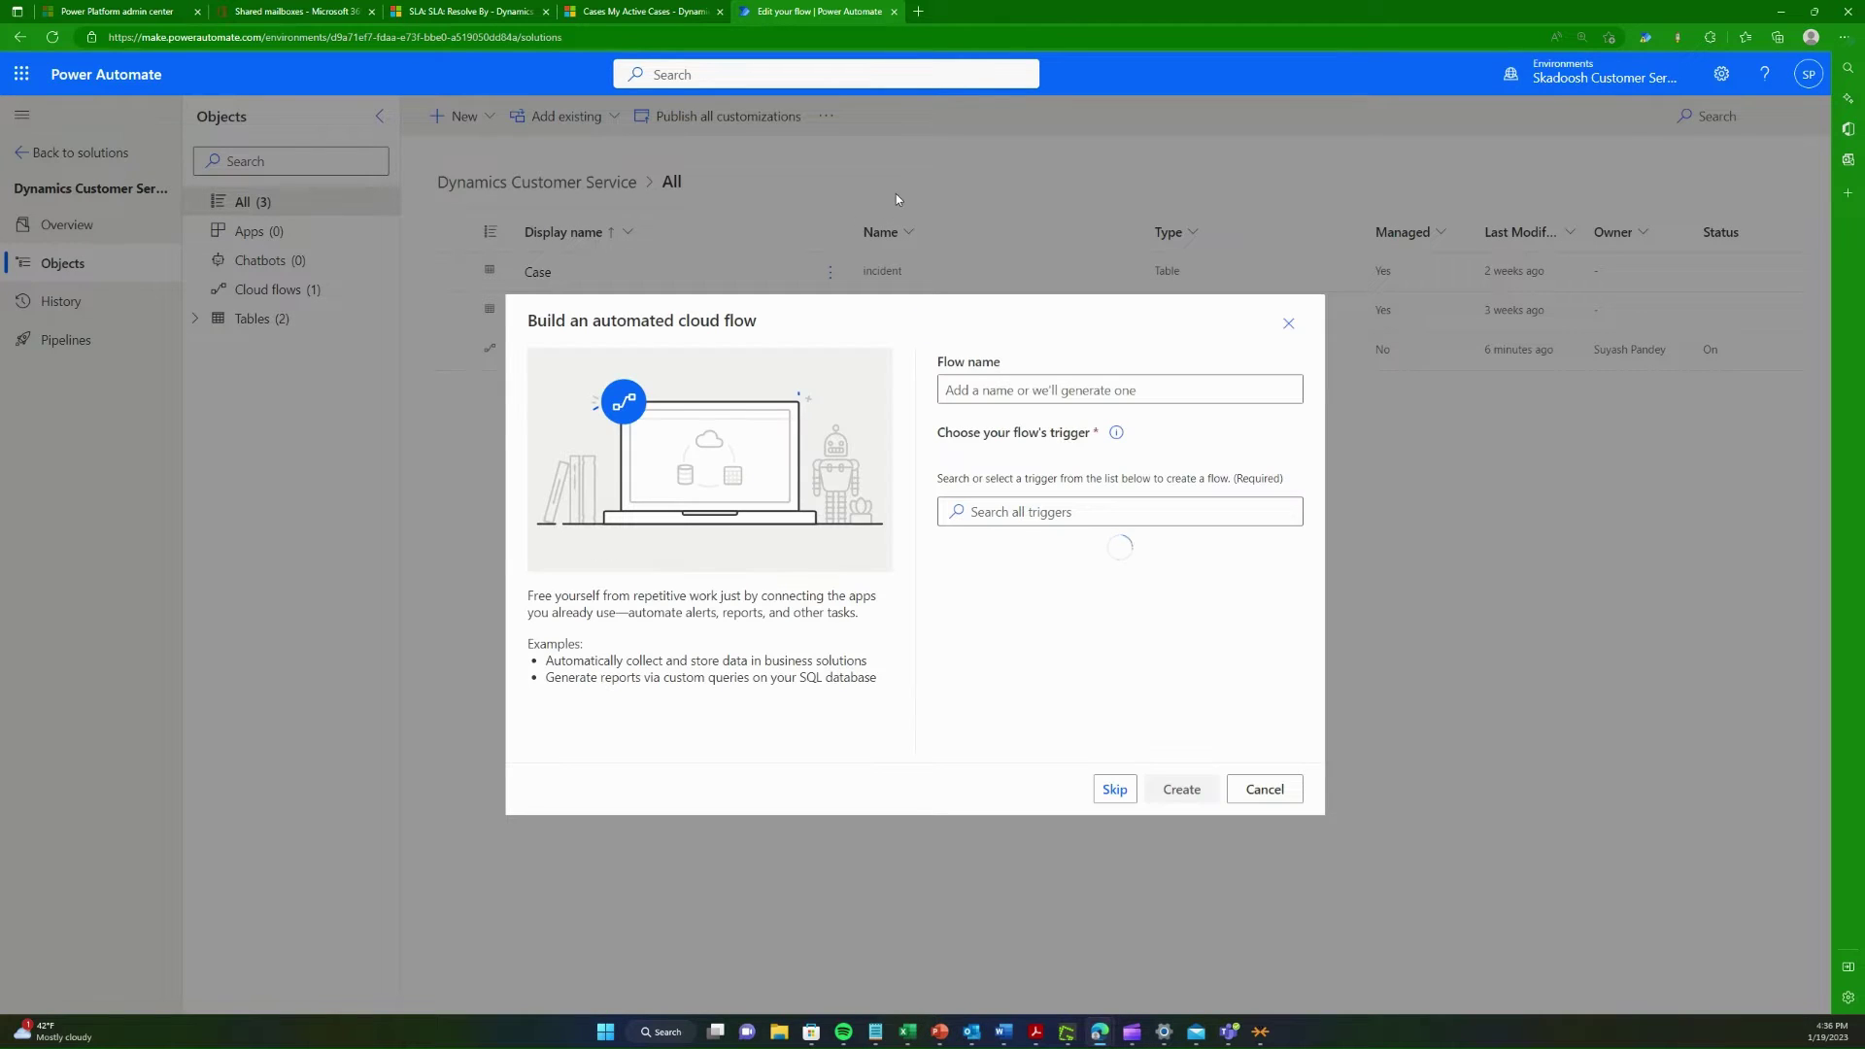
left_click(1098, 512)
type("dat")
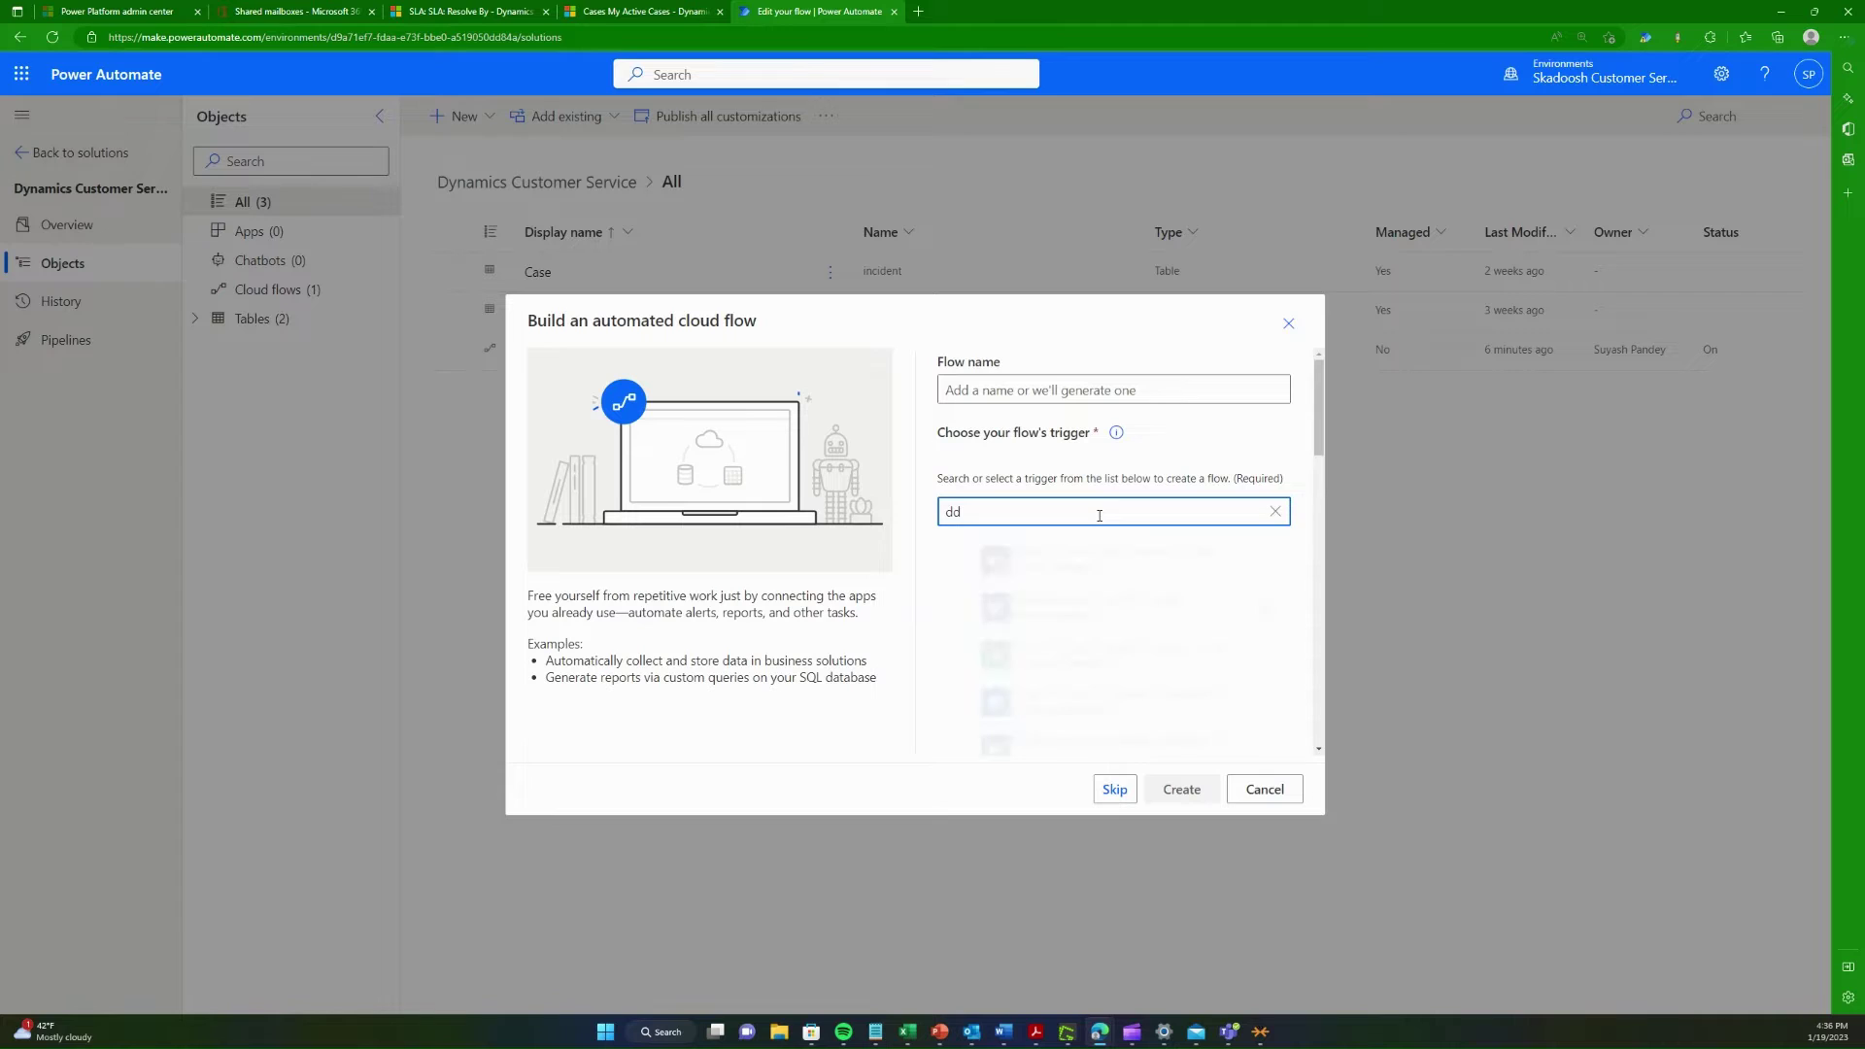
type("avers")
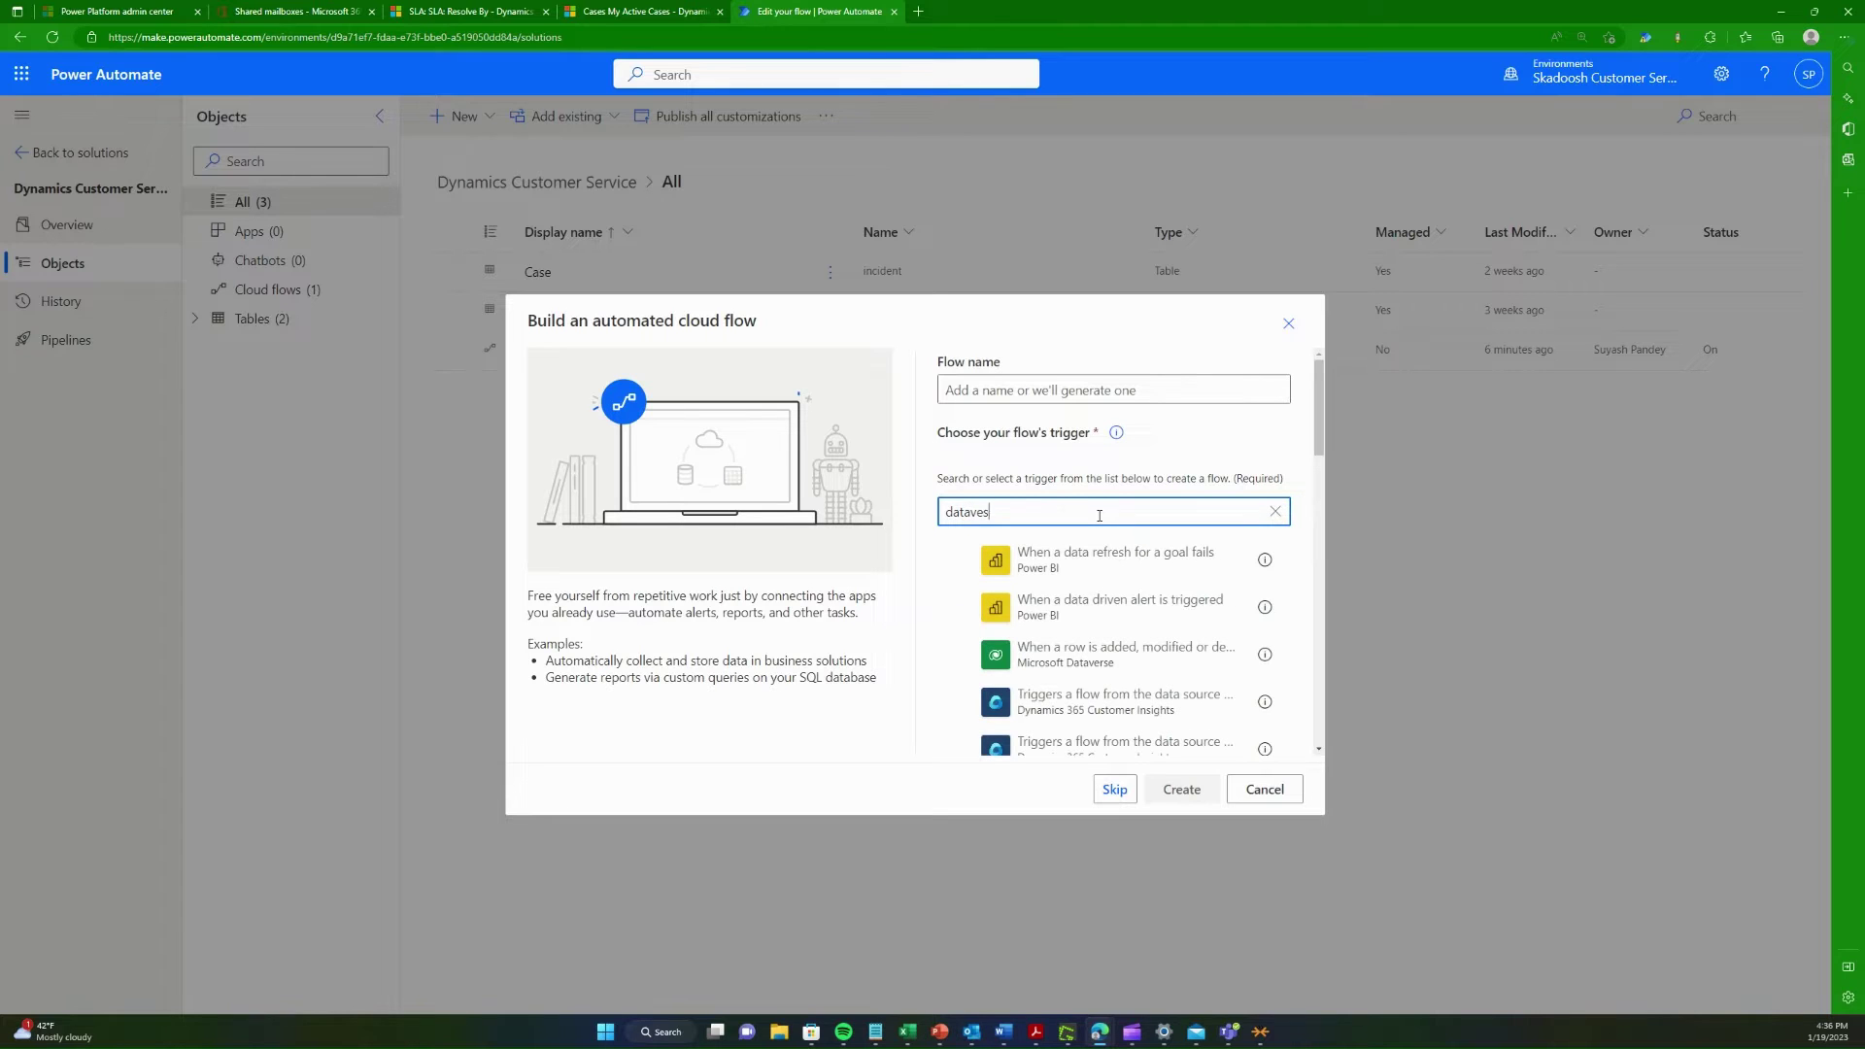
type("e")
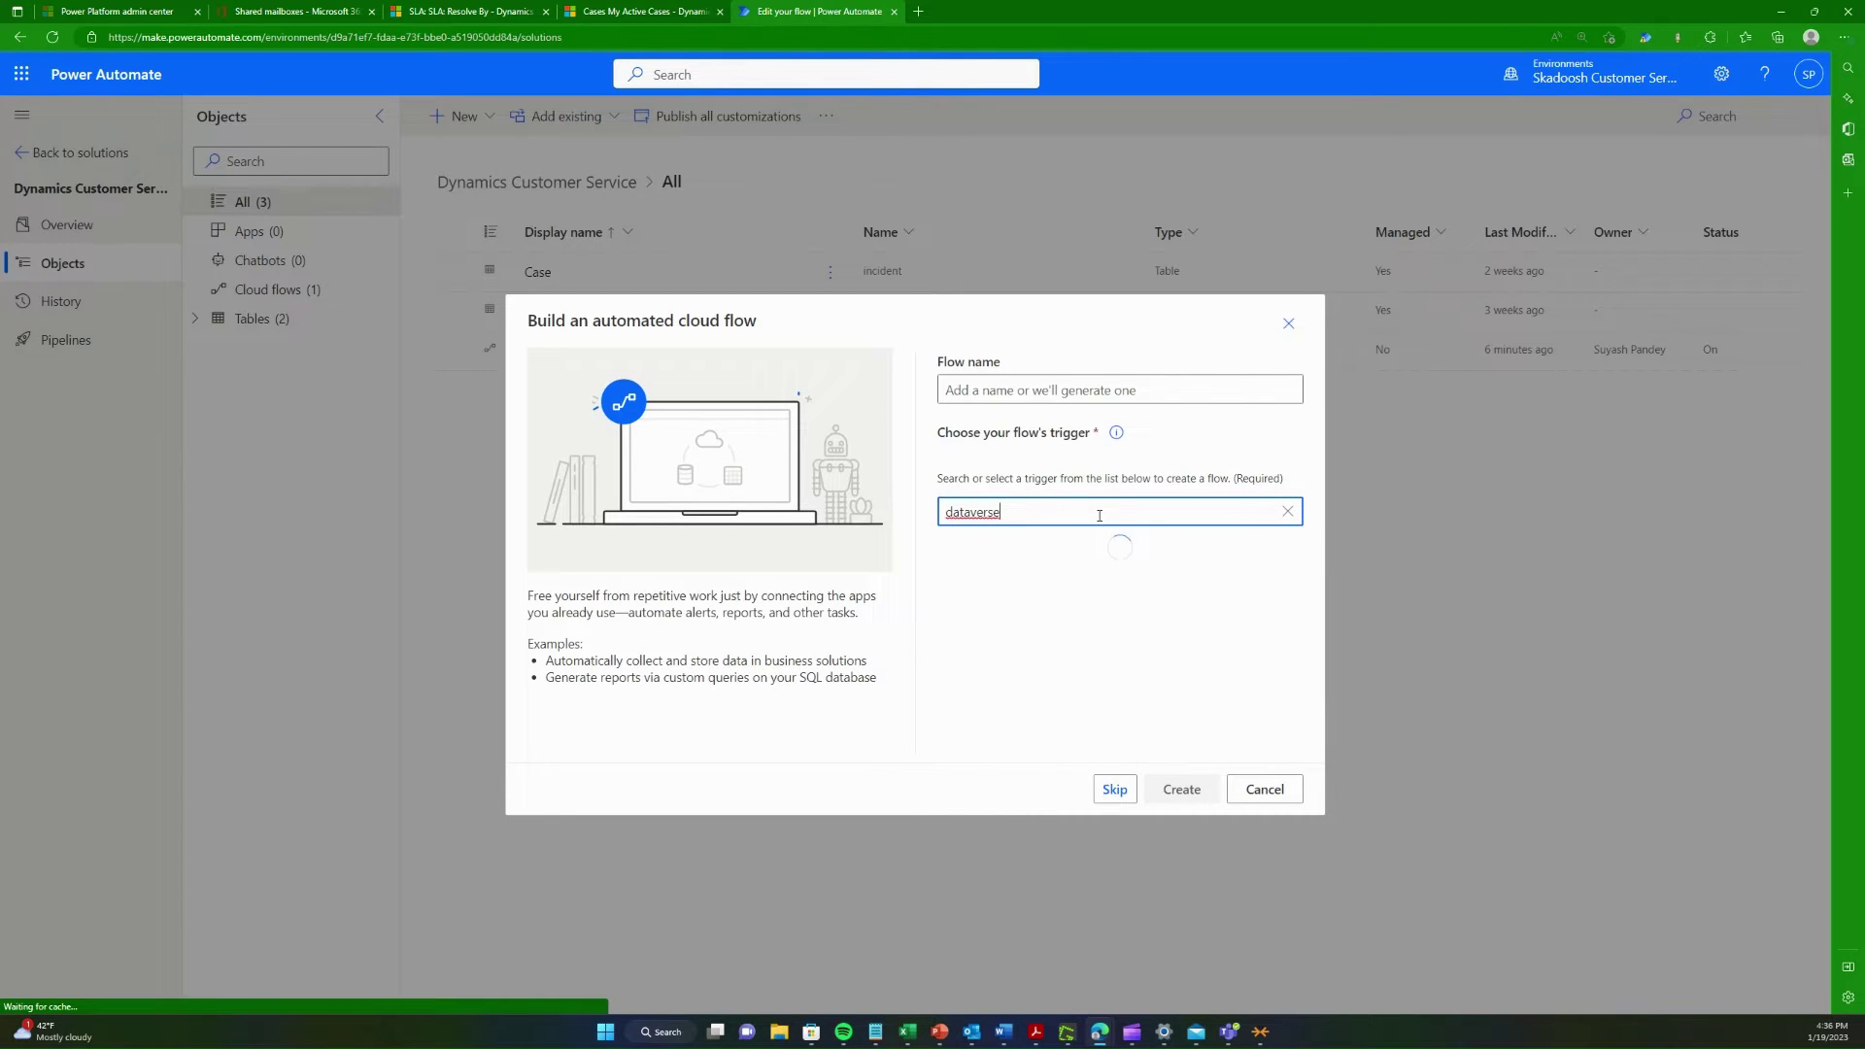
left_click(1125, 568)
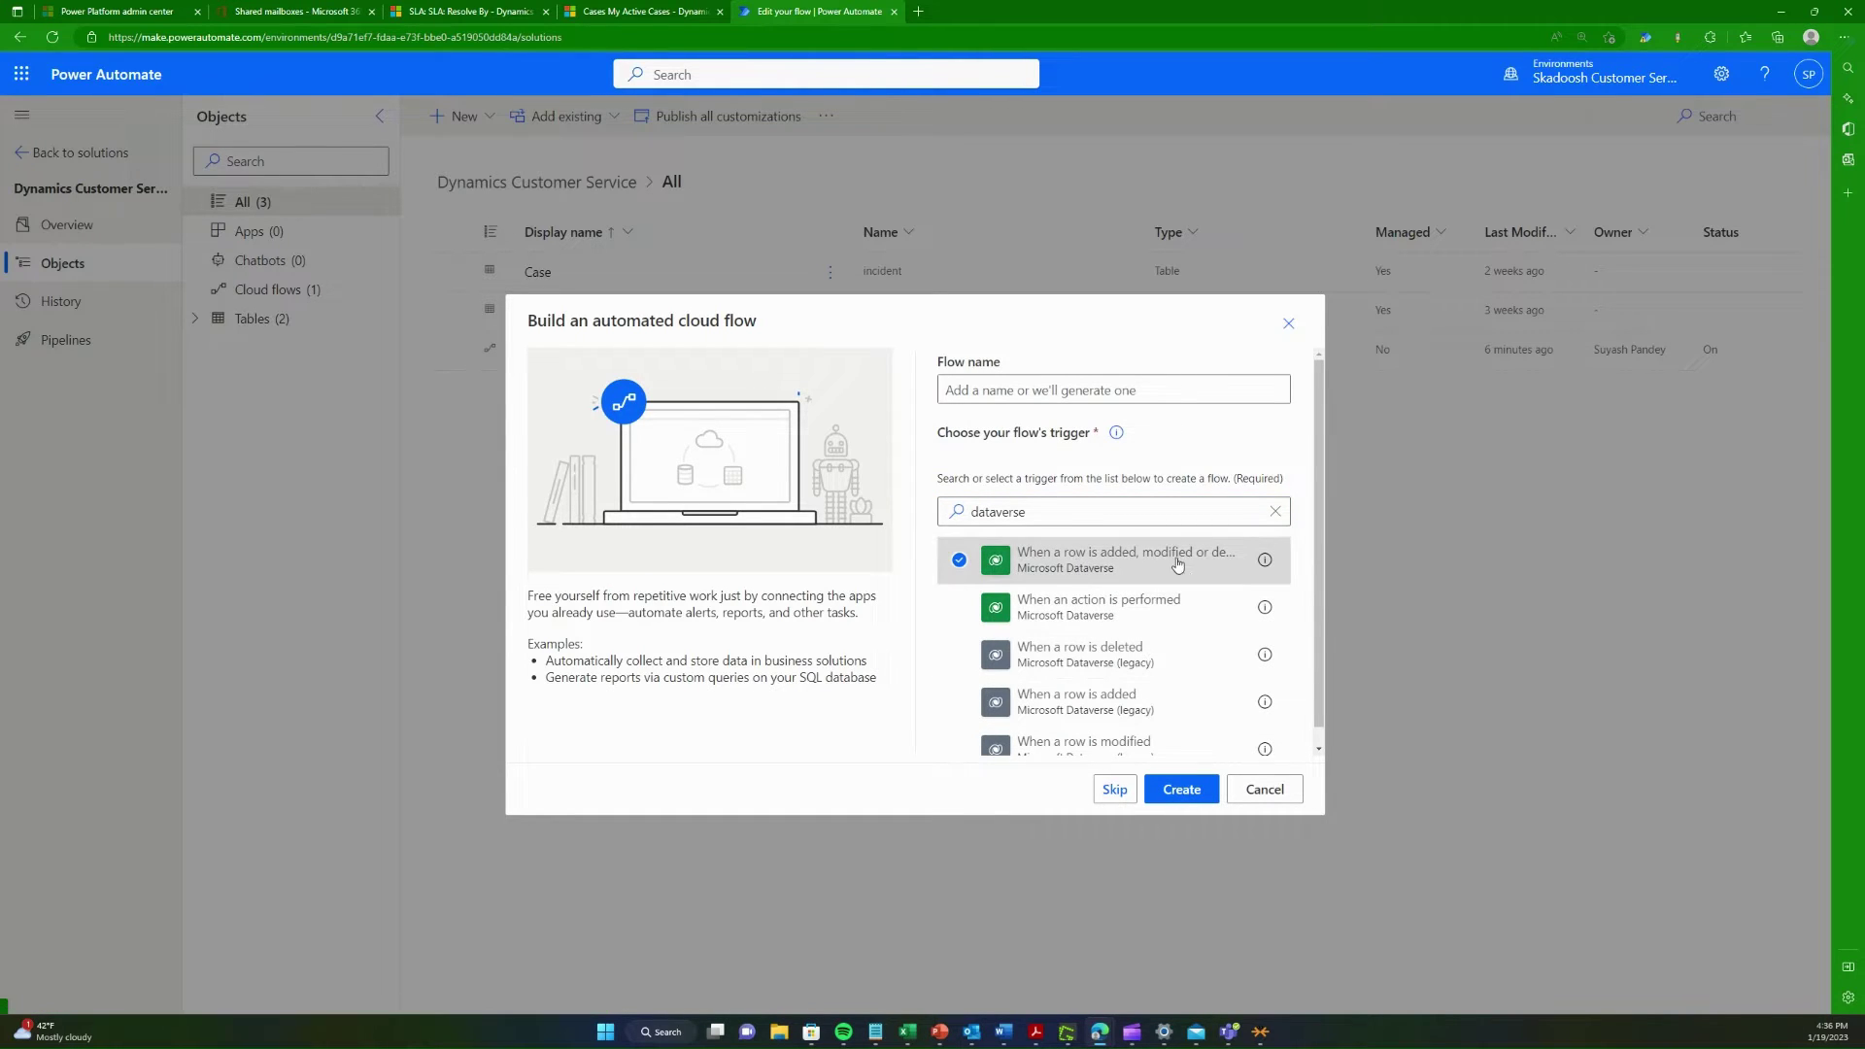
left_click(1181, 789)
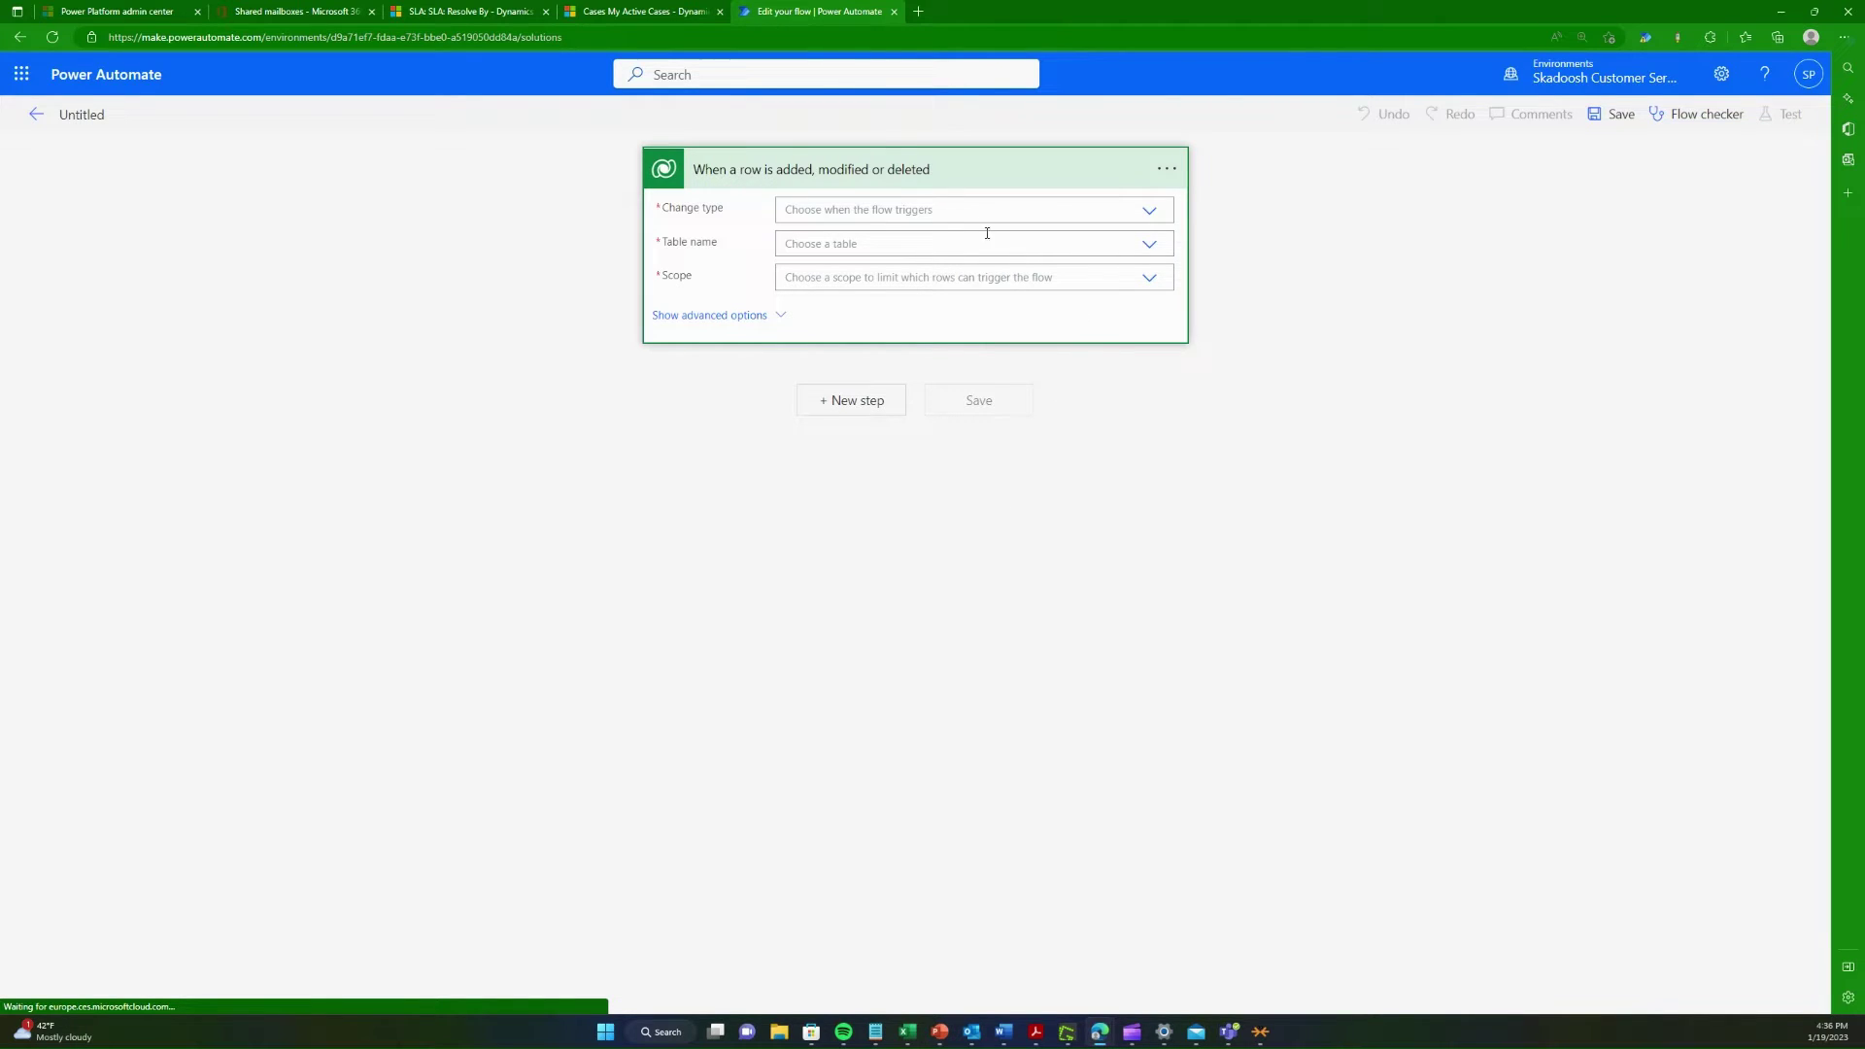
Step: Set the trigger's change type to Modified, table name to Cases and scope to Organization, and reveal its advanced options
left_click(963, 212)
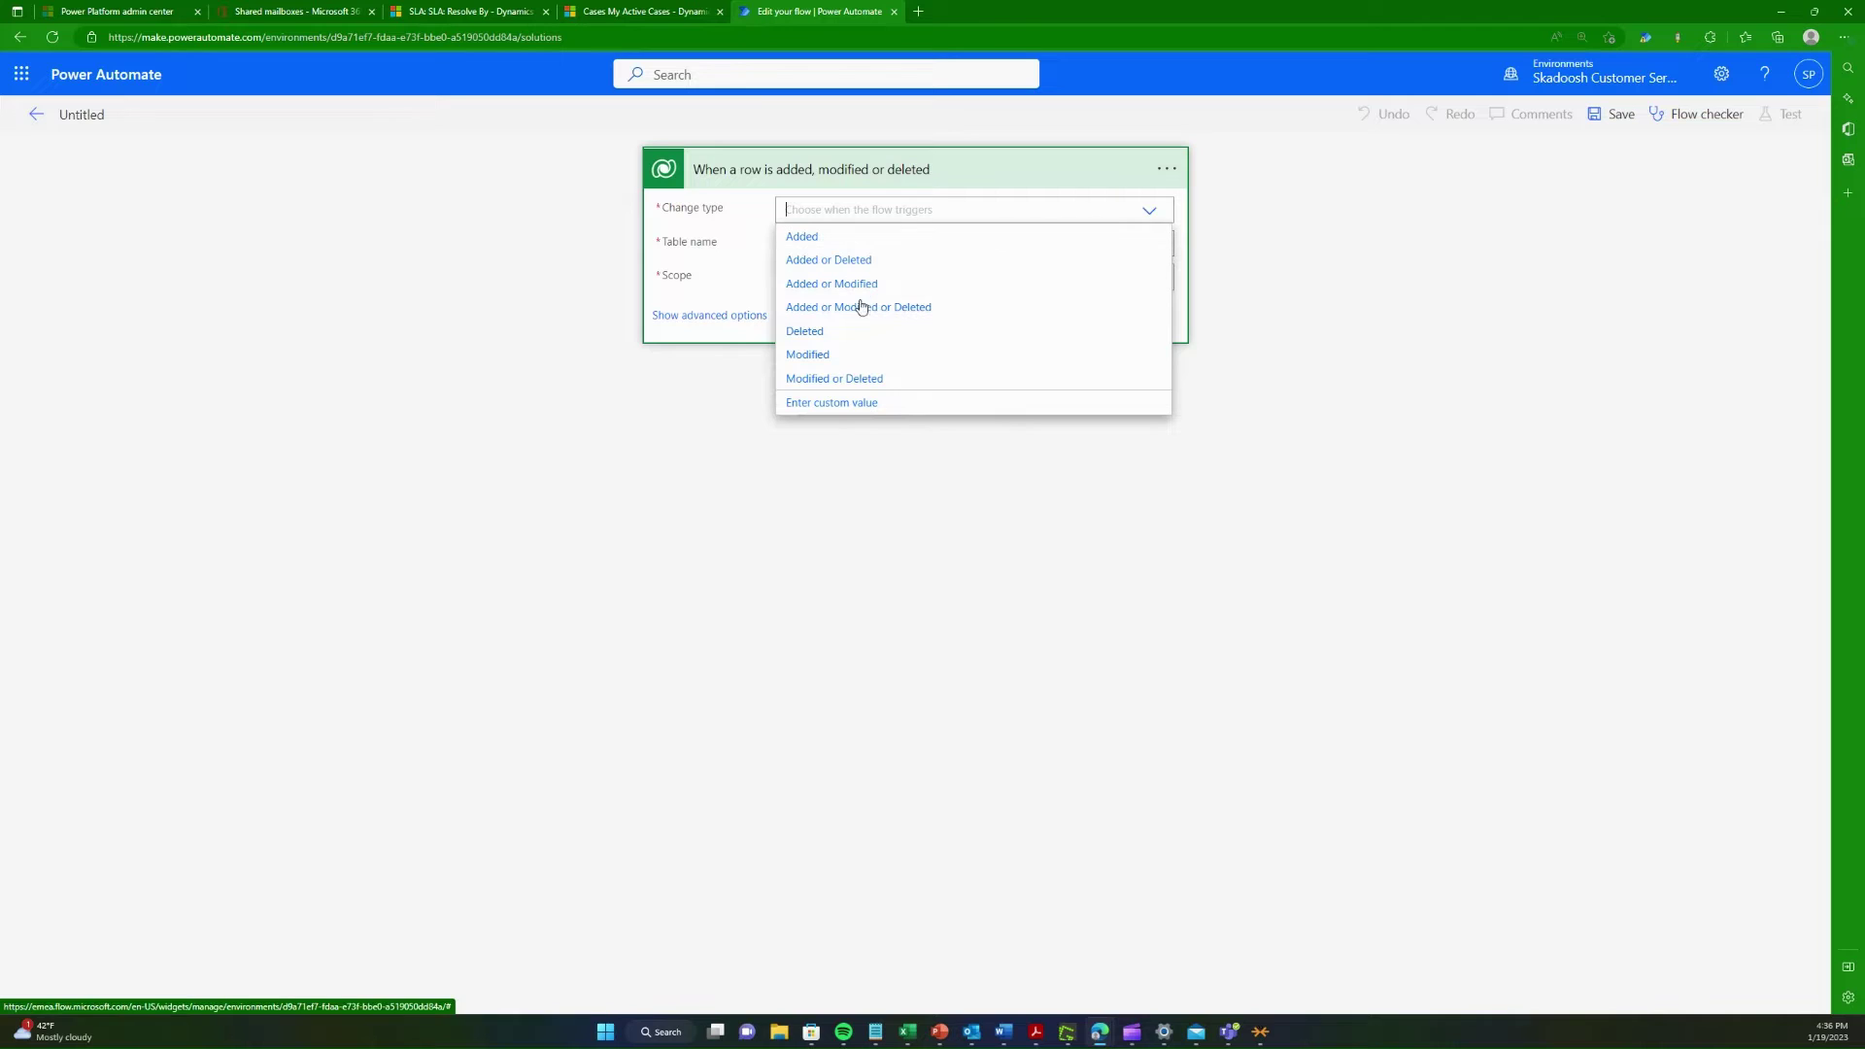
left_click(824, 360)
left_click(825, 242)
type("cae")
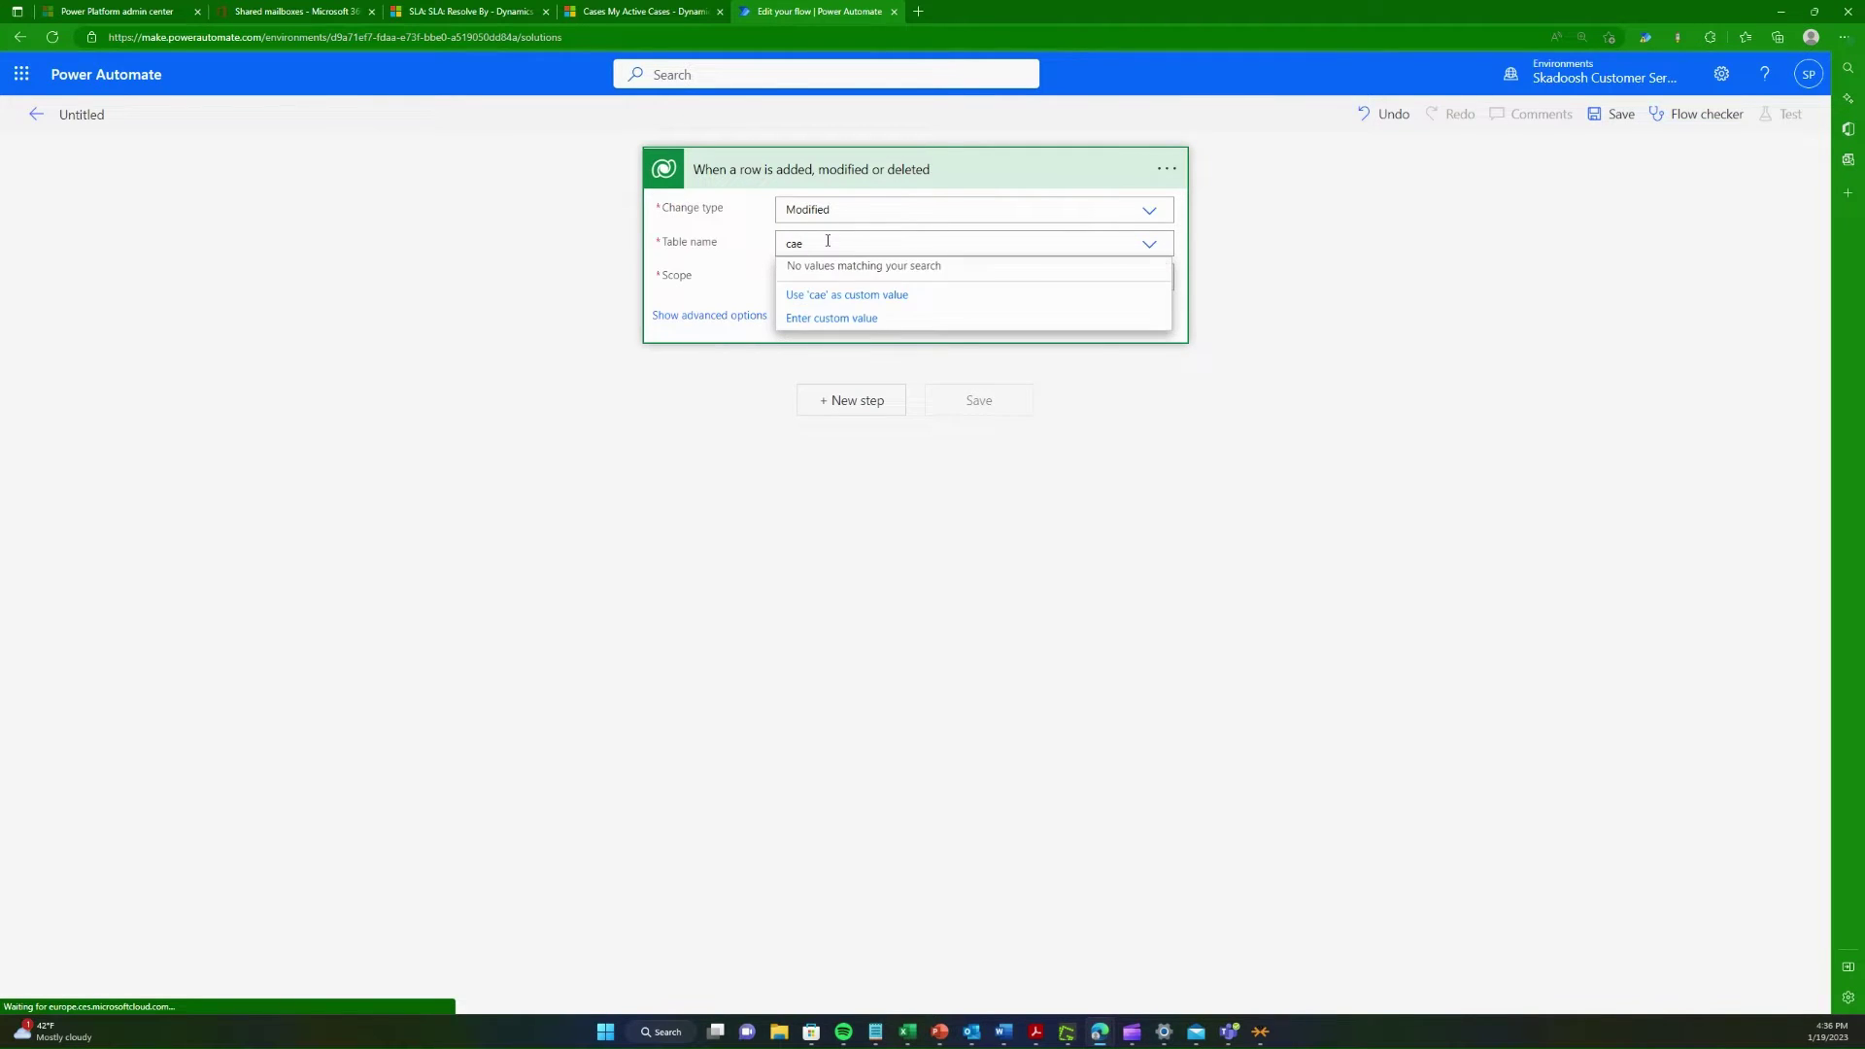
key("BackSpace")
type("ses")
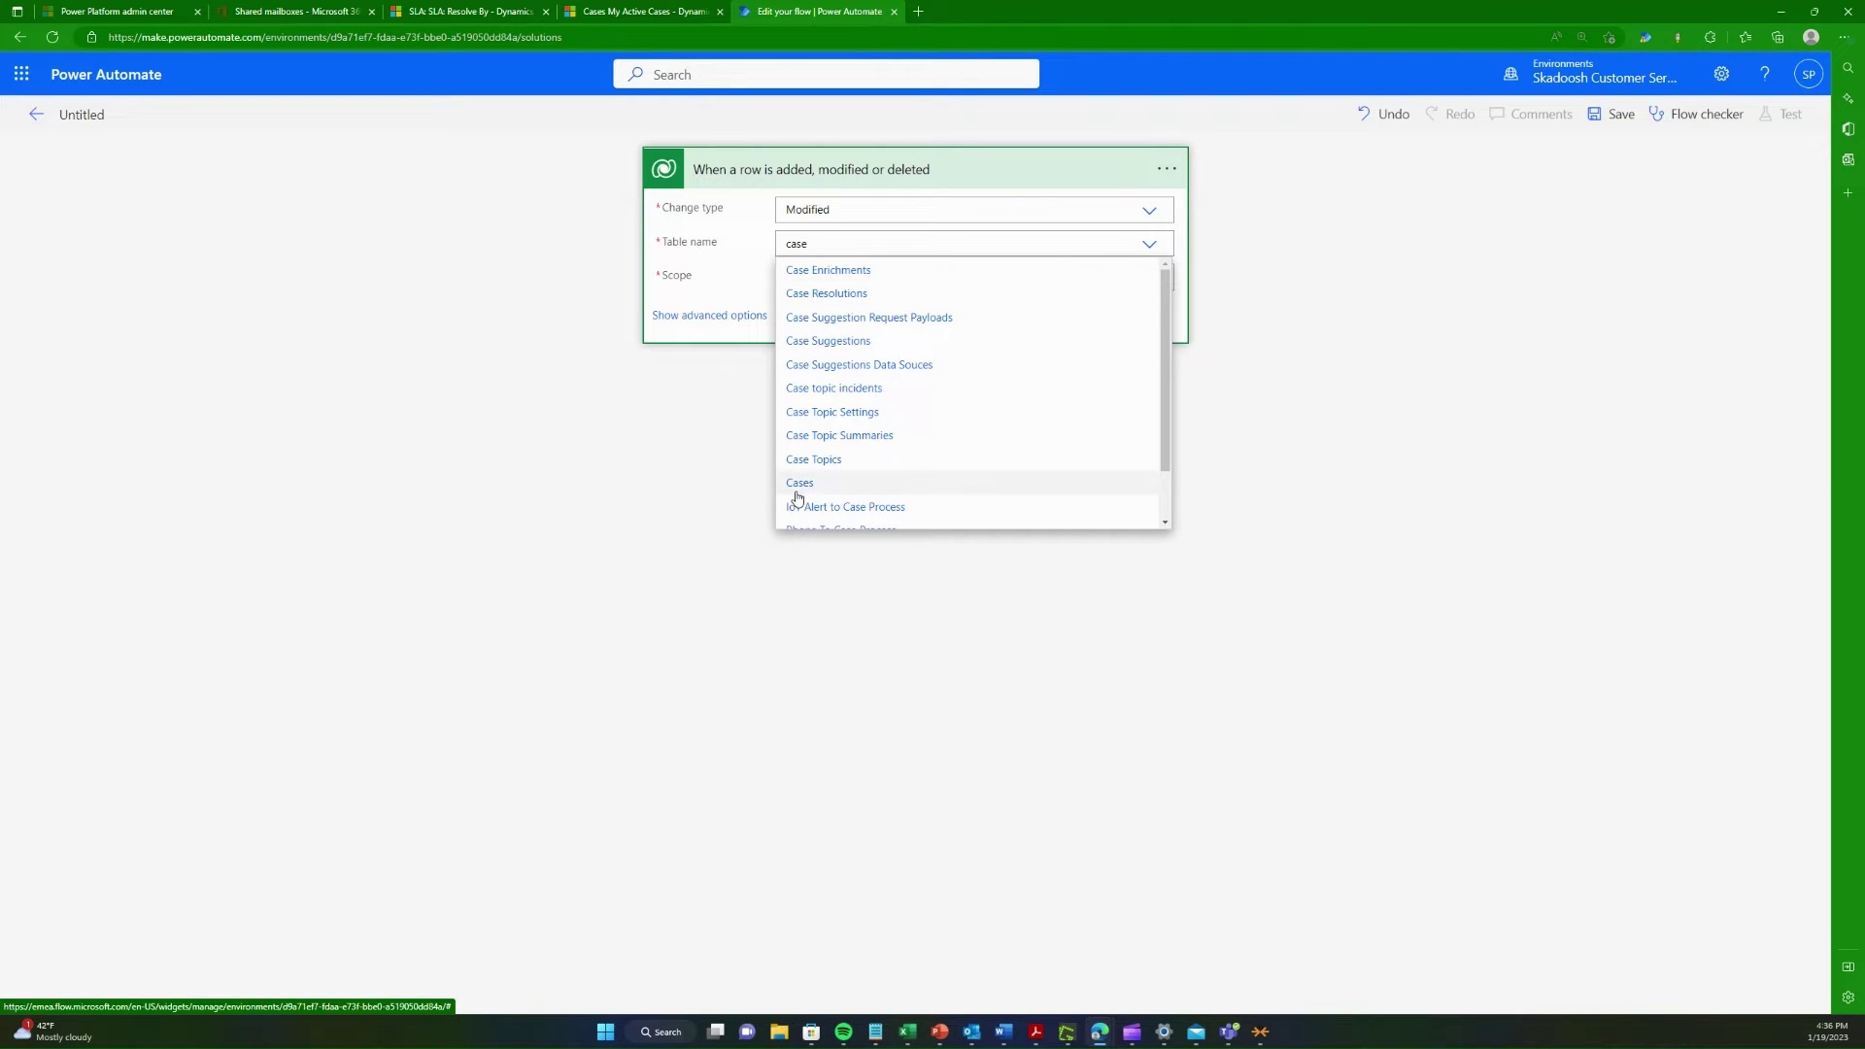
left_click(795, 486)
left_click(810, 280)
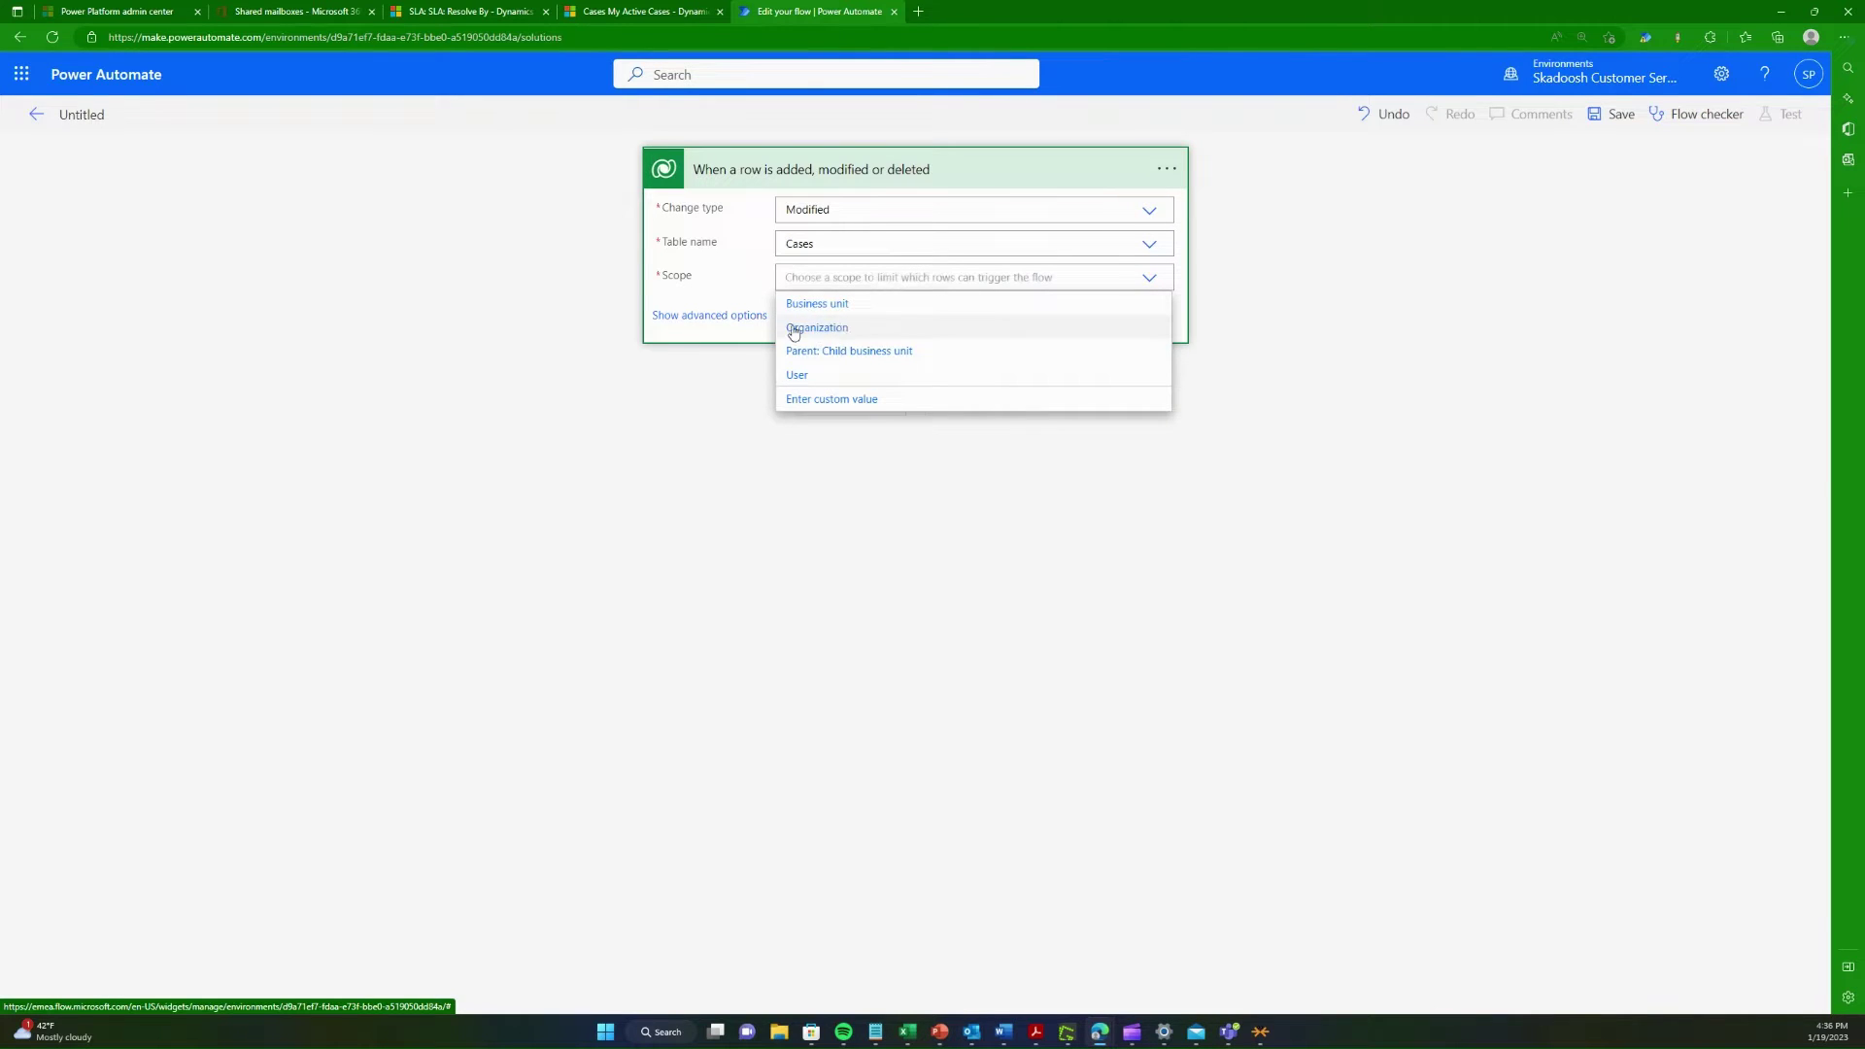
left_click(816, 326)
left_click(741, 315)
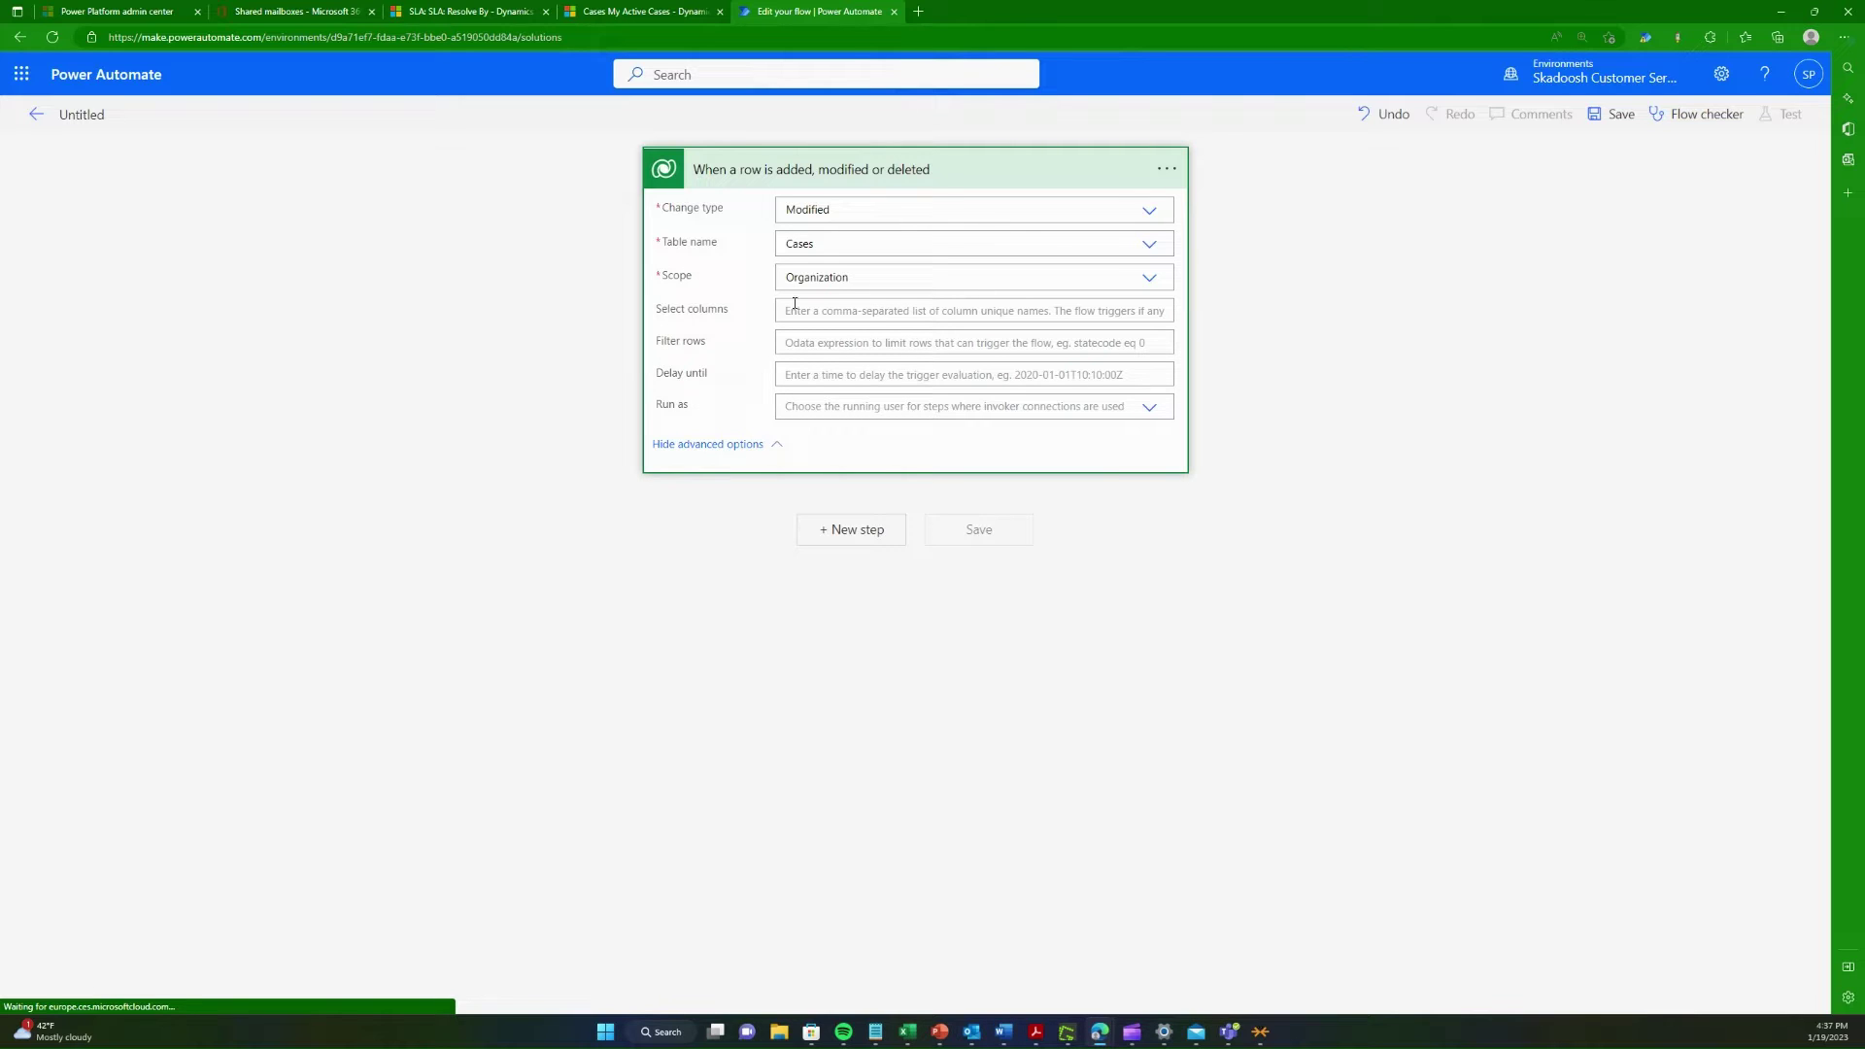
Step: Switch to Customer Service Hub, open the case A Mineral Build Up in Water Supply and show its option set values with Level up
left_click(514, 11)
left_click(645, 10)
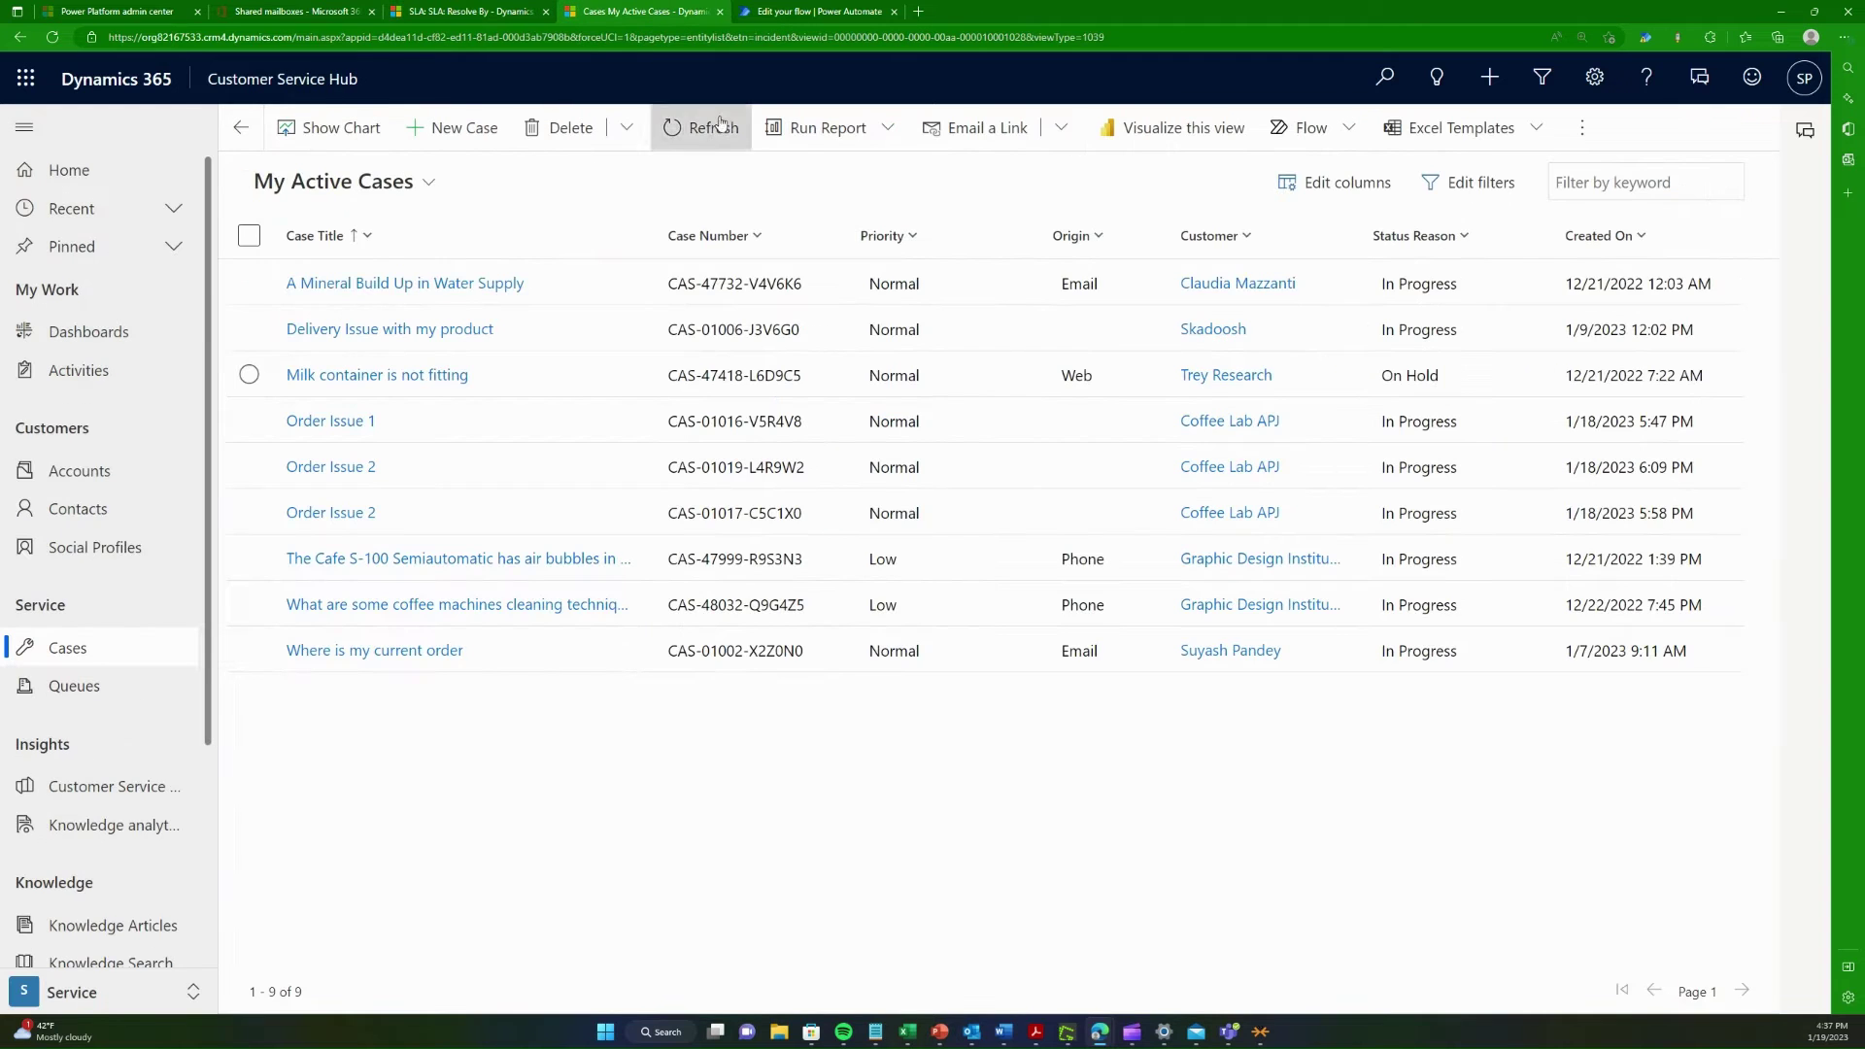
left_click(466, 283)
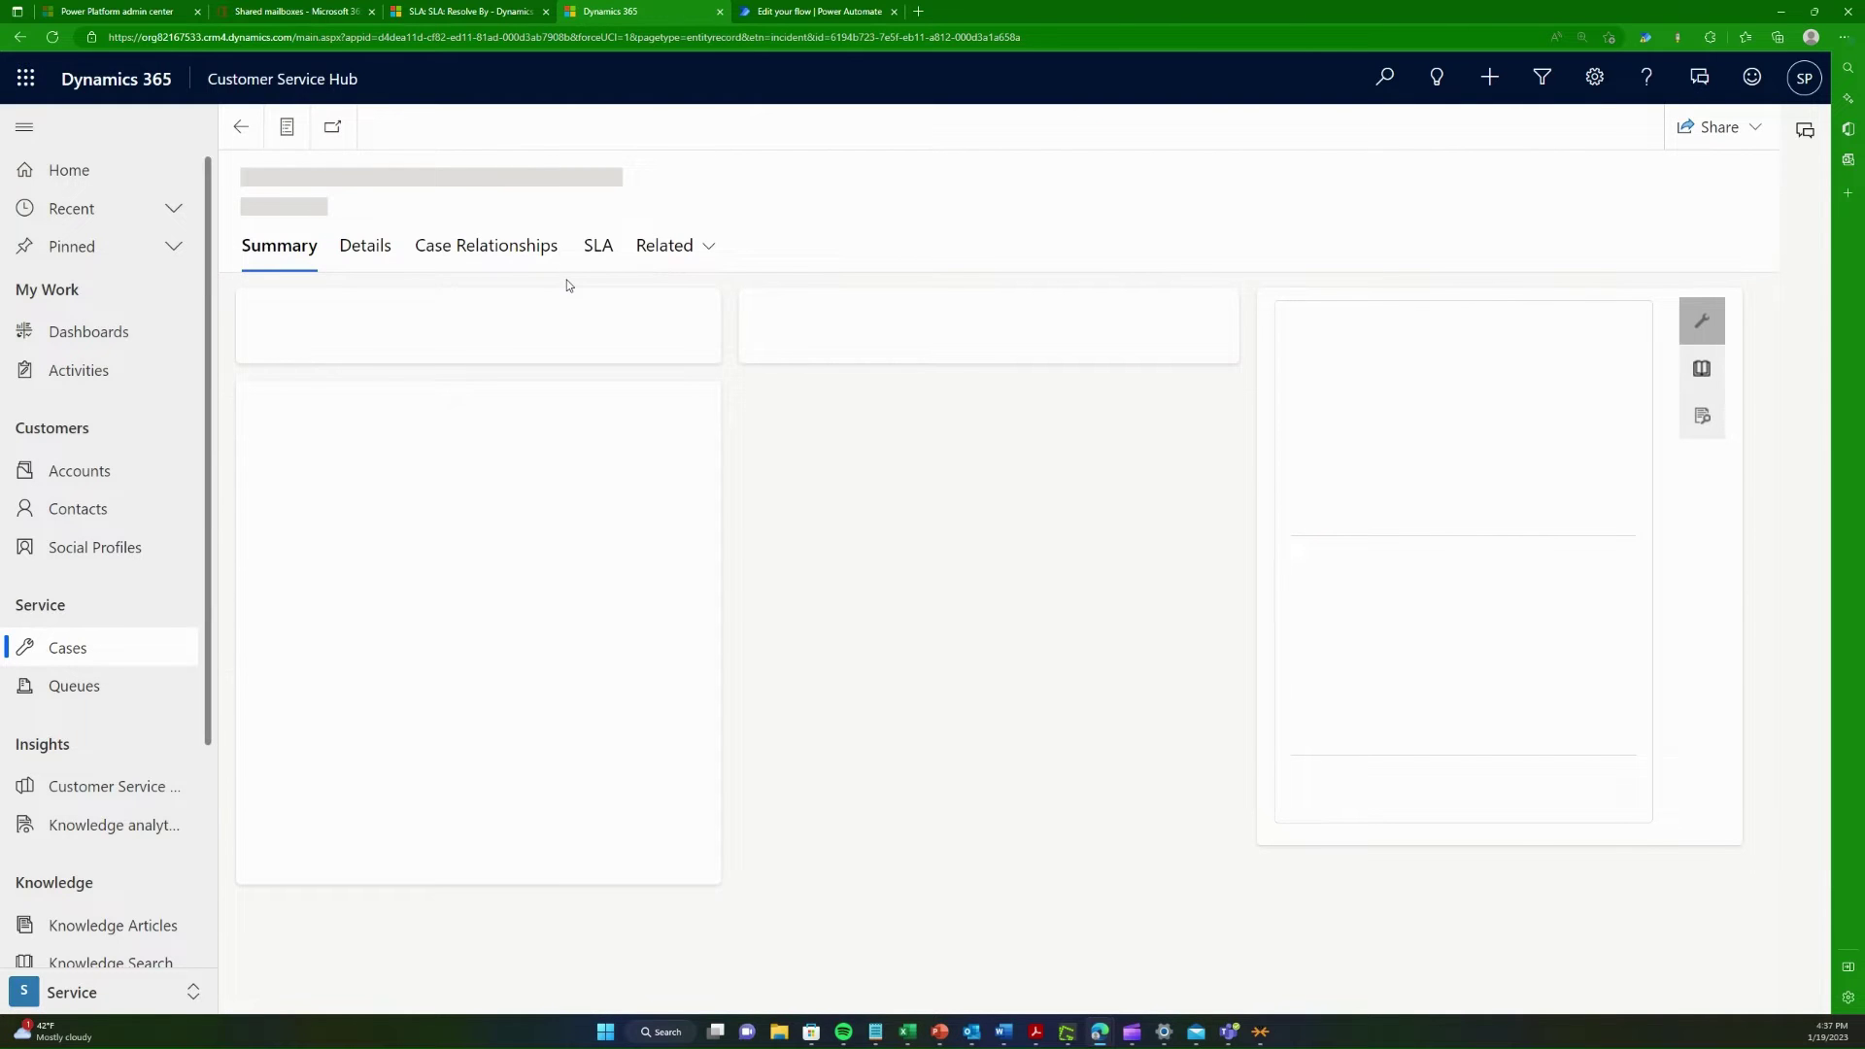
left_click_drag(622, 23, 796, 12)
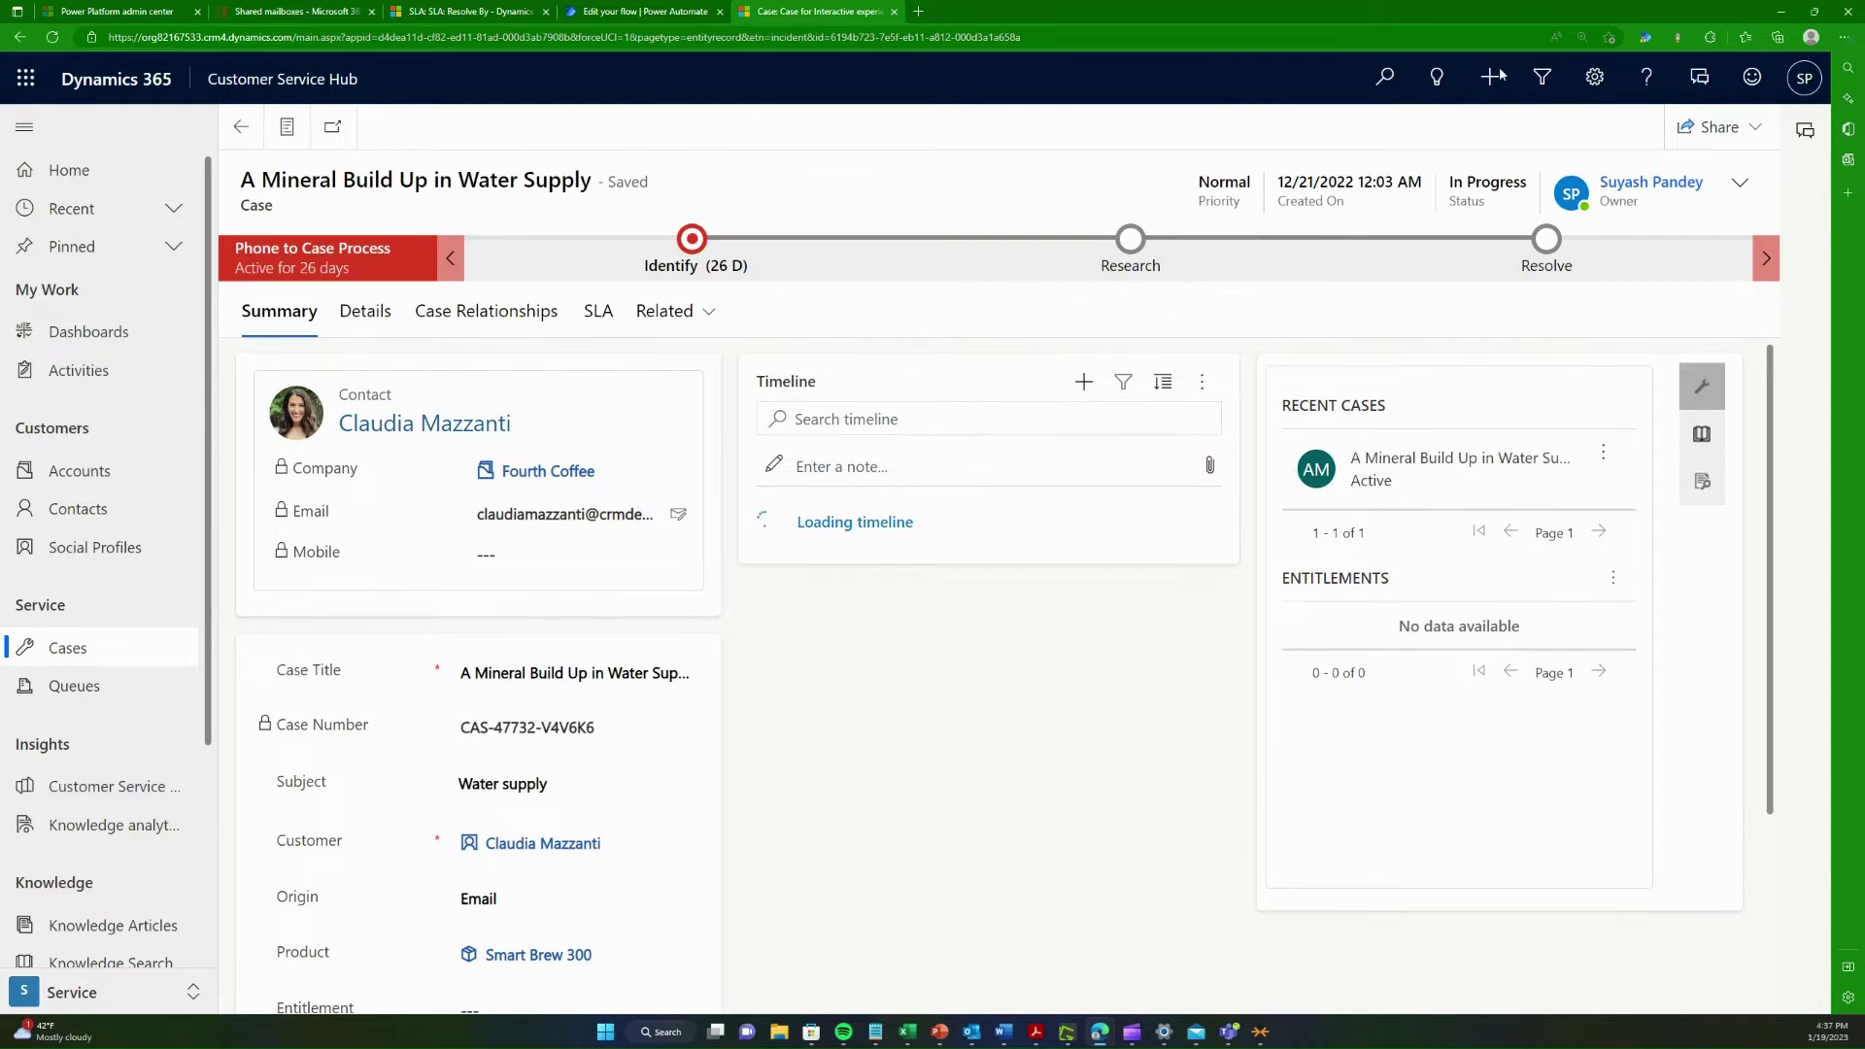
left_click(1677, 38)
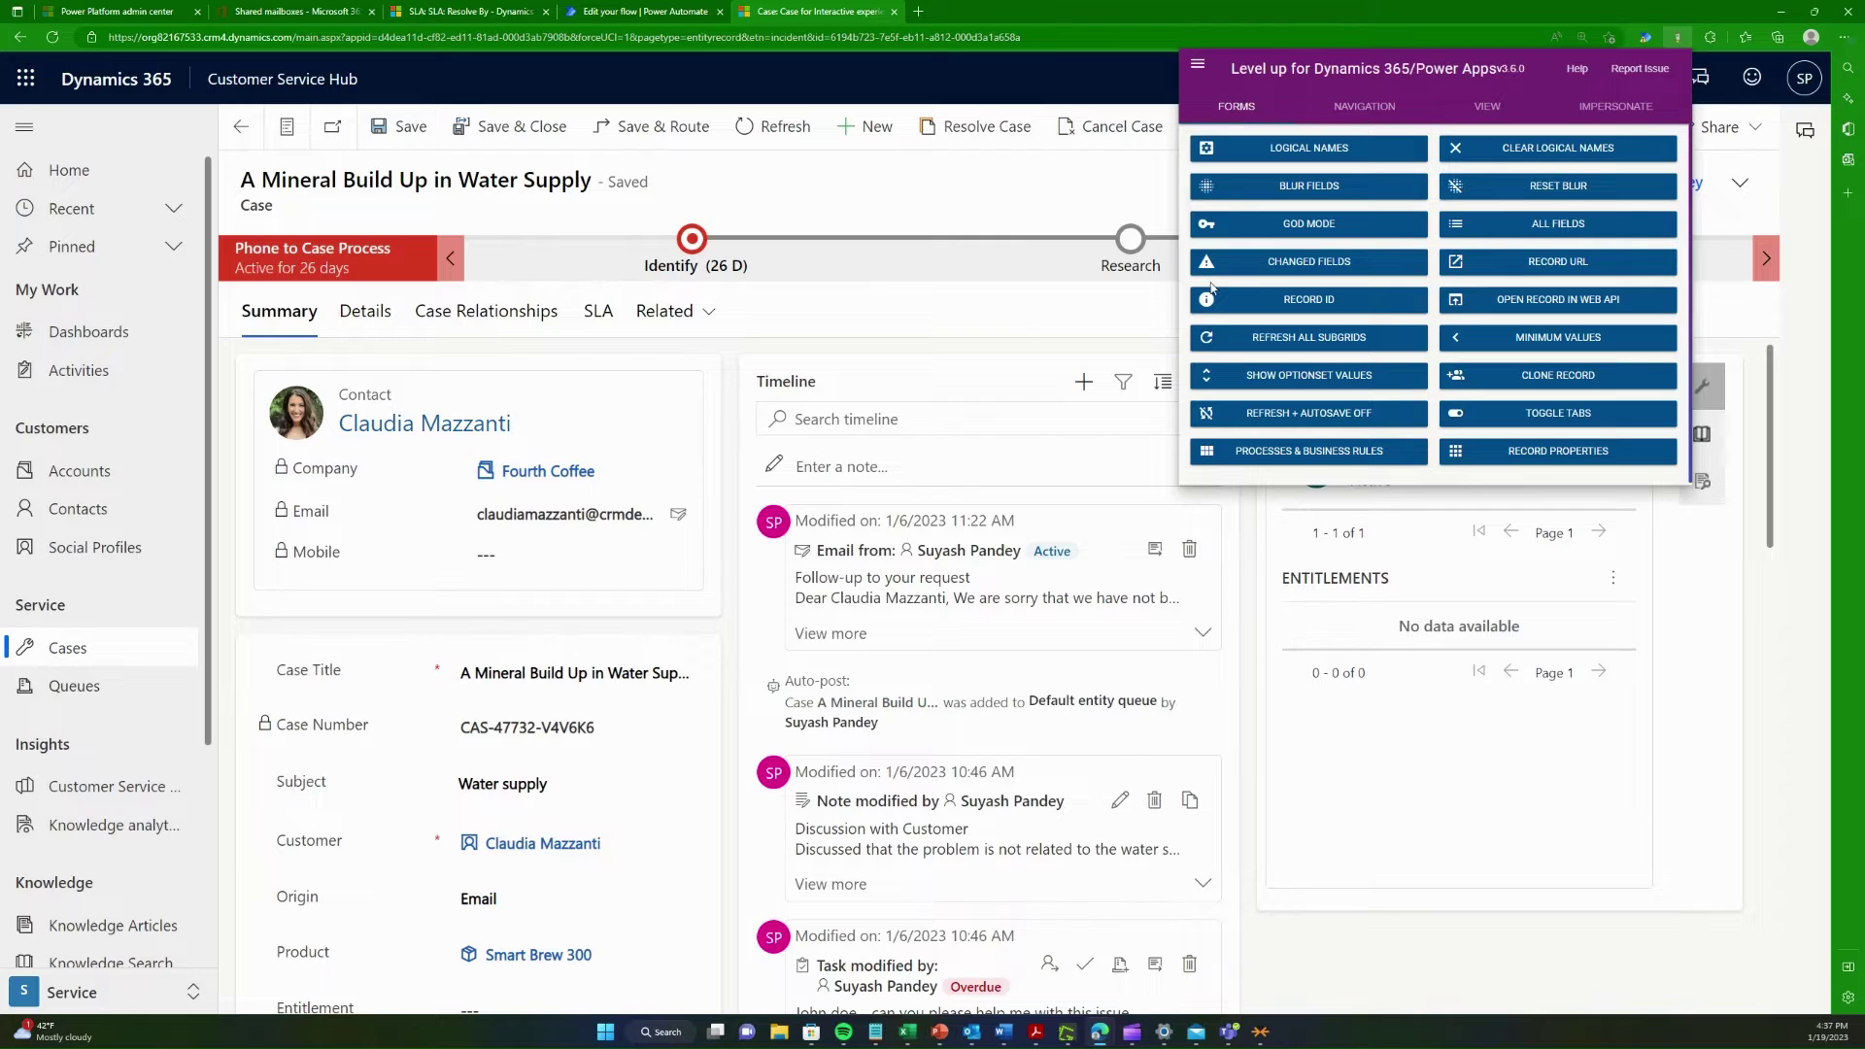
left_click(544, 785)
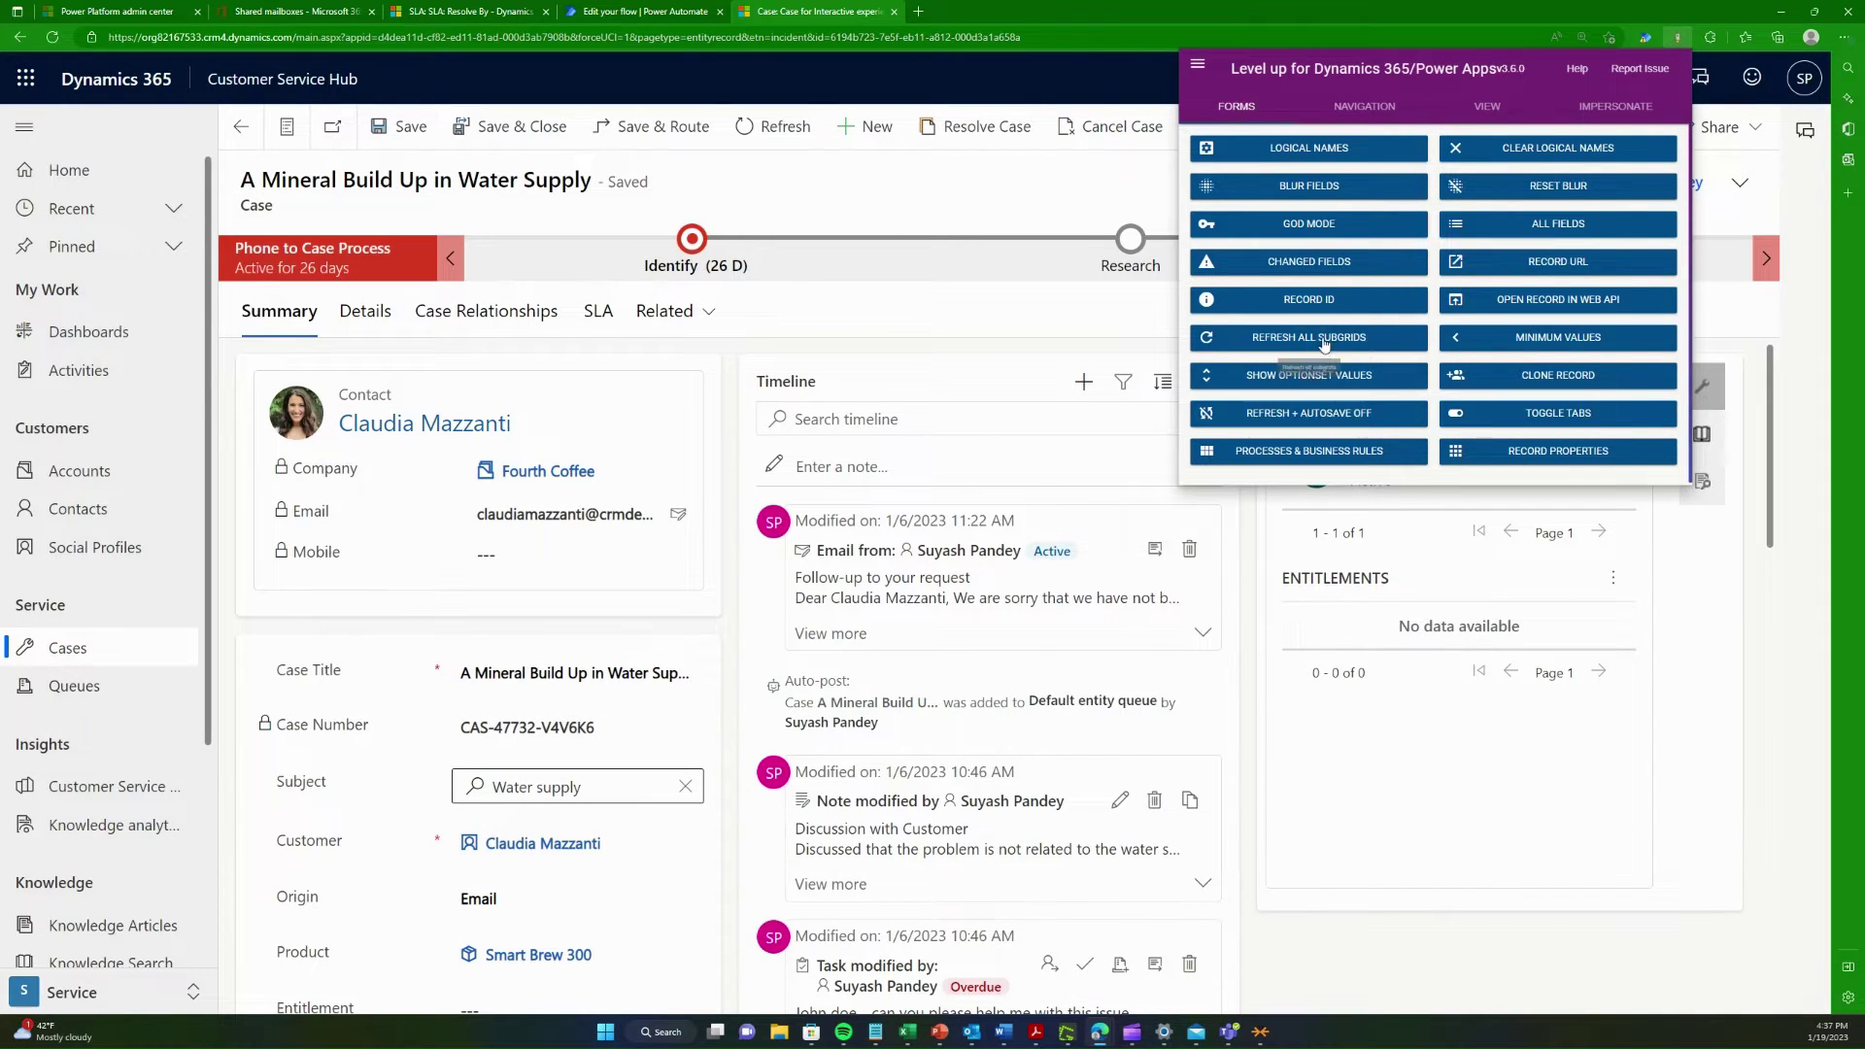
left_click(1272, 374)
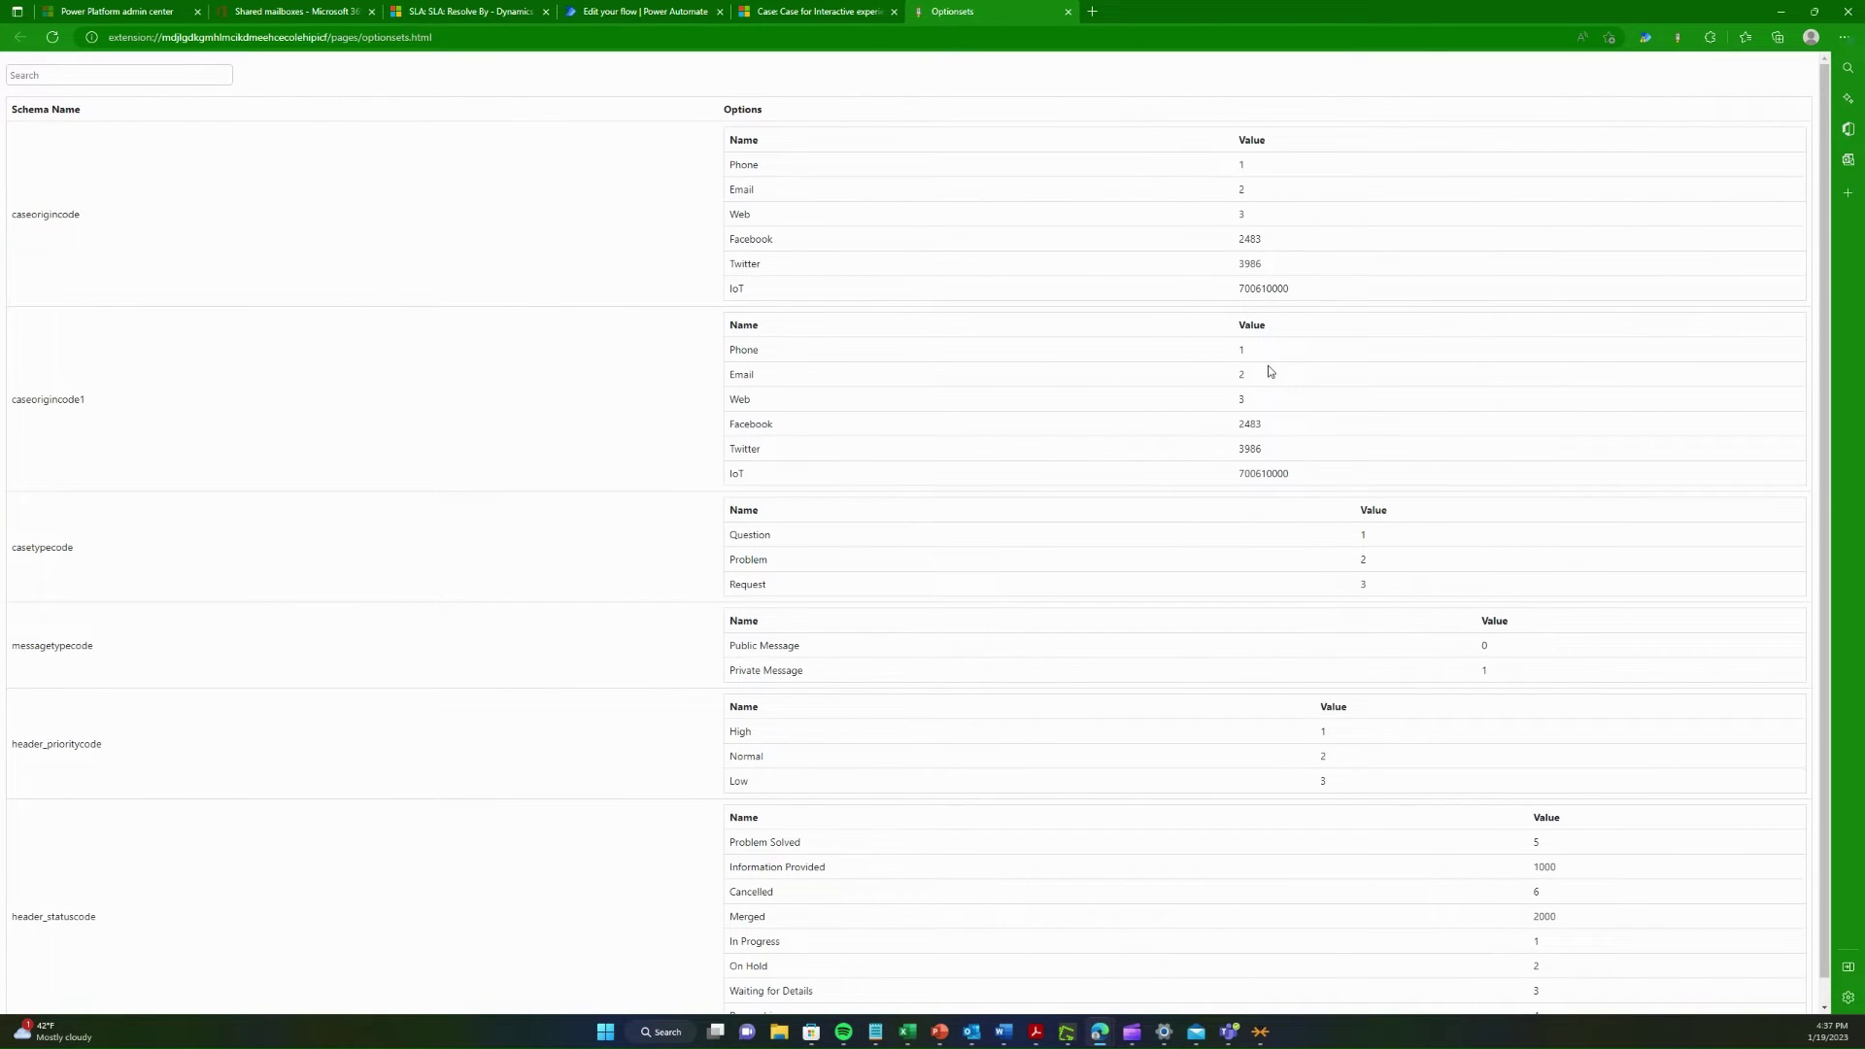
Step: Filter the option sets by "stat", copy the name statuscode and enter it as the trigger's selected column in Power Automate
left_click(127, 76)
type("stat")
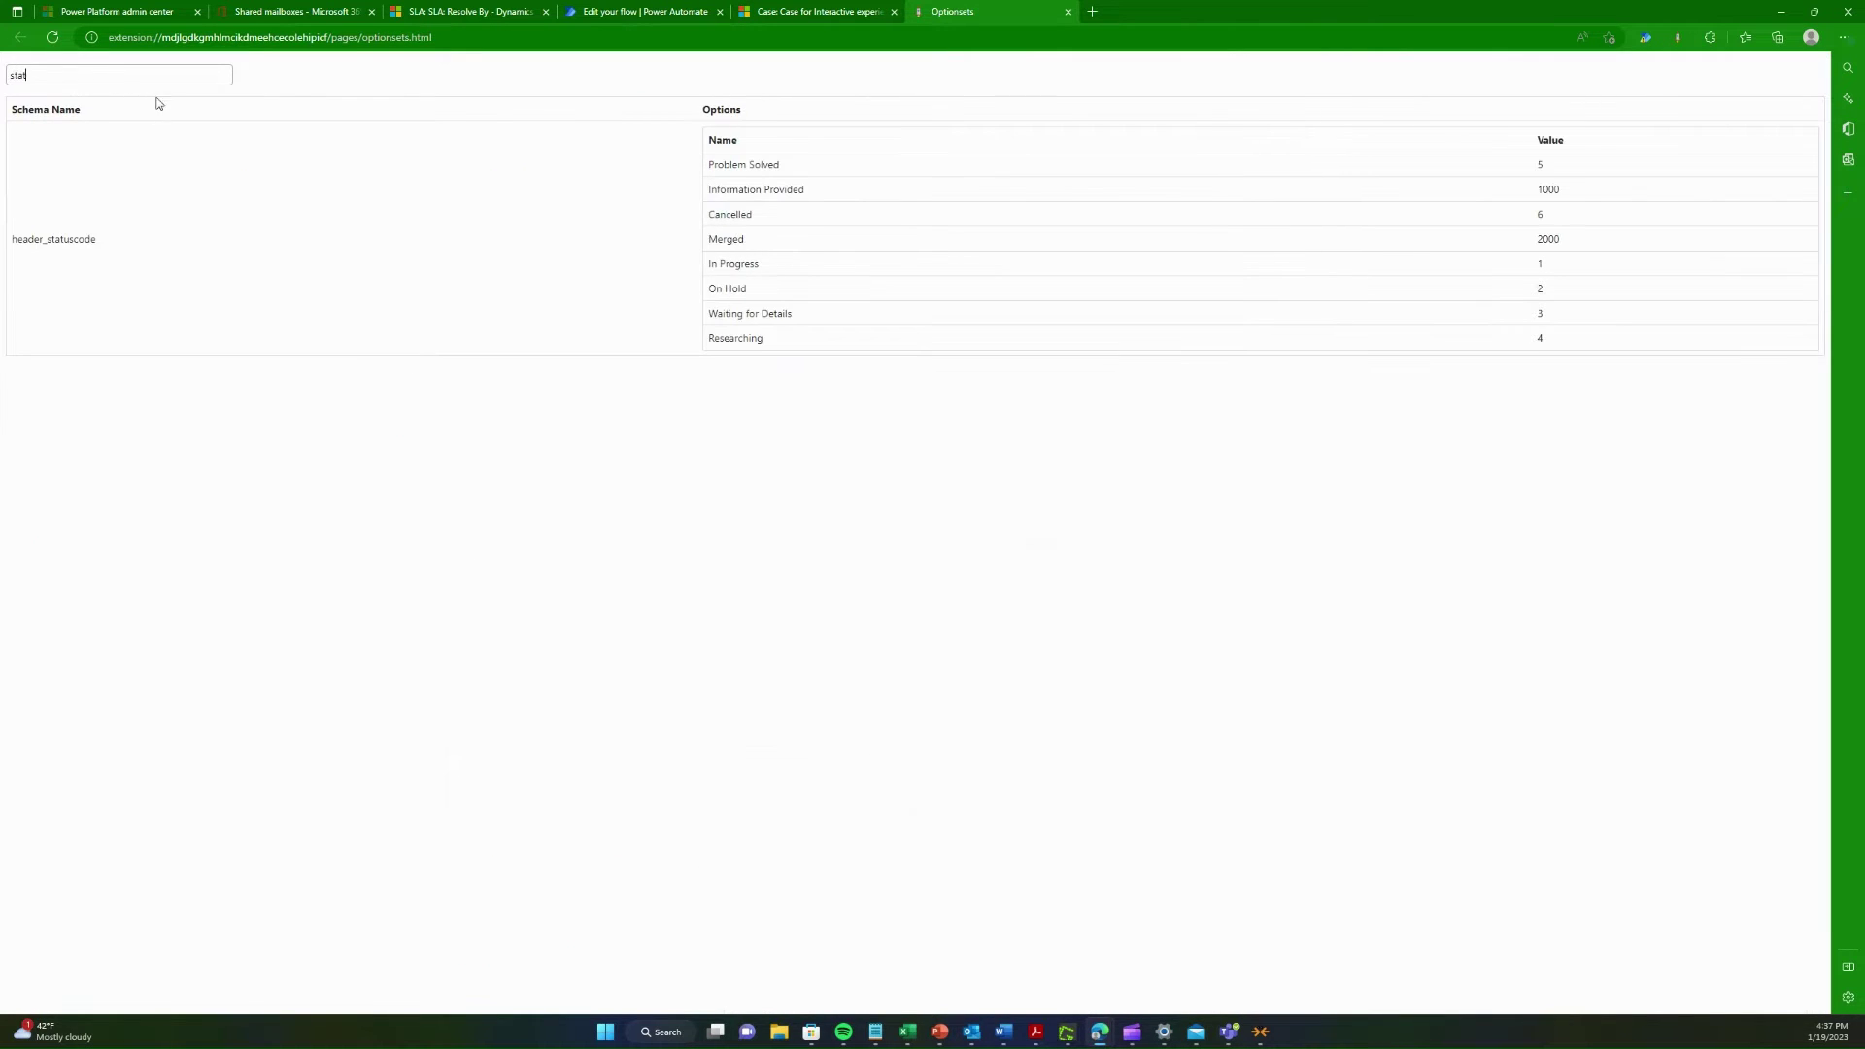
left_click_drag(101, 241, 43, 240)
key("ctrl+c")
left_click(640, 11)
left_click(817, 309)
key("ctrl+v")
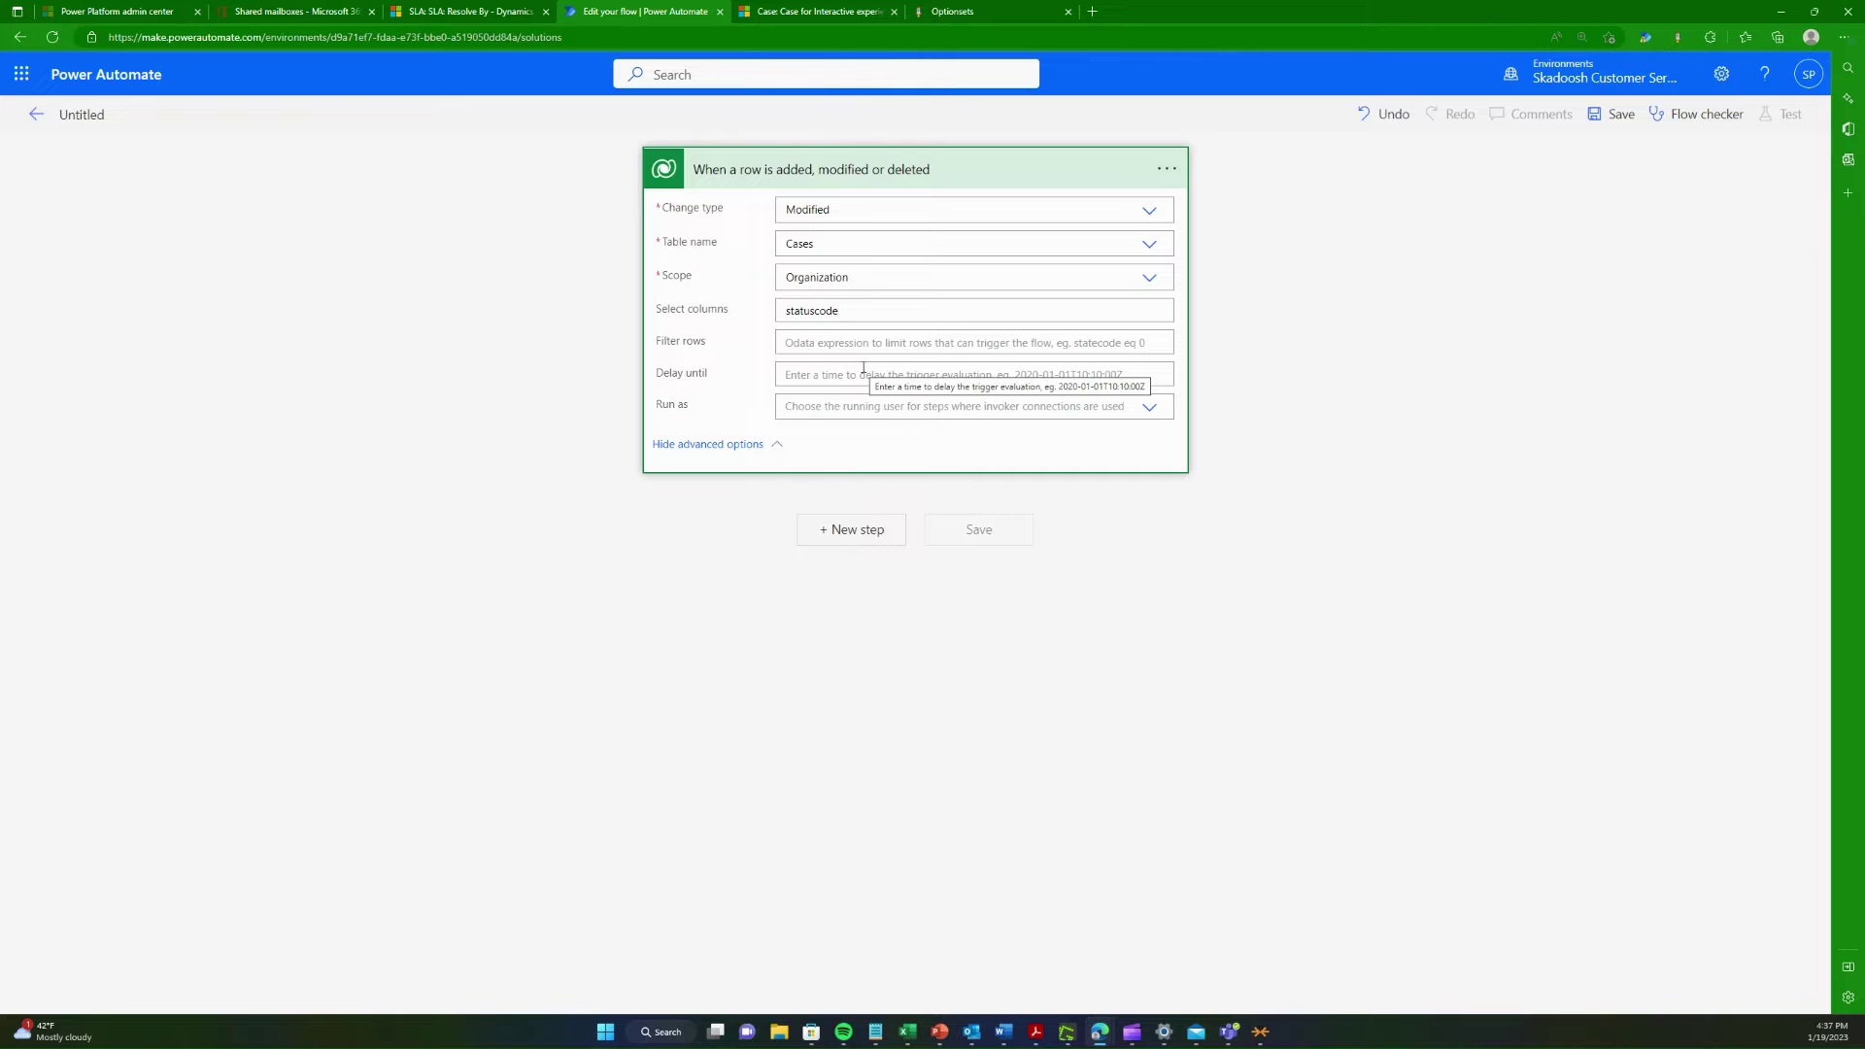
double_click(821, 311)
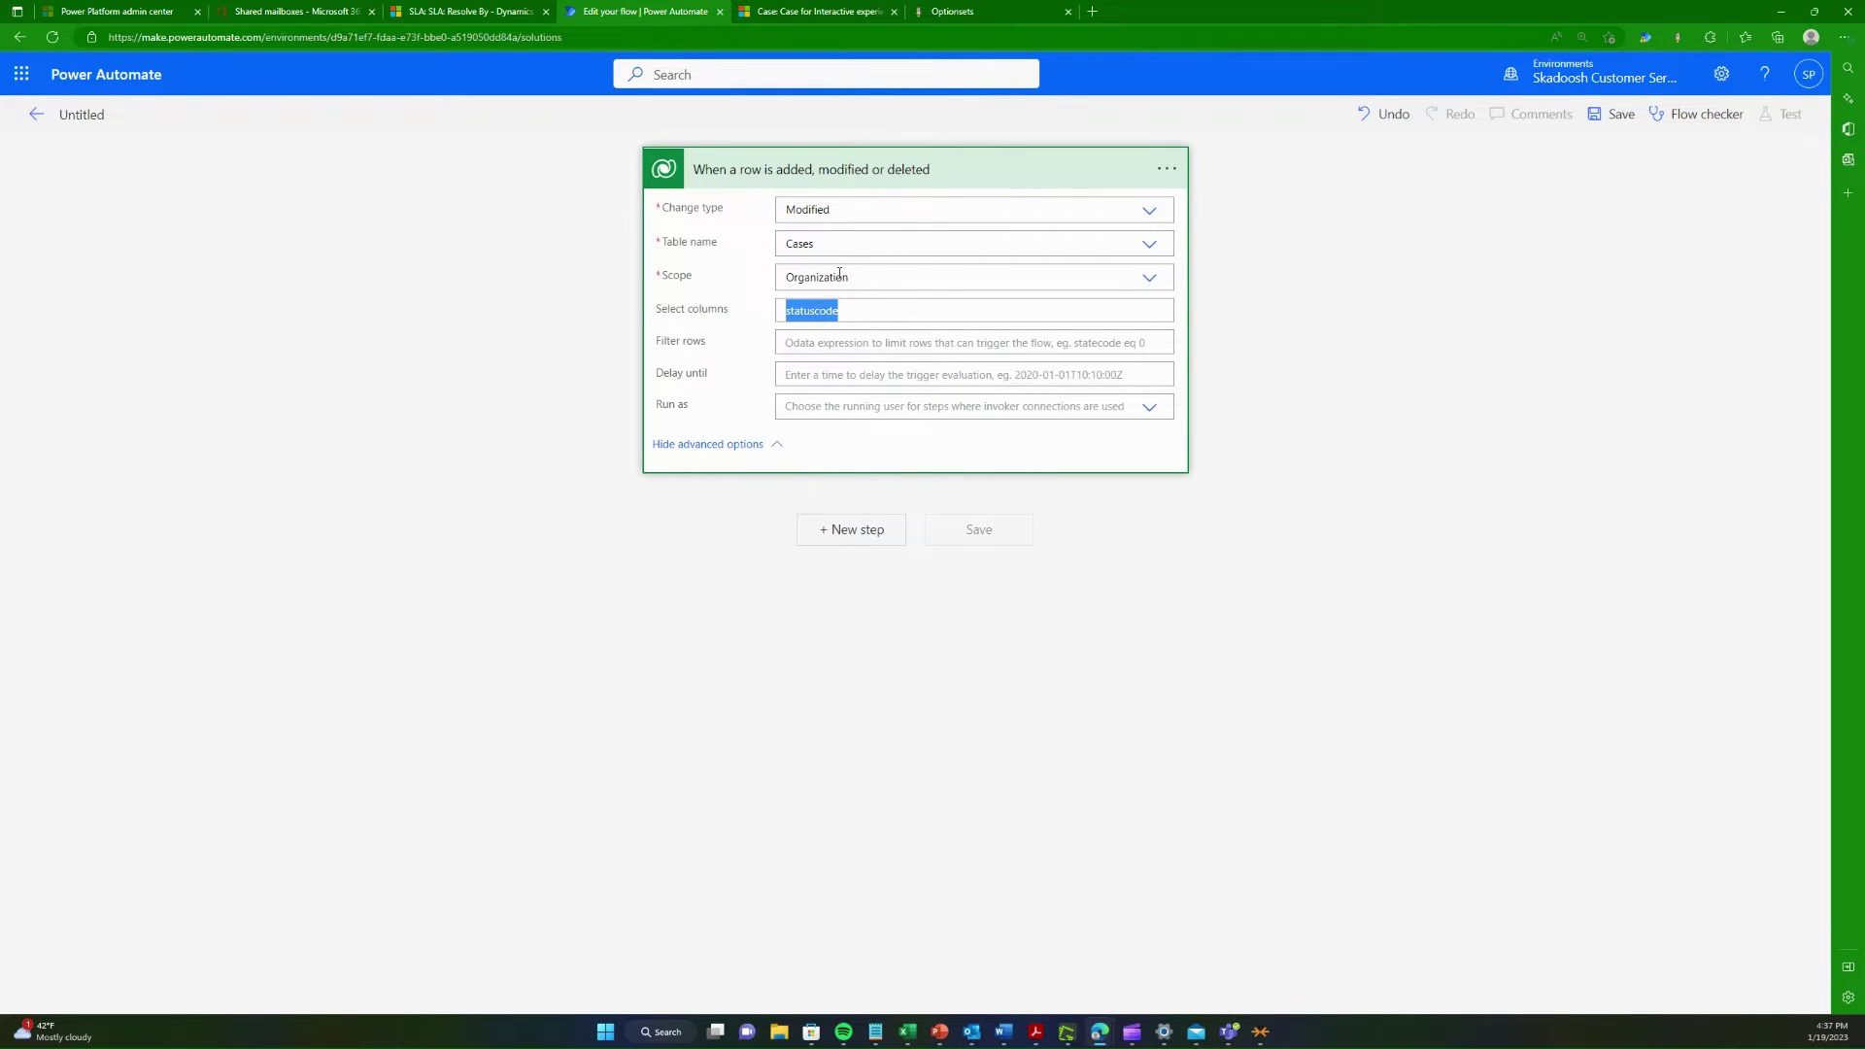
left_click(819, 346)
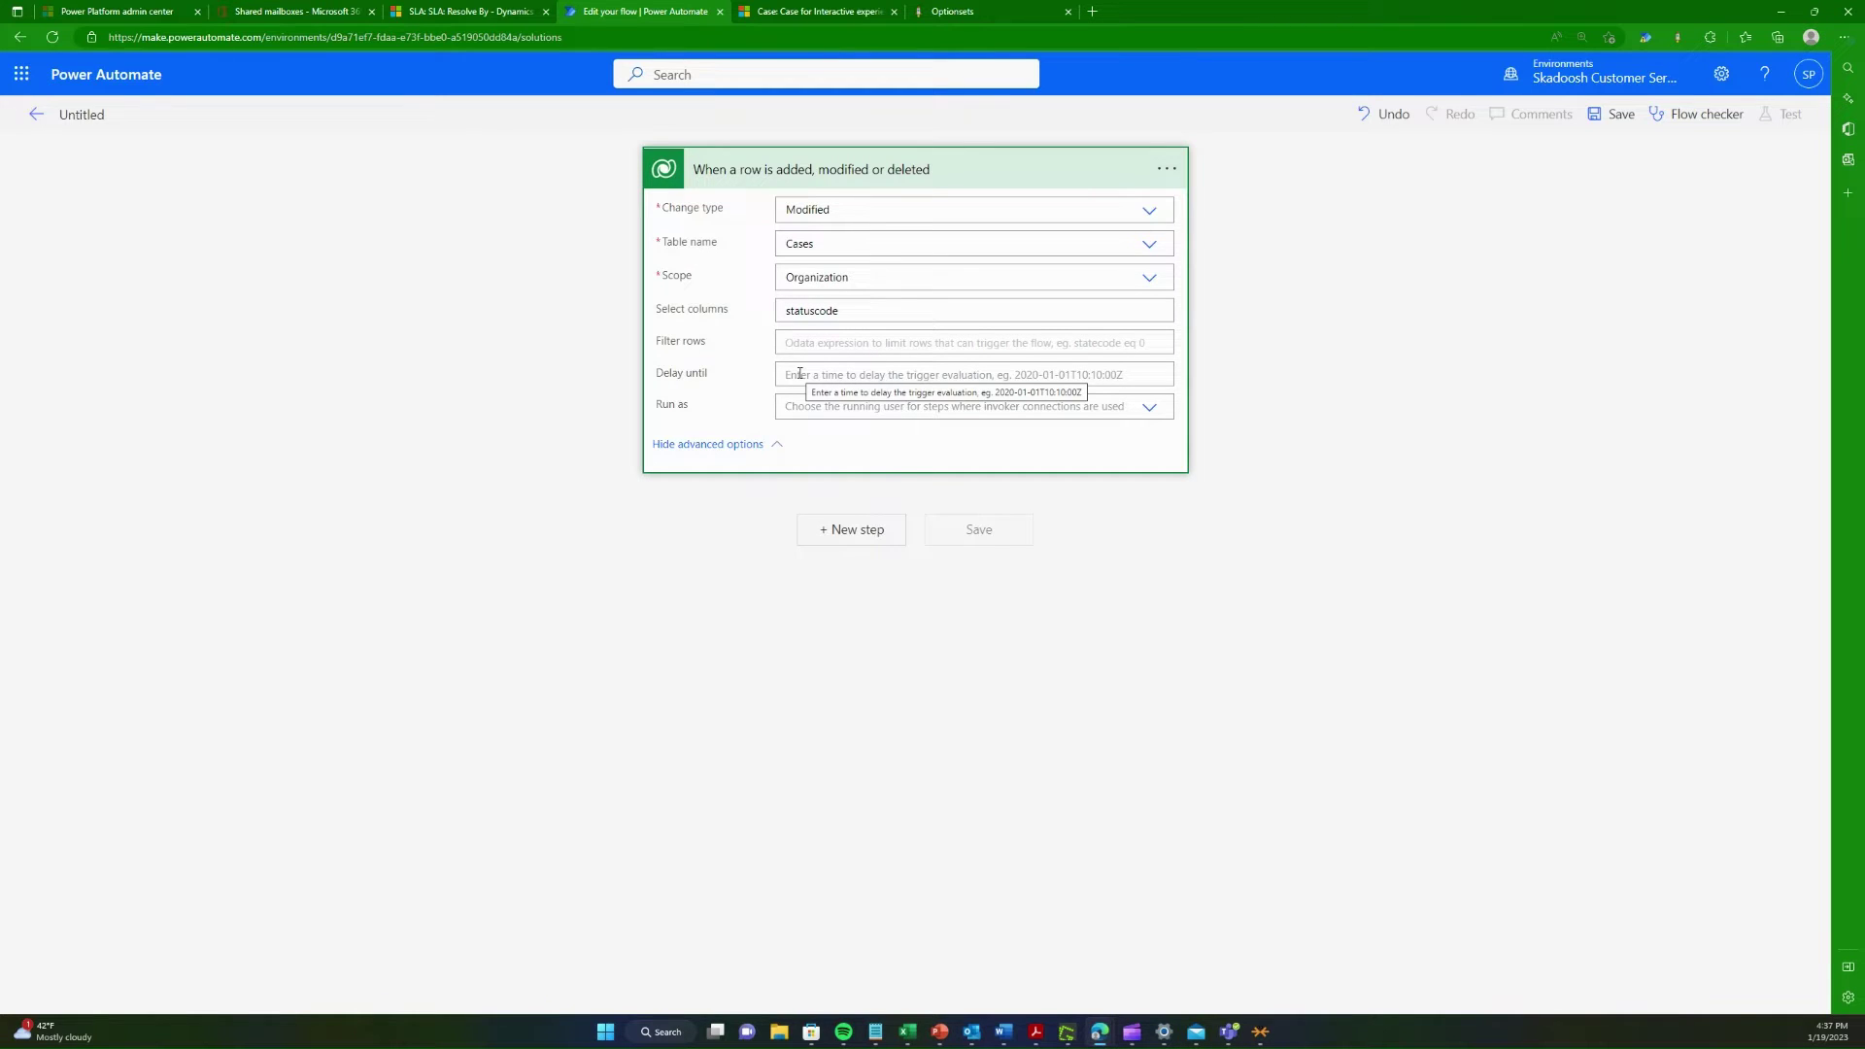
Step: Examine the case status options on the option sets page, including the Problem Solved and Information Provided entries
left_click(1008, 11)
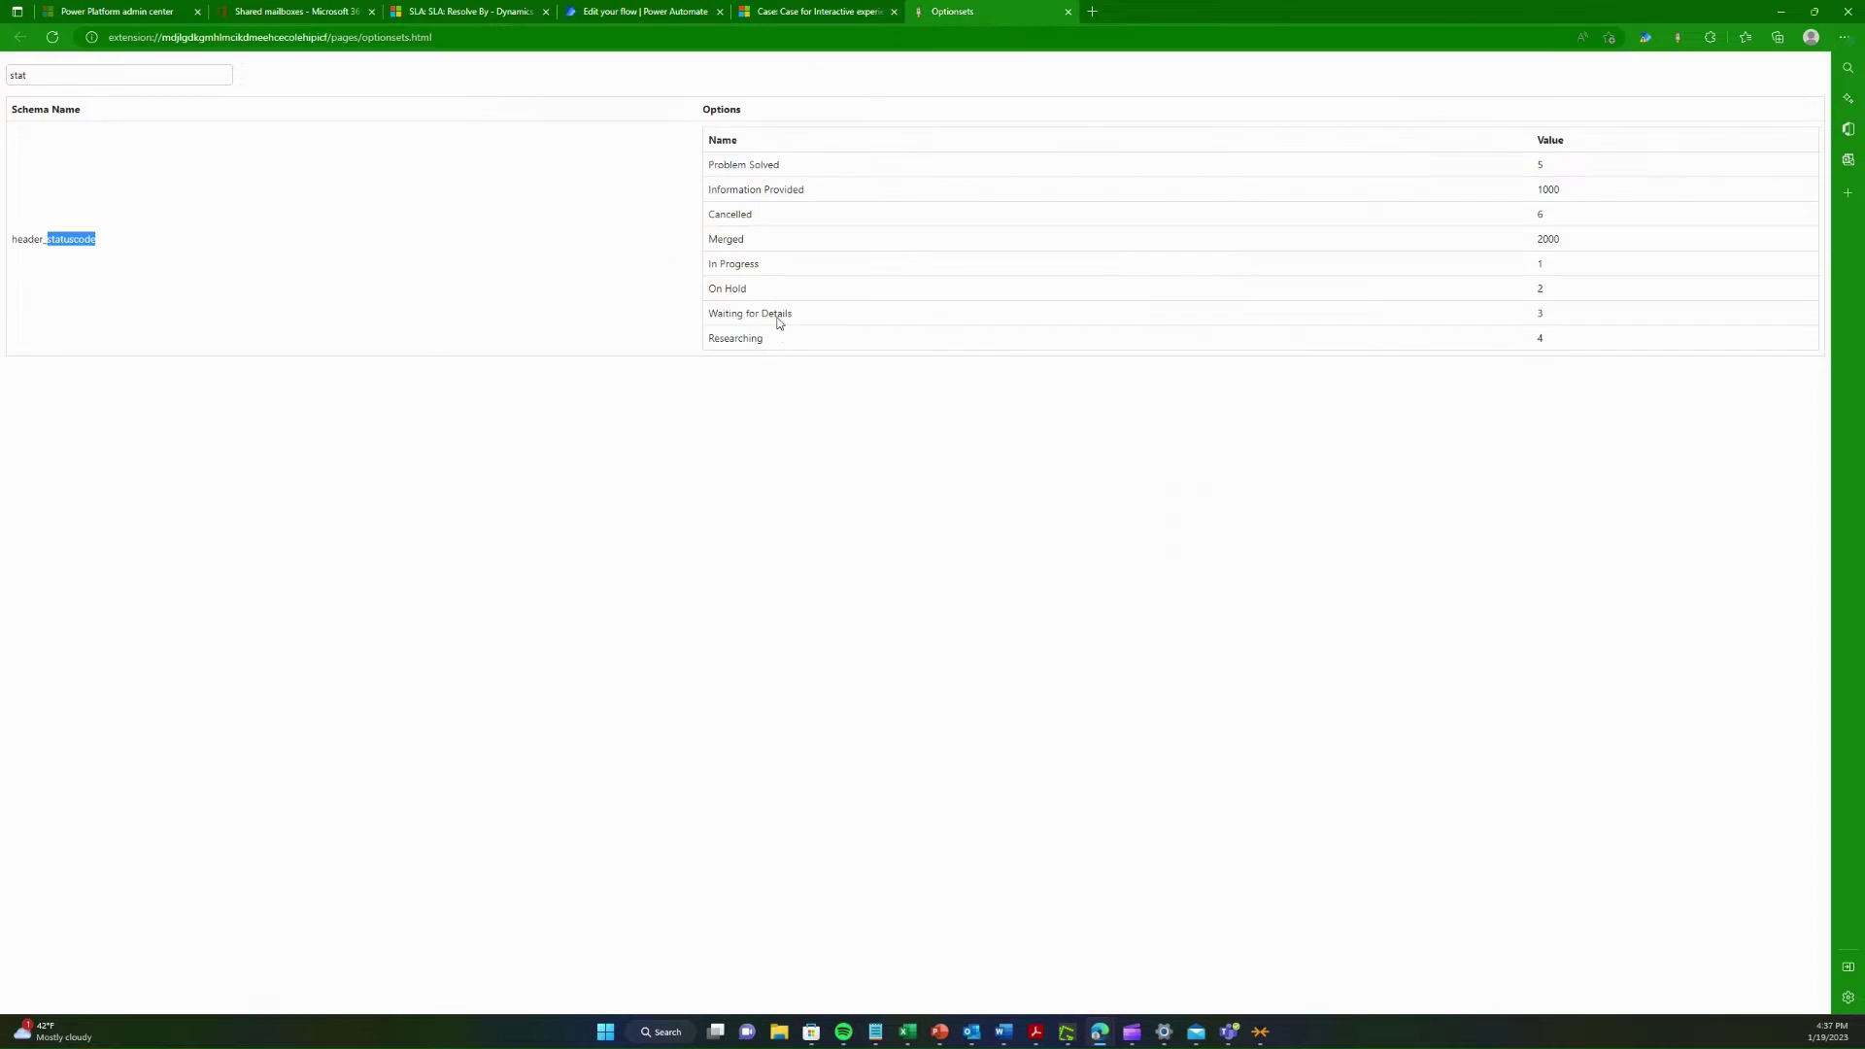
double_click(731, 214)
double_click(725, 239)
double_click(739, 263)
double_click(731, 288)
left_click(763, 369)
left_click_drag(771, 342, 706, 231)
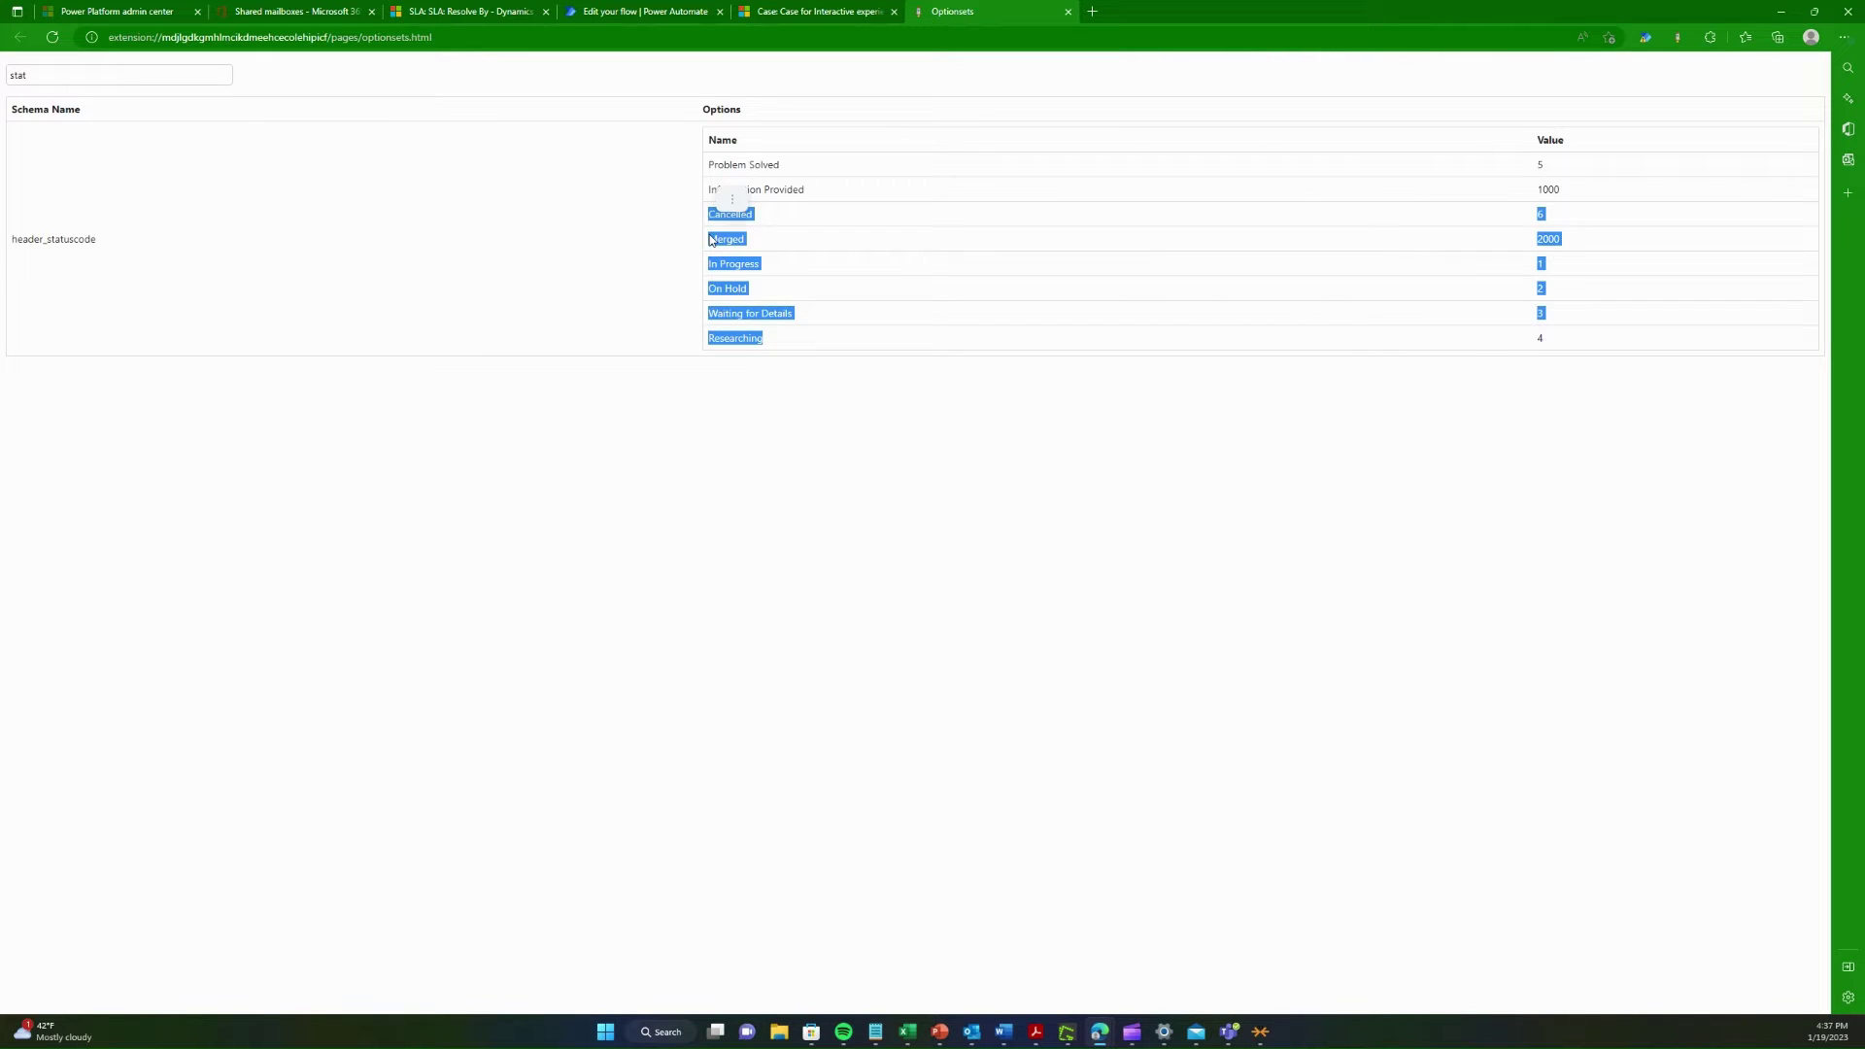
left_click(813, 298)
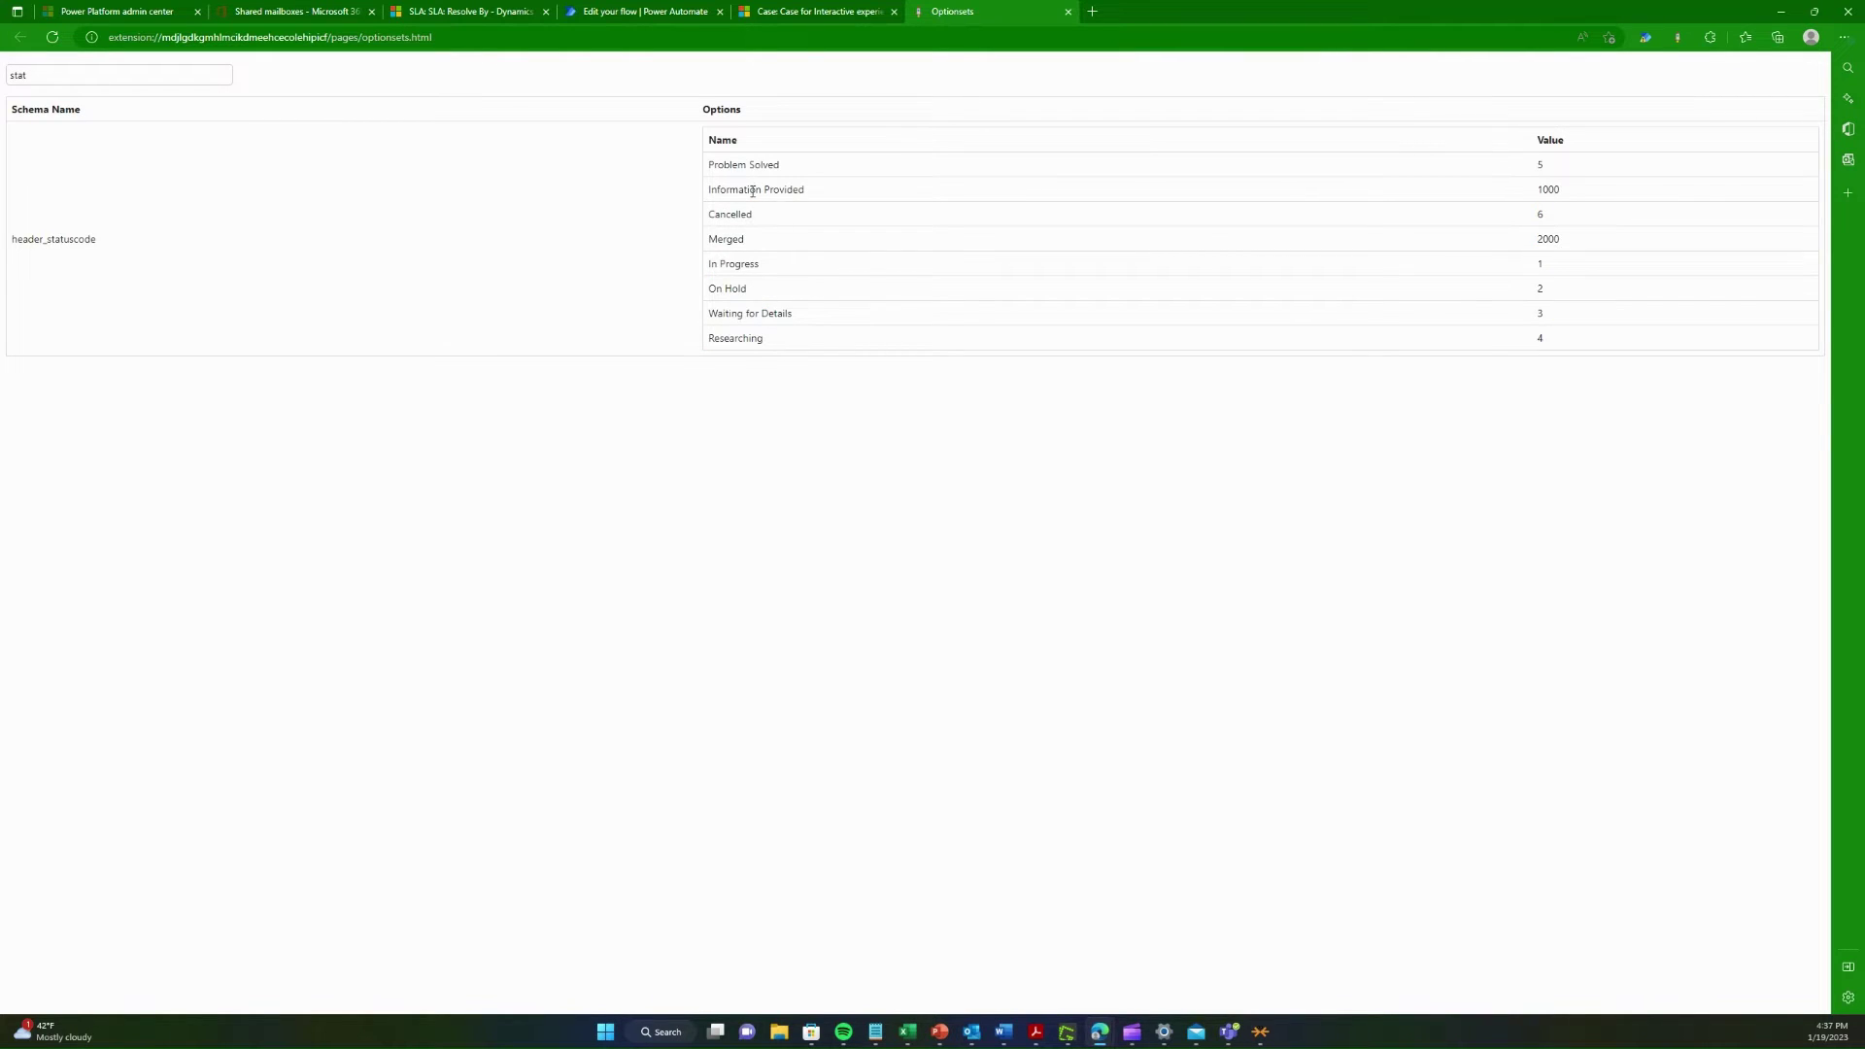
triple_click(731, 164)
double_click(734, 192)
double_click(735, 192)
Step: Enter the row filter "statuscode eq 5" in the Power Automate trigger, copying the Problem Solved value from the option sets page
left_click(820, 11)
left_click(614, 14)
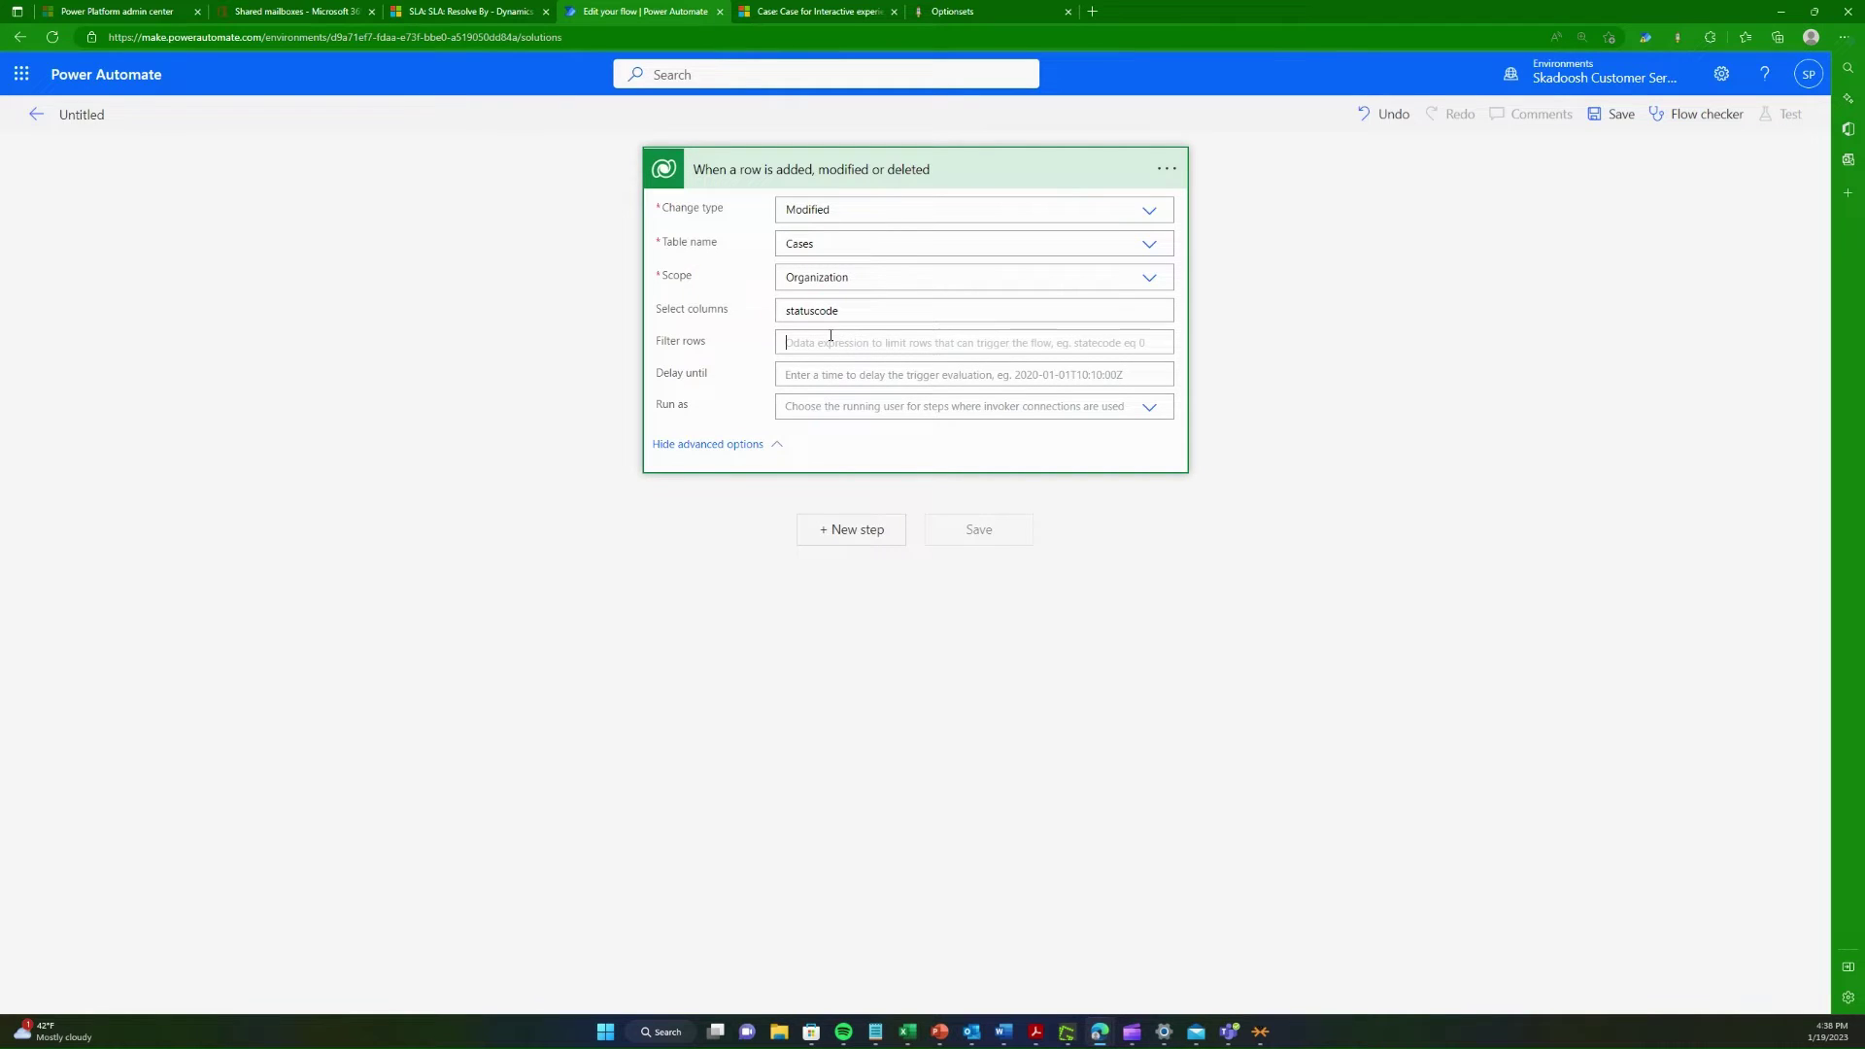
type("statuscode")
left_click(919, 11)
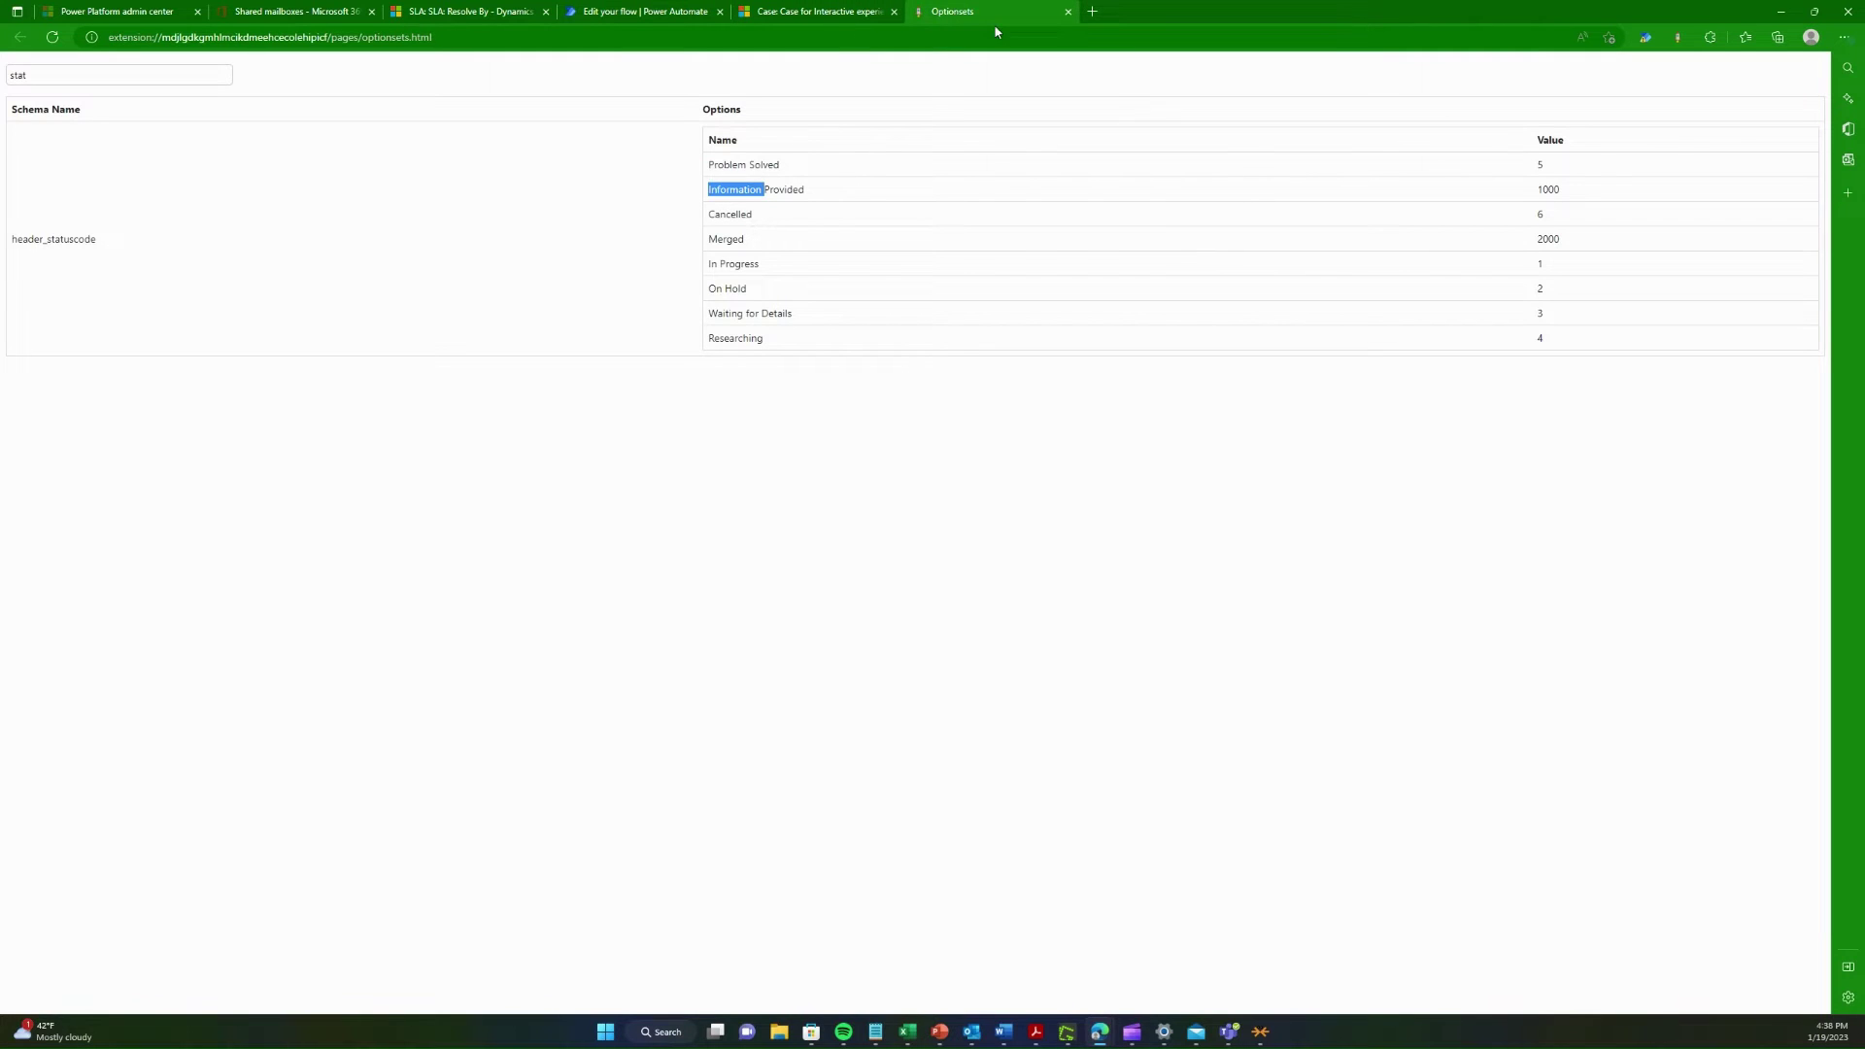
left_click(819, 177)
double_click(735, 163)
double_click(1543, 165)
key("ctrl+c")
left_click(587, 12)
key("ctrl+v")
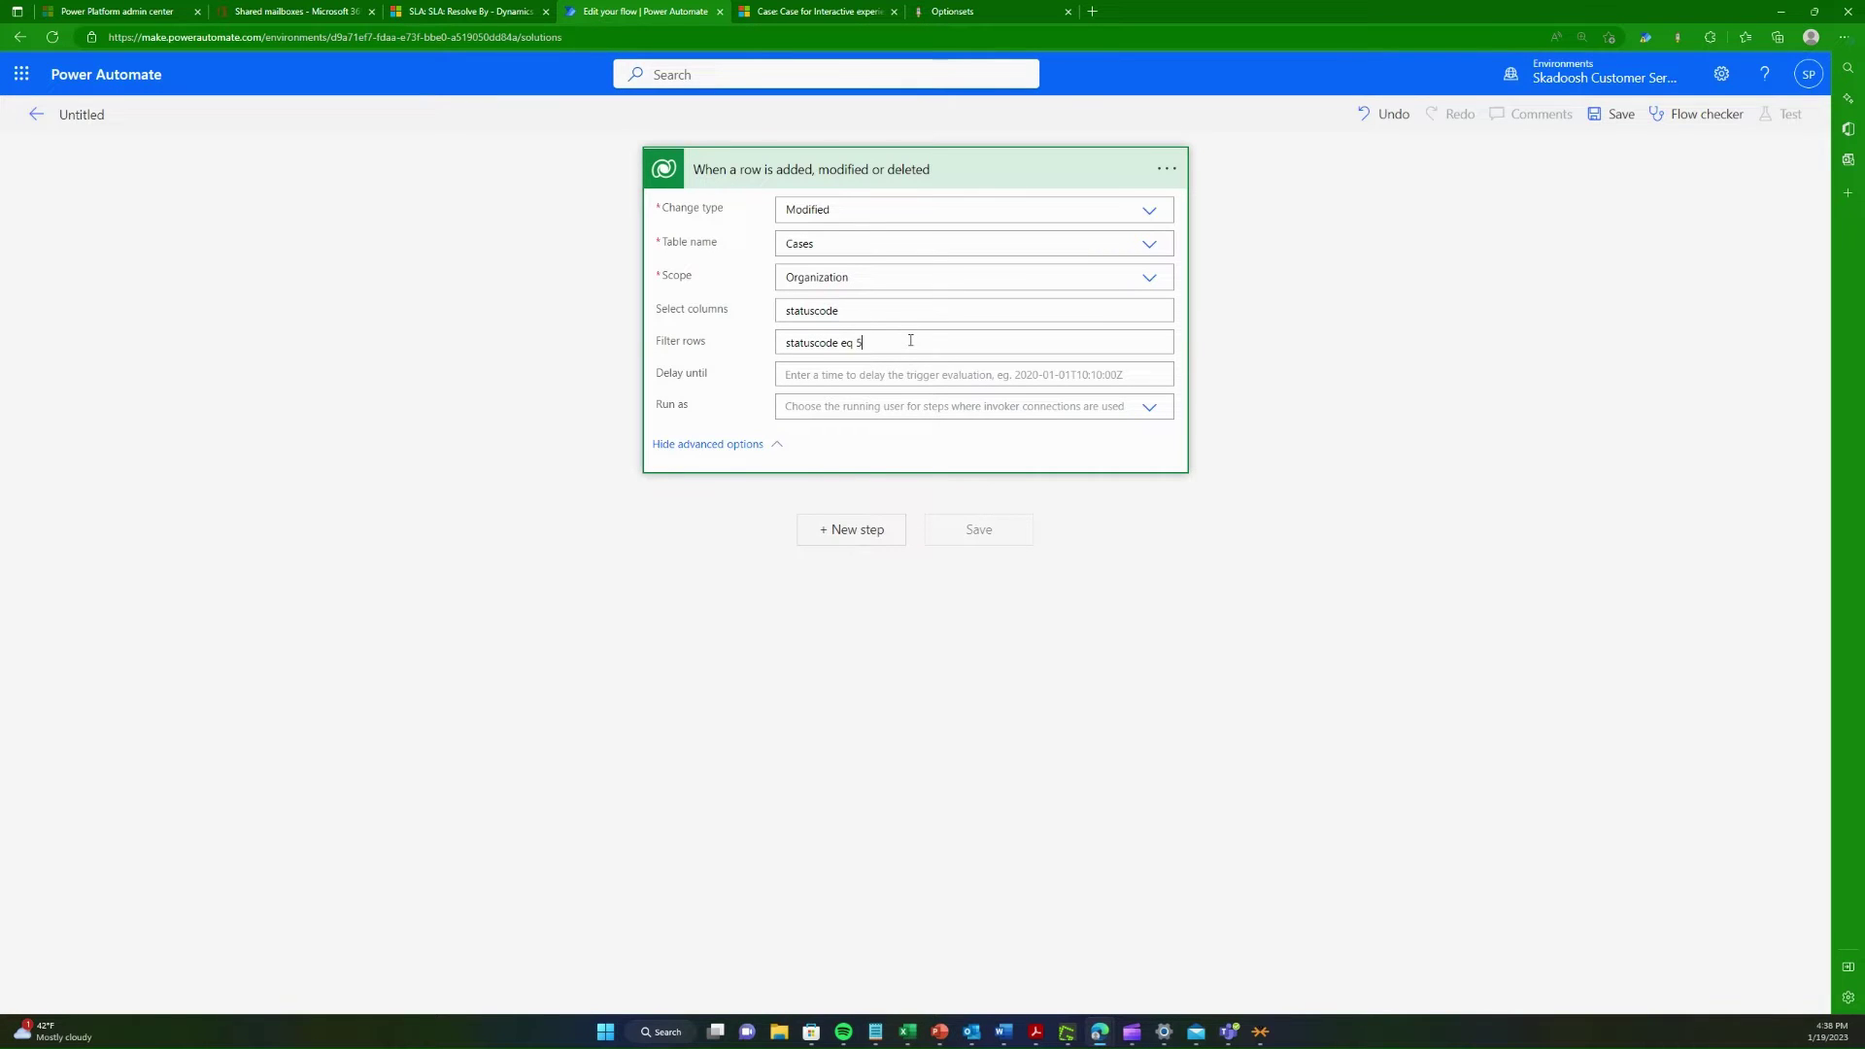
Step: Extend the trigger's row filter with "or statuscode eq 1000", using the Information Provided value from the option sets page
left_click_drag(874, 340, 708, 357)
key("ctrl+c")
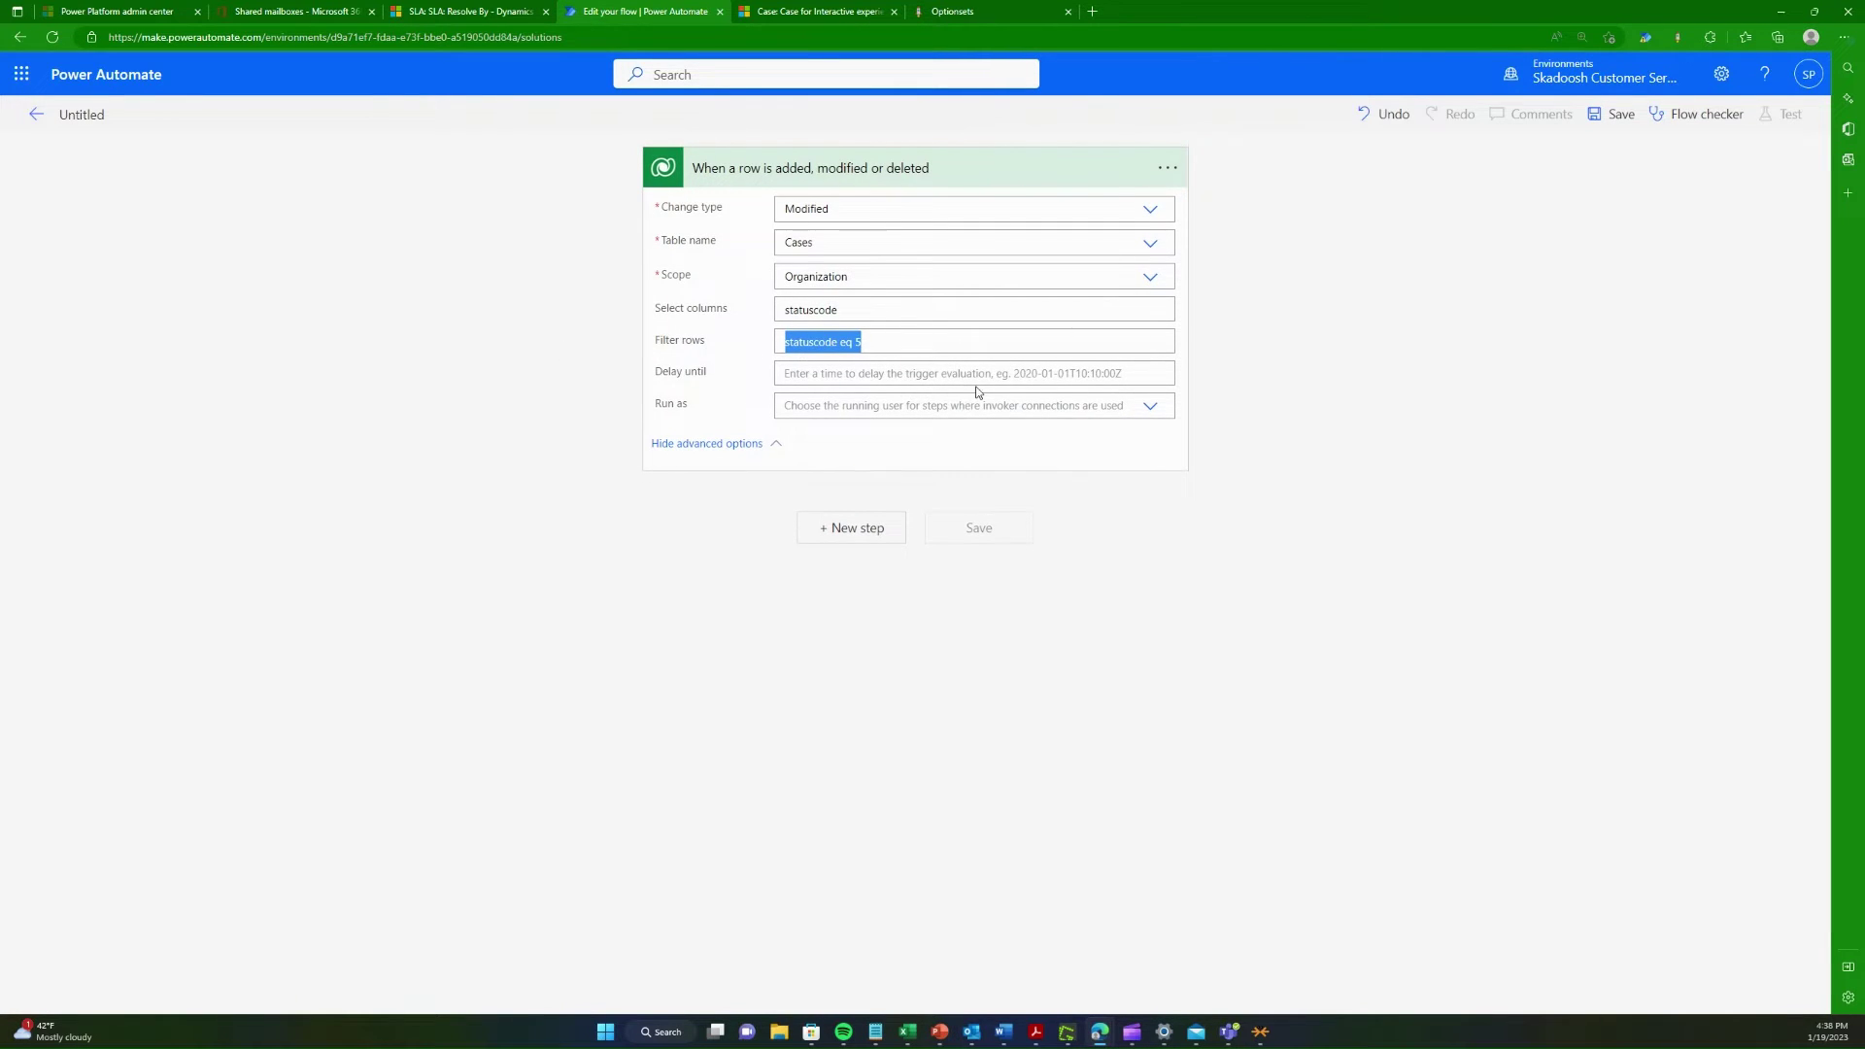
left_click(914, 341)
type("or")
key("ctrl+v")
left_click(972, 11)
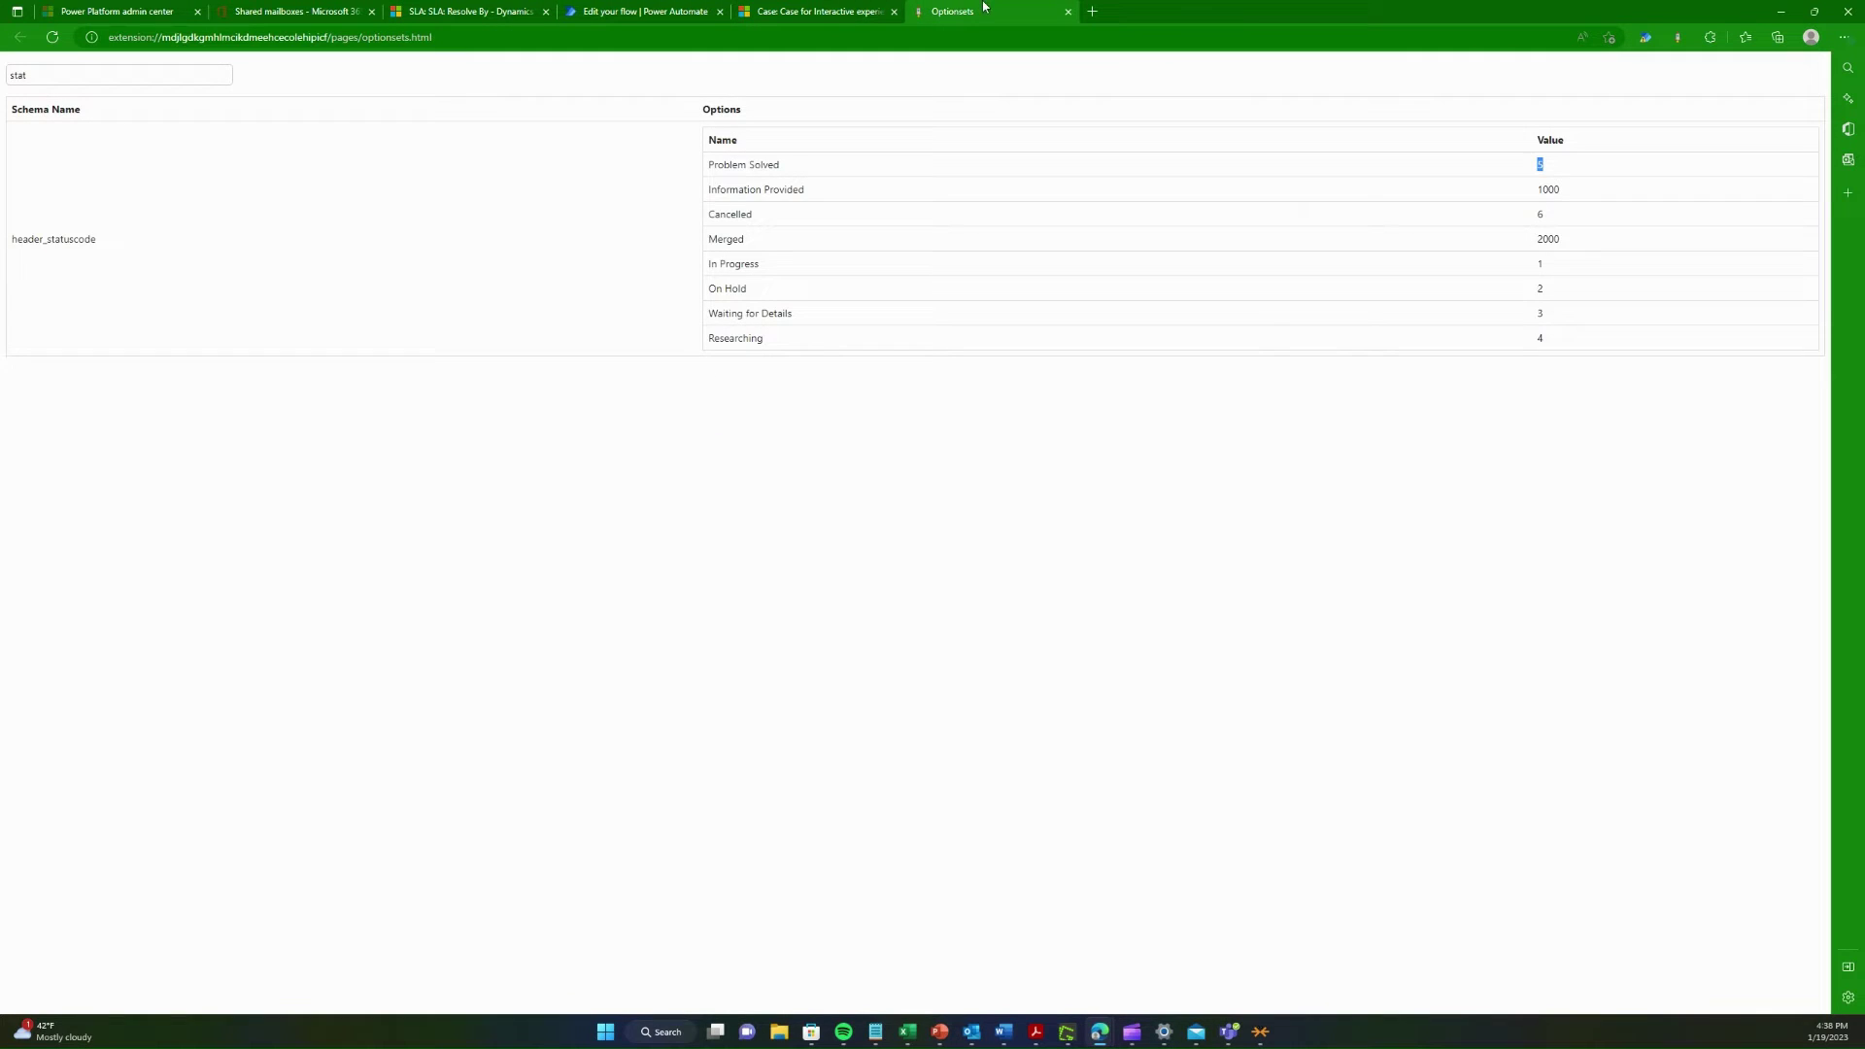
left_click(641, 11)
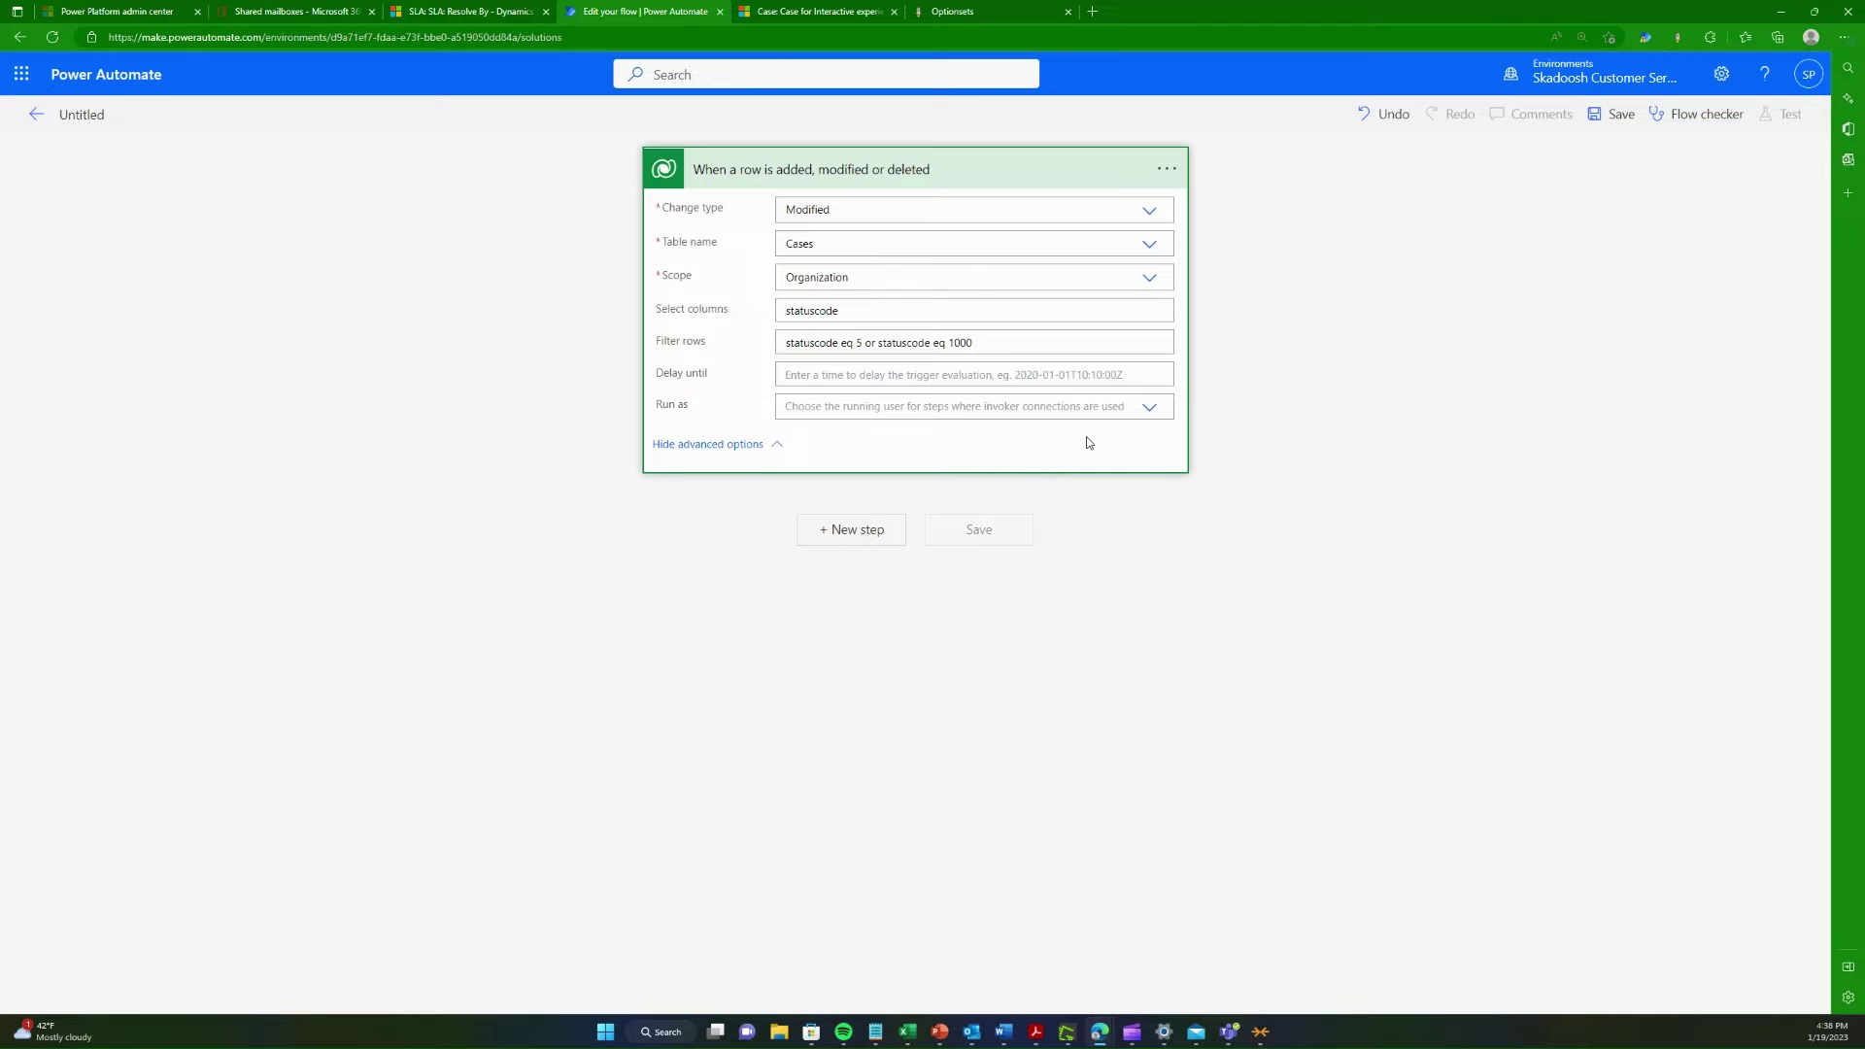
Step: Review the trigger's selected column, row filter and change type against the Problem Solved and Information Provided entries on the option sets page
double_click(817, 311)
left_click(857, 343)
left_click(947, 11)
triple_click(742, 161)
triple_click(760, 190)
left_click(747, 242)
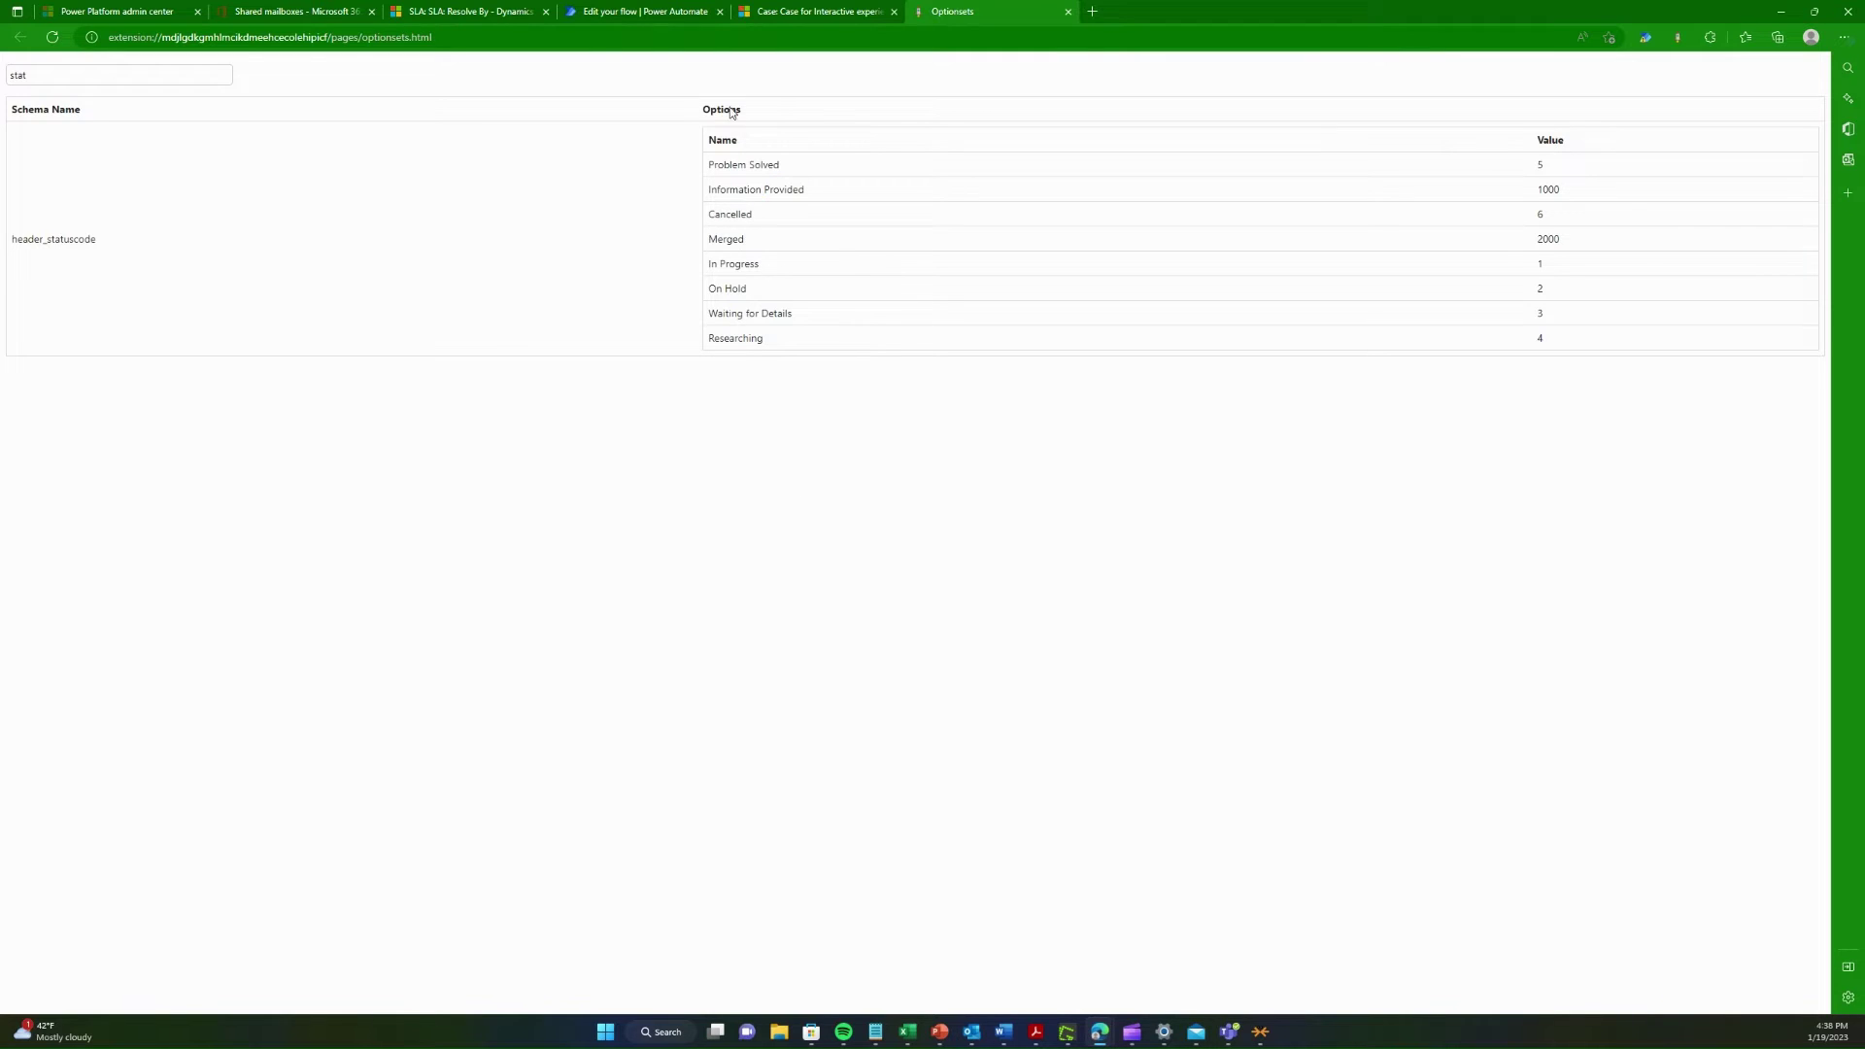
left_click(656, 11)
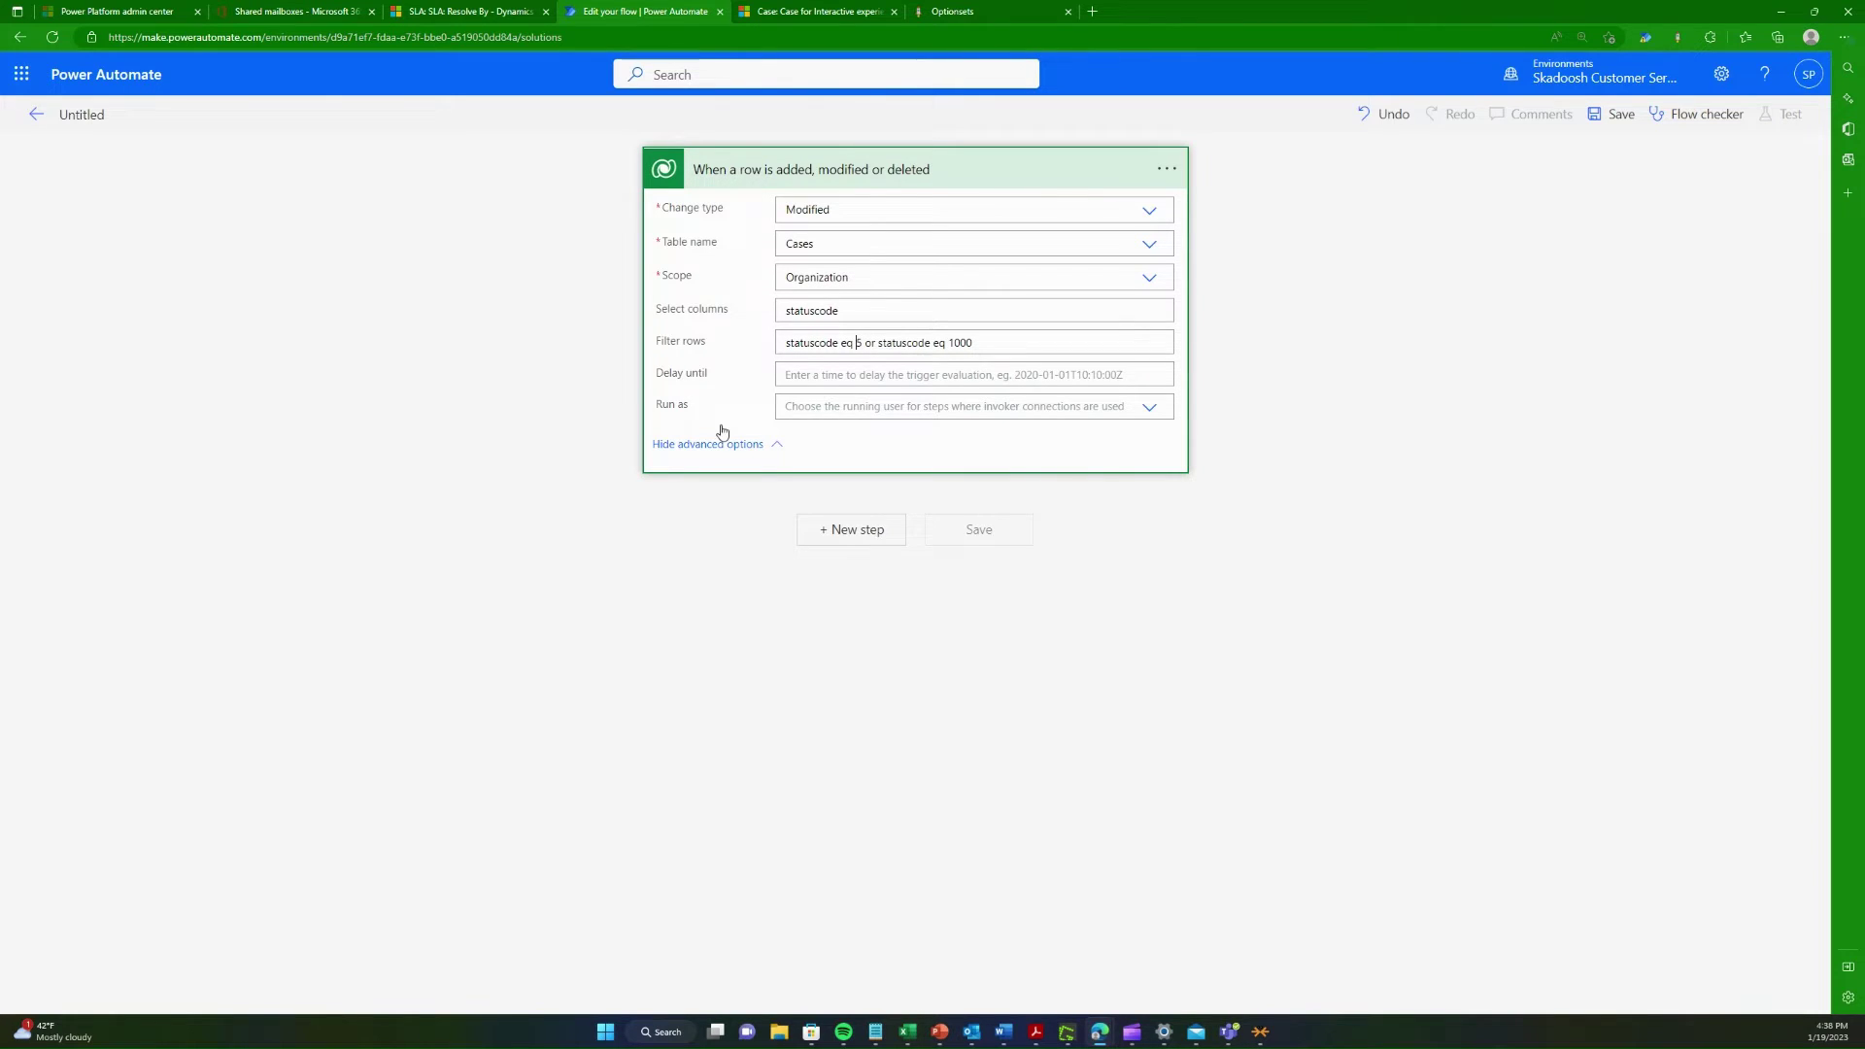
left_click(860, 203)
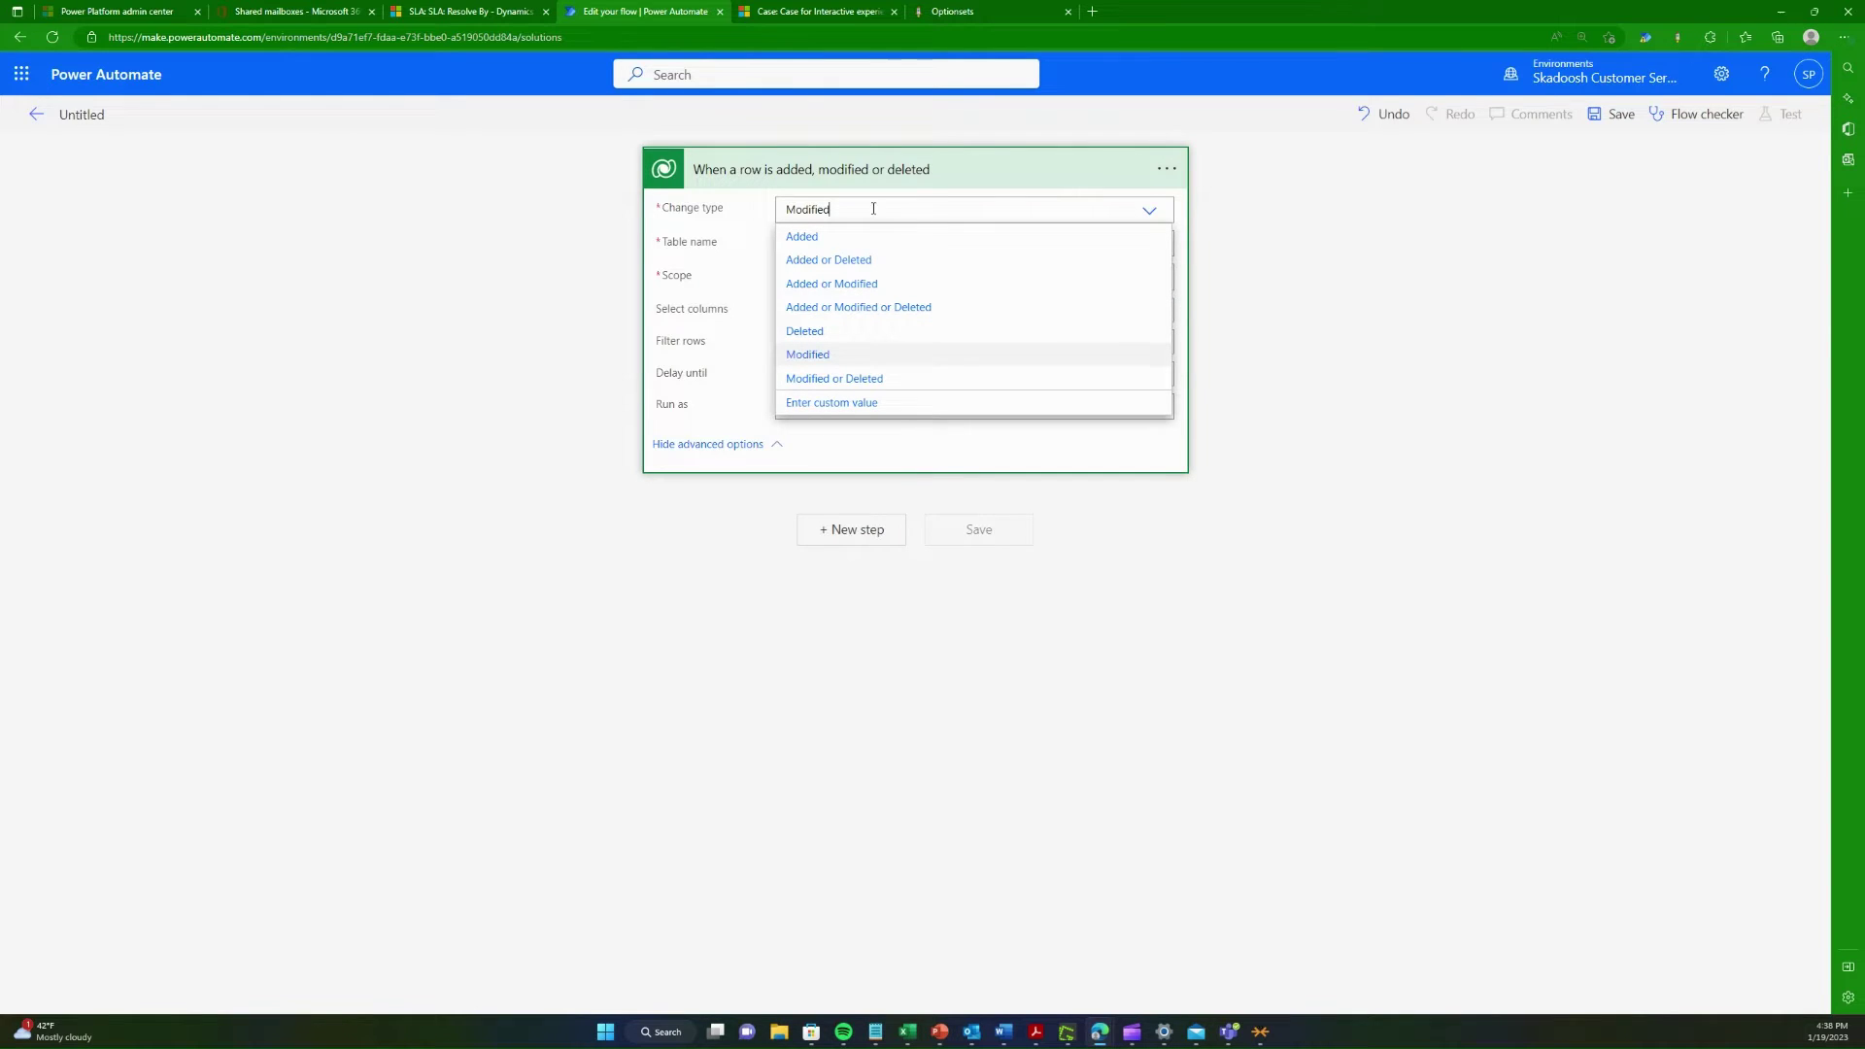
left_click(1600, 309)
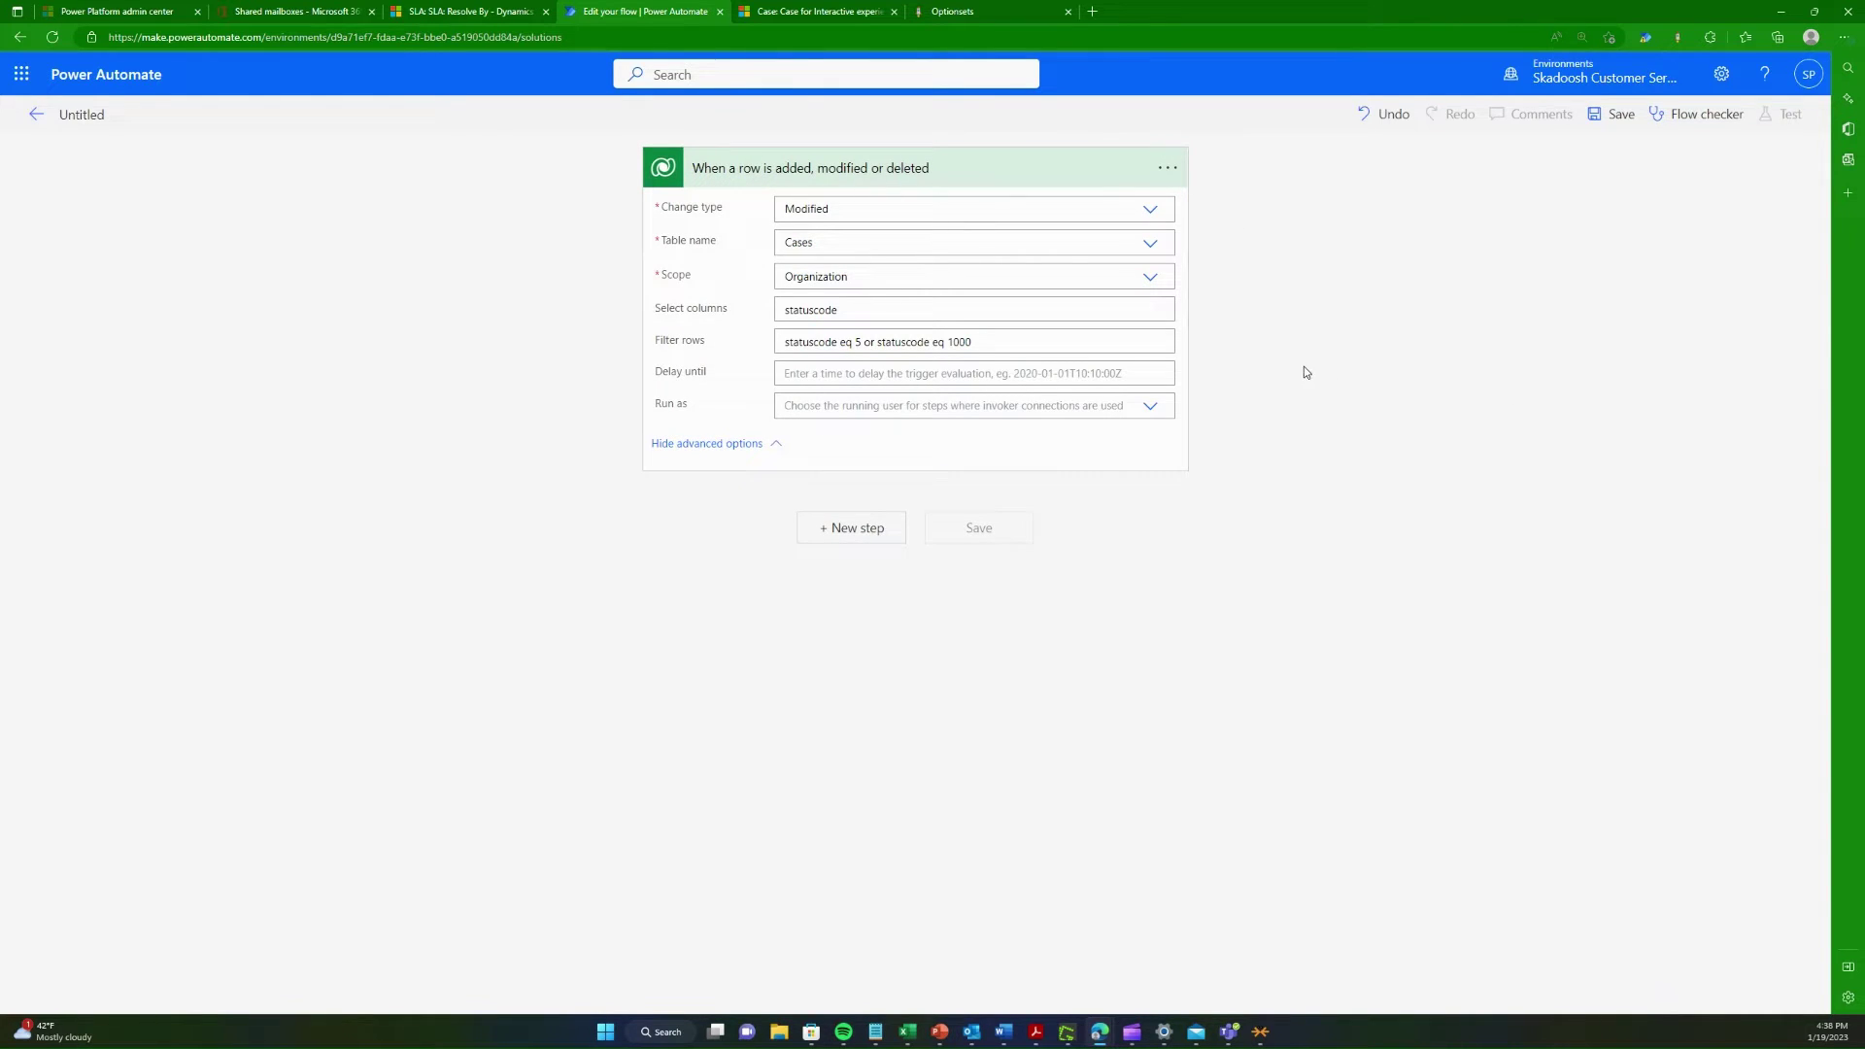
Step: Examine the Waiting for Details entry among the case status options on the option sets page
left_click(968, 10)
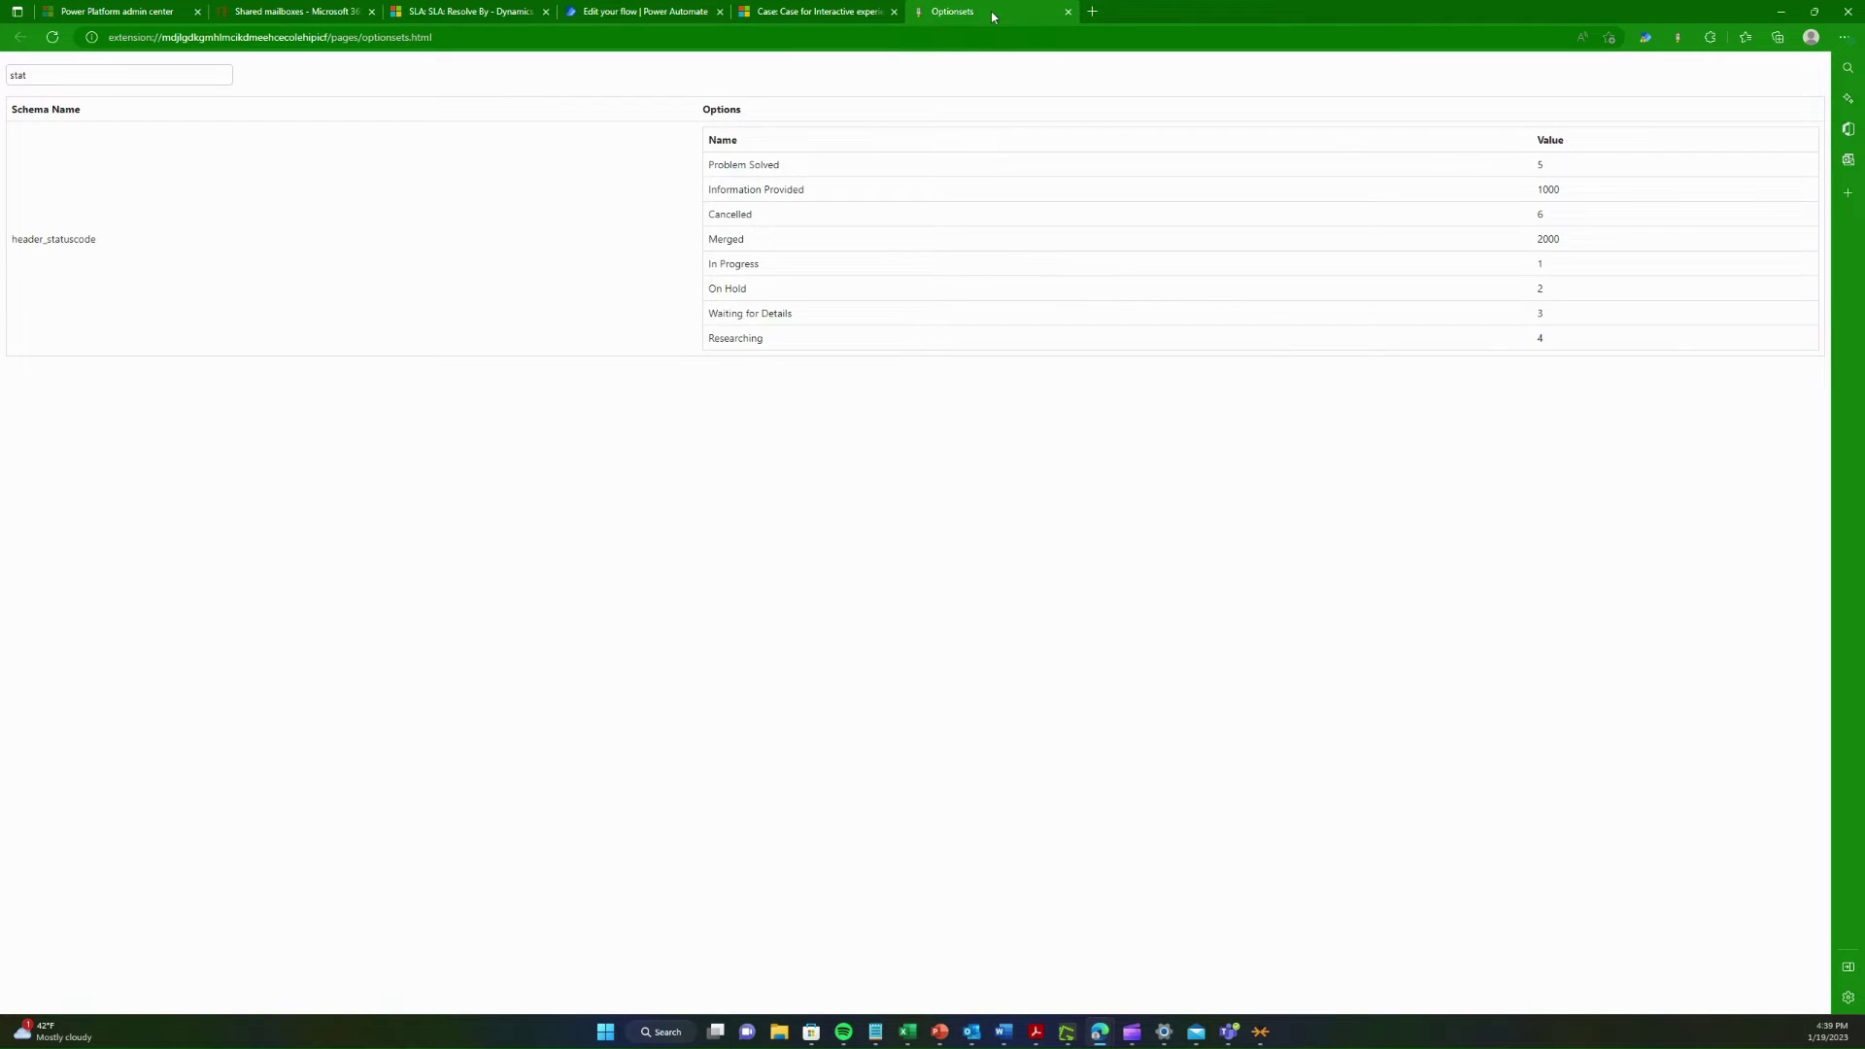
triple_click(752, 317)
left_click(766, 444)
triple_click(783, 316)
left_click(708, 457)
Step: Return to the Power Automate flow and rename the trigger "When a case is resolved"
left_click(673, 12)
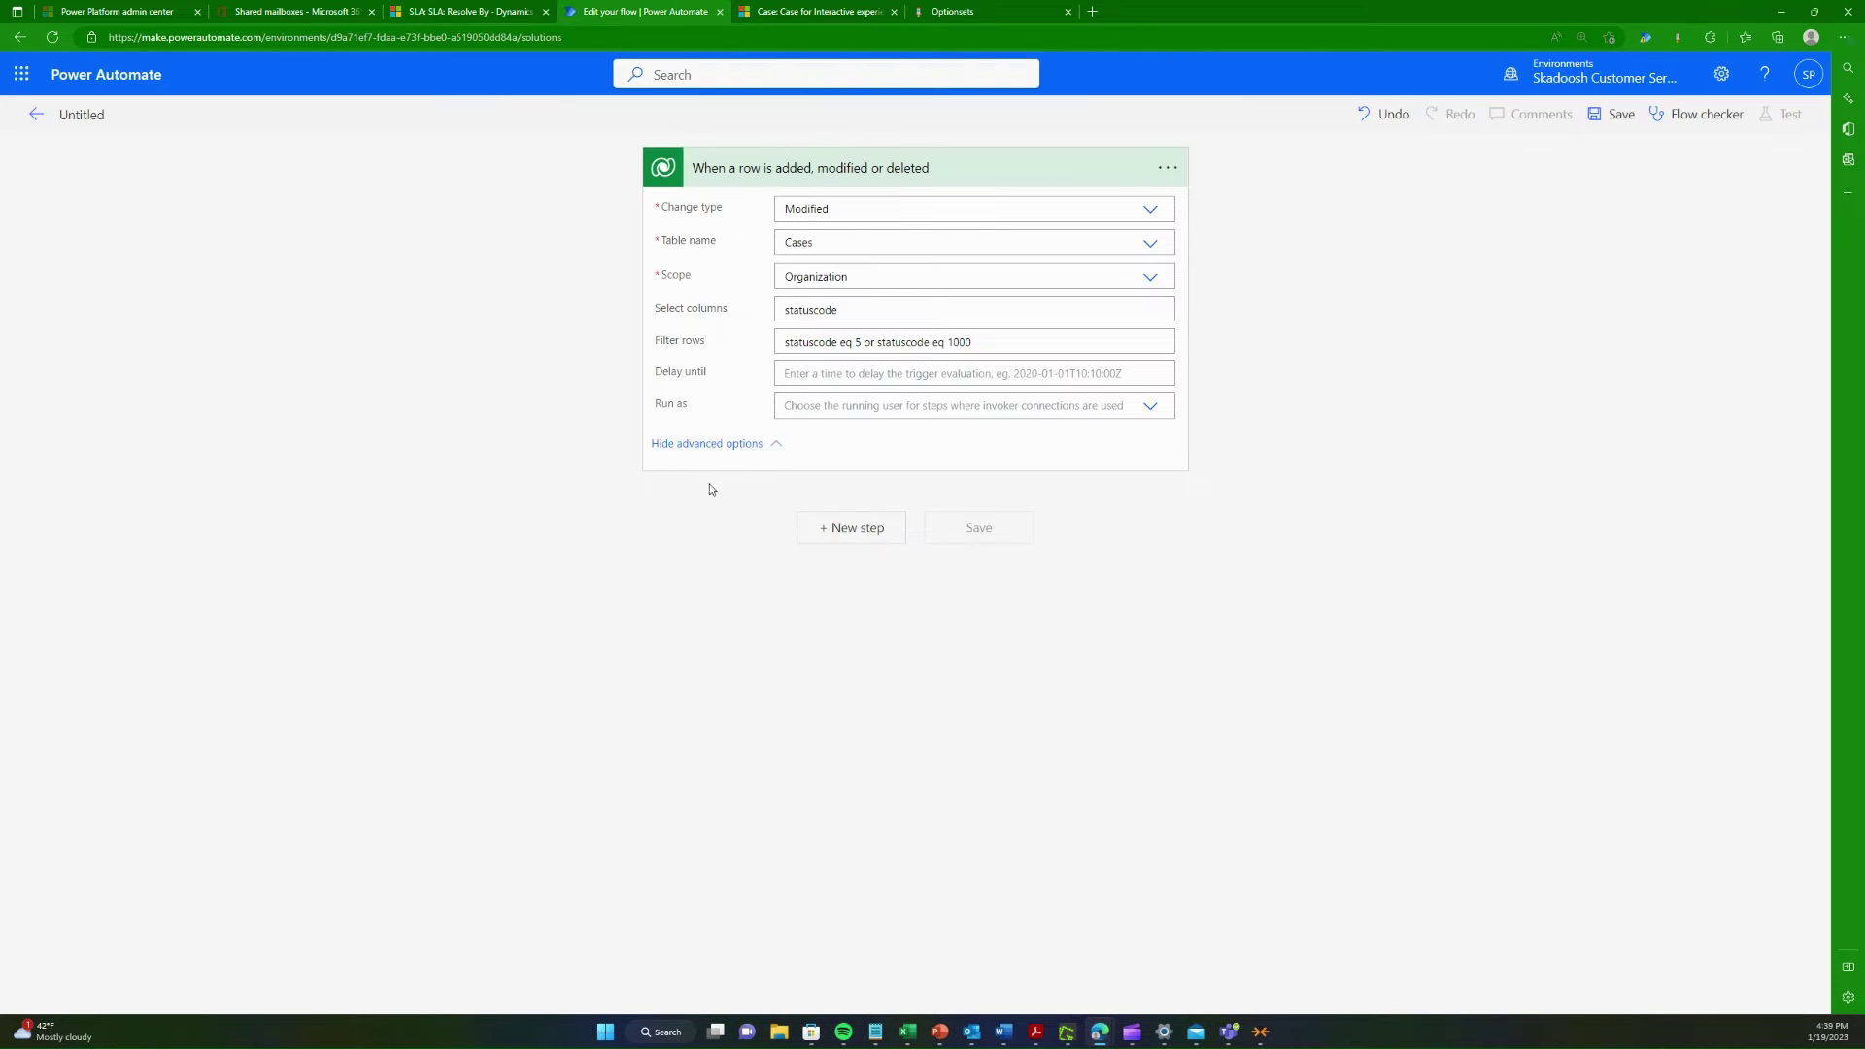
left_click(874, 170)
left_click(1167, 168)
left_click(1253, 198)
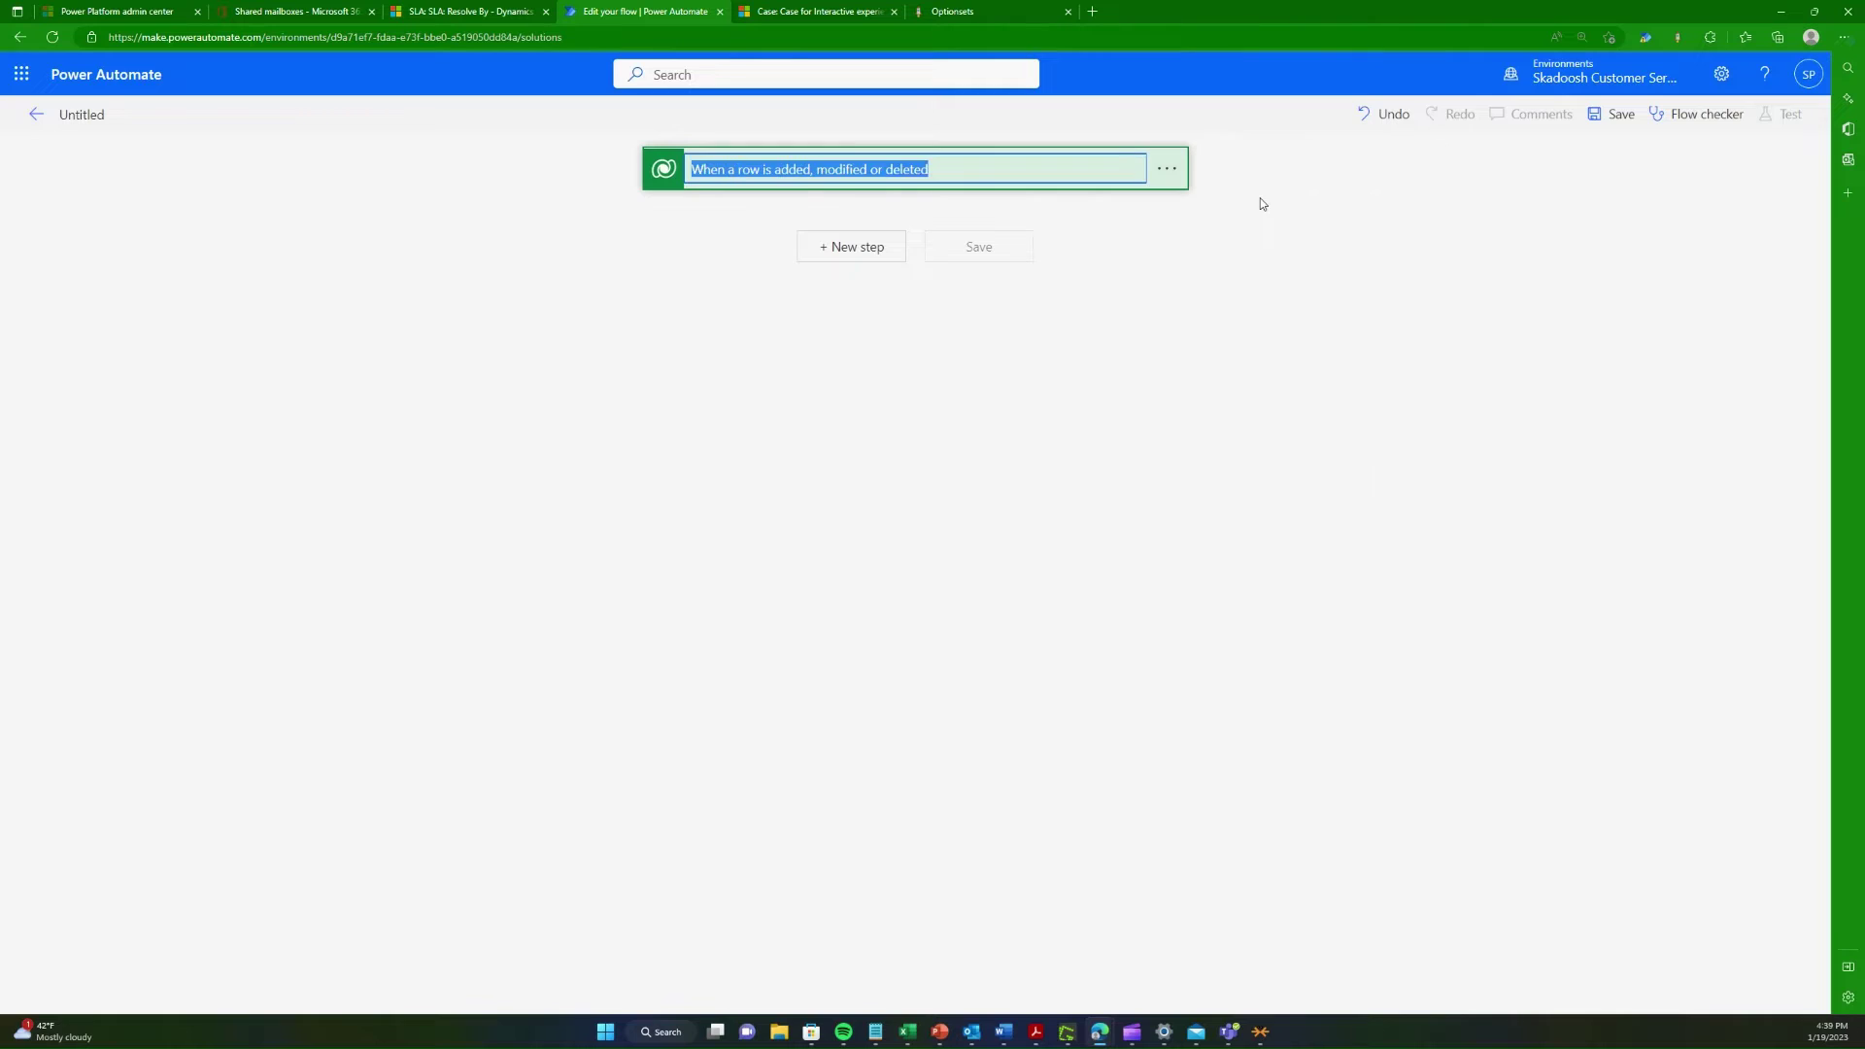
type("When ")
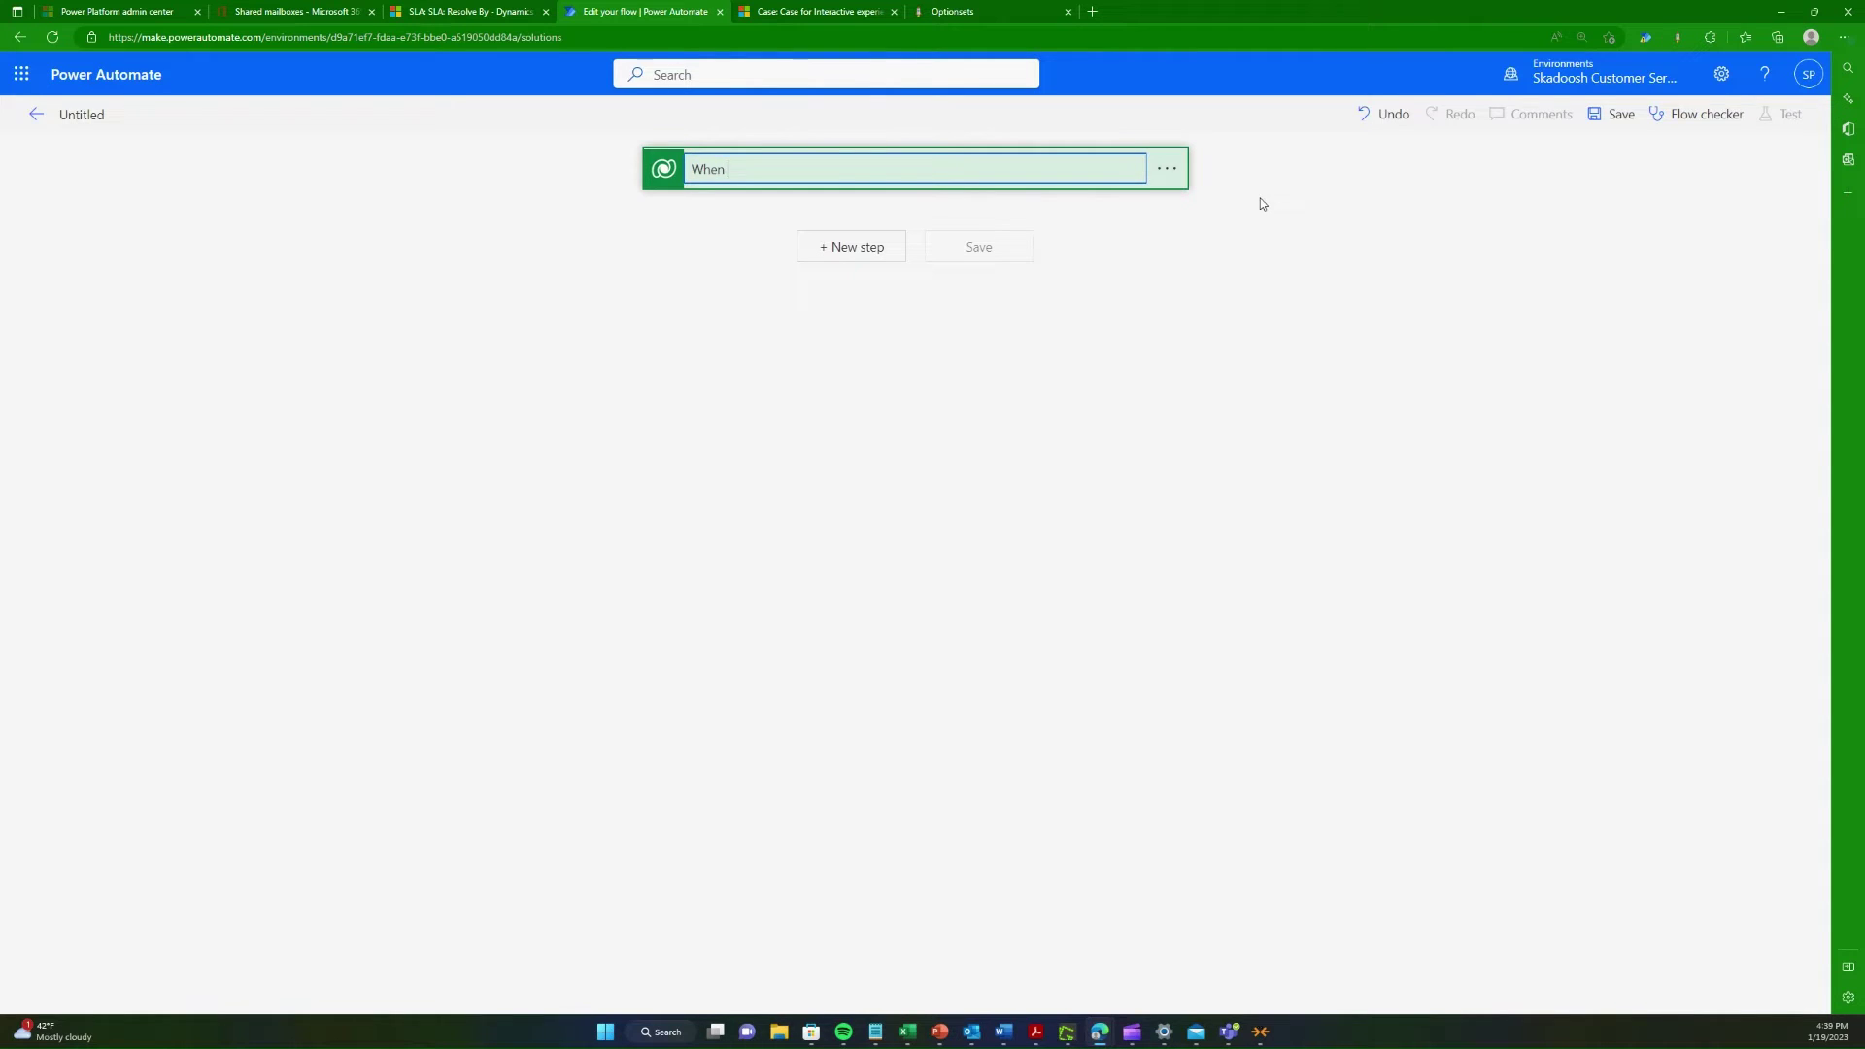
type("a case is resolved")
left_click(975, 411)
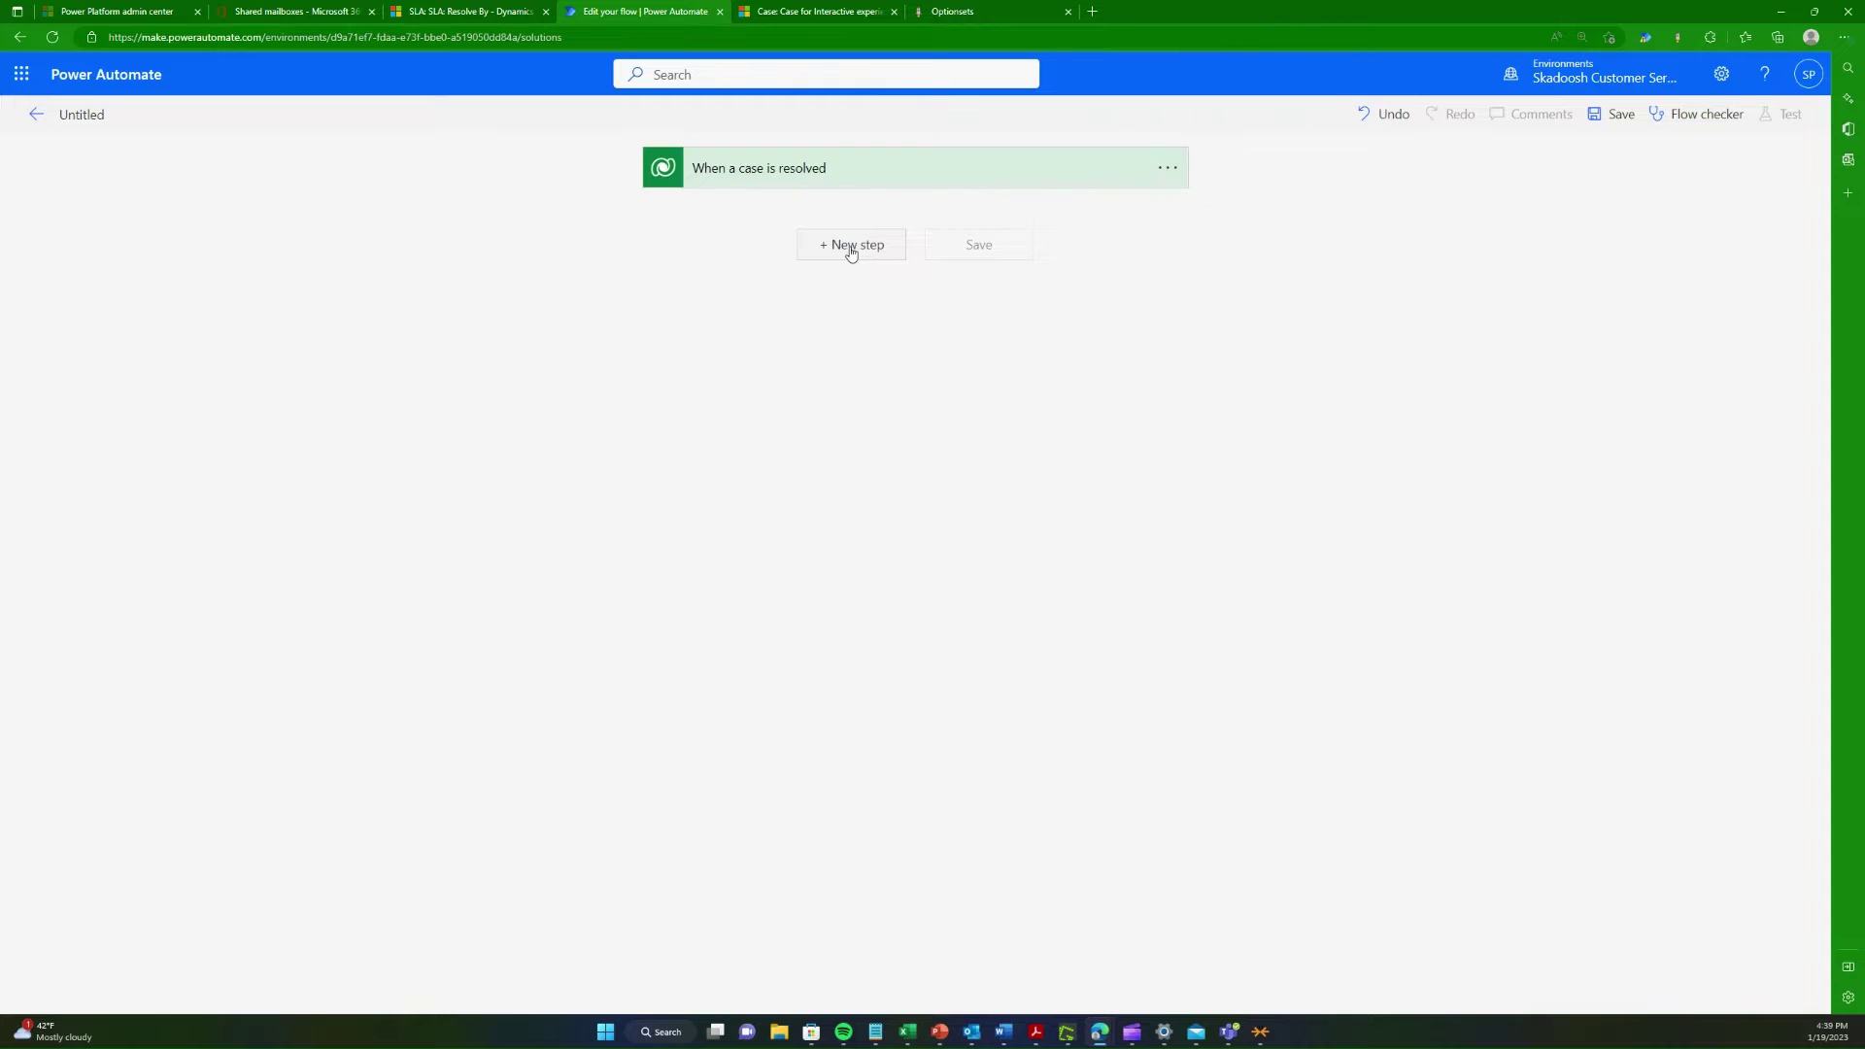
Step: Add a new step below the trigger using the Microsoft Dataverse action "Perform an unbound action"
left_click(849, 250)
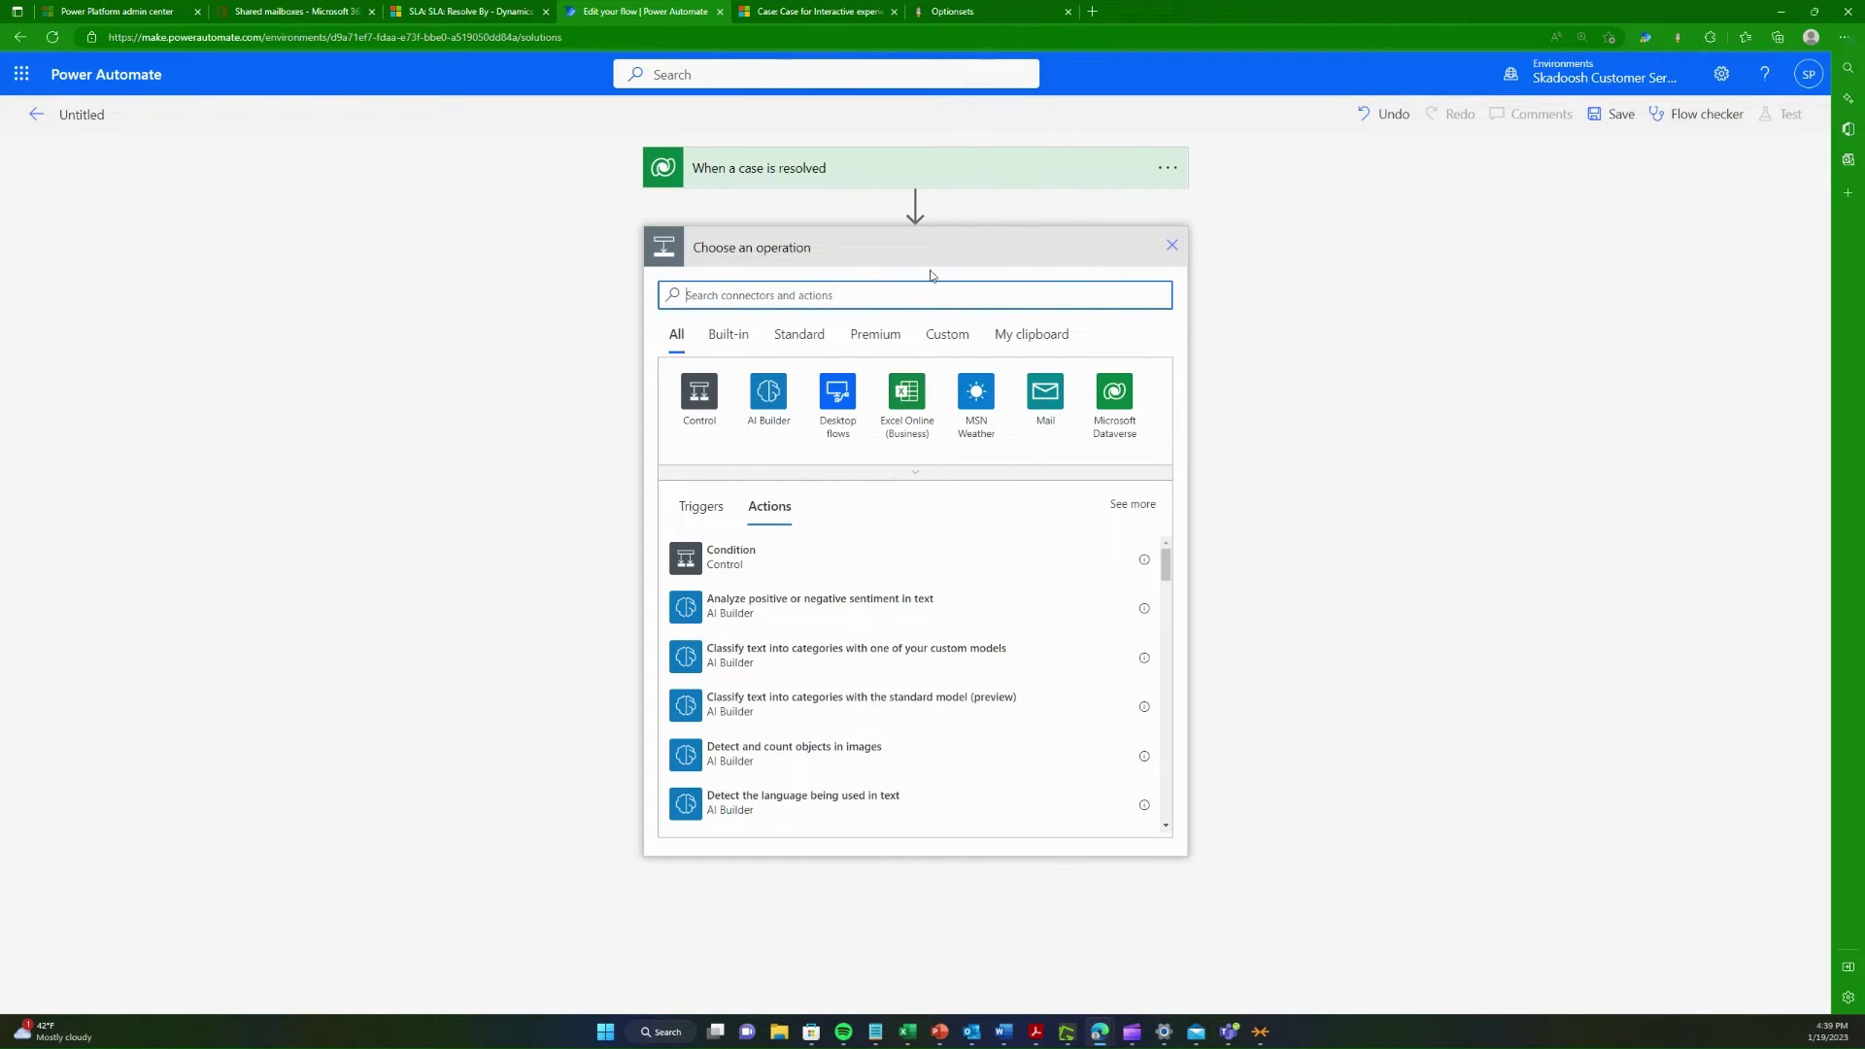
left_click(1171, 247)
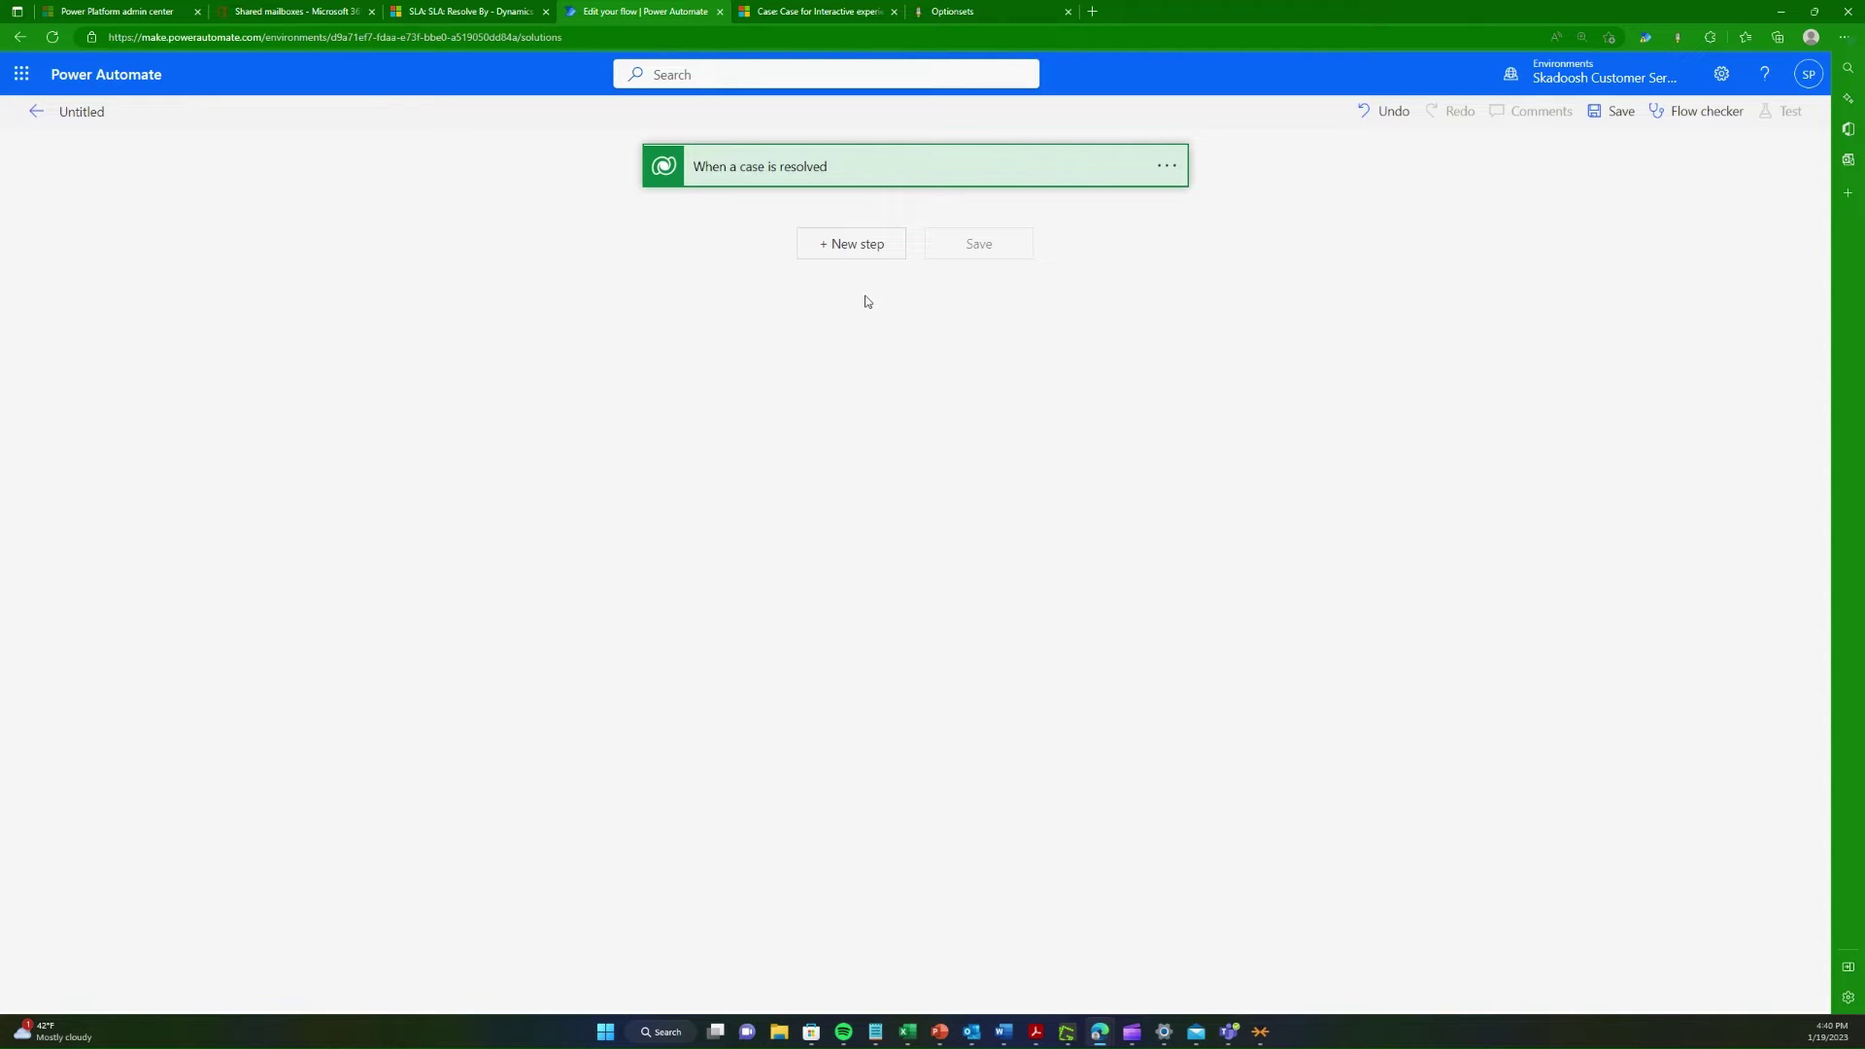
left_click(865, 245)
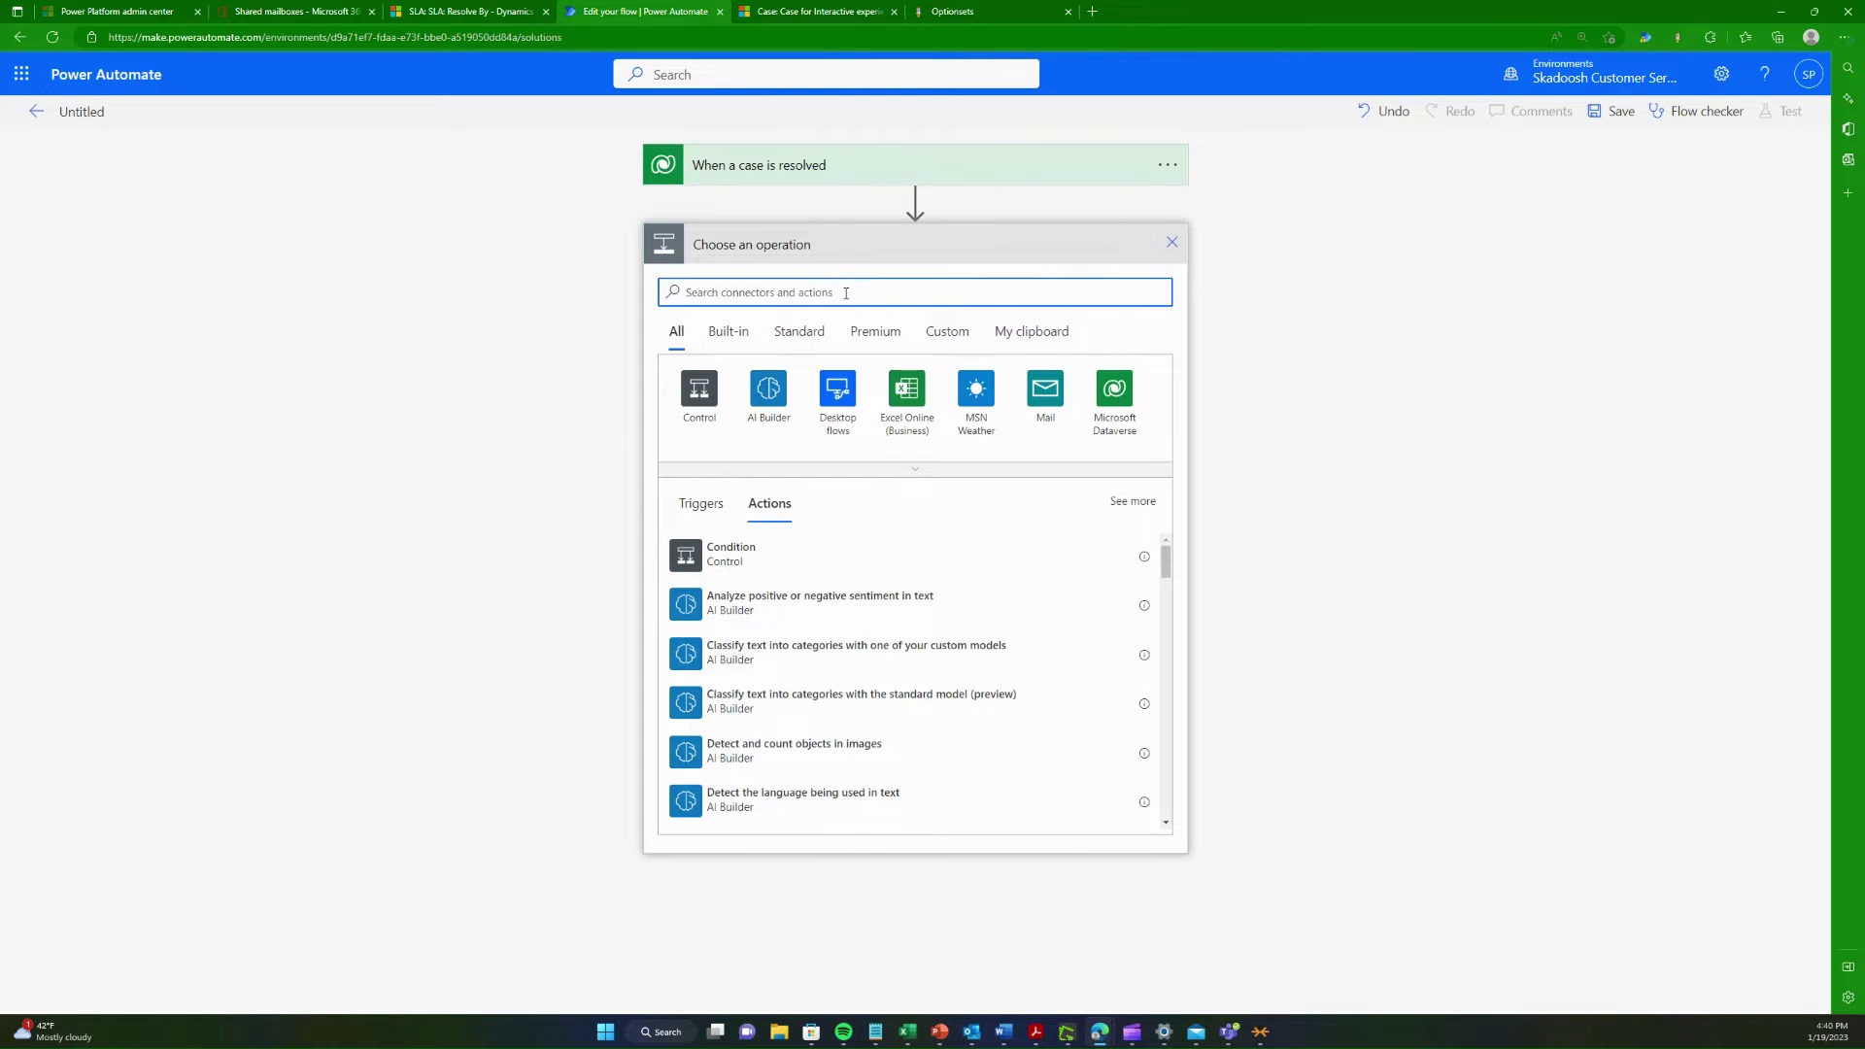
type("pe")
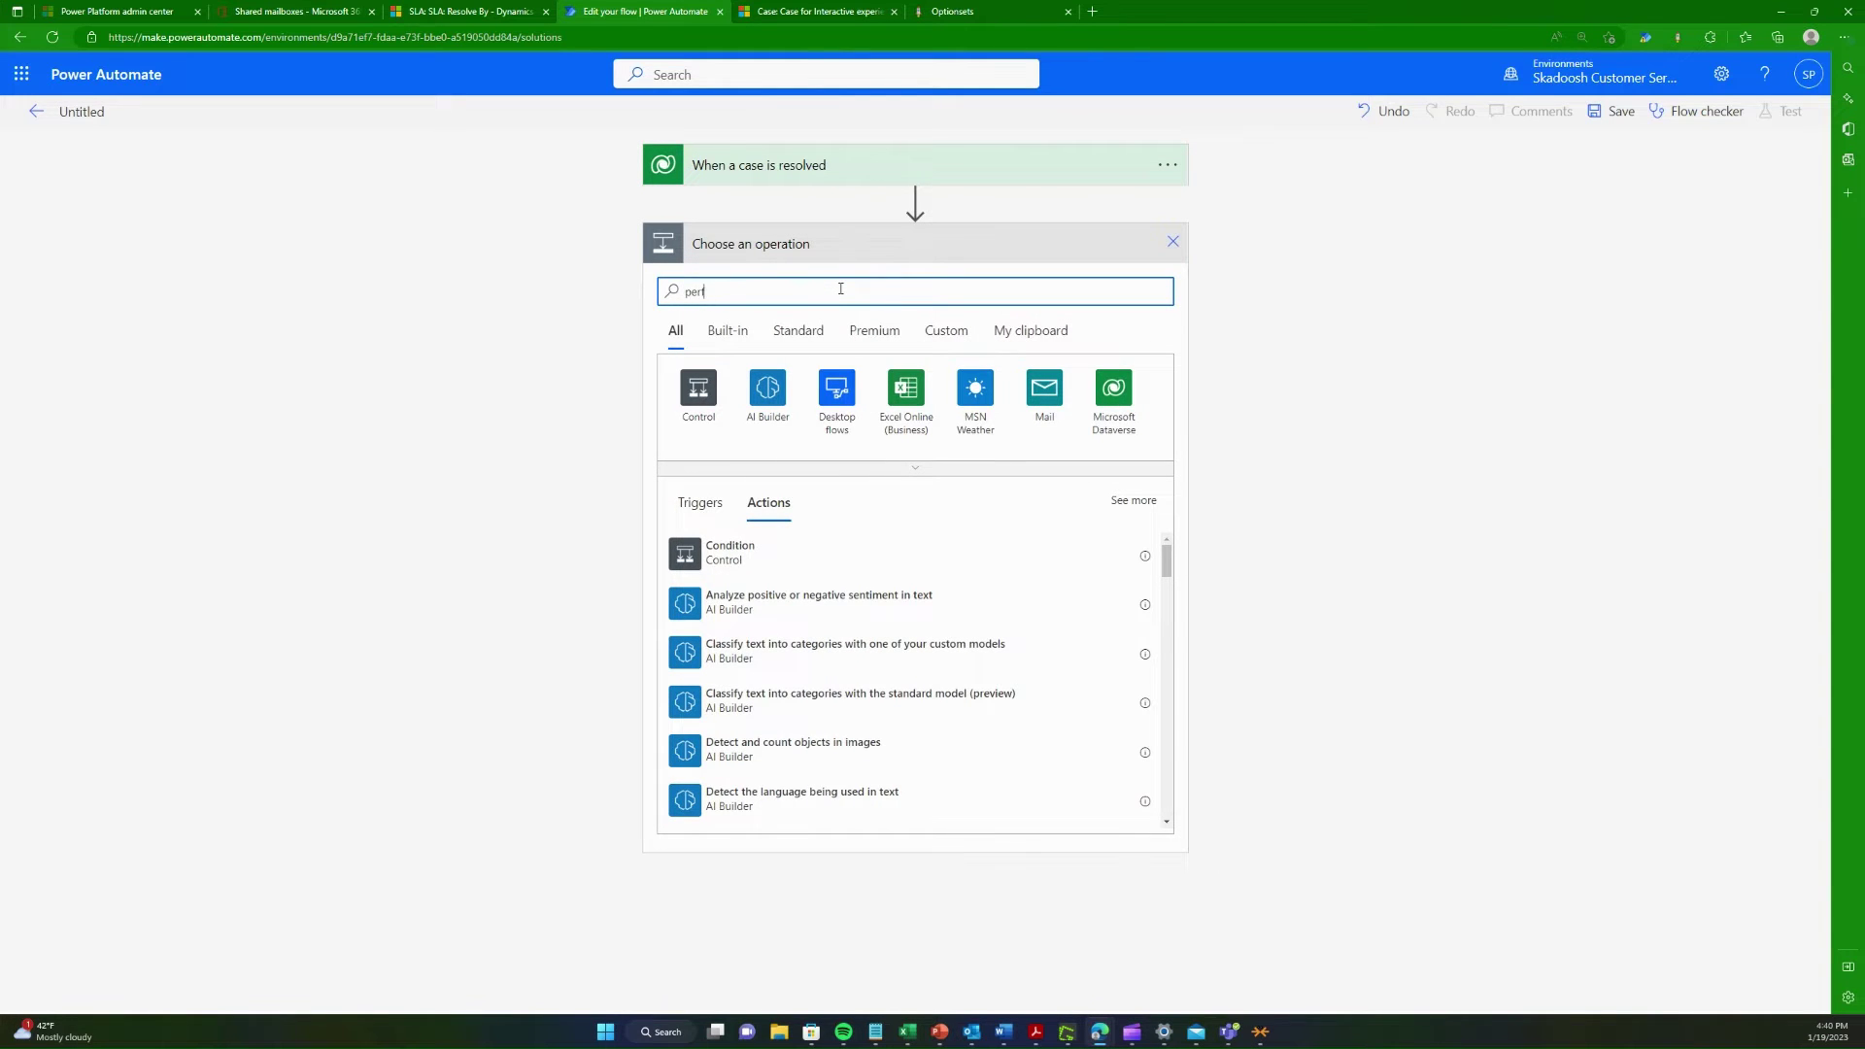
type("rform ")
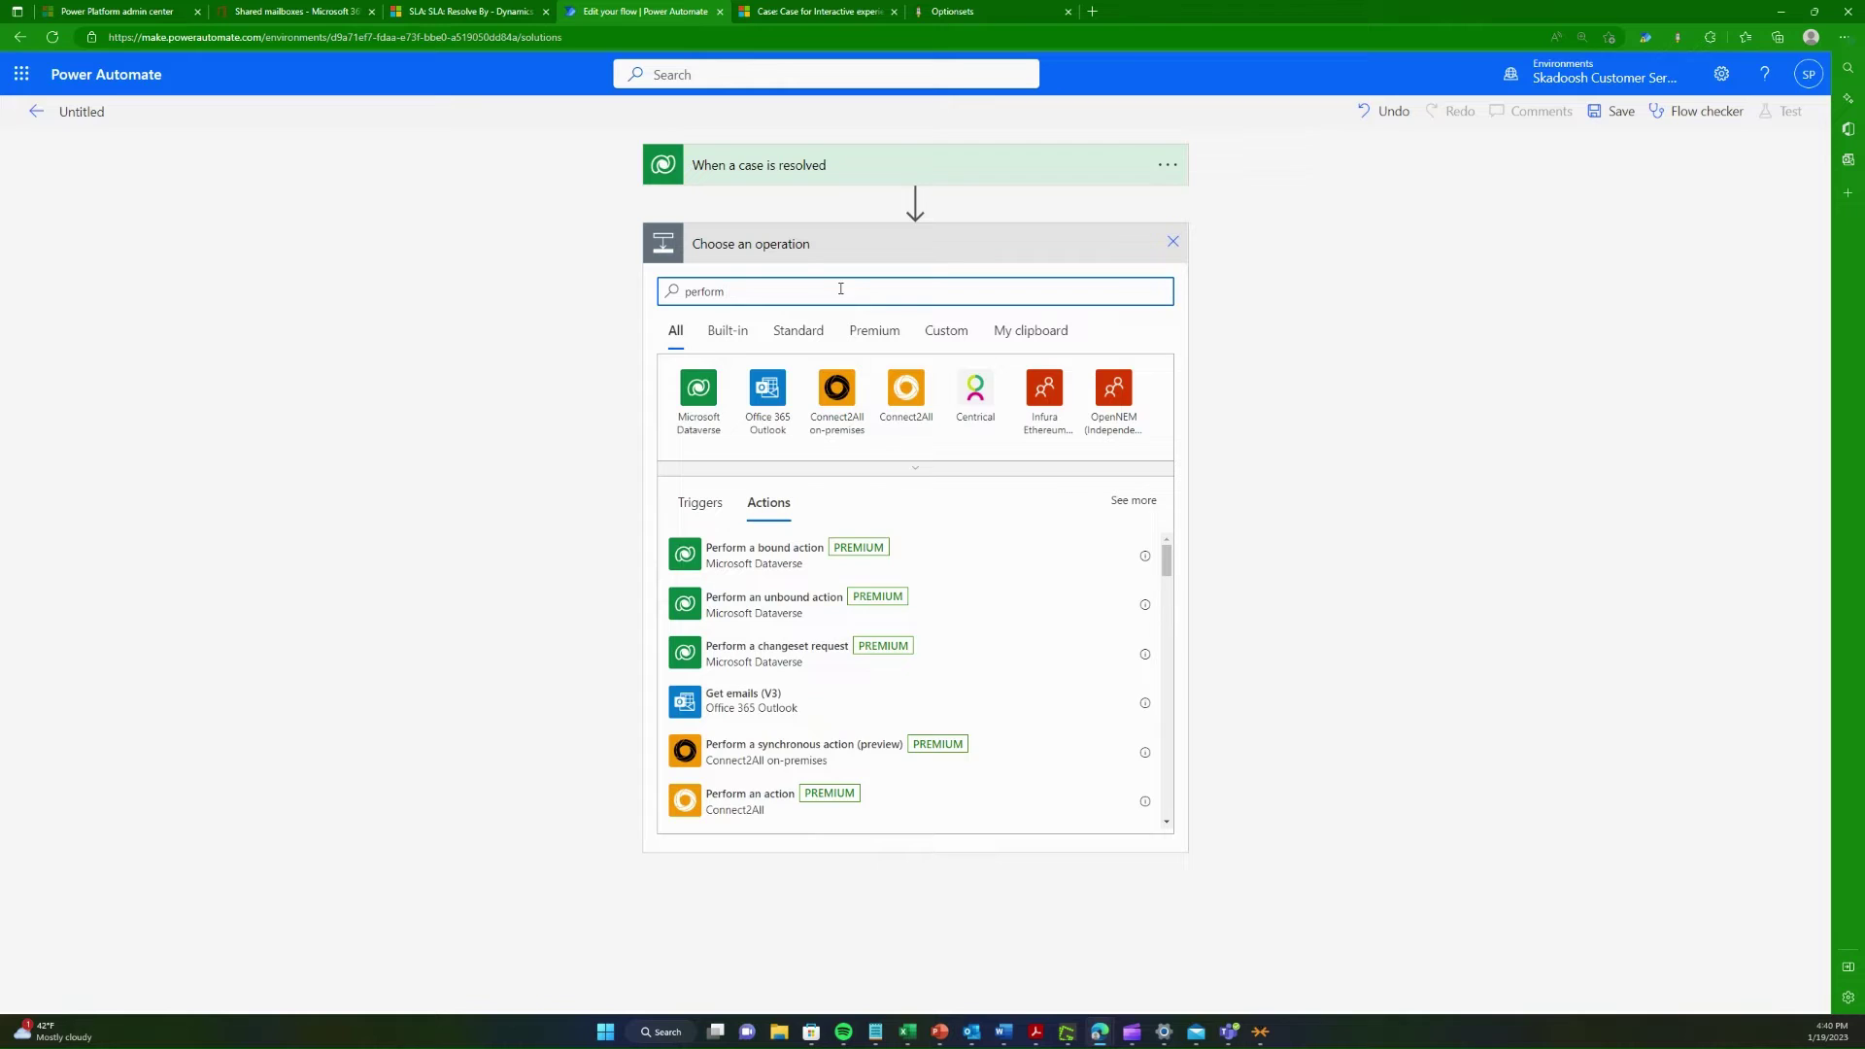
type("a")
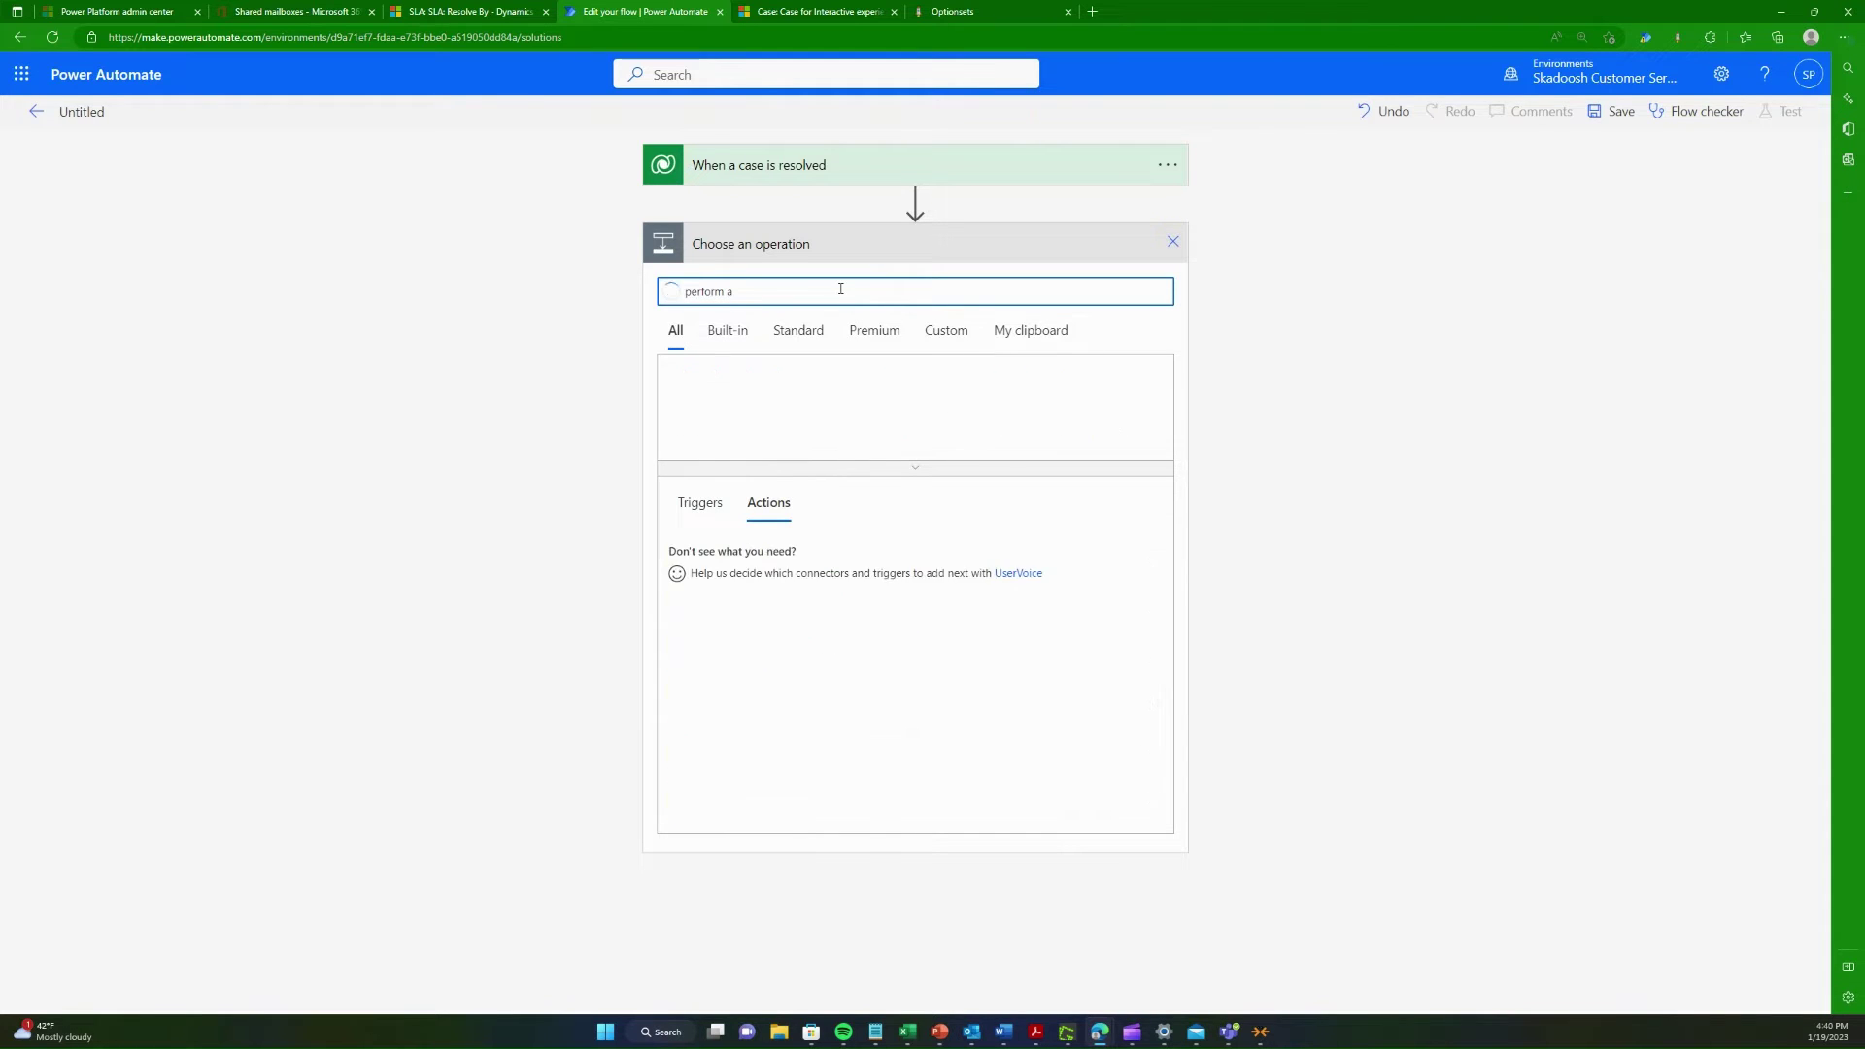
type("n unboa")
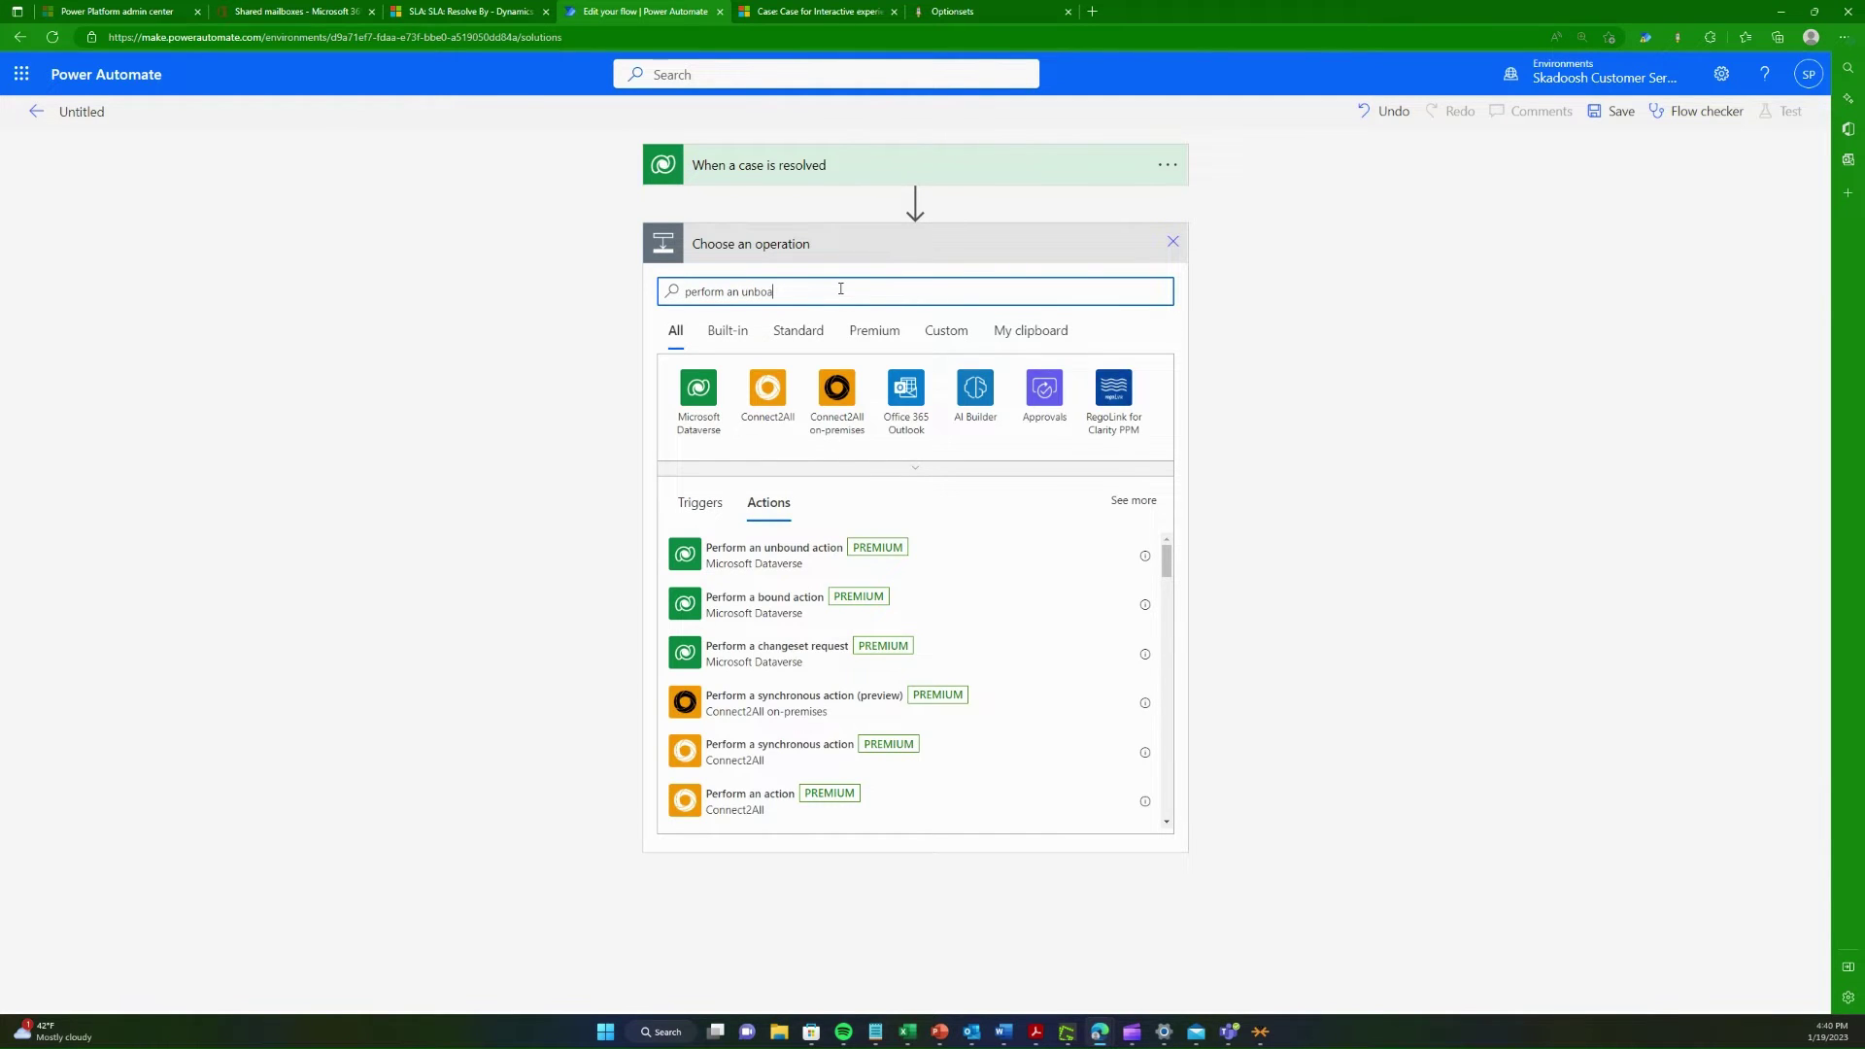
key("BackSpace")
type("und")
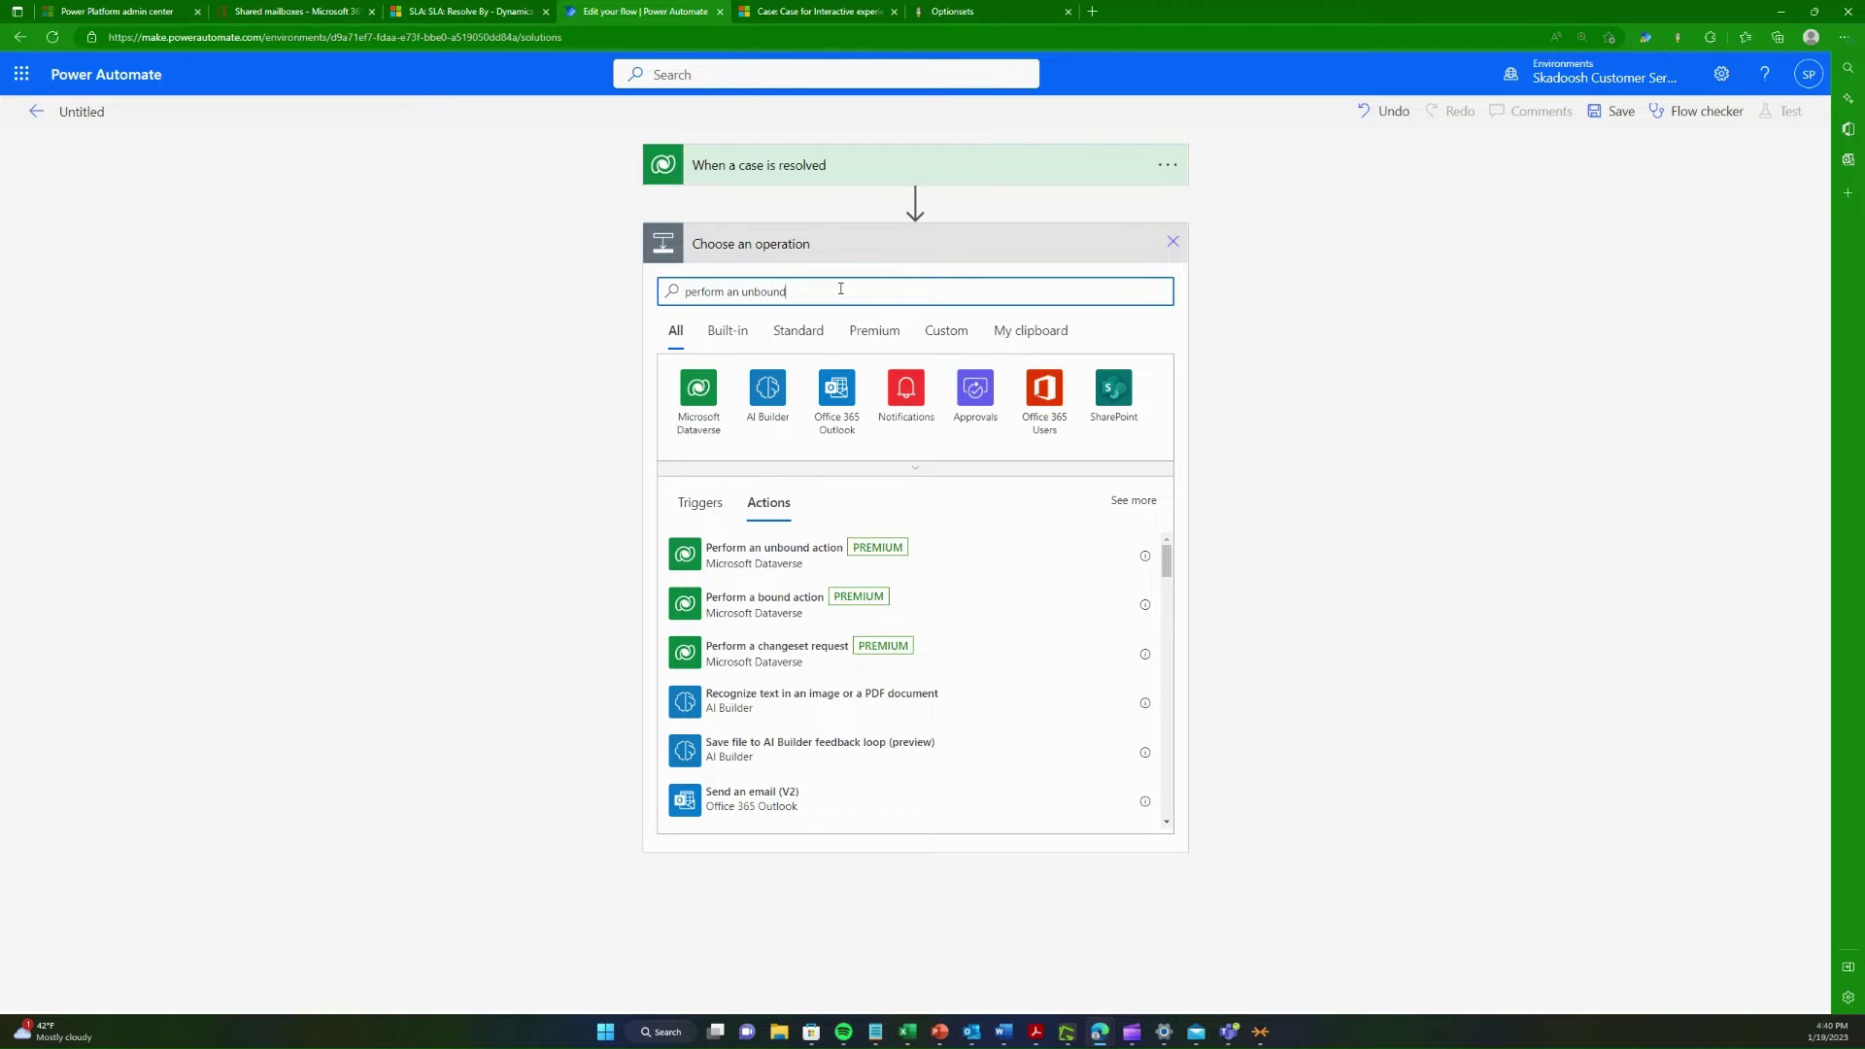
type(" action")
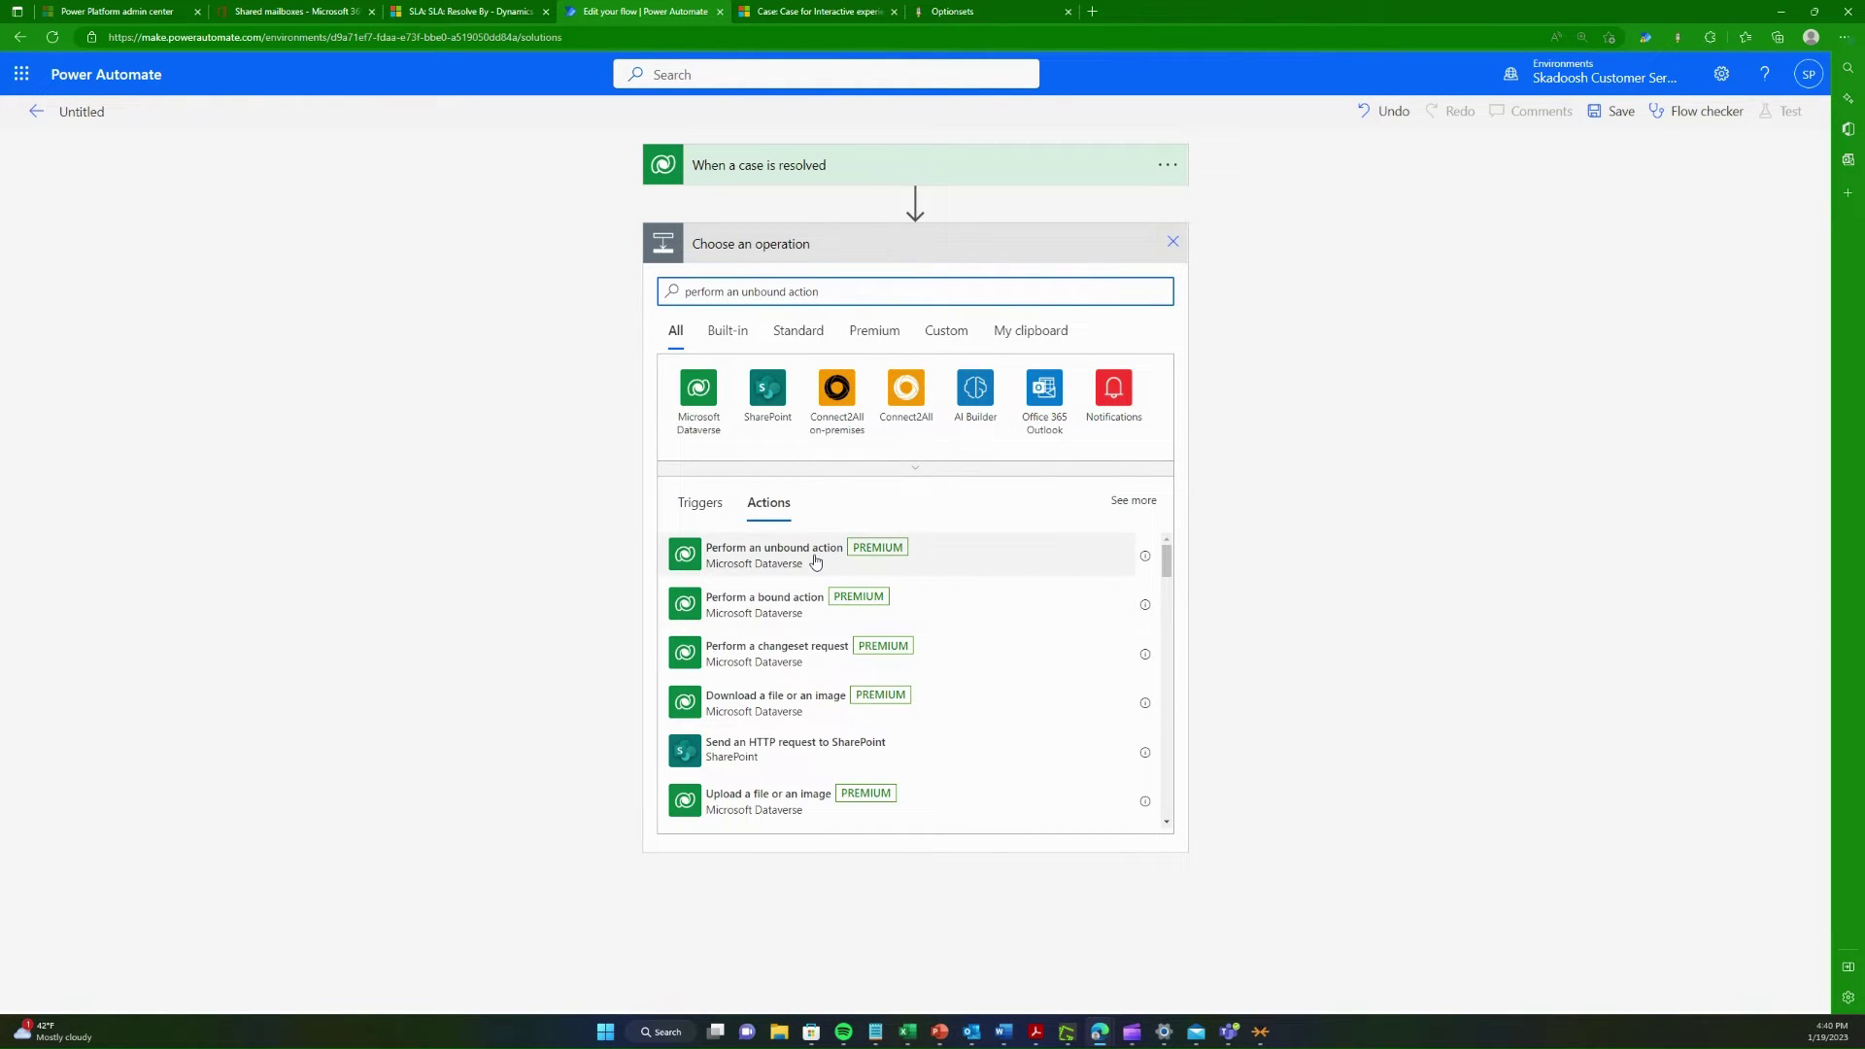
left_click(814, 563)
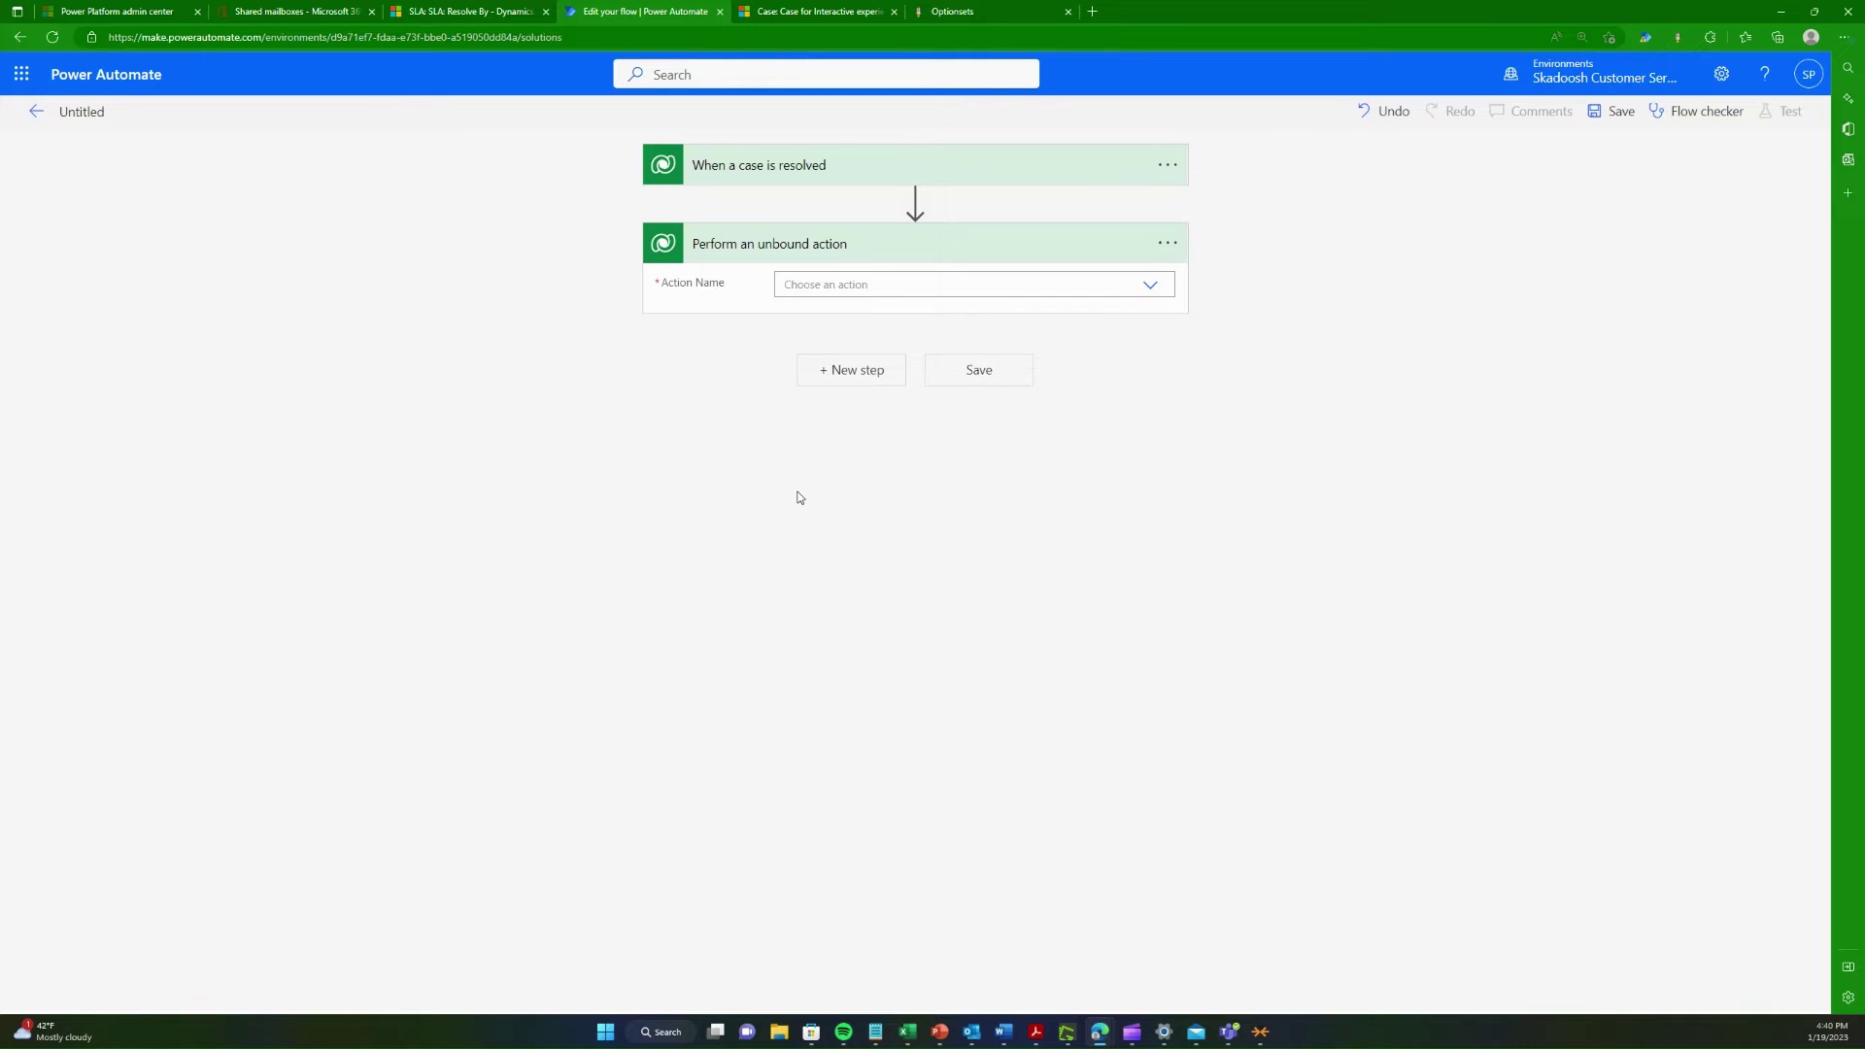
Step: Search the unbound action names for "mail" and choose msdyn_SendEmailFromTemplate
left_click(869, 276)
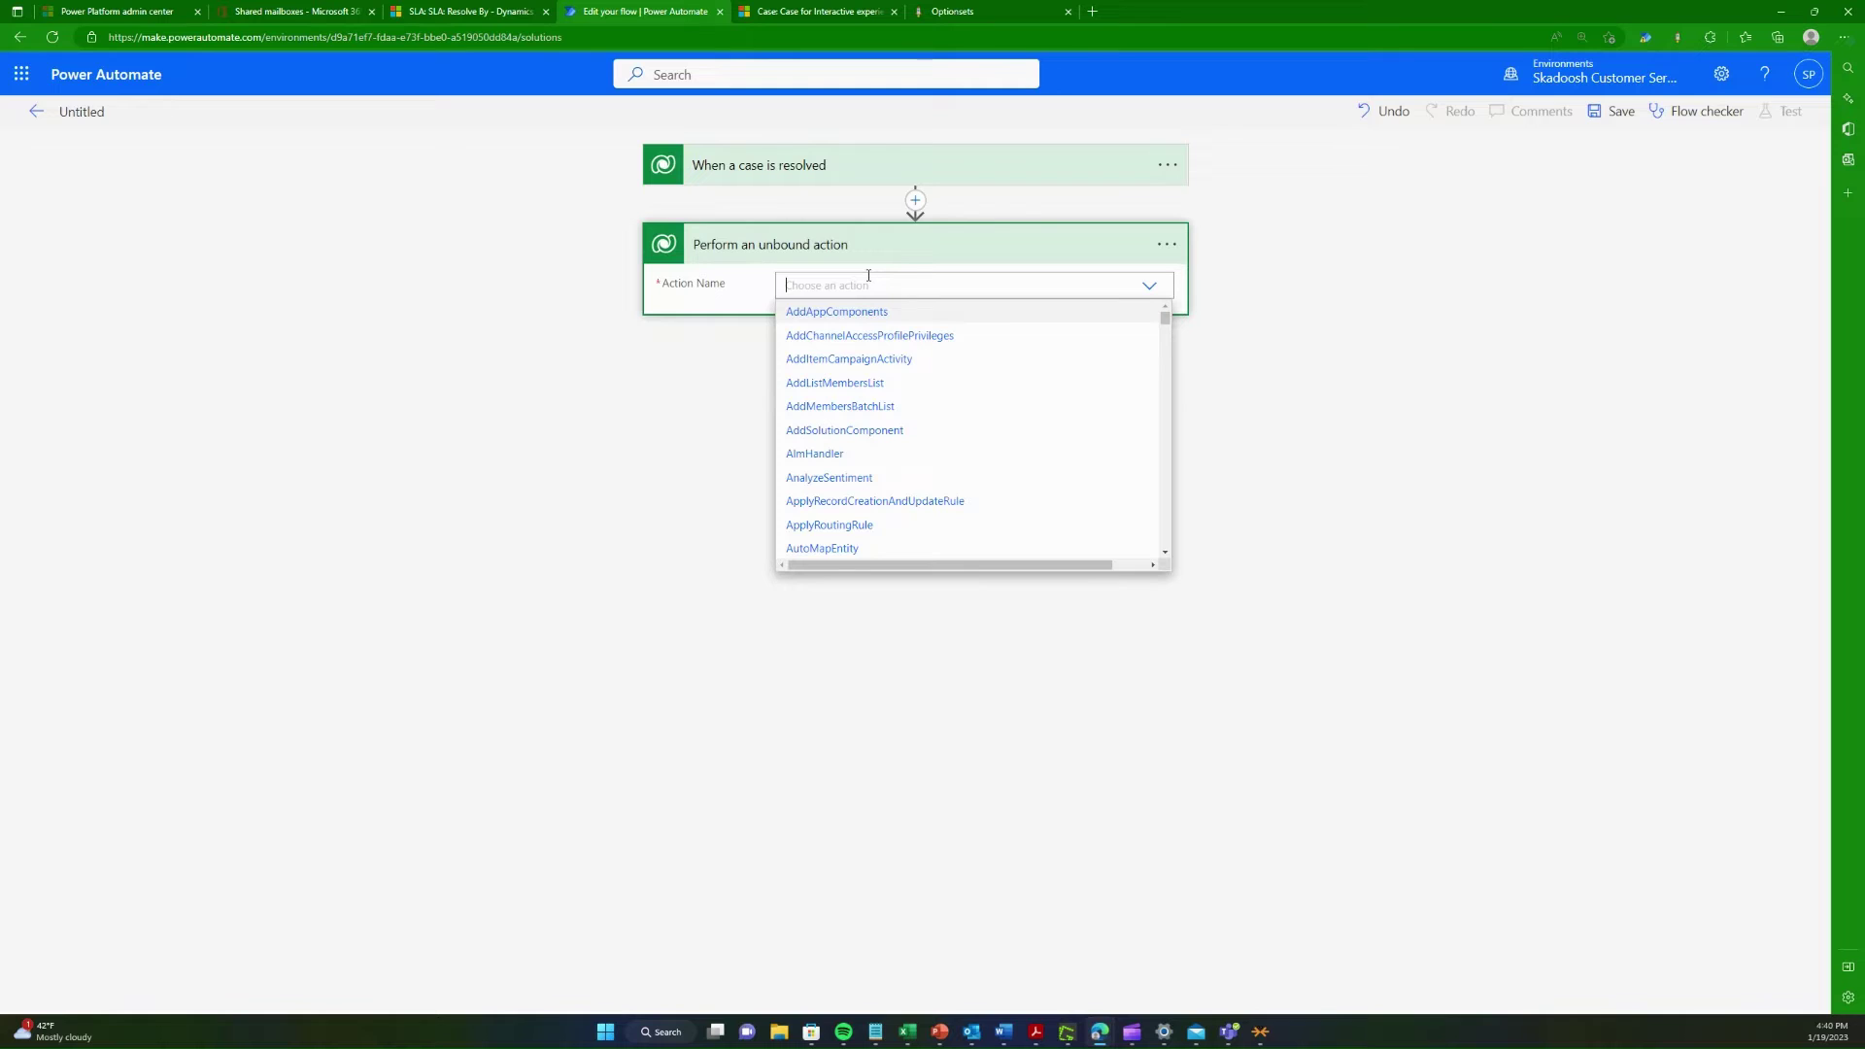
type("msdyn_")
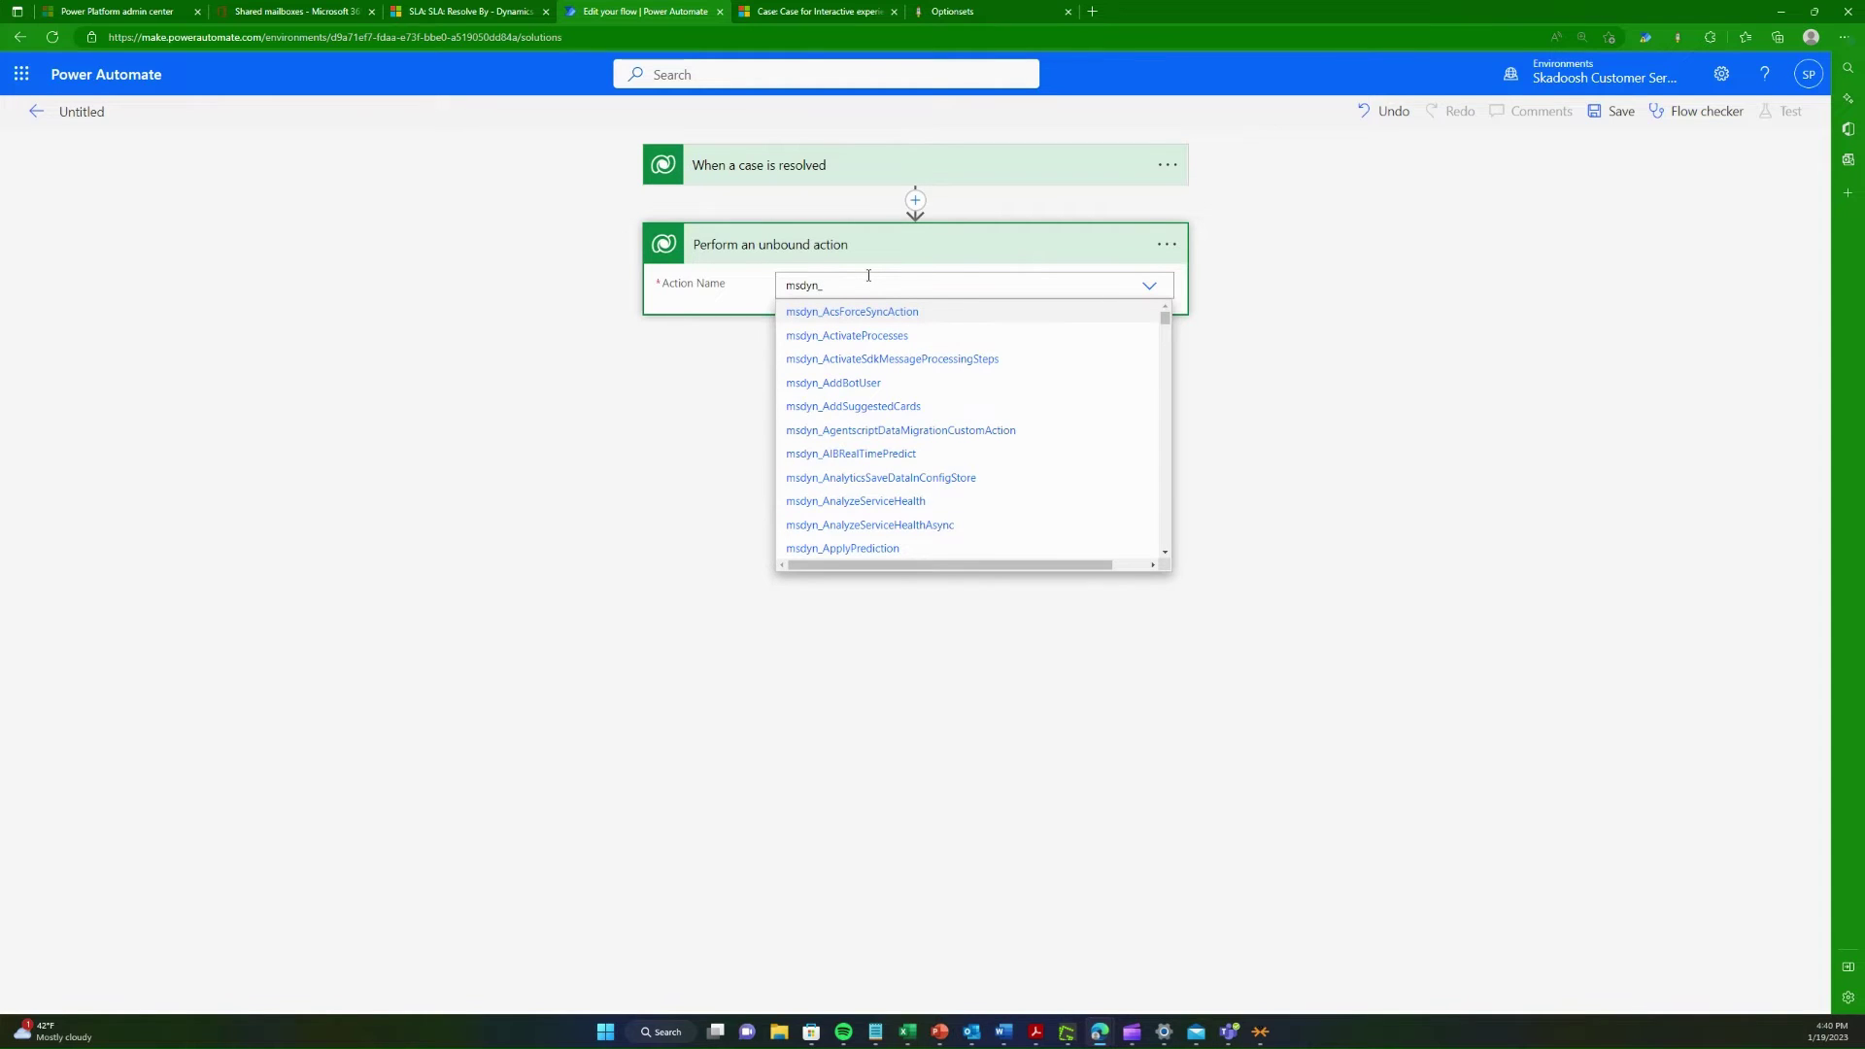
key("ctrl+a")
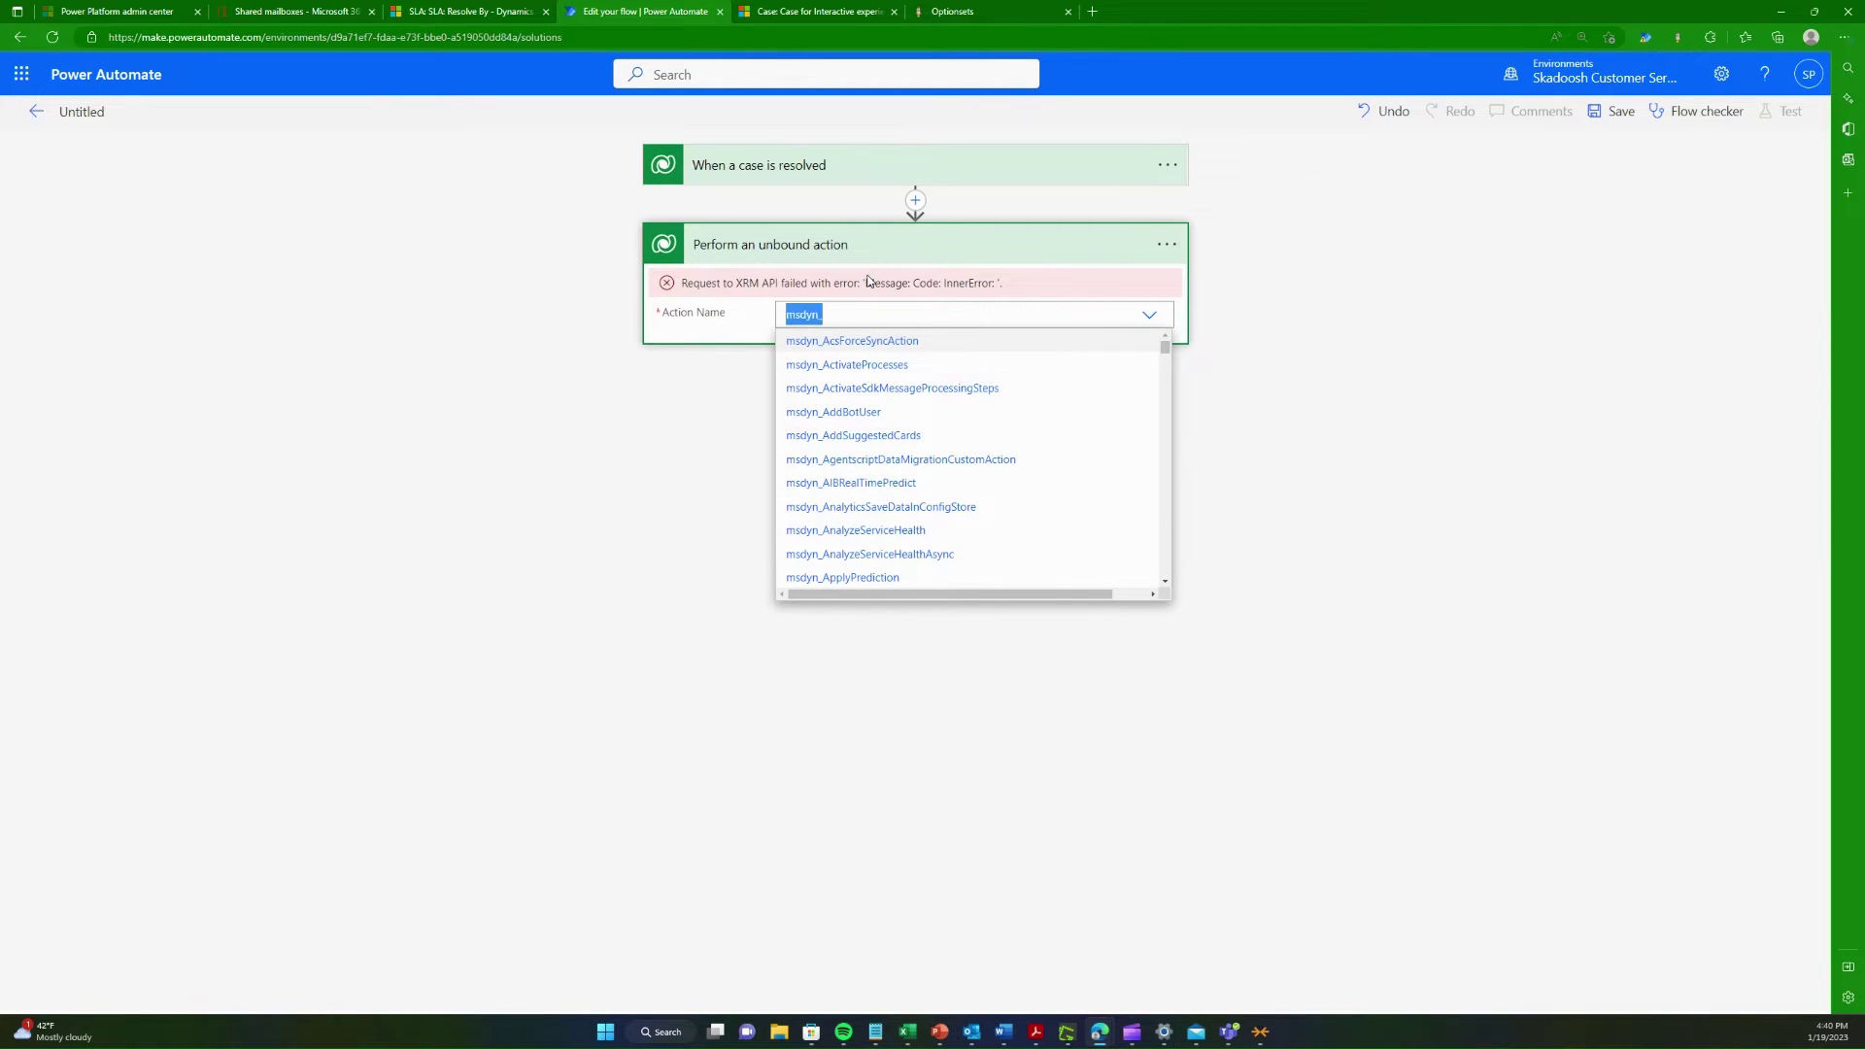
type("mail")
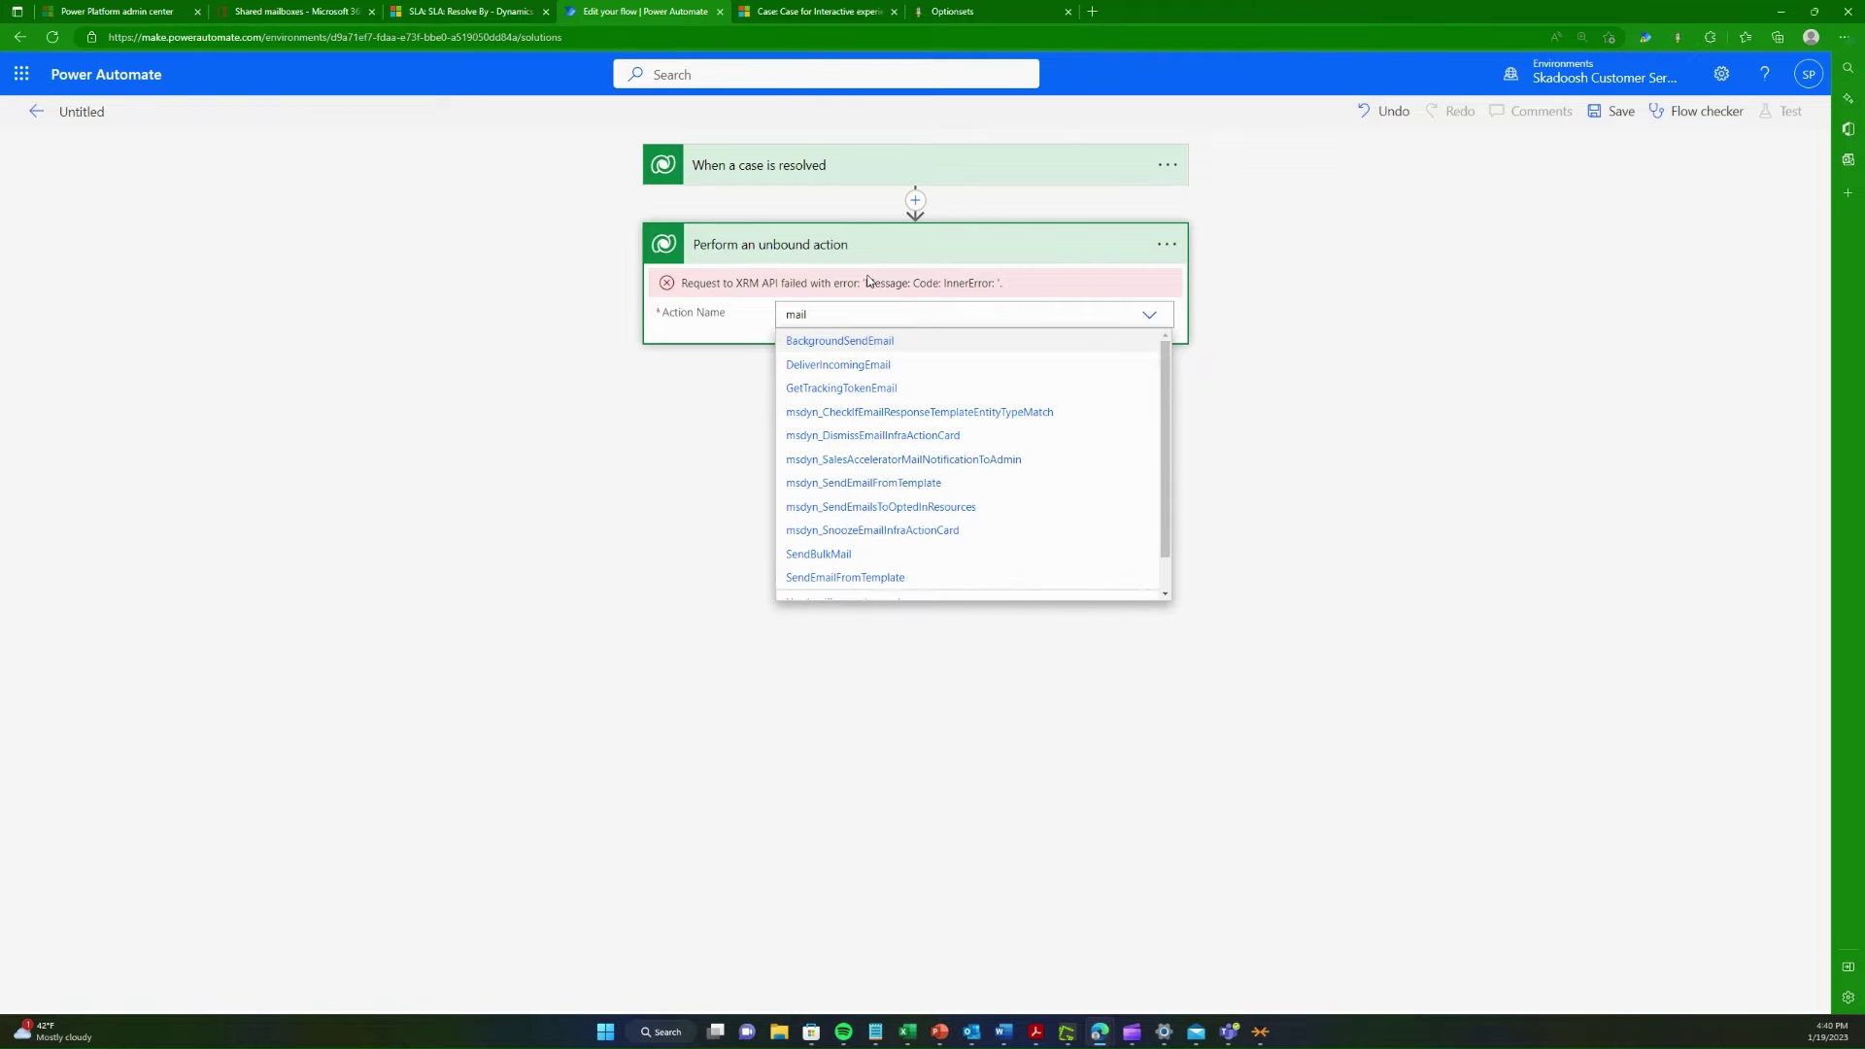
scroll(936, 495, "down", 1)
scroll(920, 508, "up", 1)
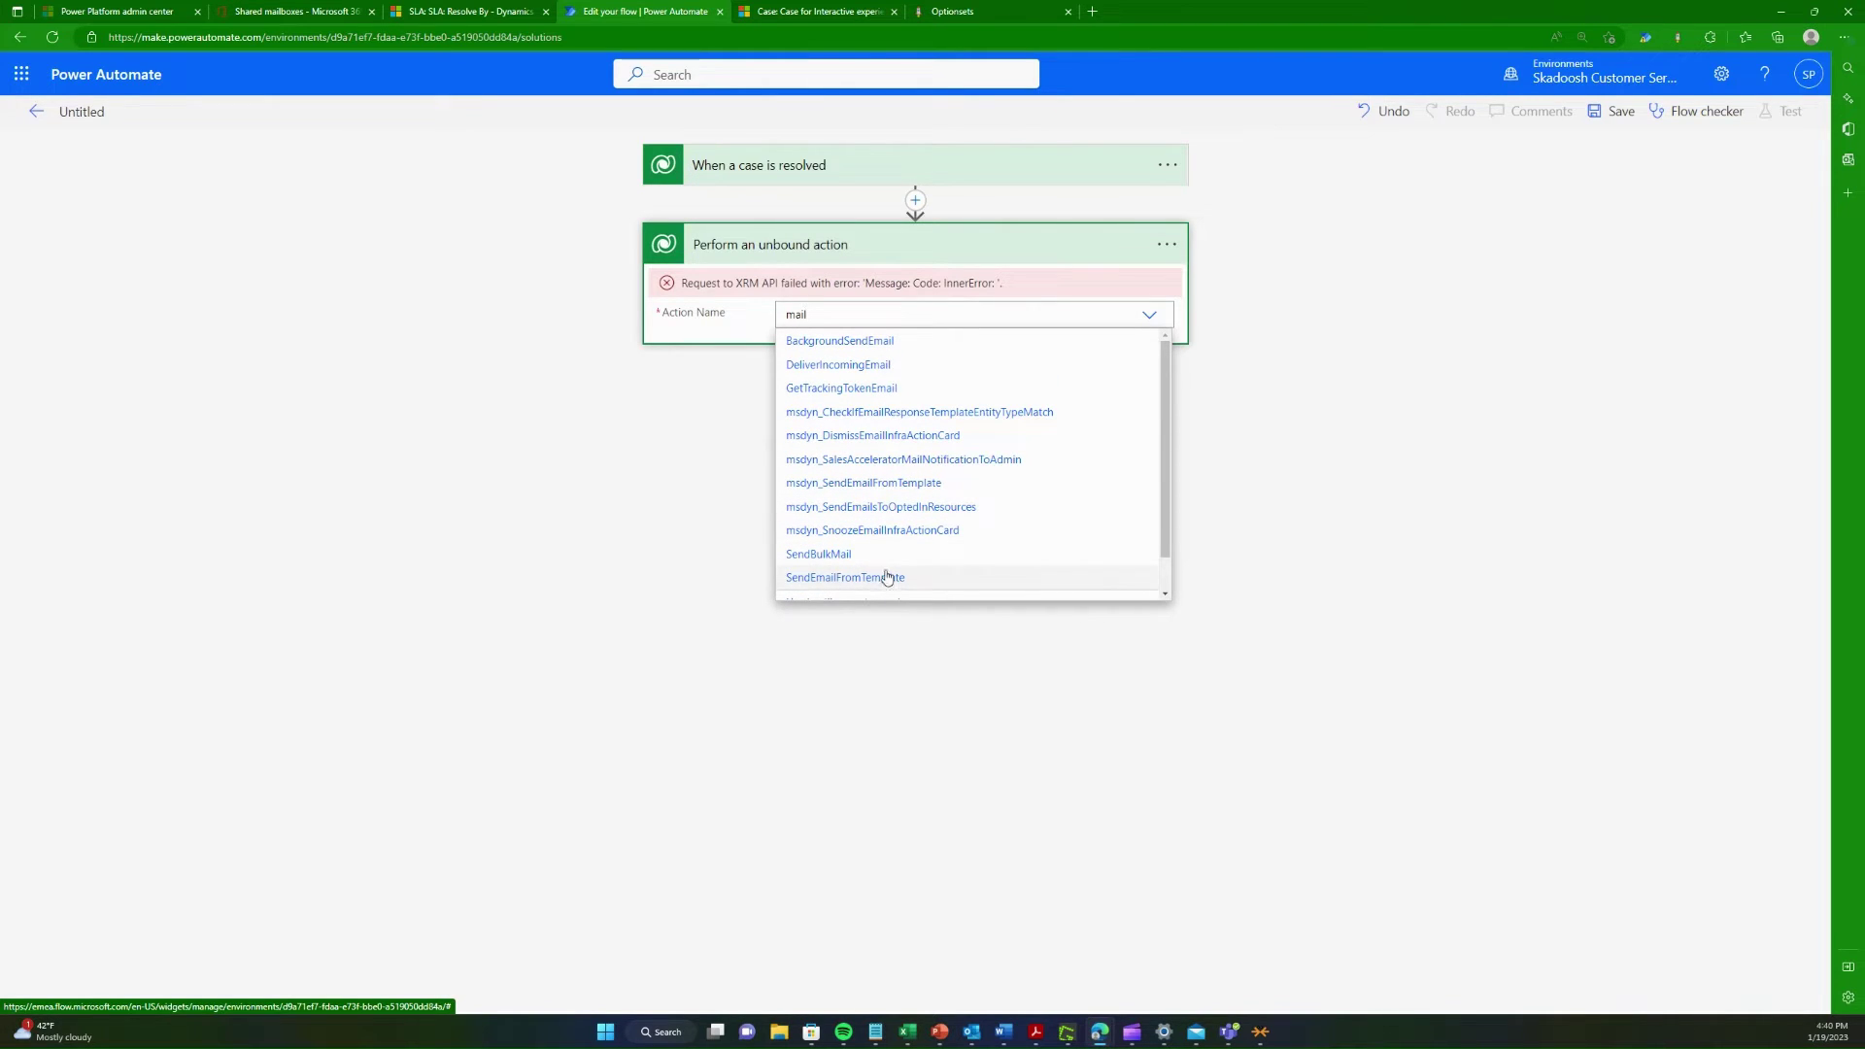
left_click(913, 484)
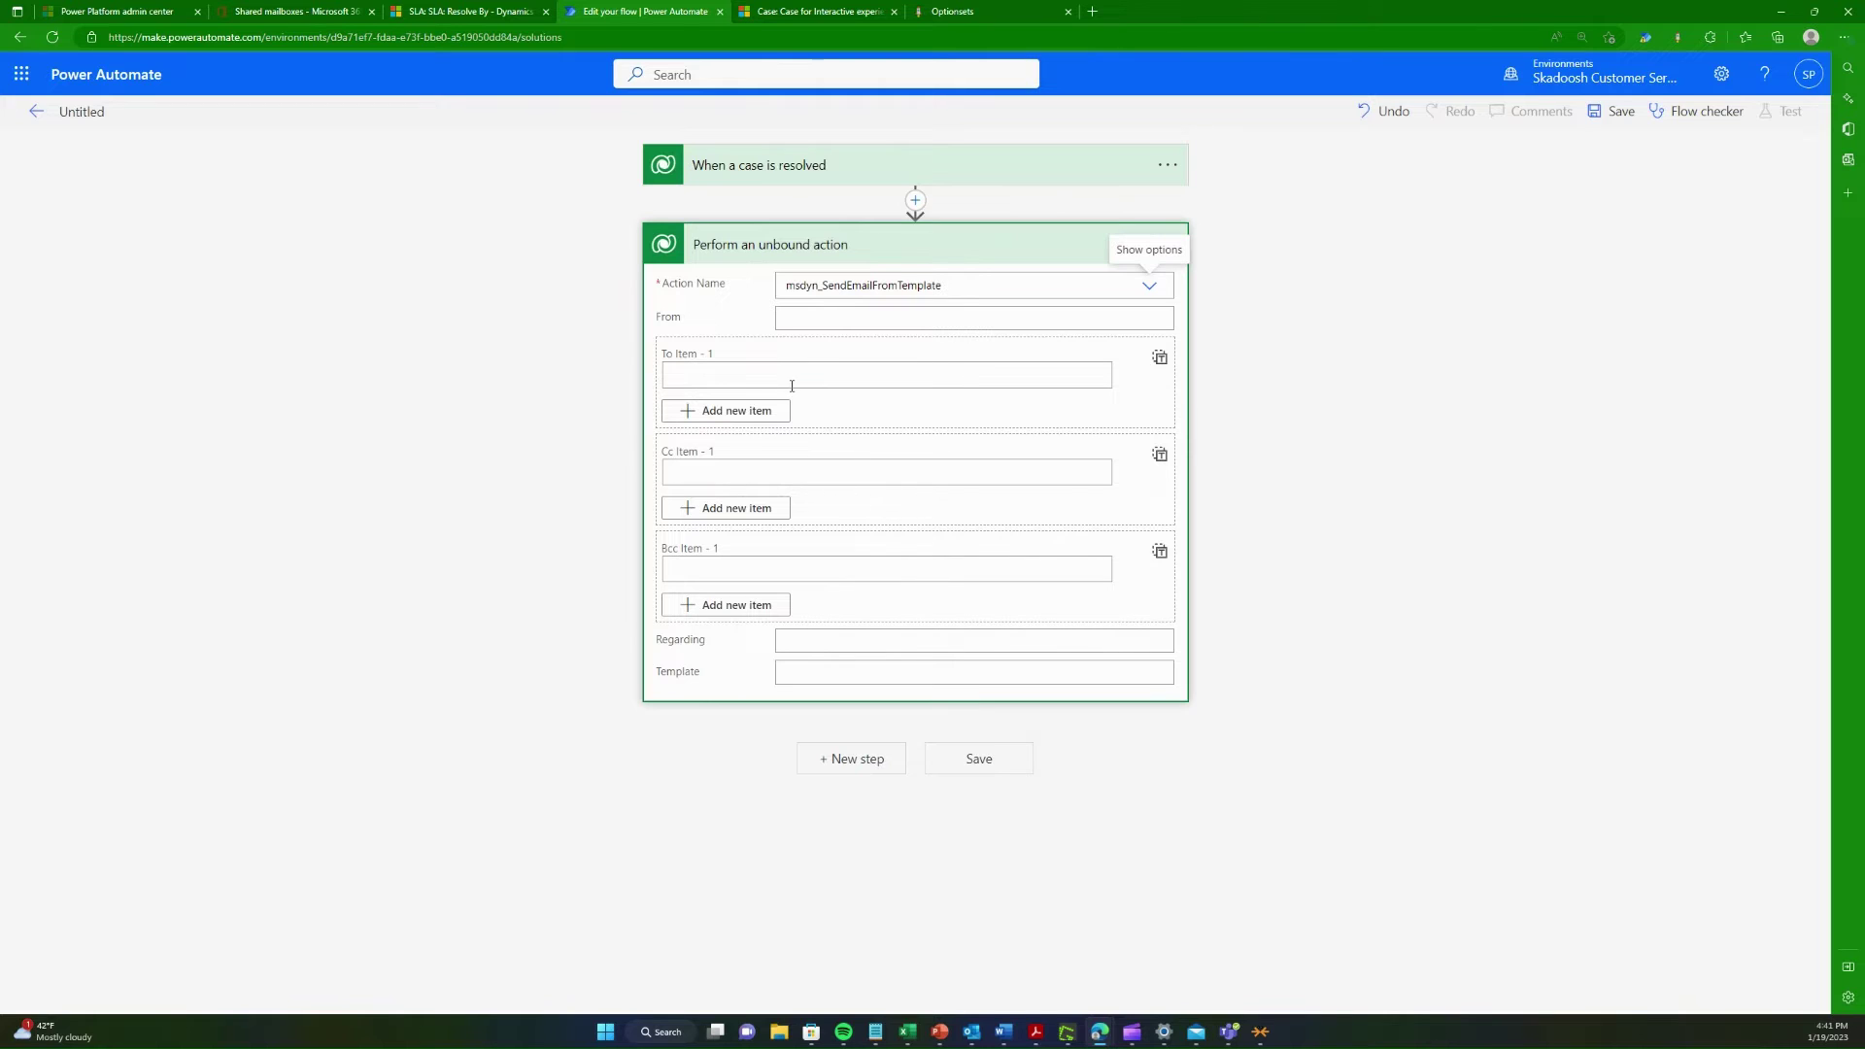
Step: Switch to Customer Service Hub and open the queues list in the Service Management area
left_click(855, 317)
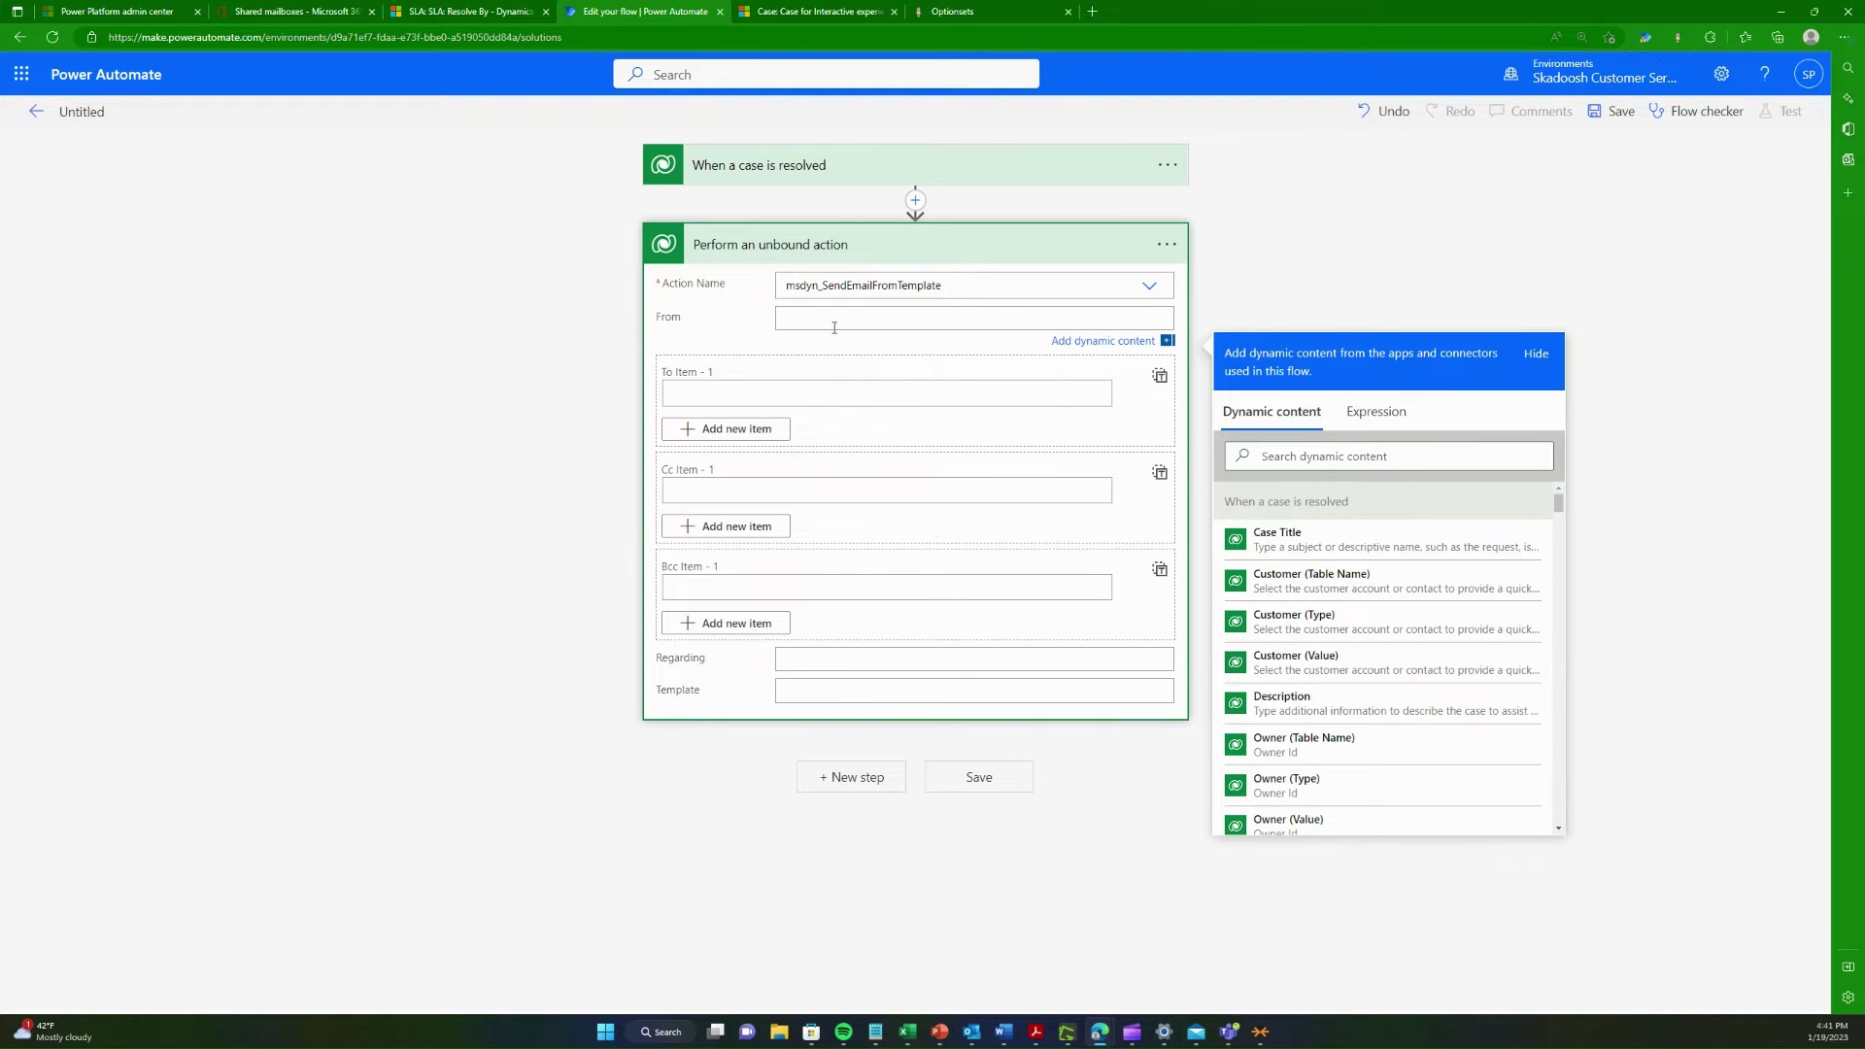
left_click(473, 11)
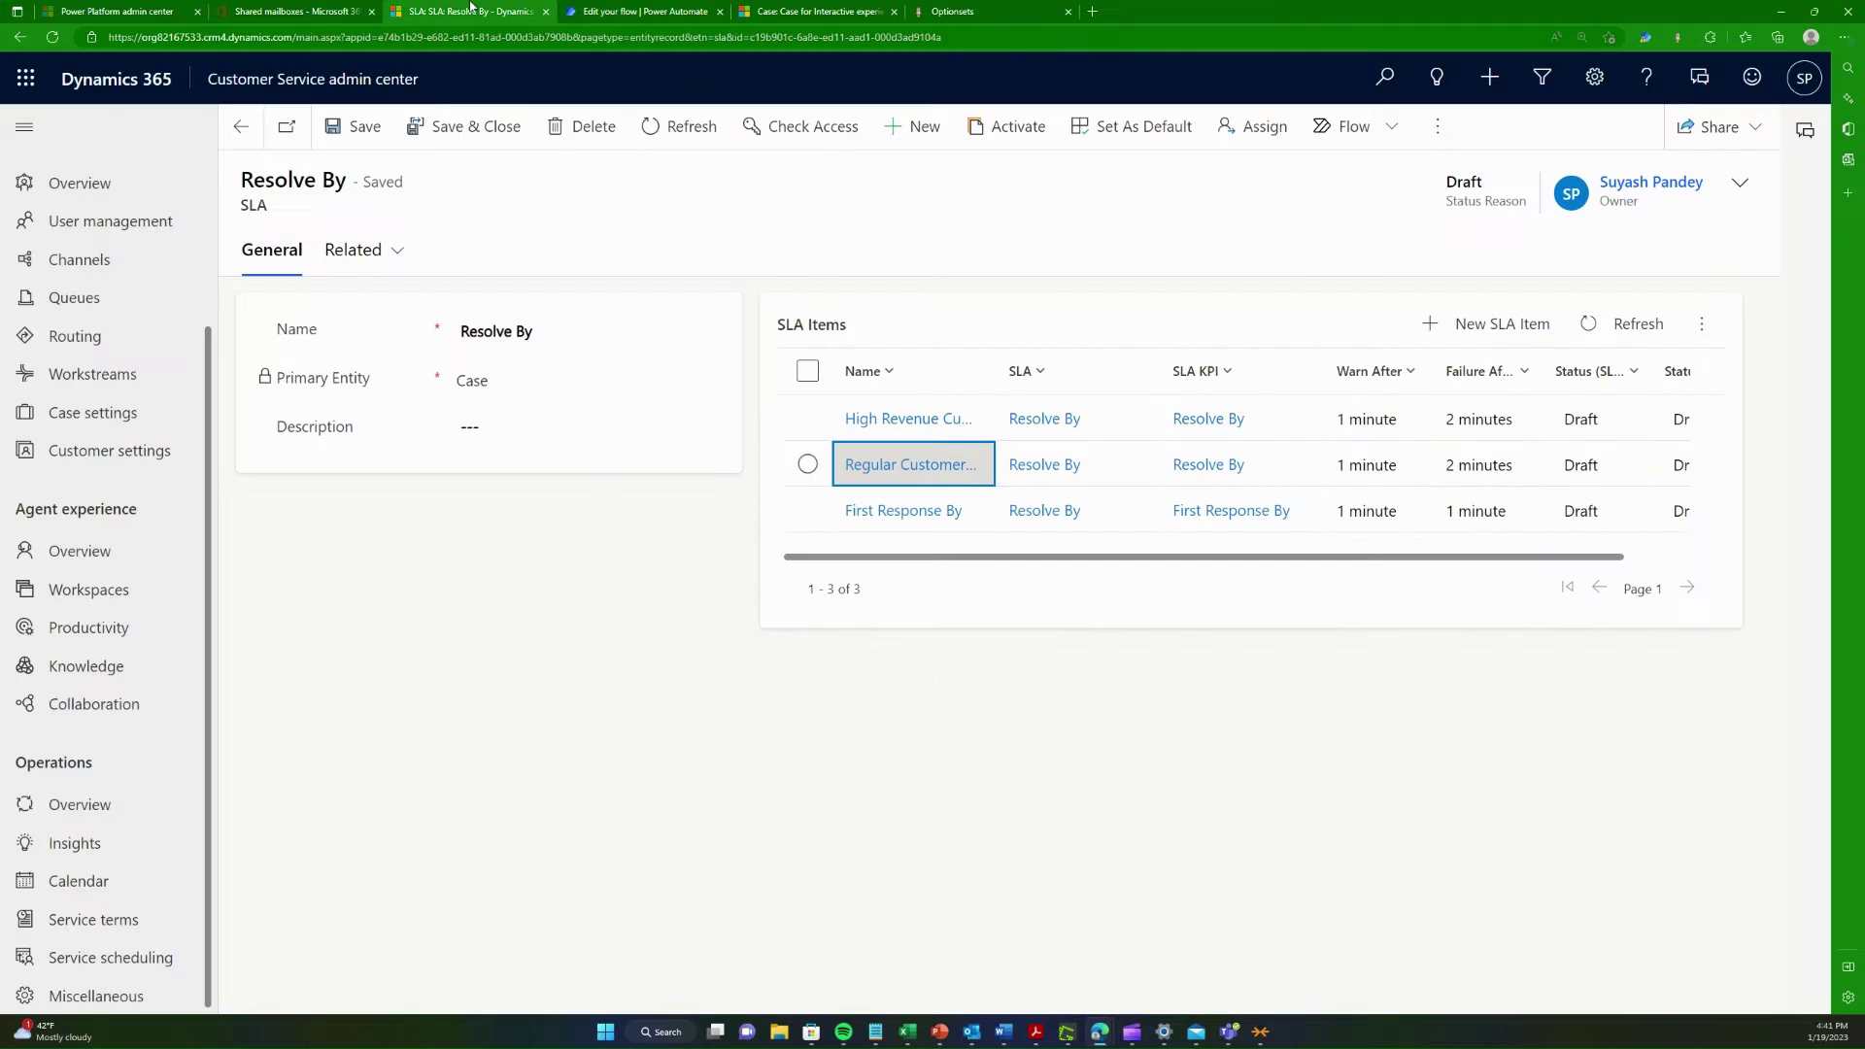
left_click(74, 299)
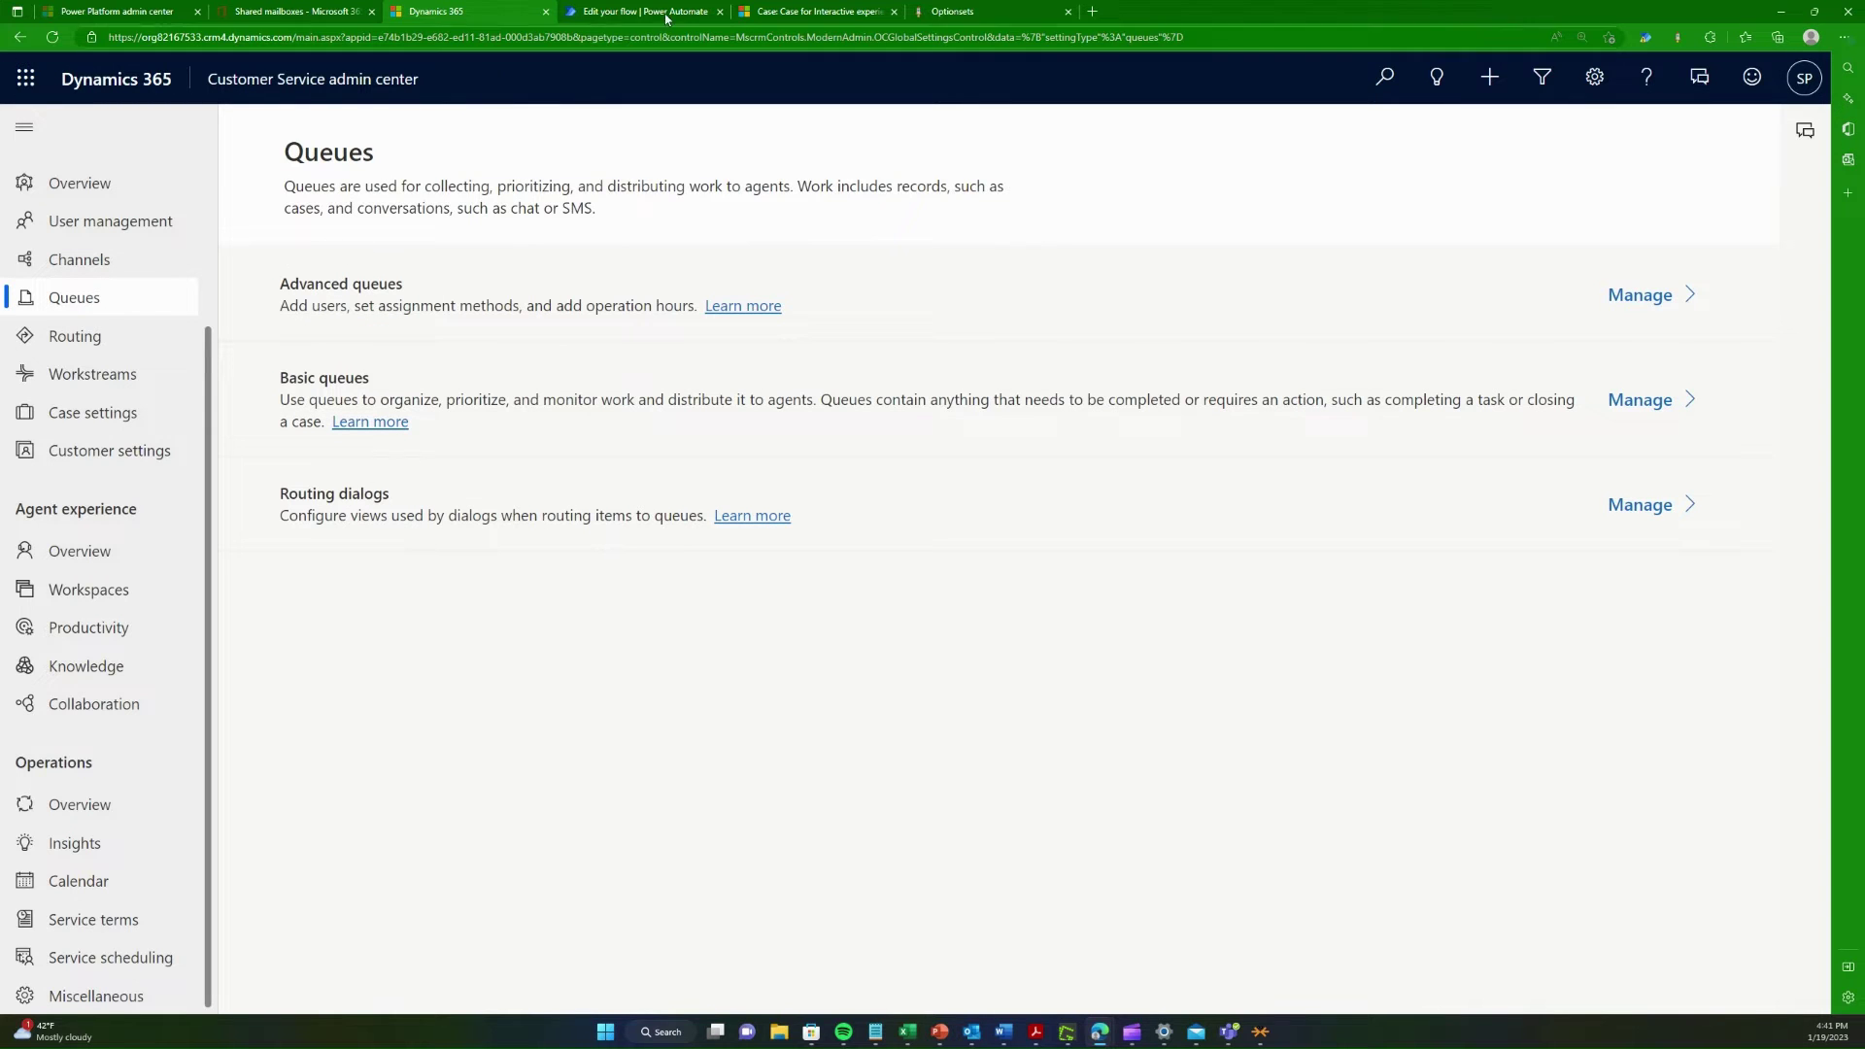
left_click(819, 11)
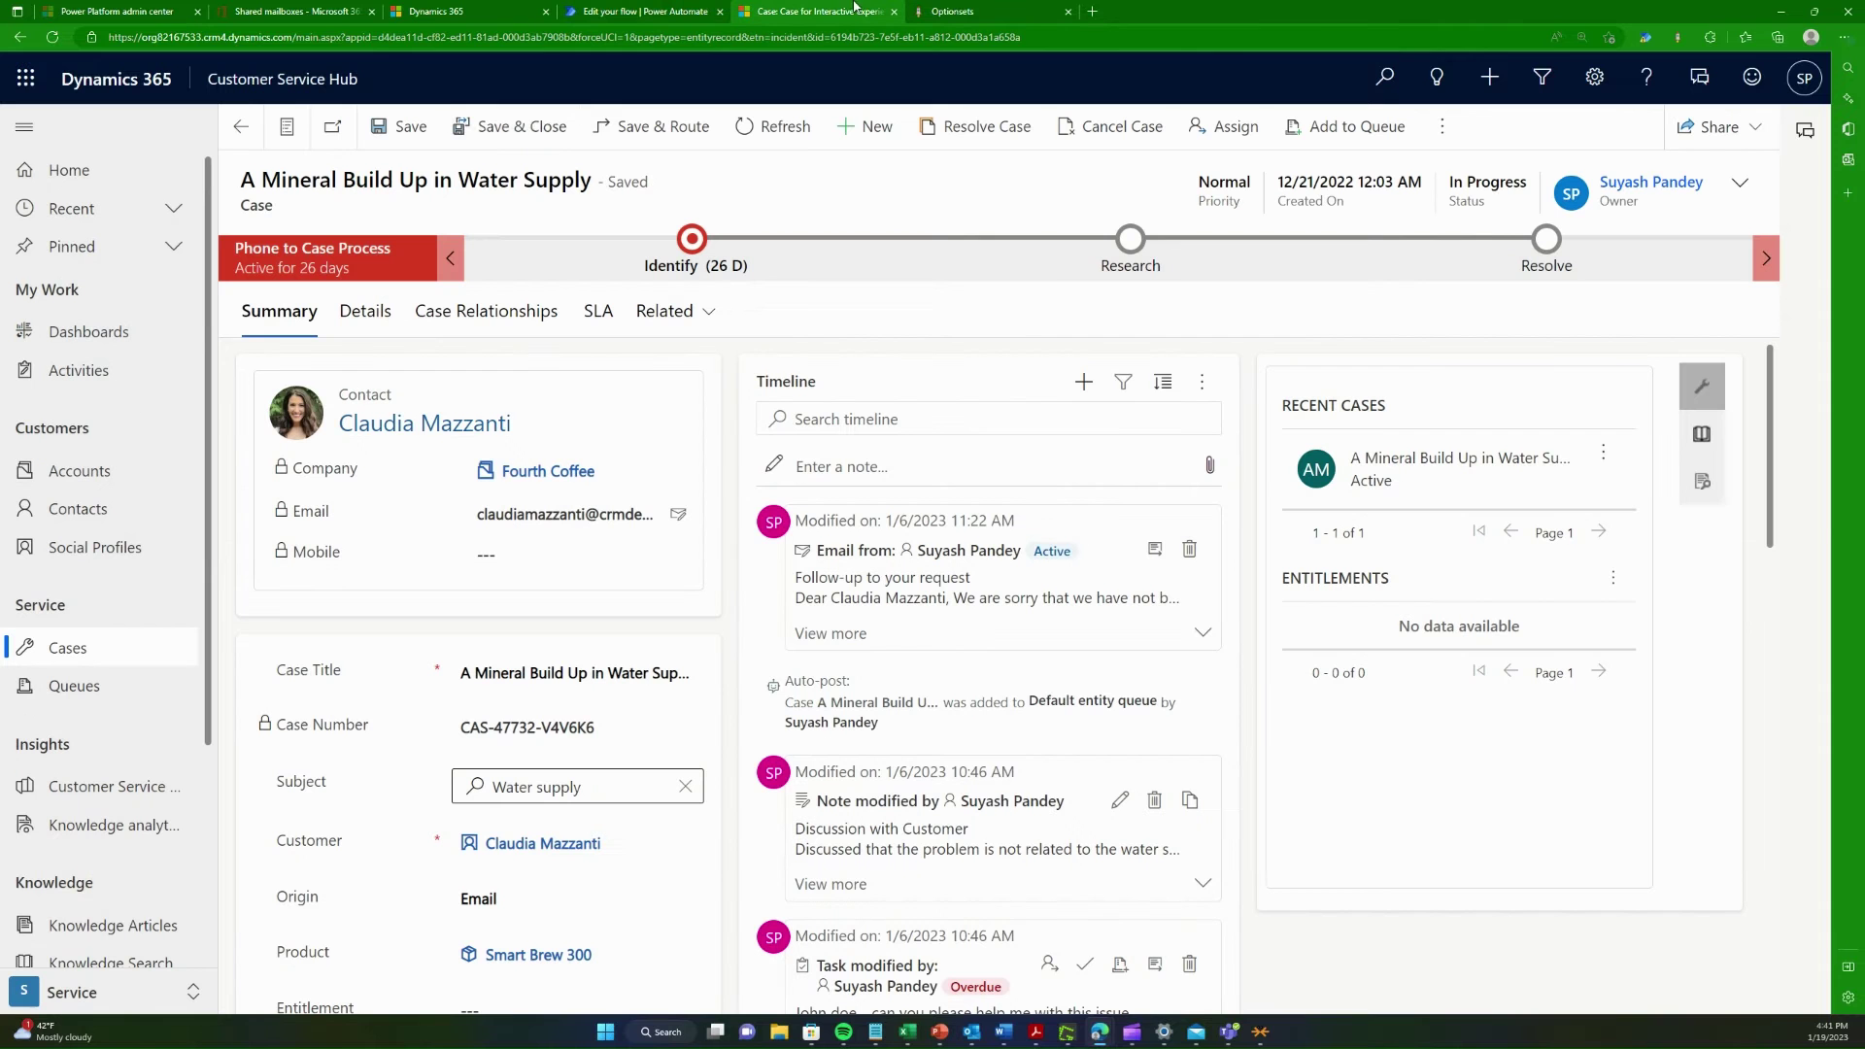
left_click(112, 992)
left_click(99, 884)
left_click(122, 384)
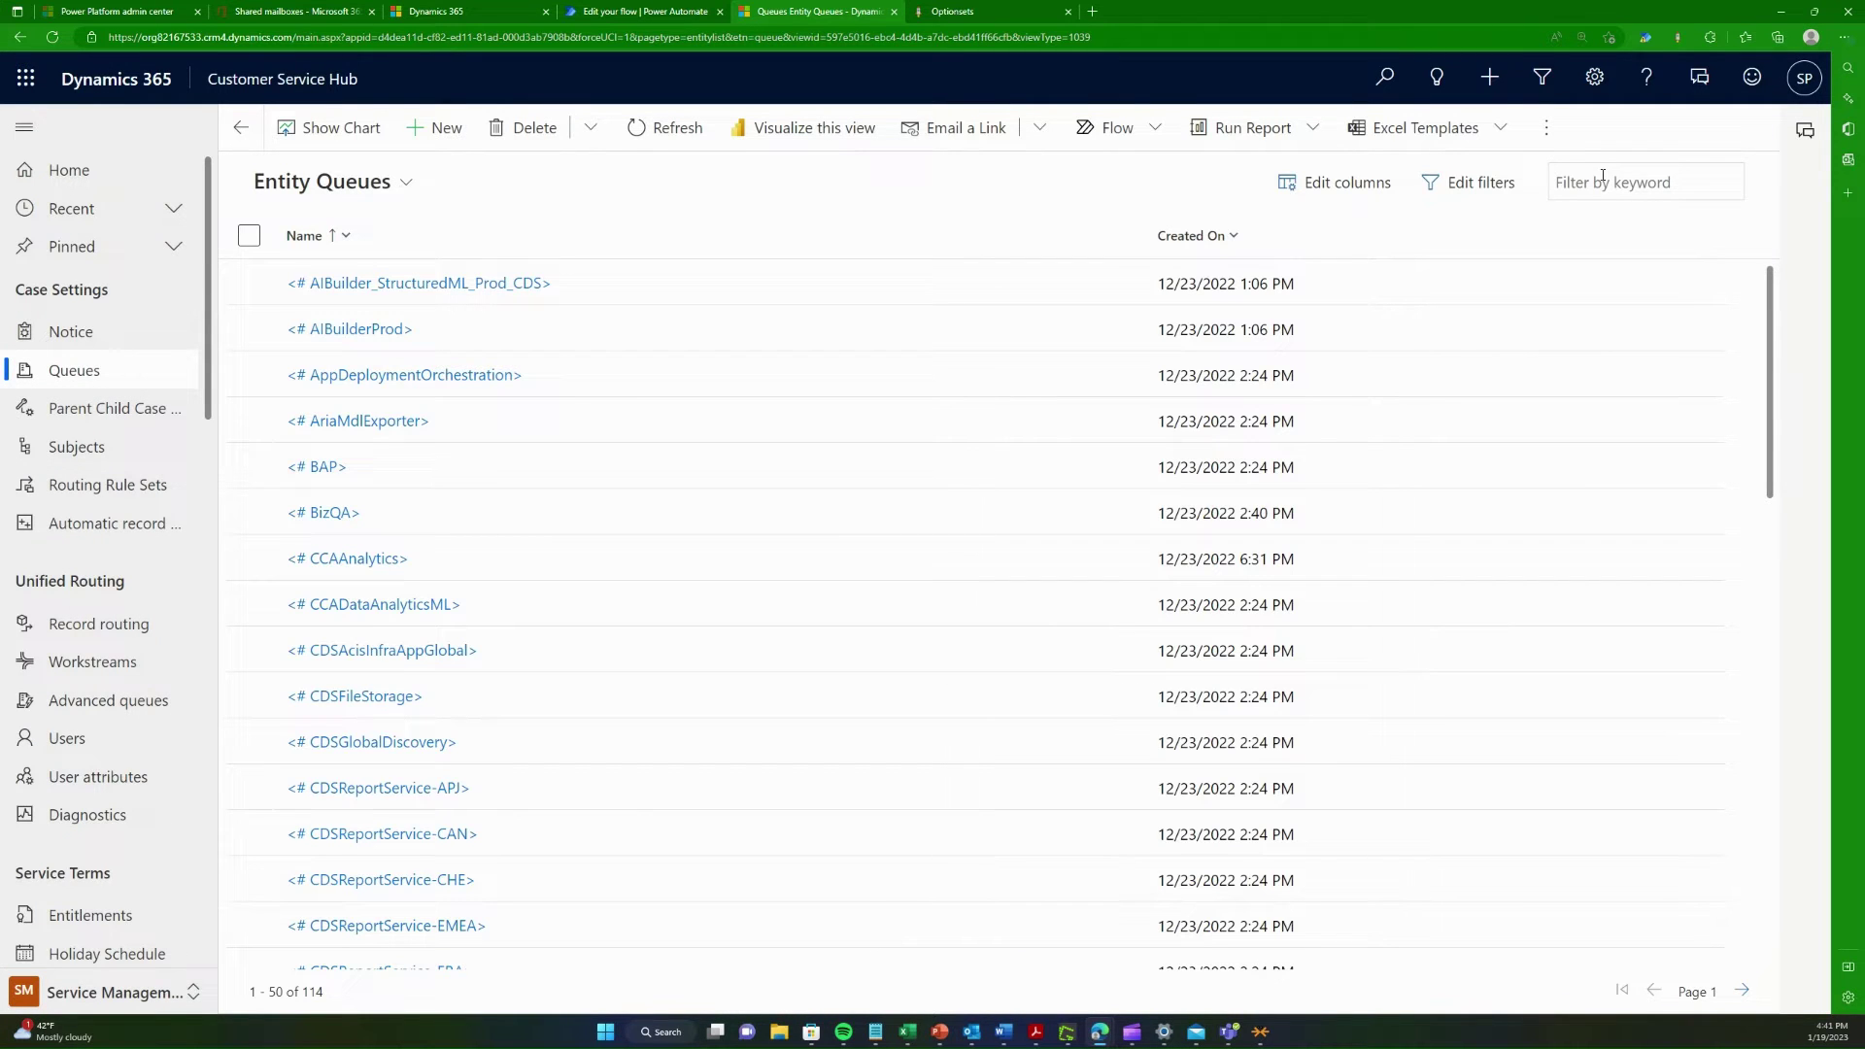
Step: Filter the entity queues by "platinum", open the Platinum Queue record and check its incoming email address
left_click(1603, 182)
type("platin")
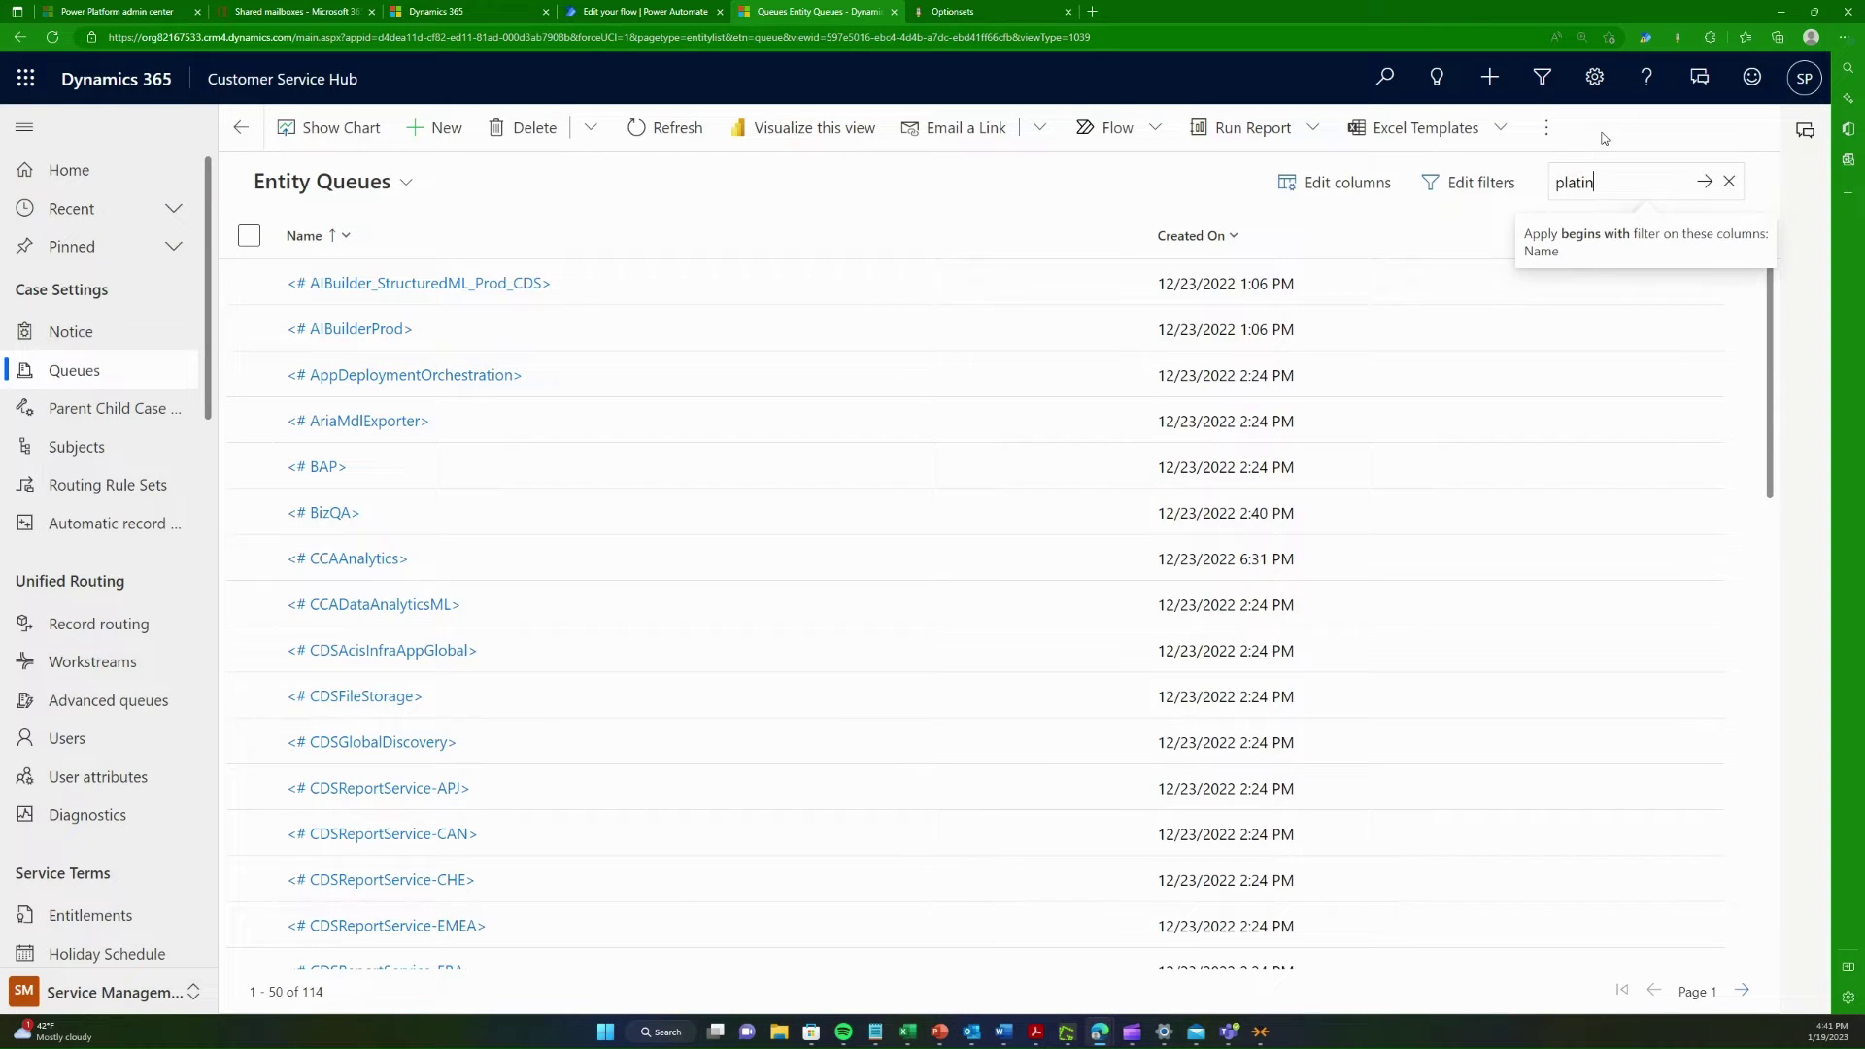
type("um")
key("Return")
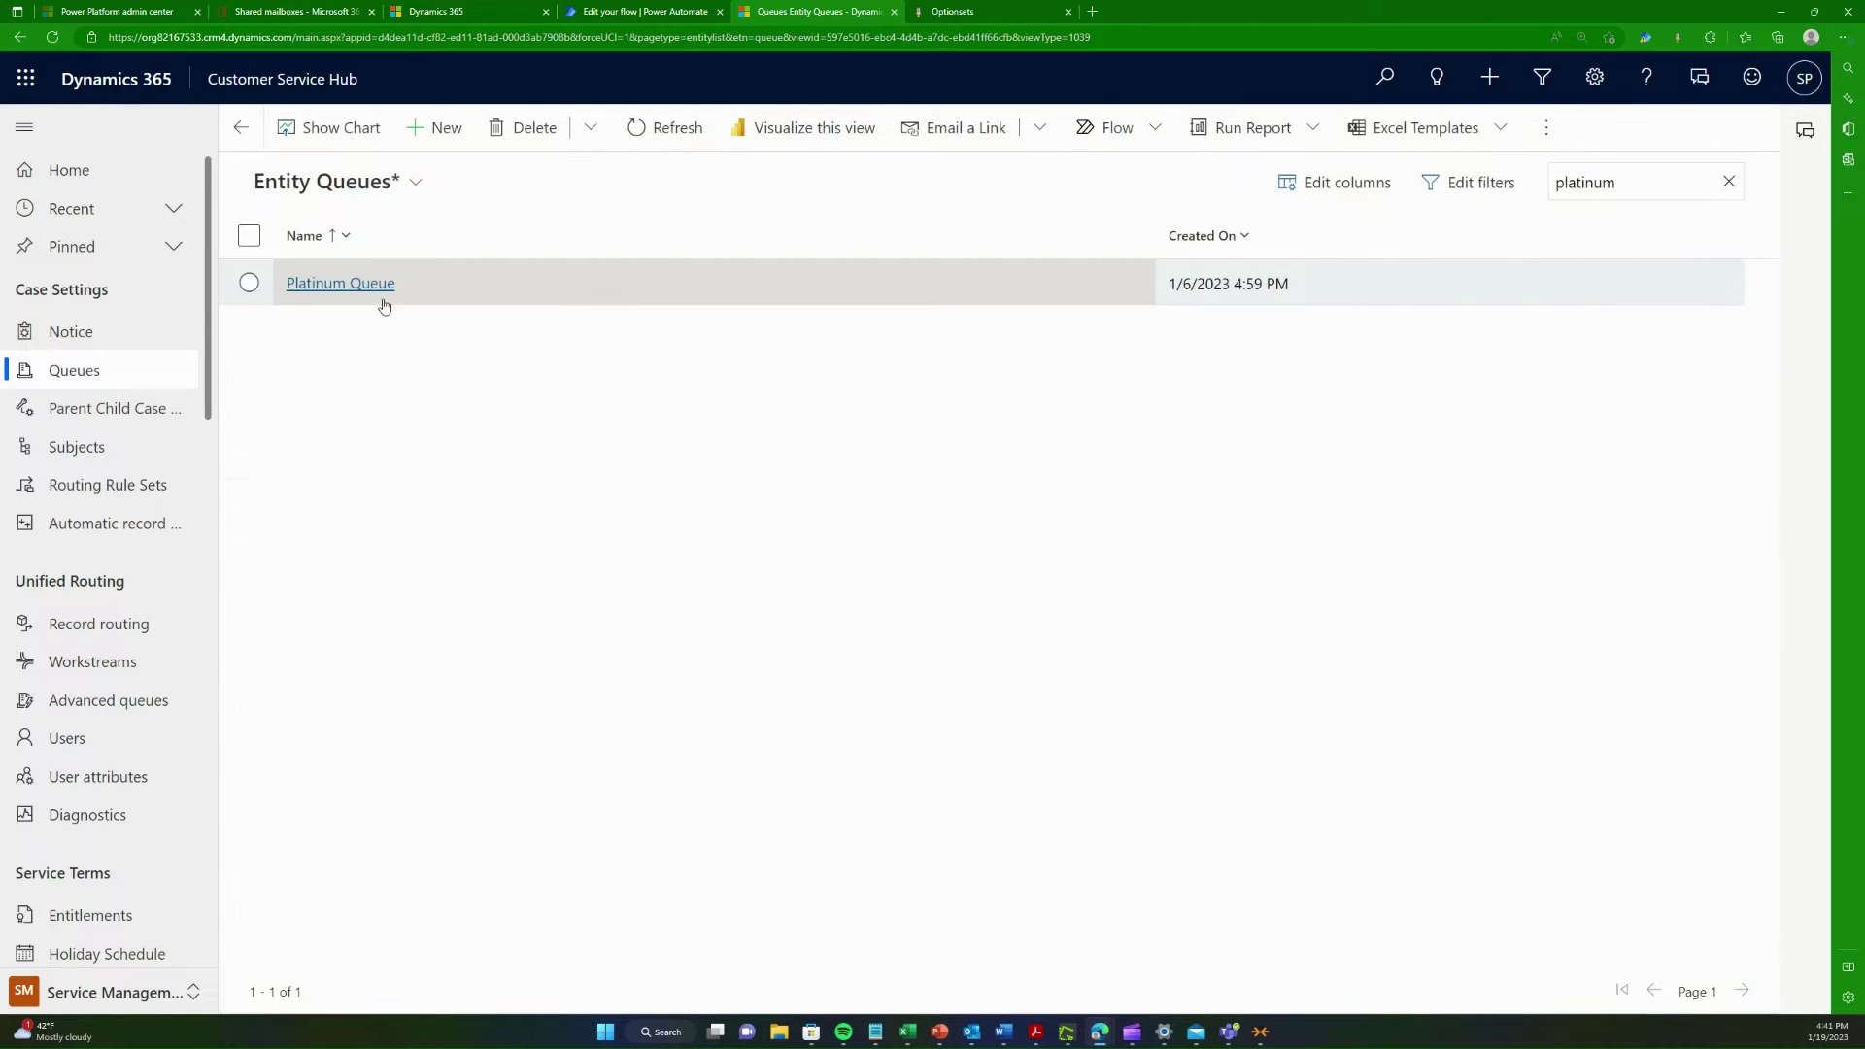
left_click(381, 301)
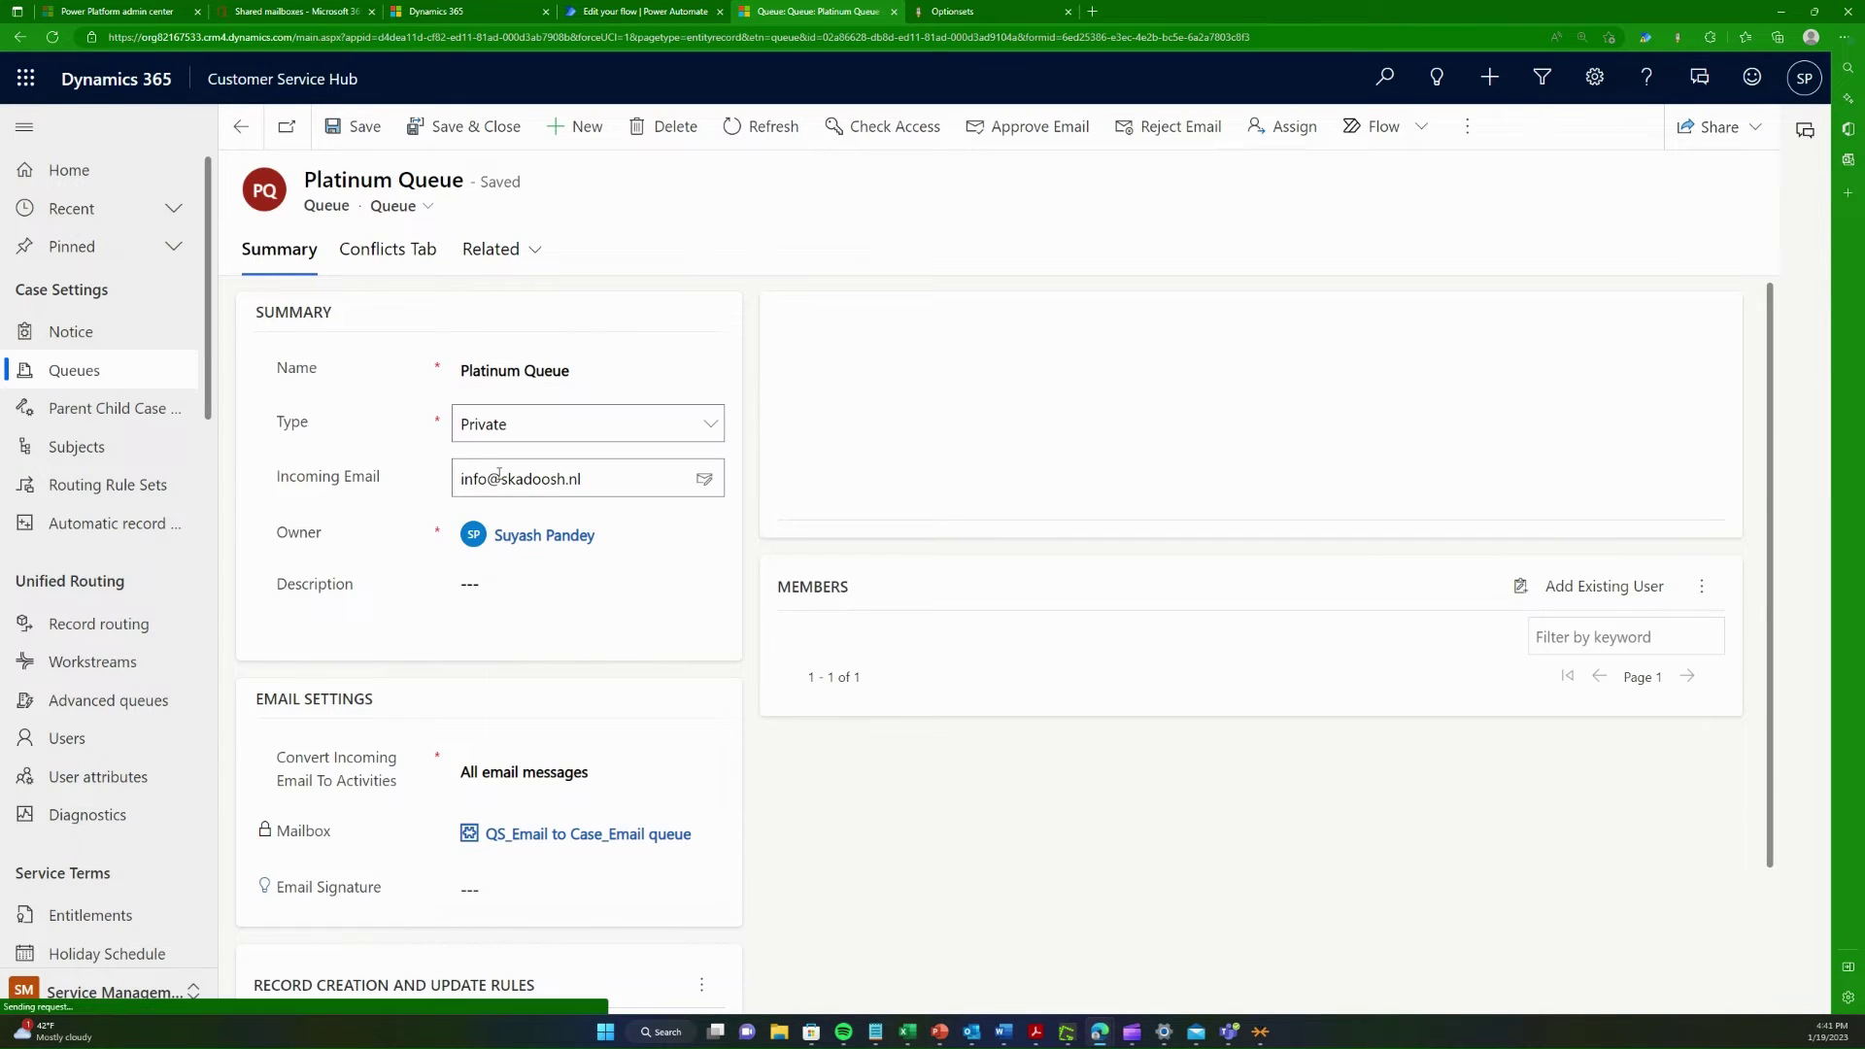
triple_click(498, 475)
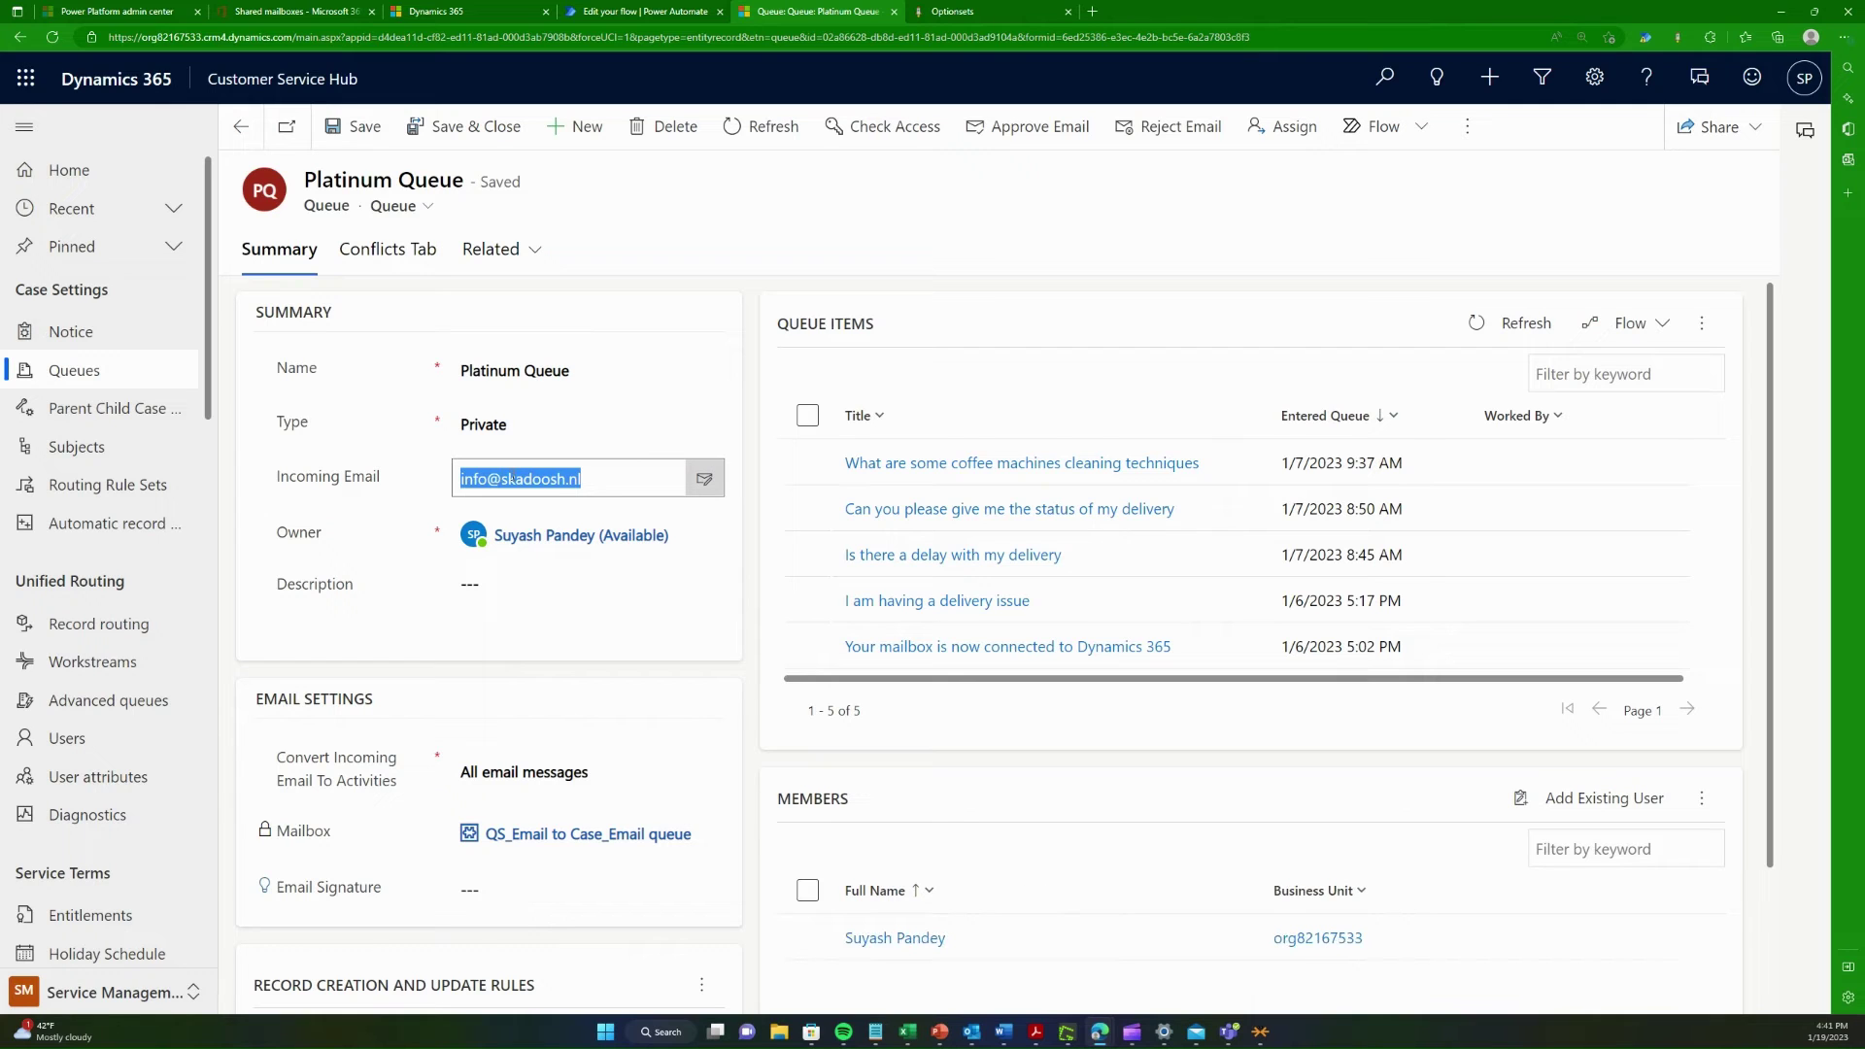
left_click(777, 199)
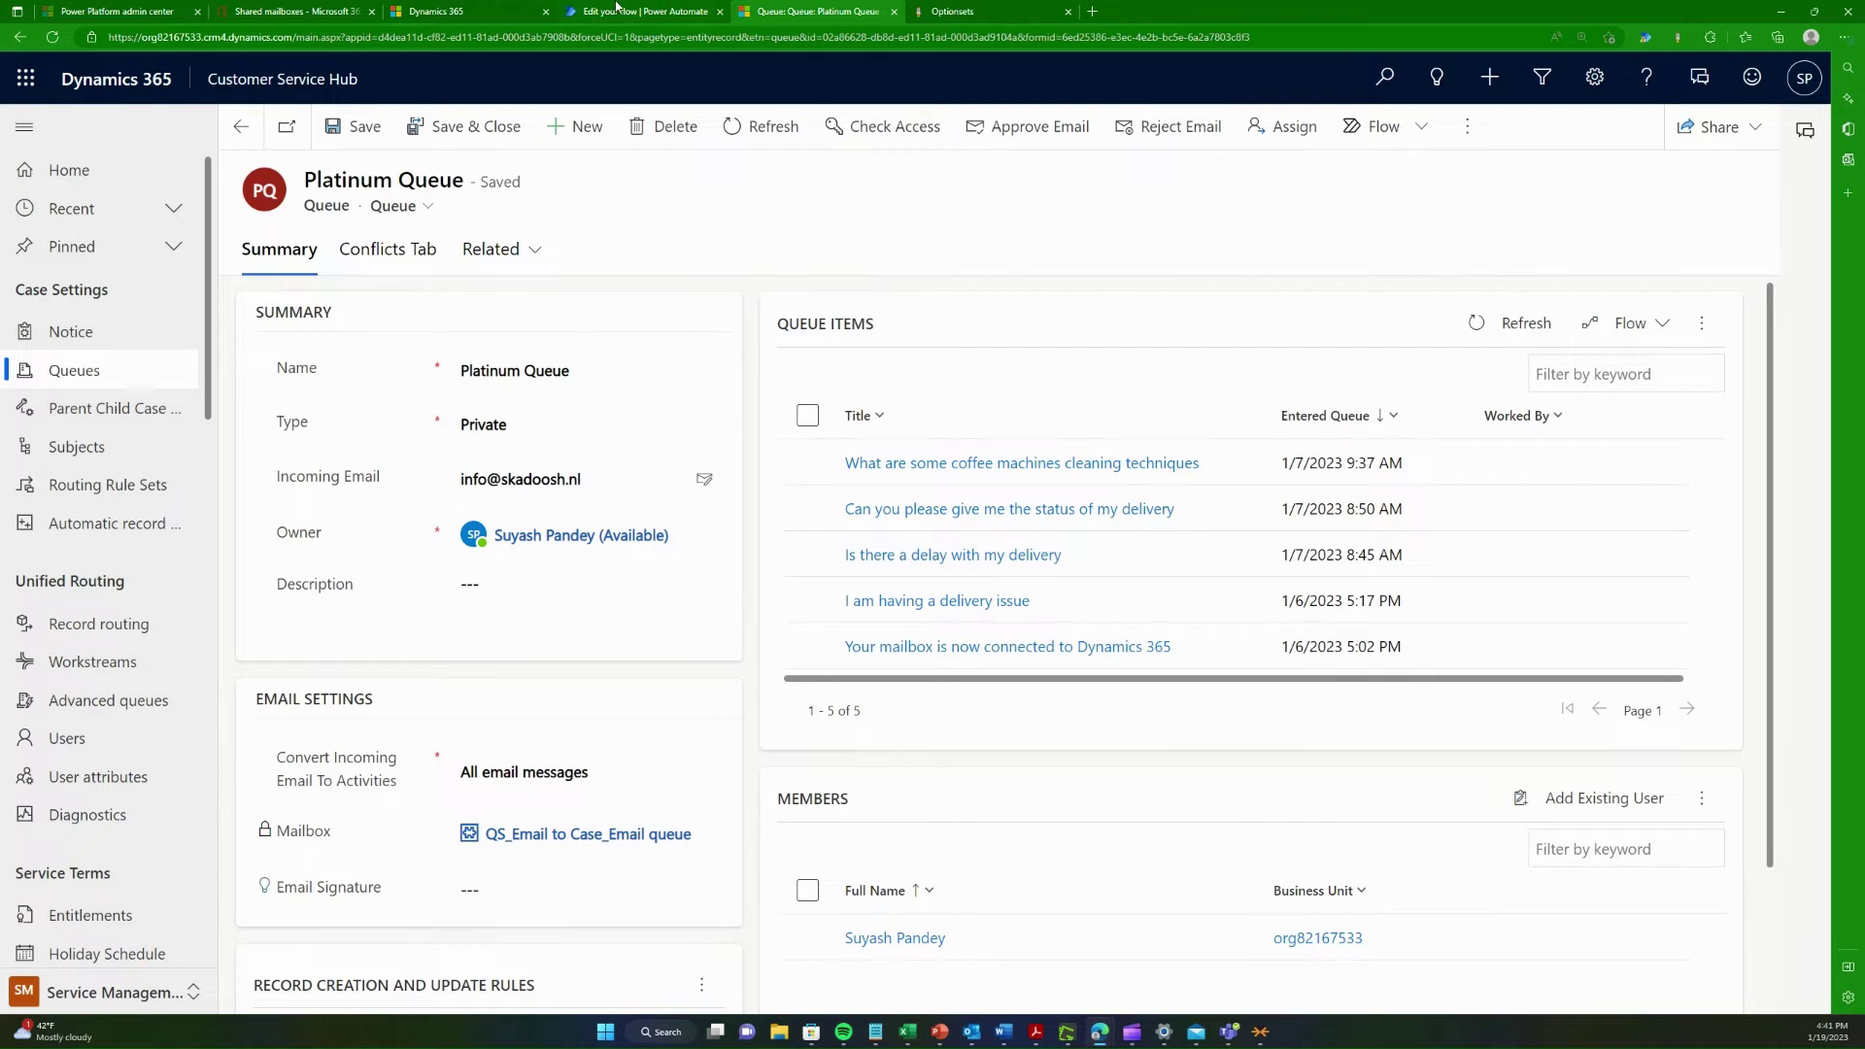
Step: Check the unbound action's From field in the flow against the Platinum Queue's incoming email address in Customer Service Hub
left_click(618, 9)
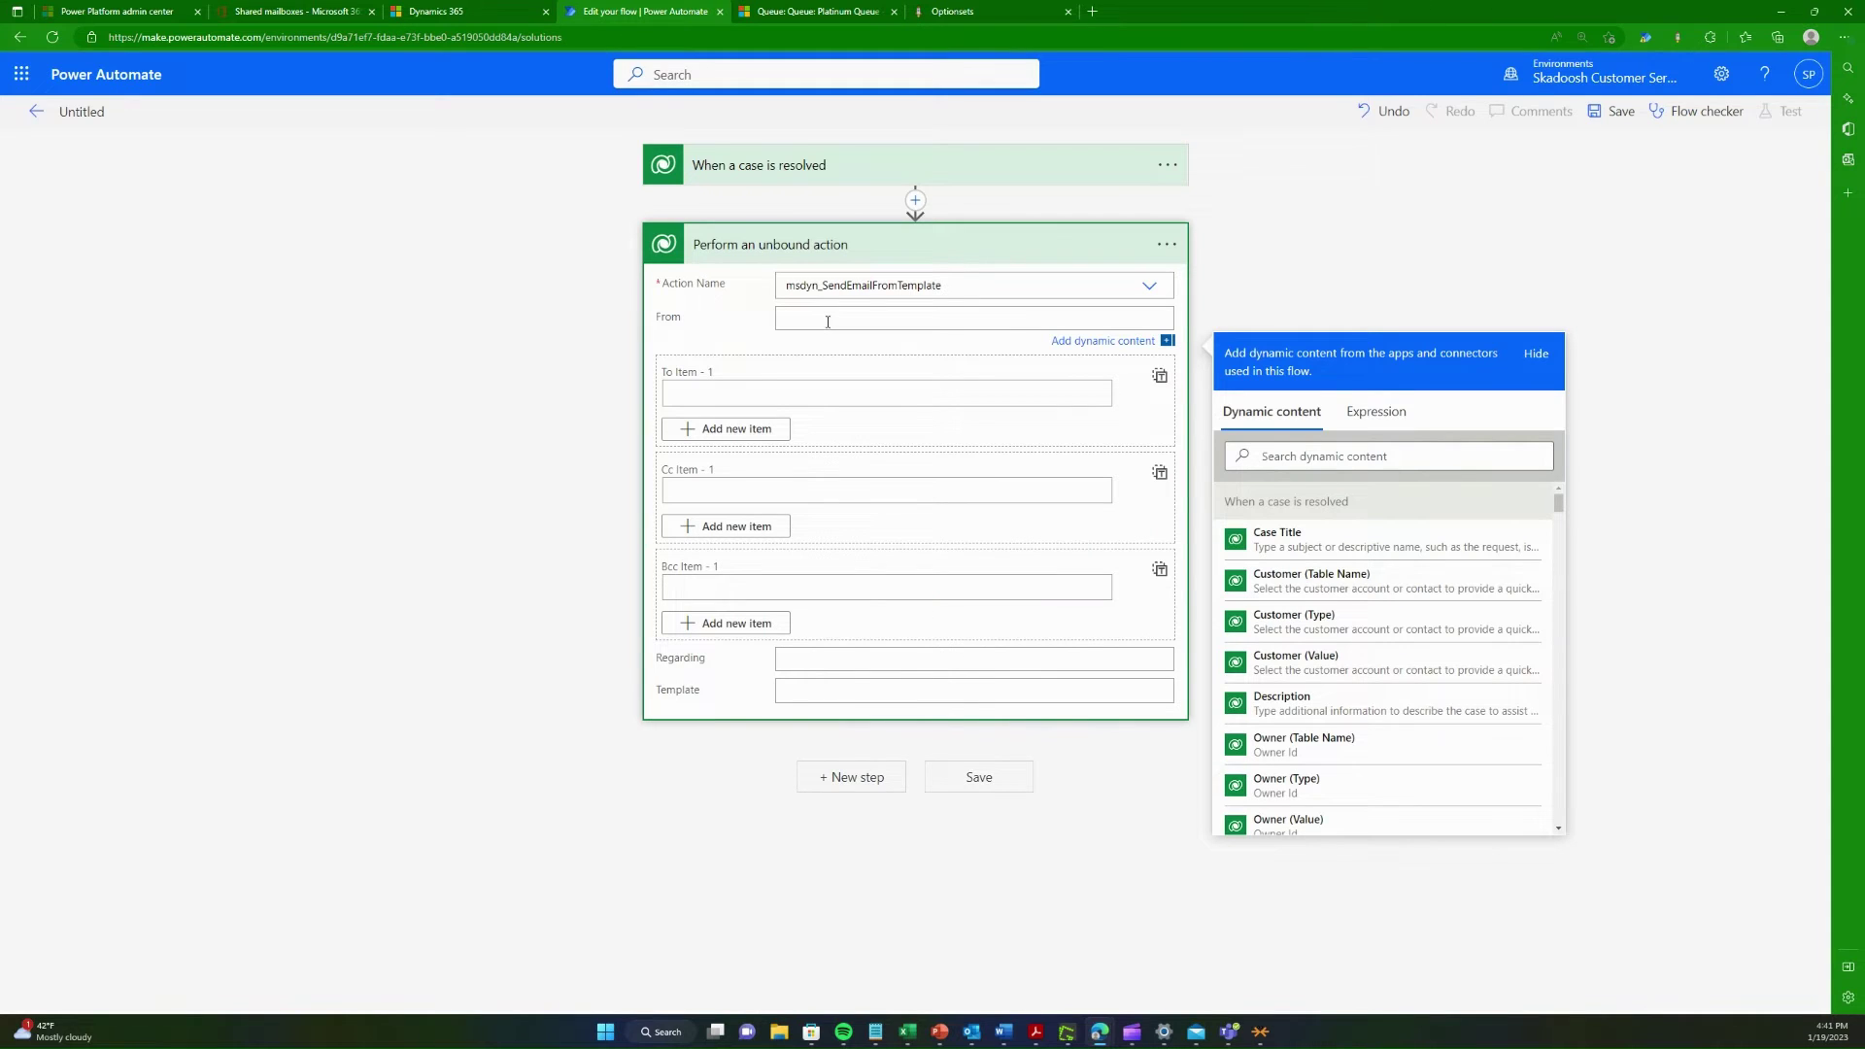
left_click(804, 11)
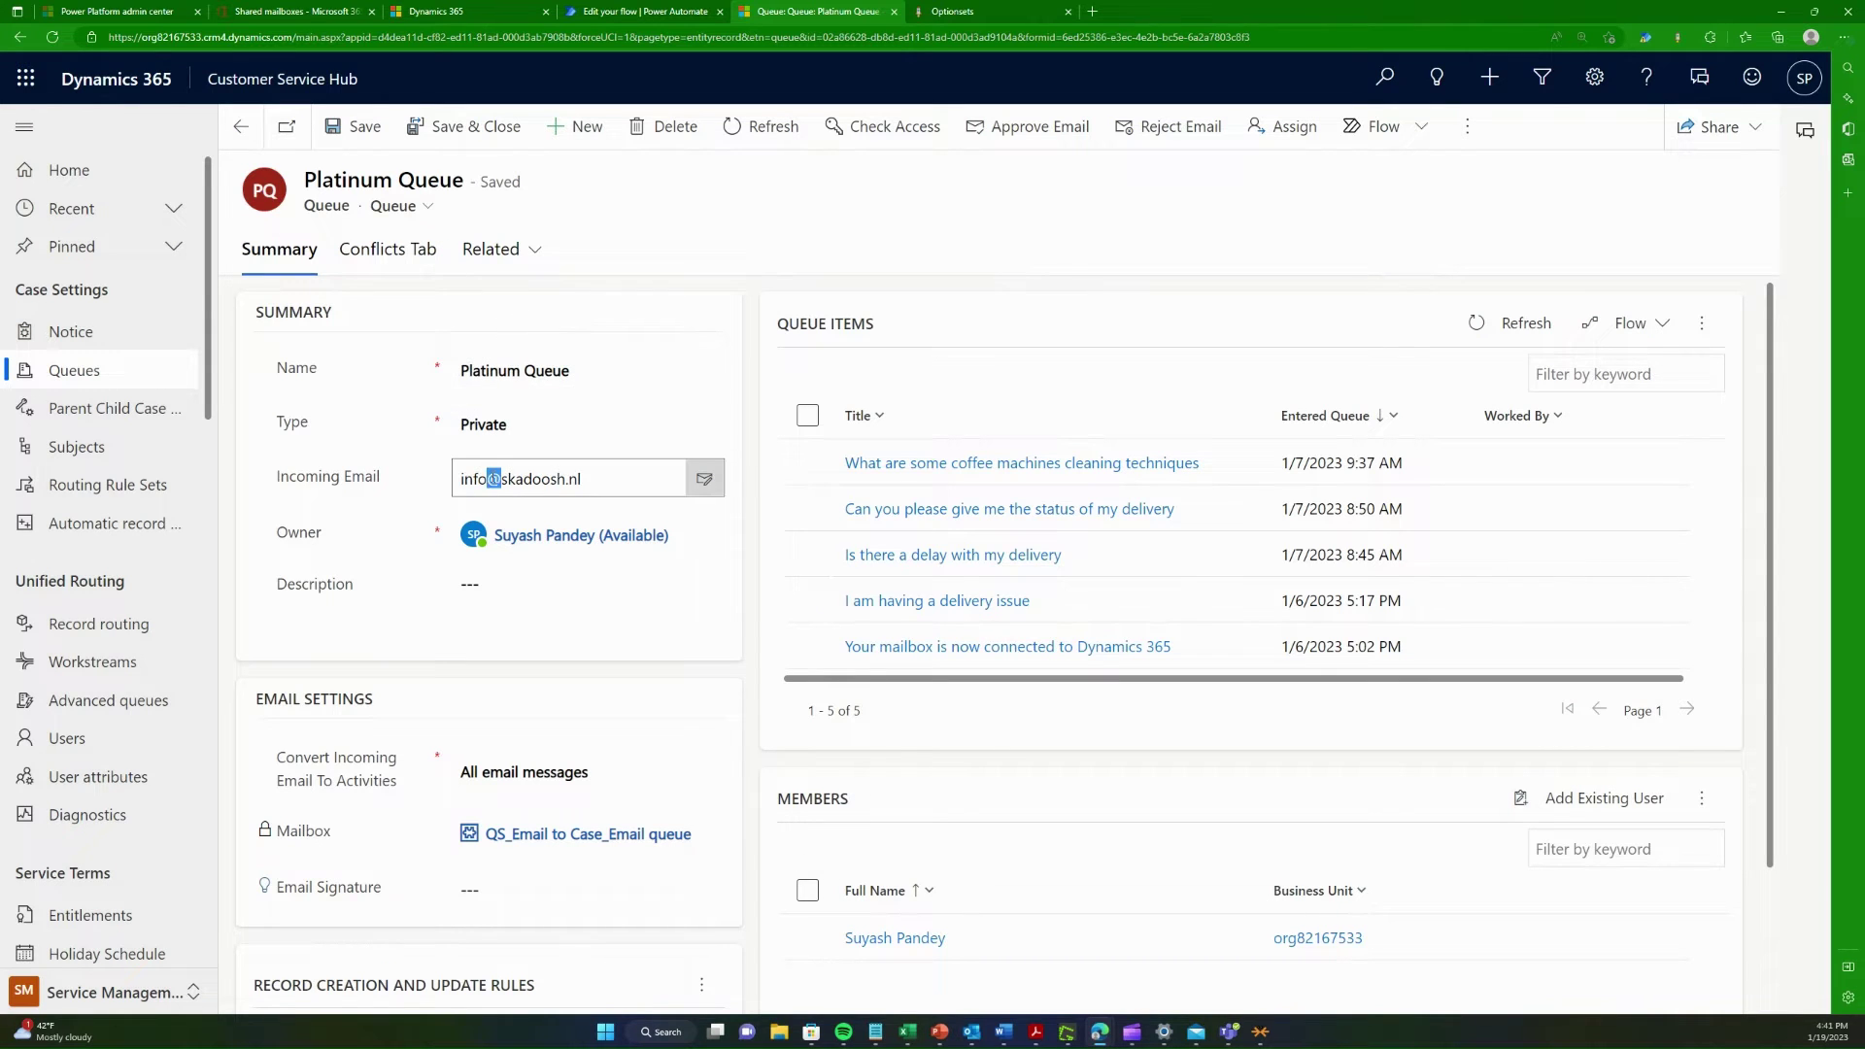
left_click(495, 479)
double_click(576, 481)
triple_click(578, 481)
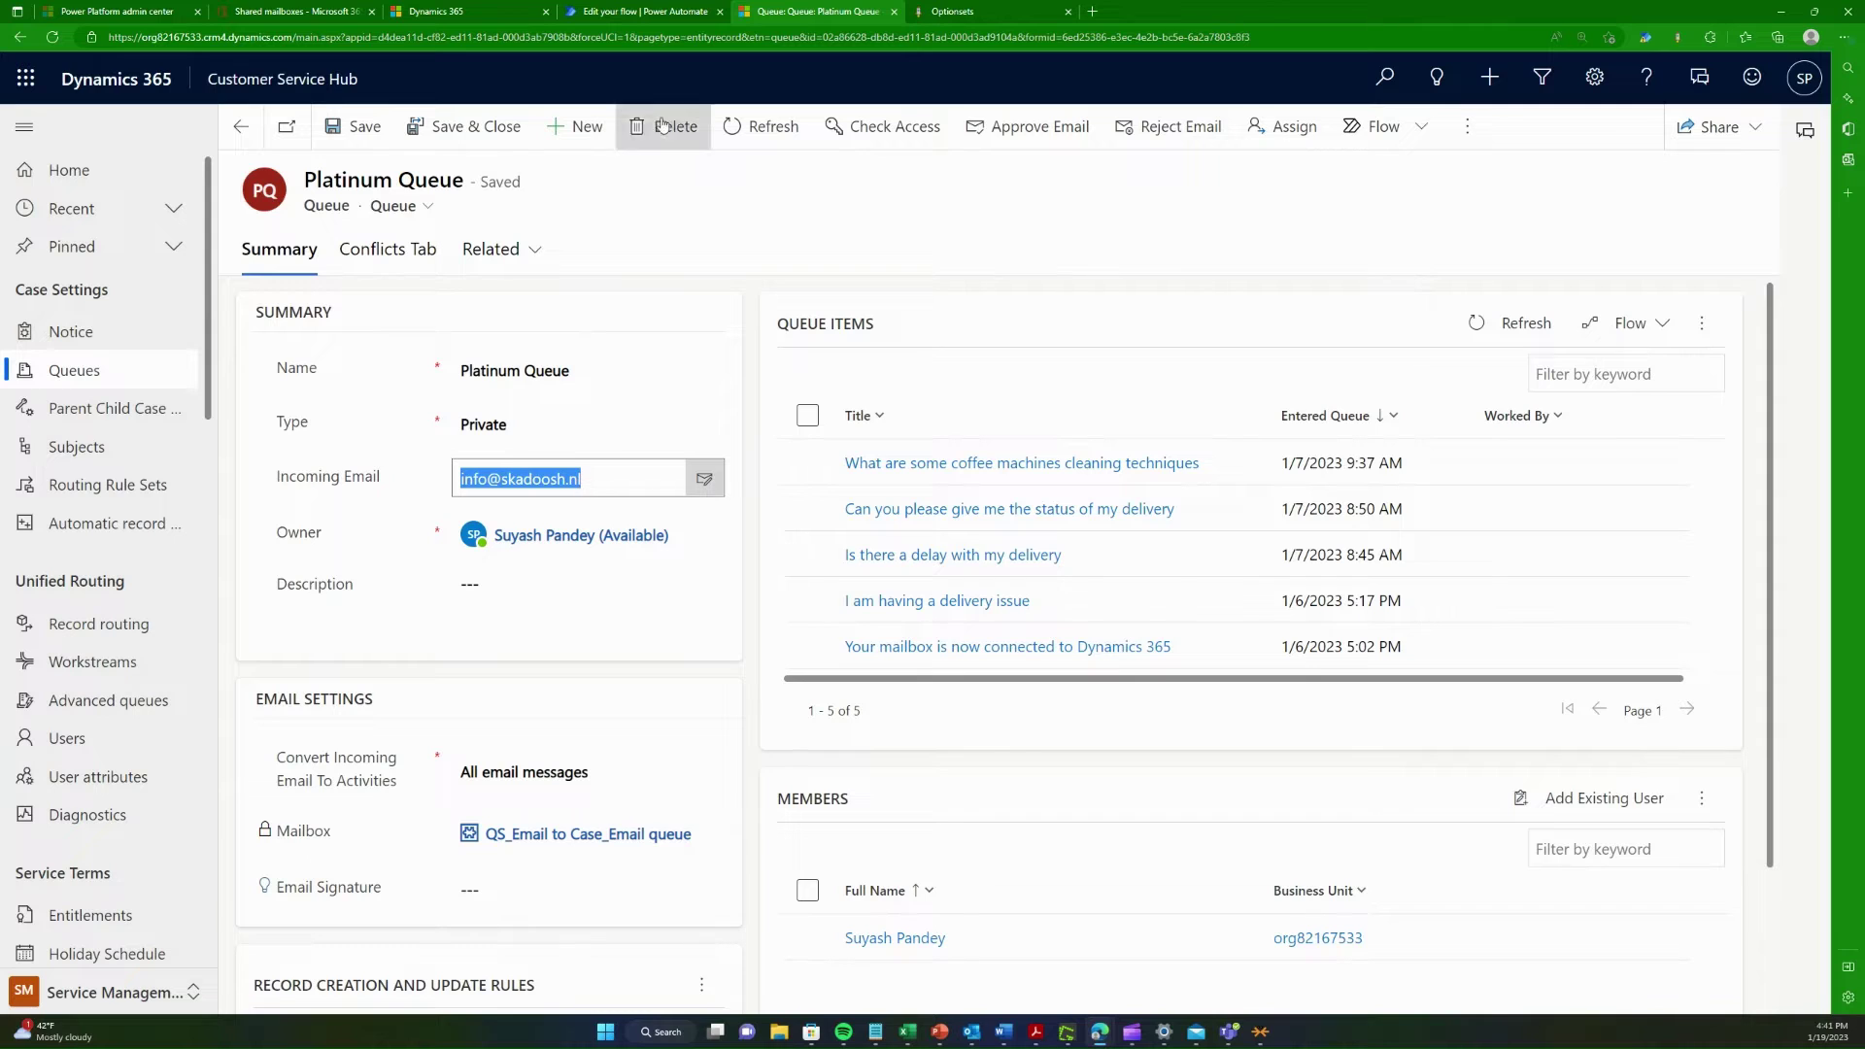
Step: Set the action's From value to queues() with the Platinum Queue's record ID, copied using Level up, inside the parentheses
left_click(611, 12)
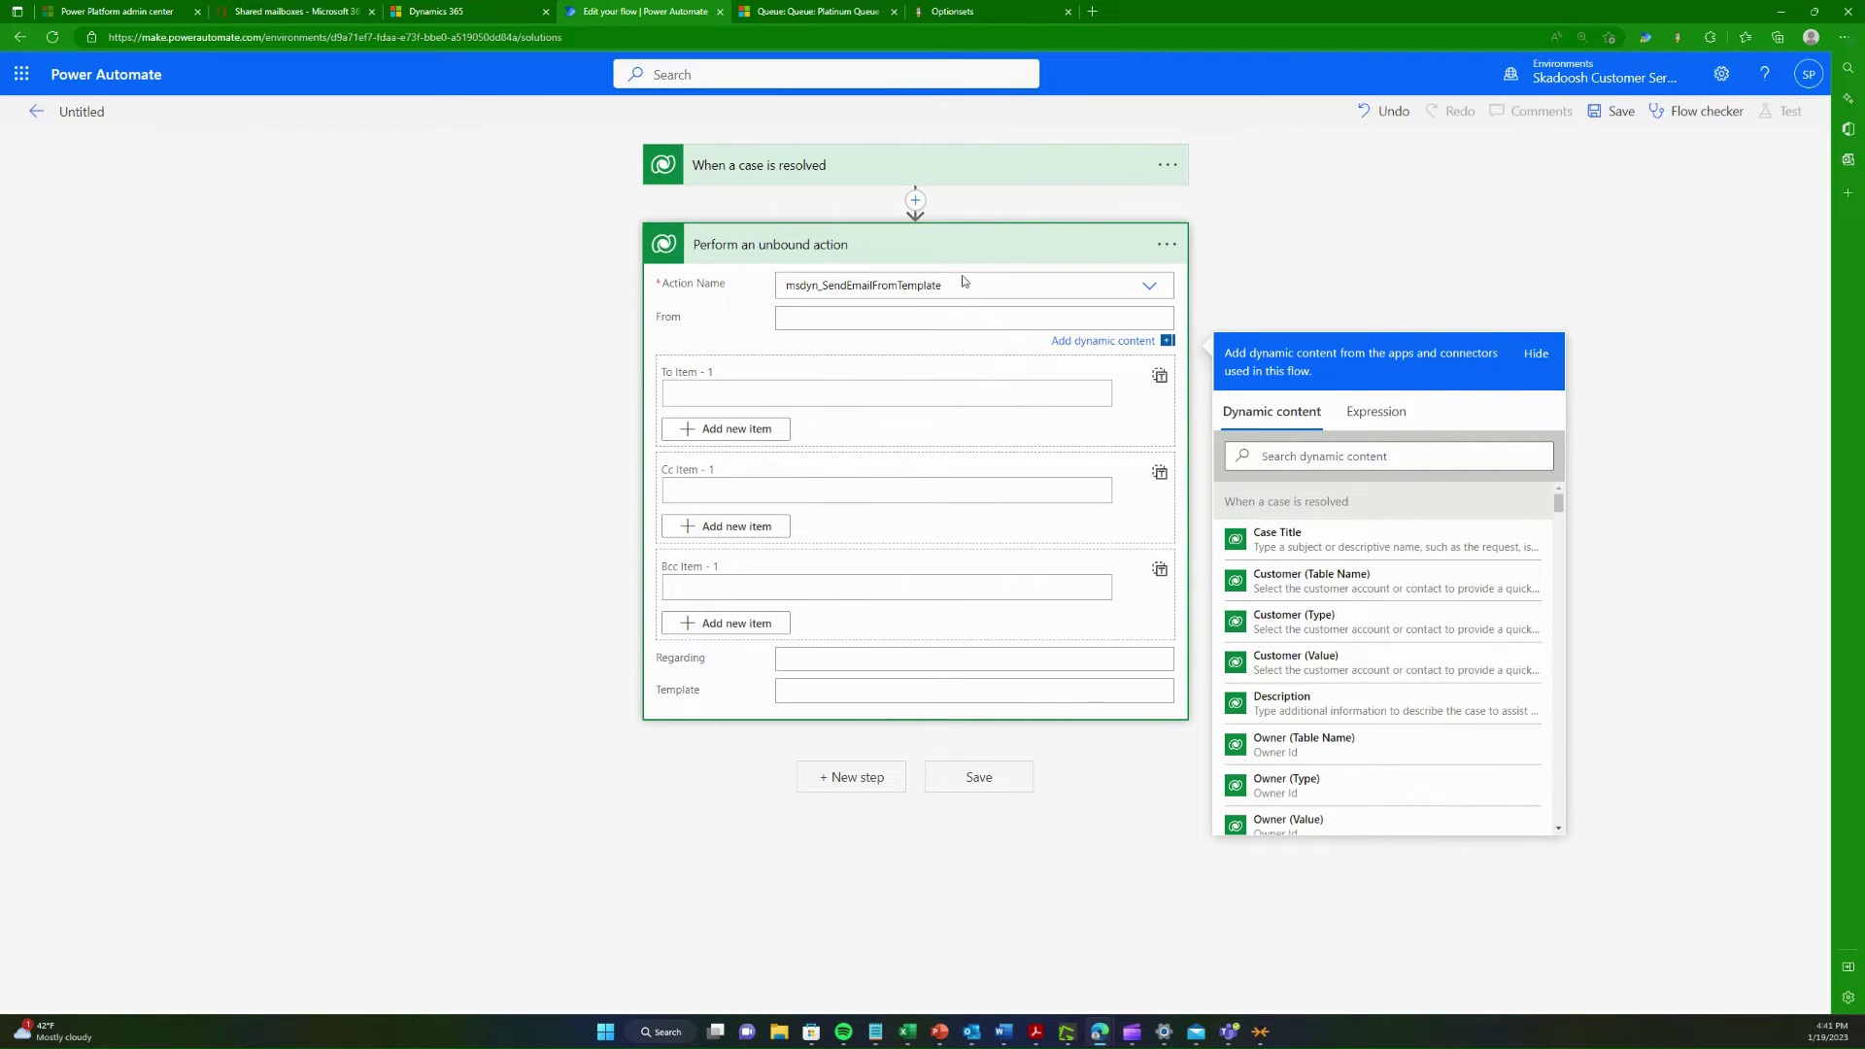
type("queues(")
left_click(820, 10)
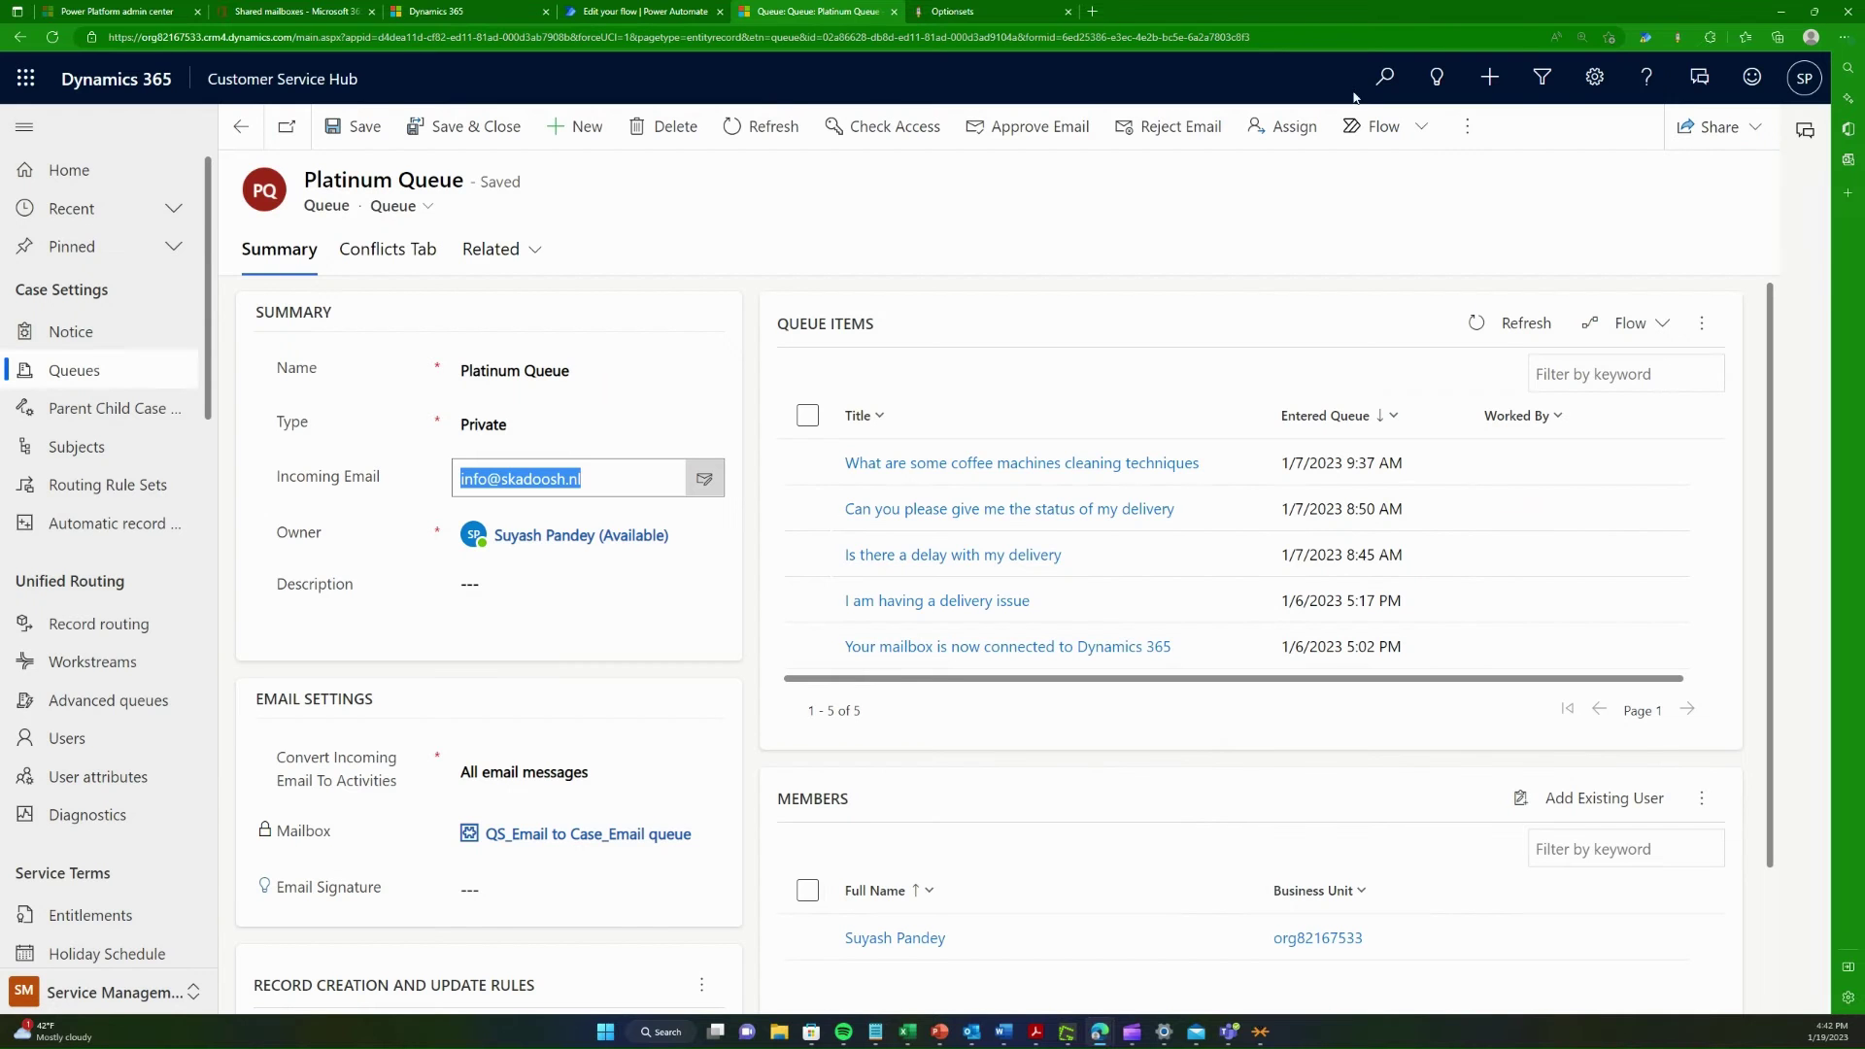
left_click(1677, 37)
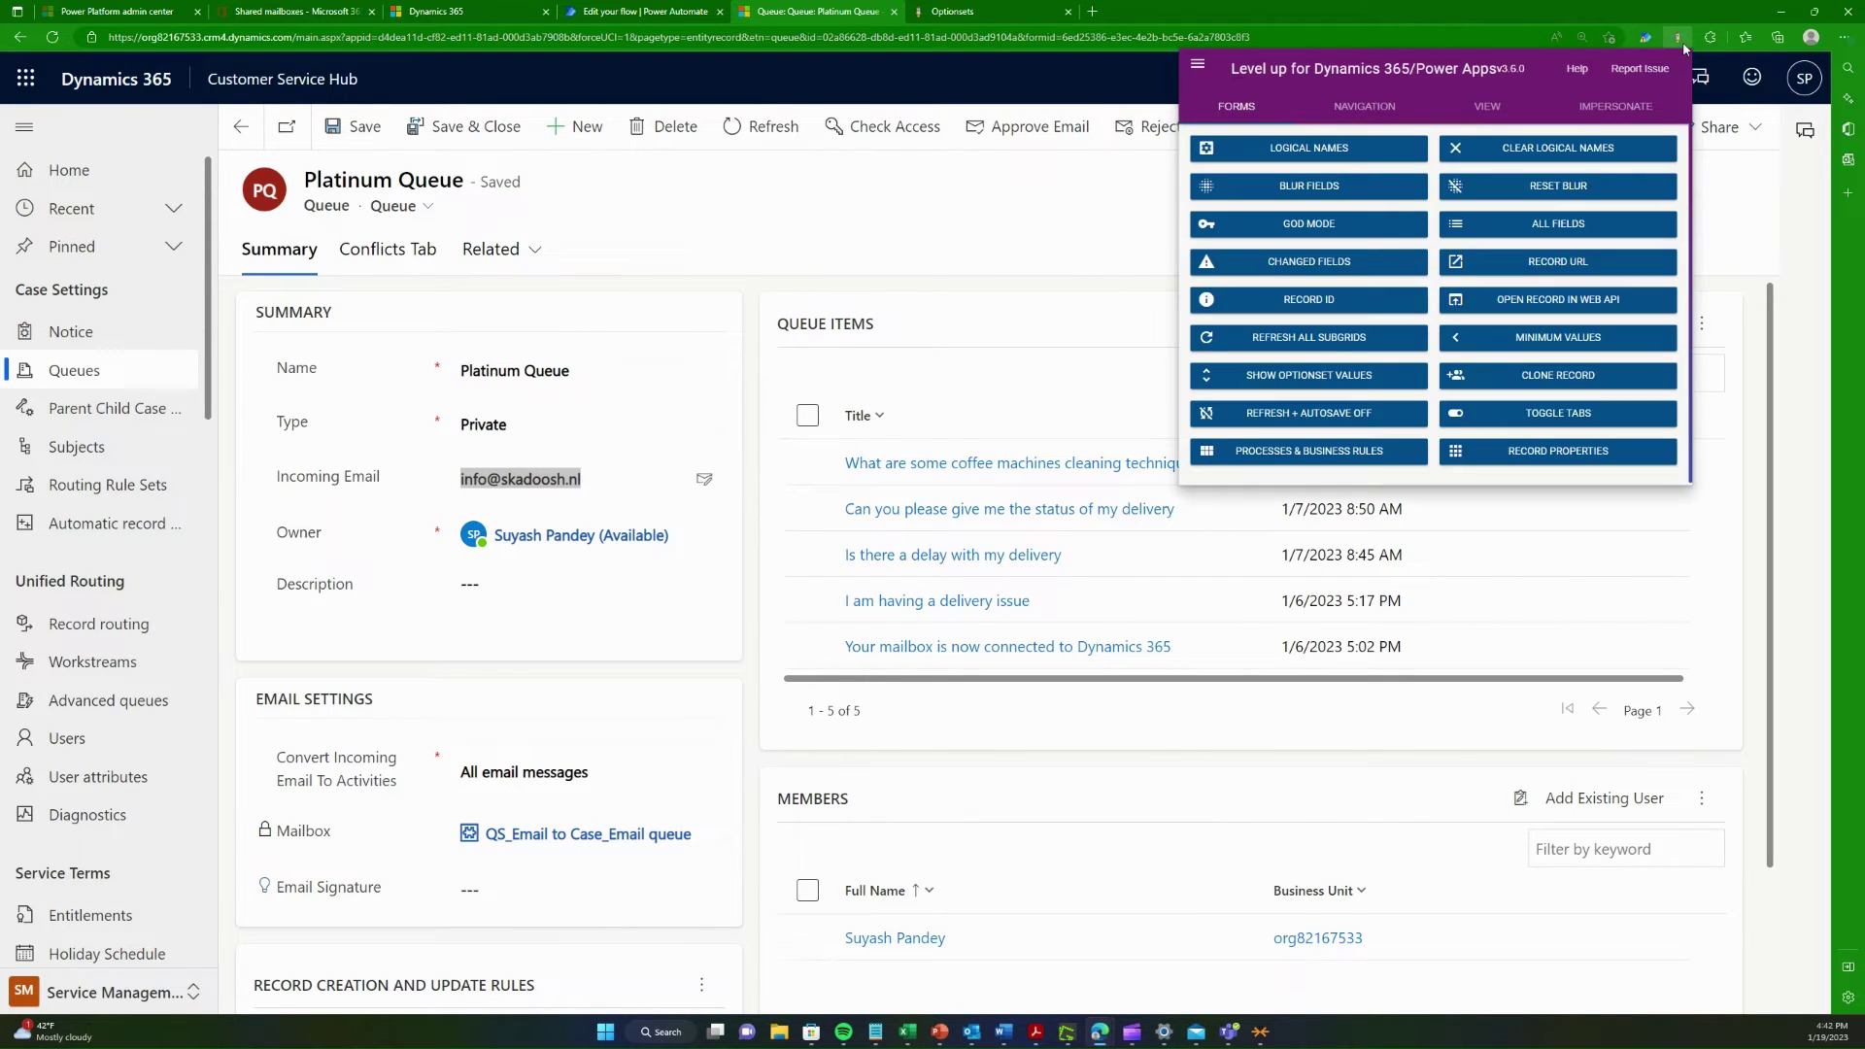
left_click(1303, 298)
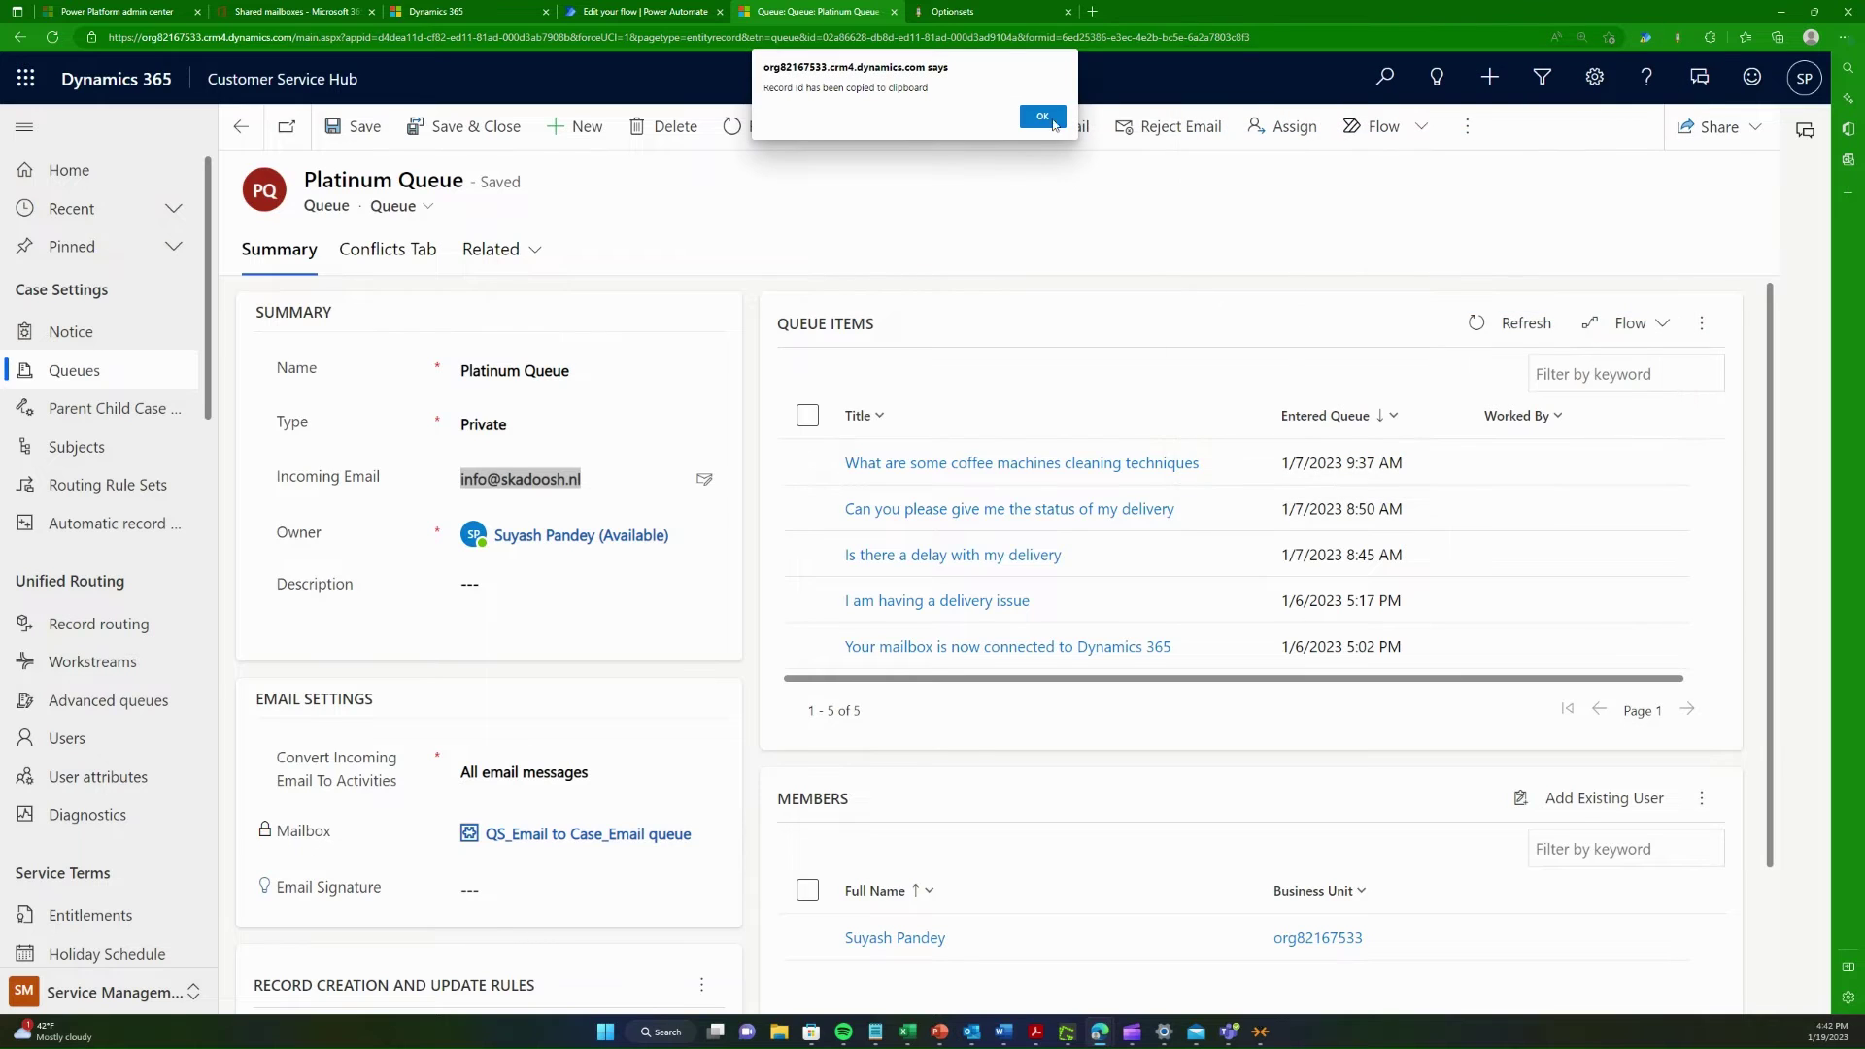
left_click(1042, 116)
left_click(695, 11)
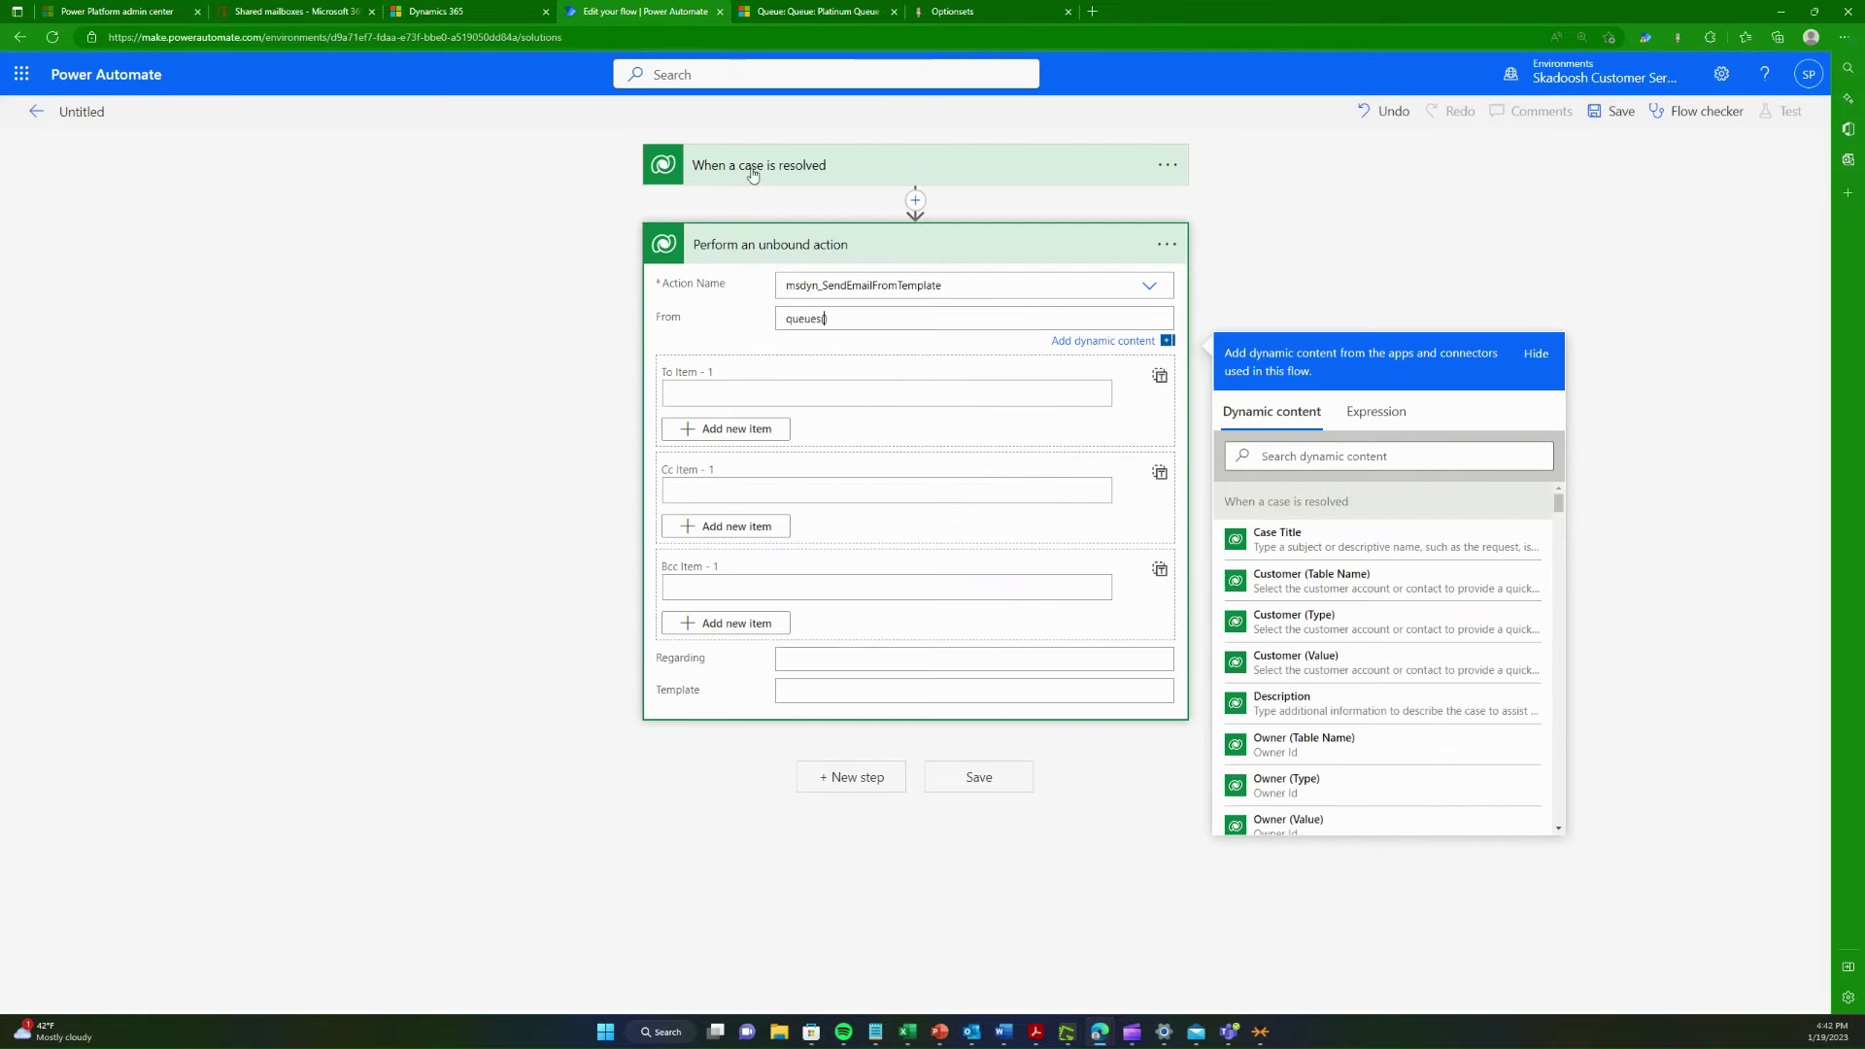
key("ctrl+v")
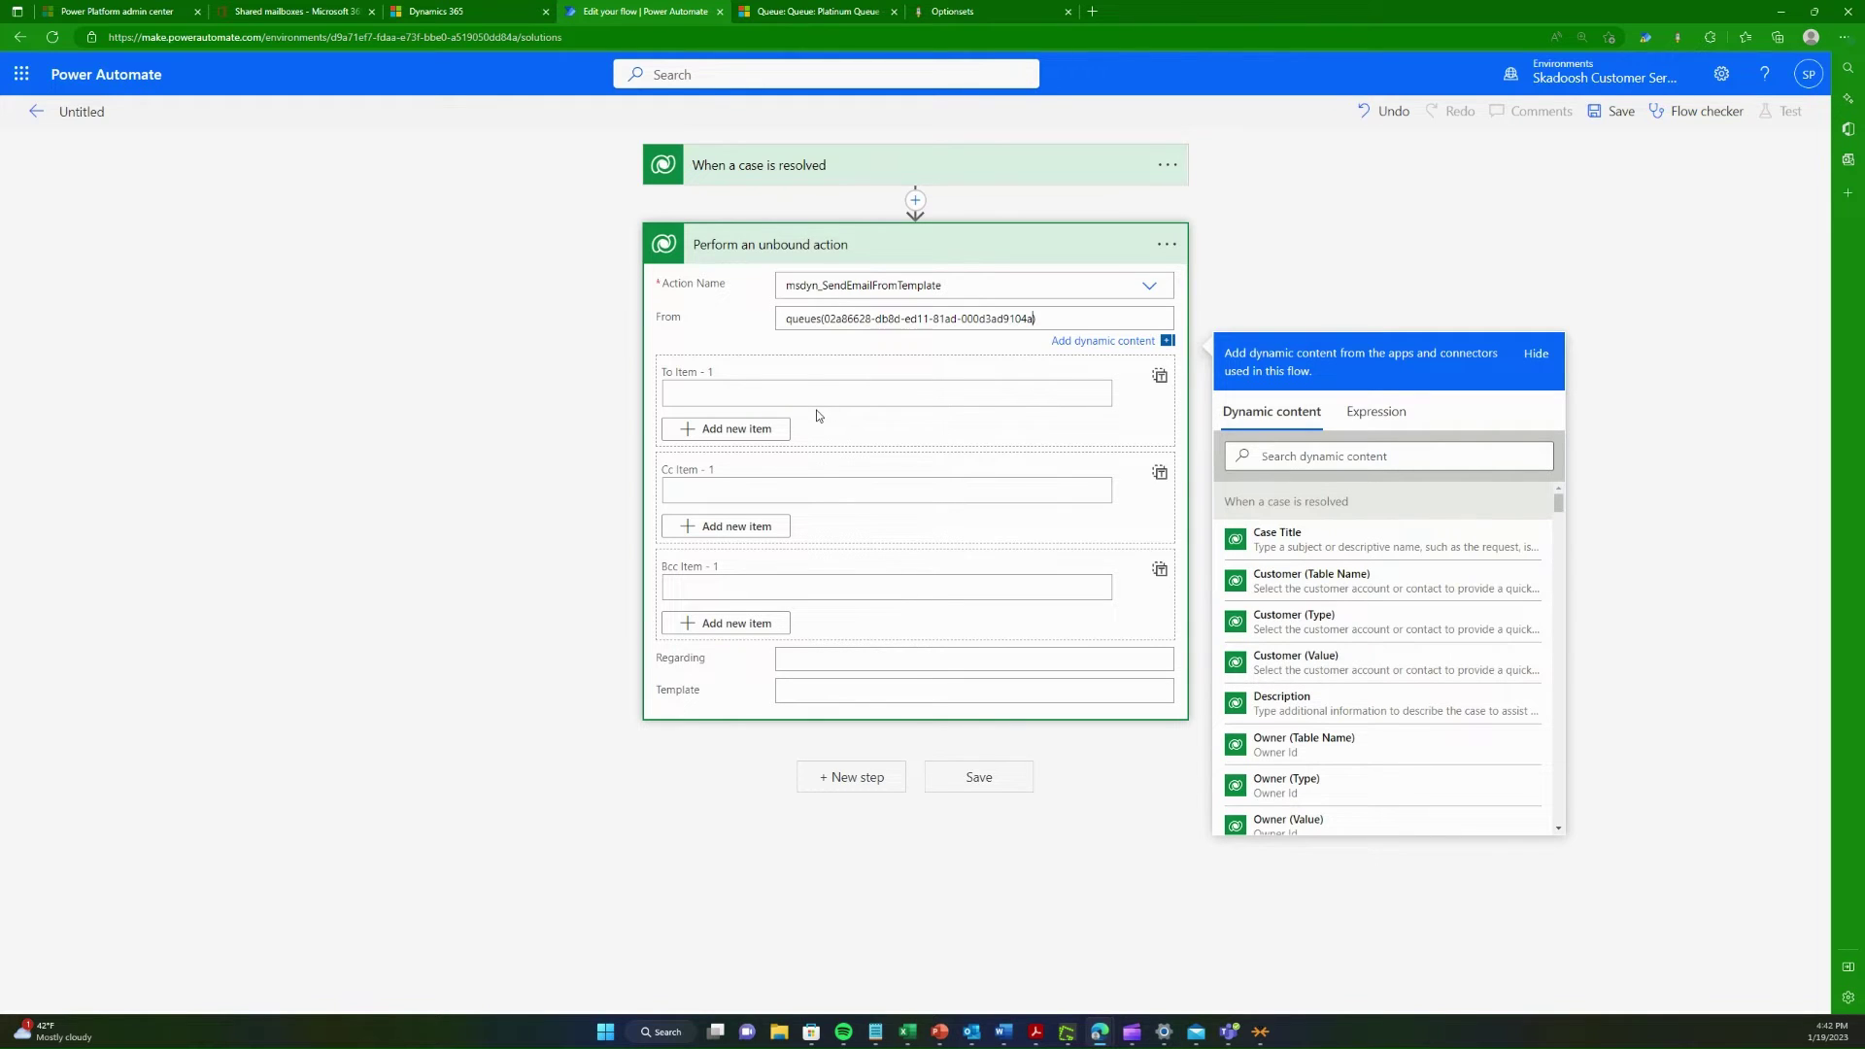
Step: Set the first To item to contacts() with the trigger's Customer (Value) dynamic content inside the parentheses
left_click(856, 394)
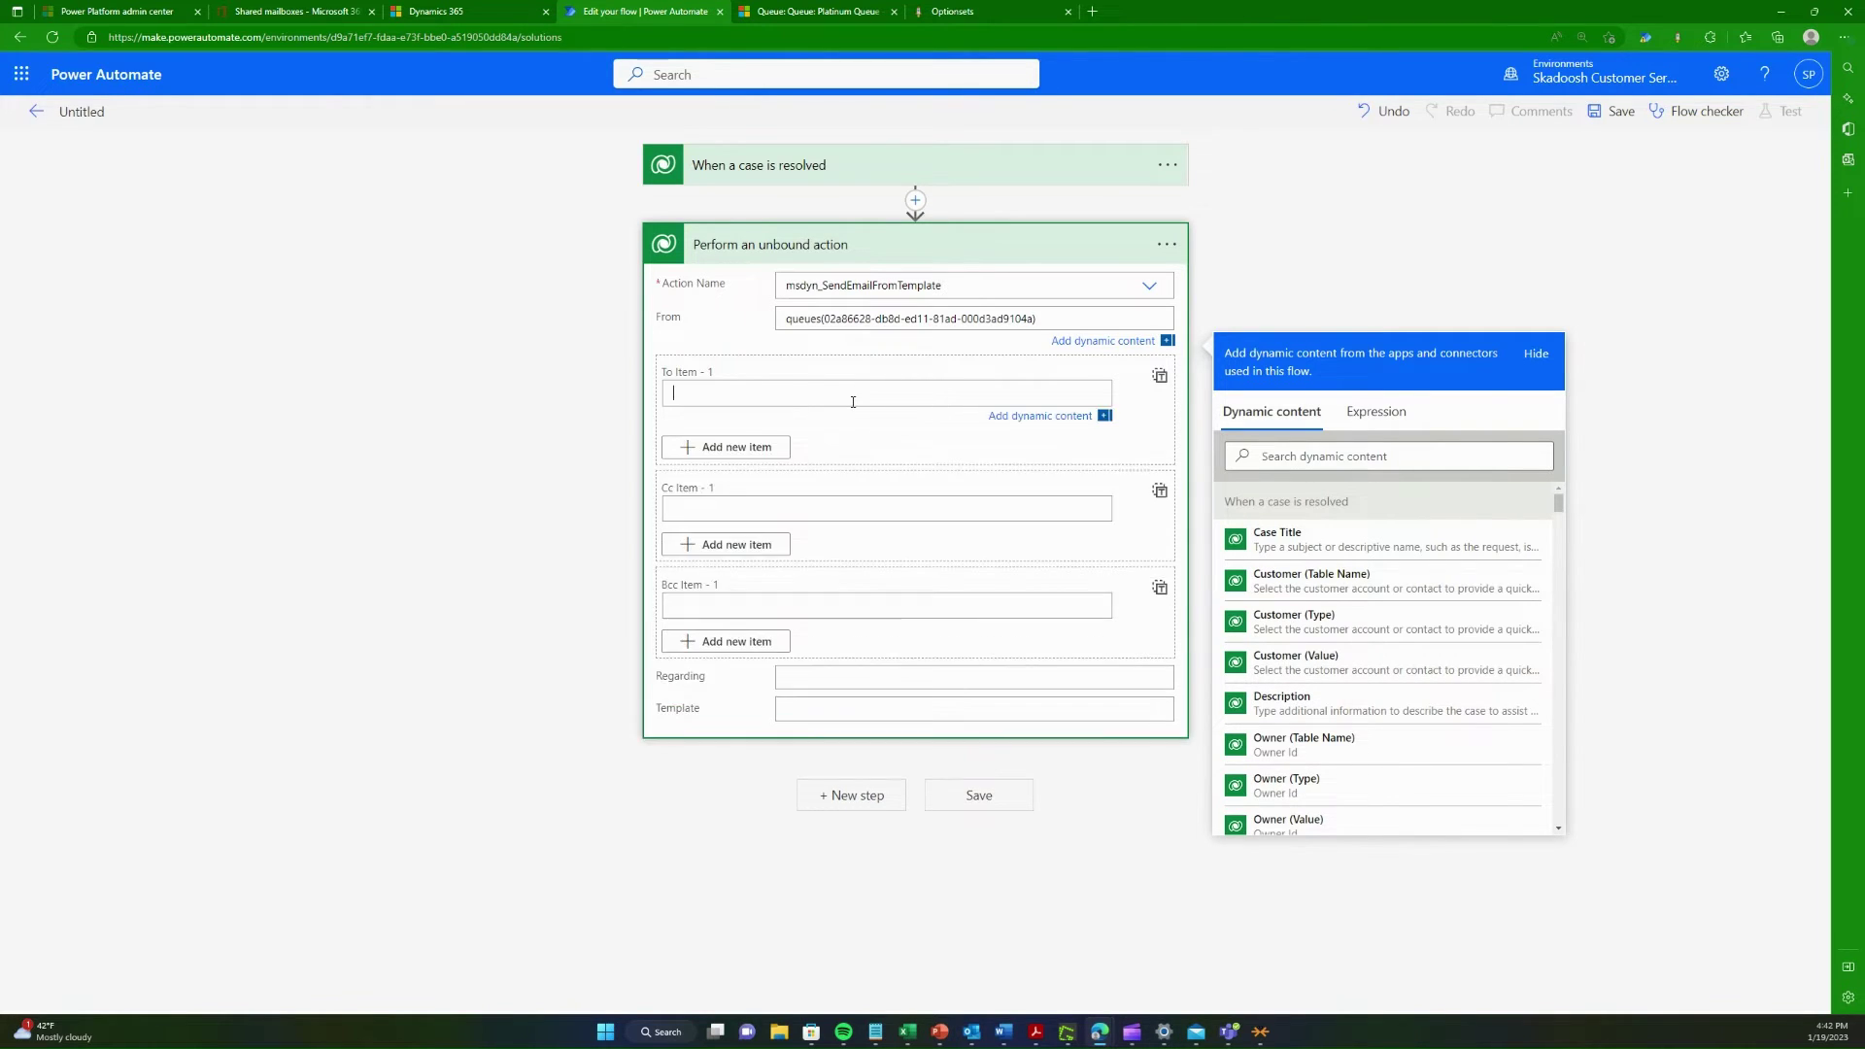
type("conta")
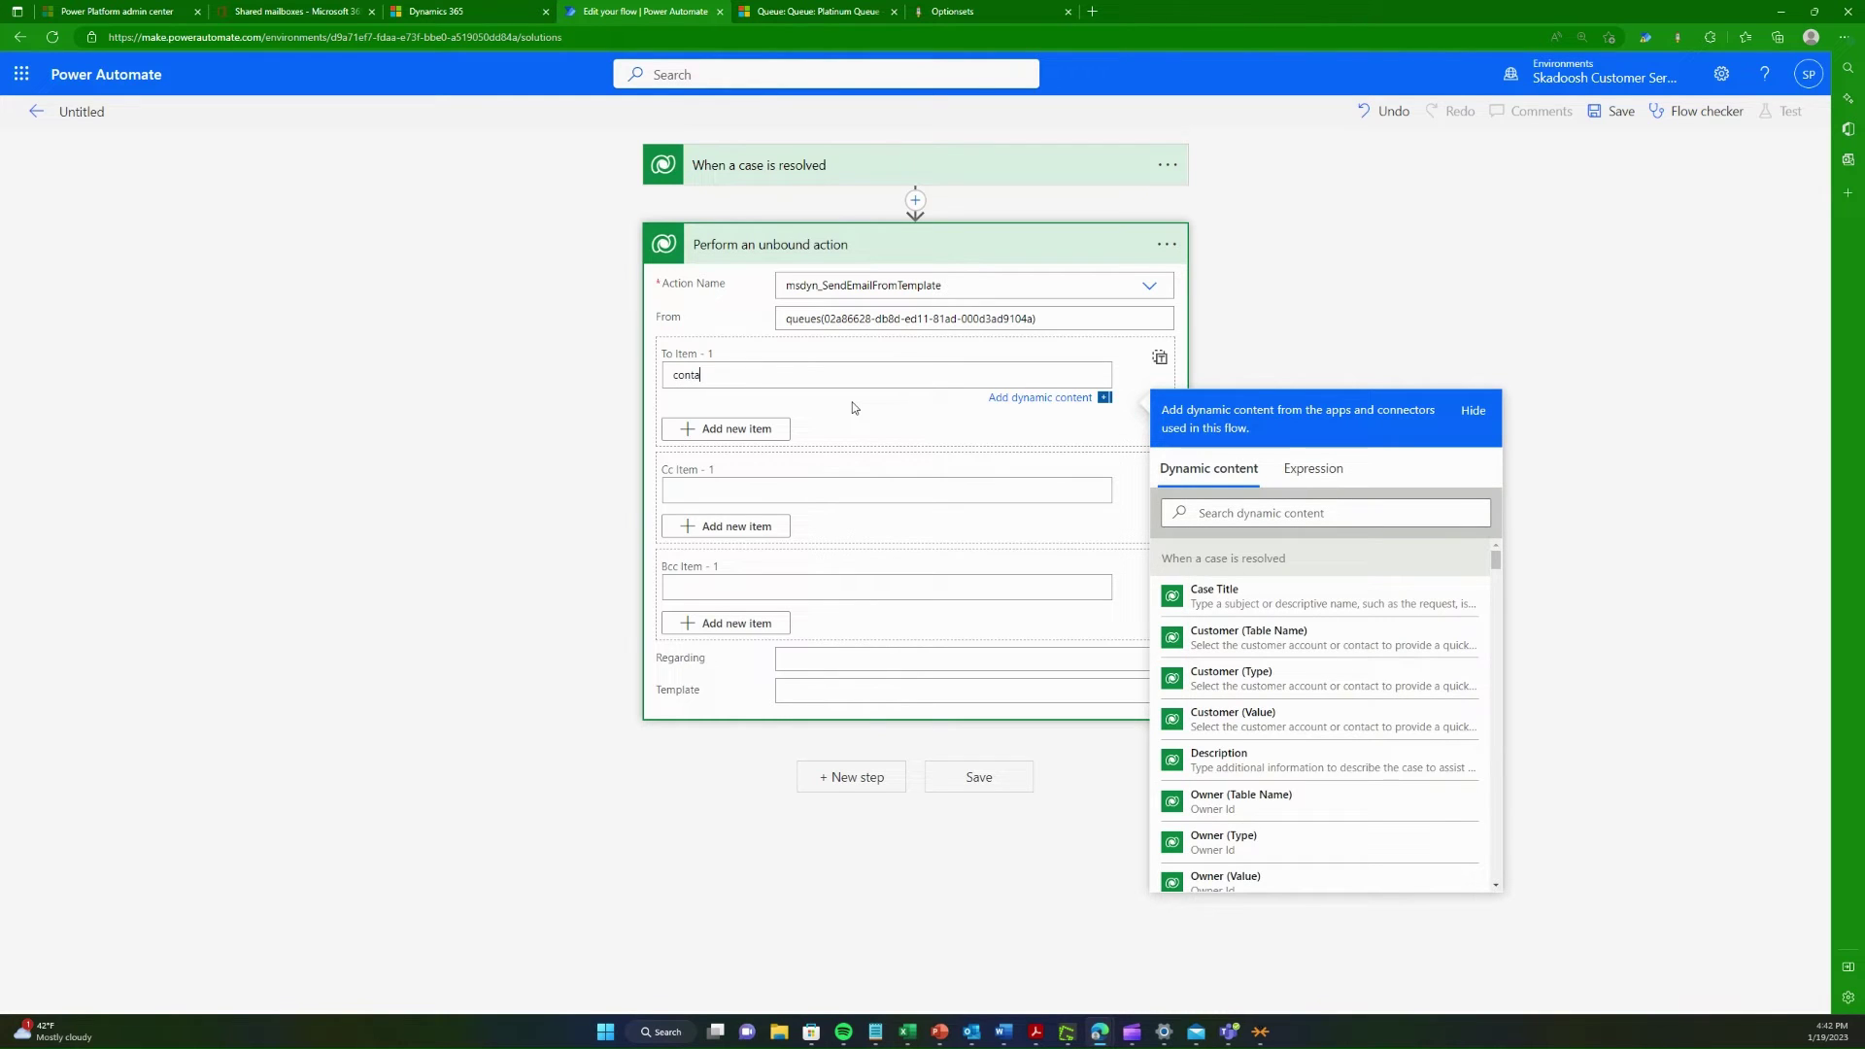
type("cts()")
left_click(811, 11)
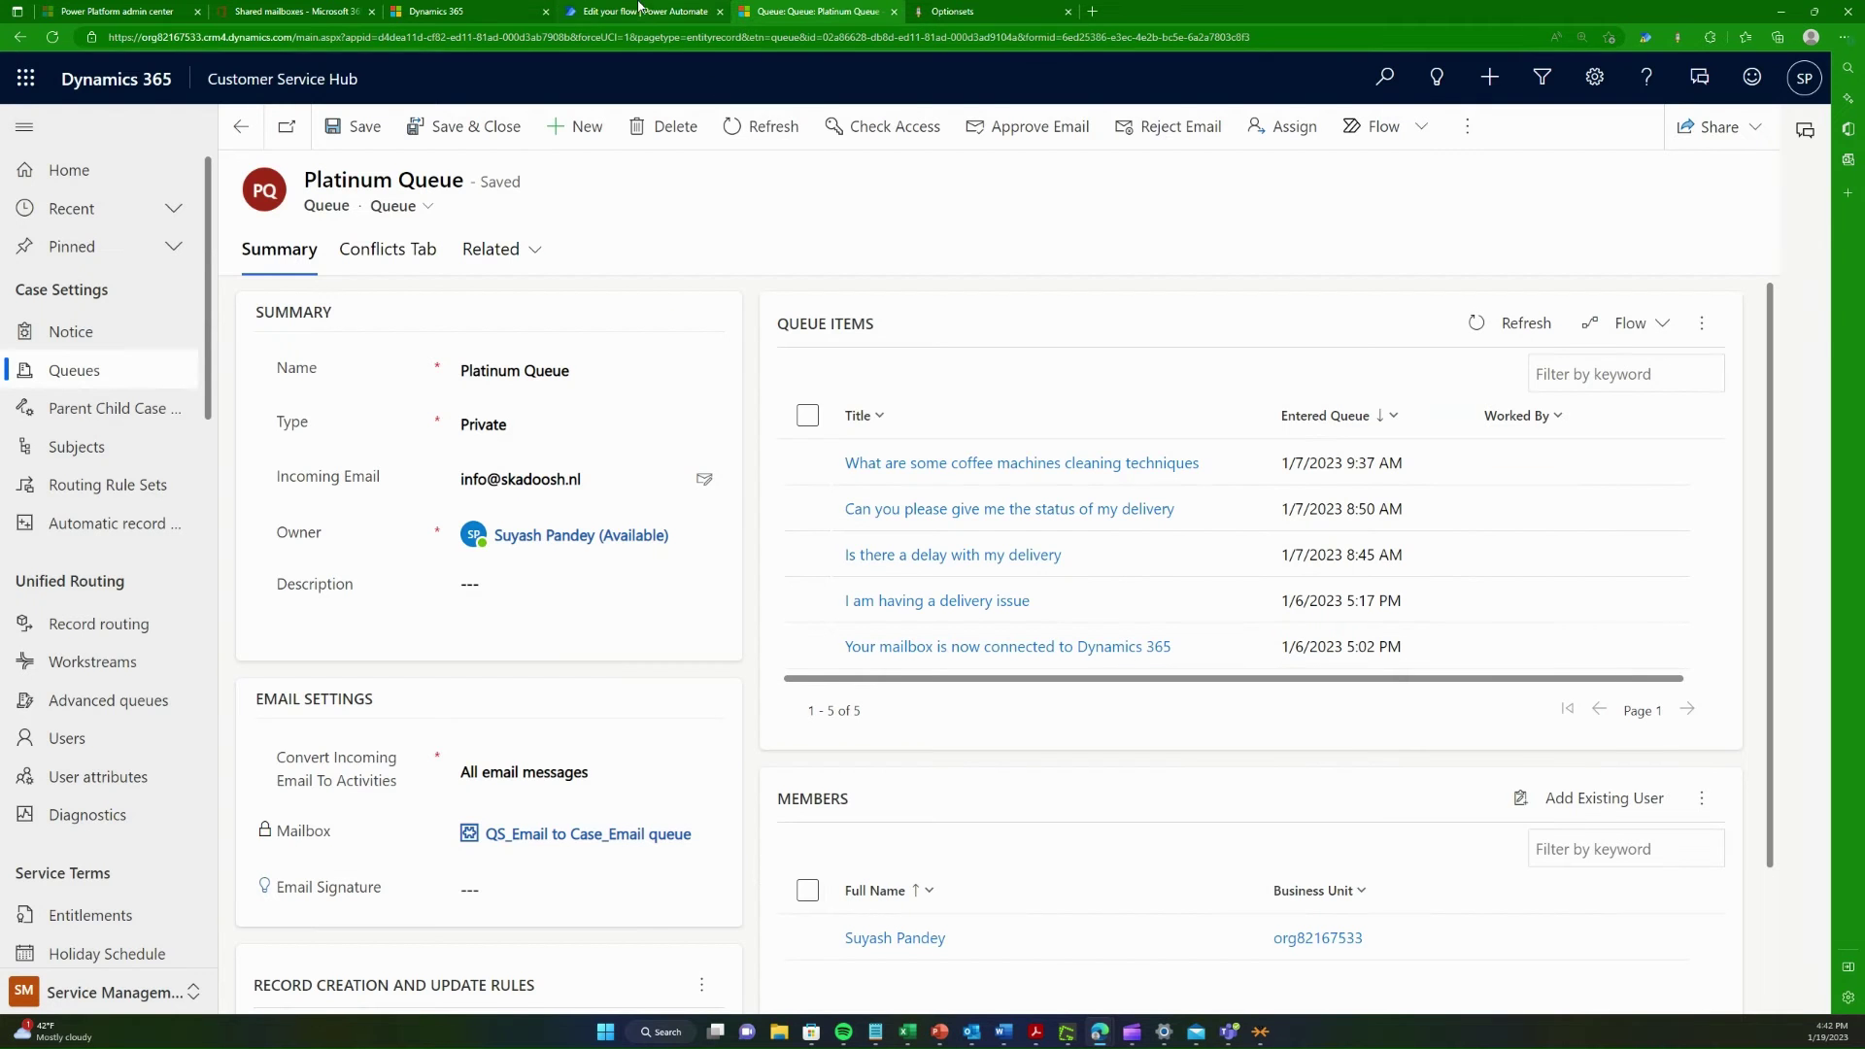
left_click(641, 11)
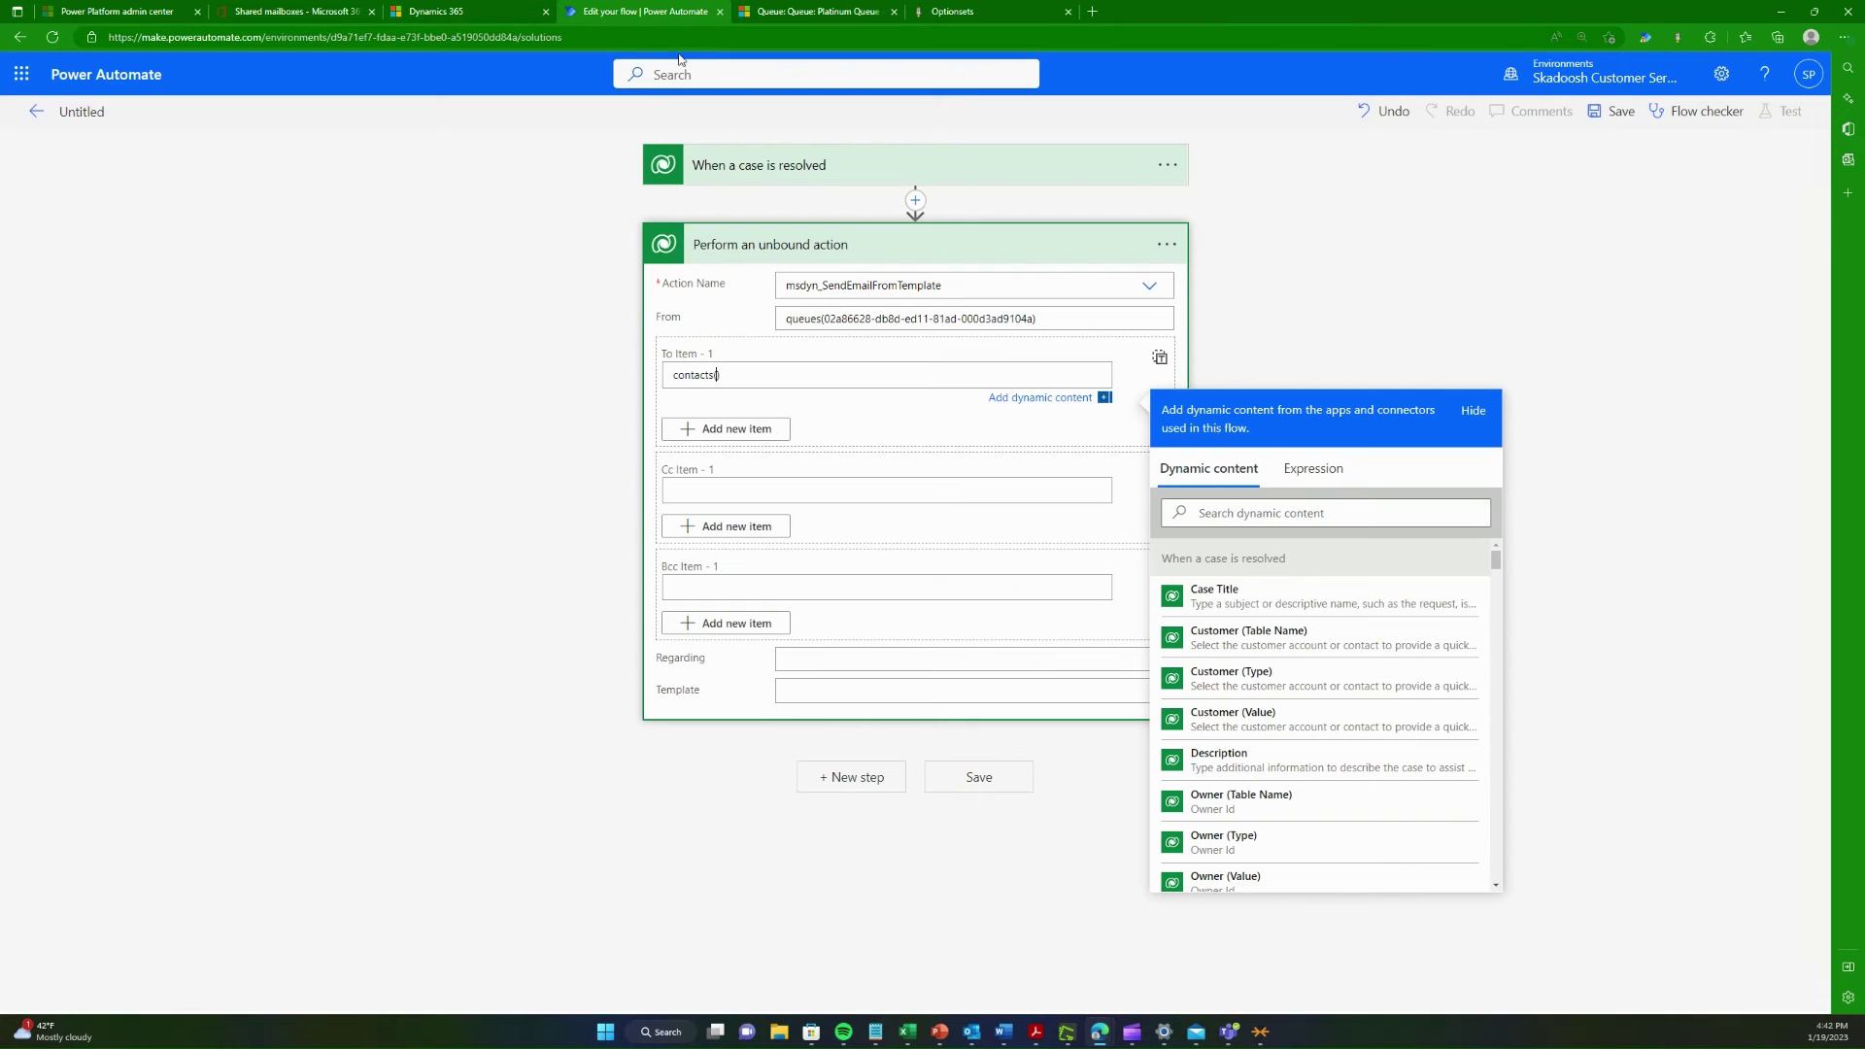
left_click(811, 10)
left_click(116, 1007)
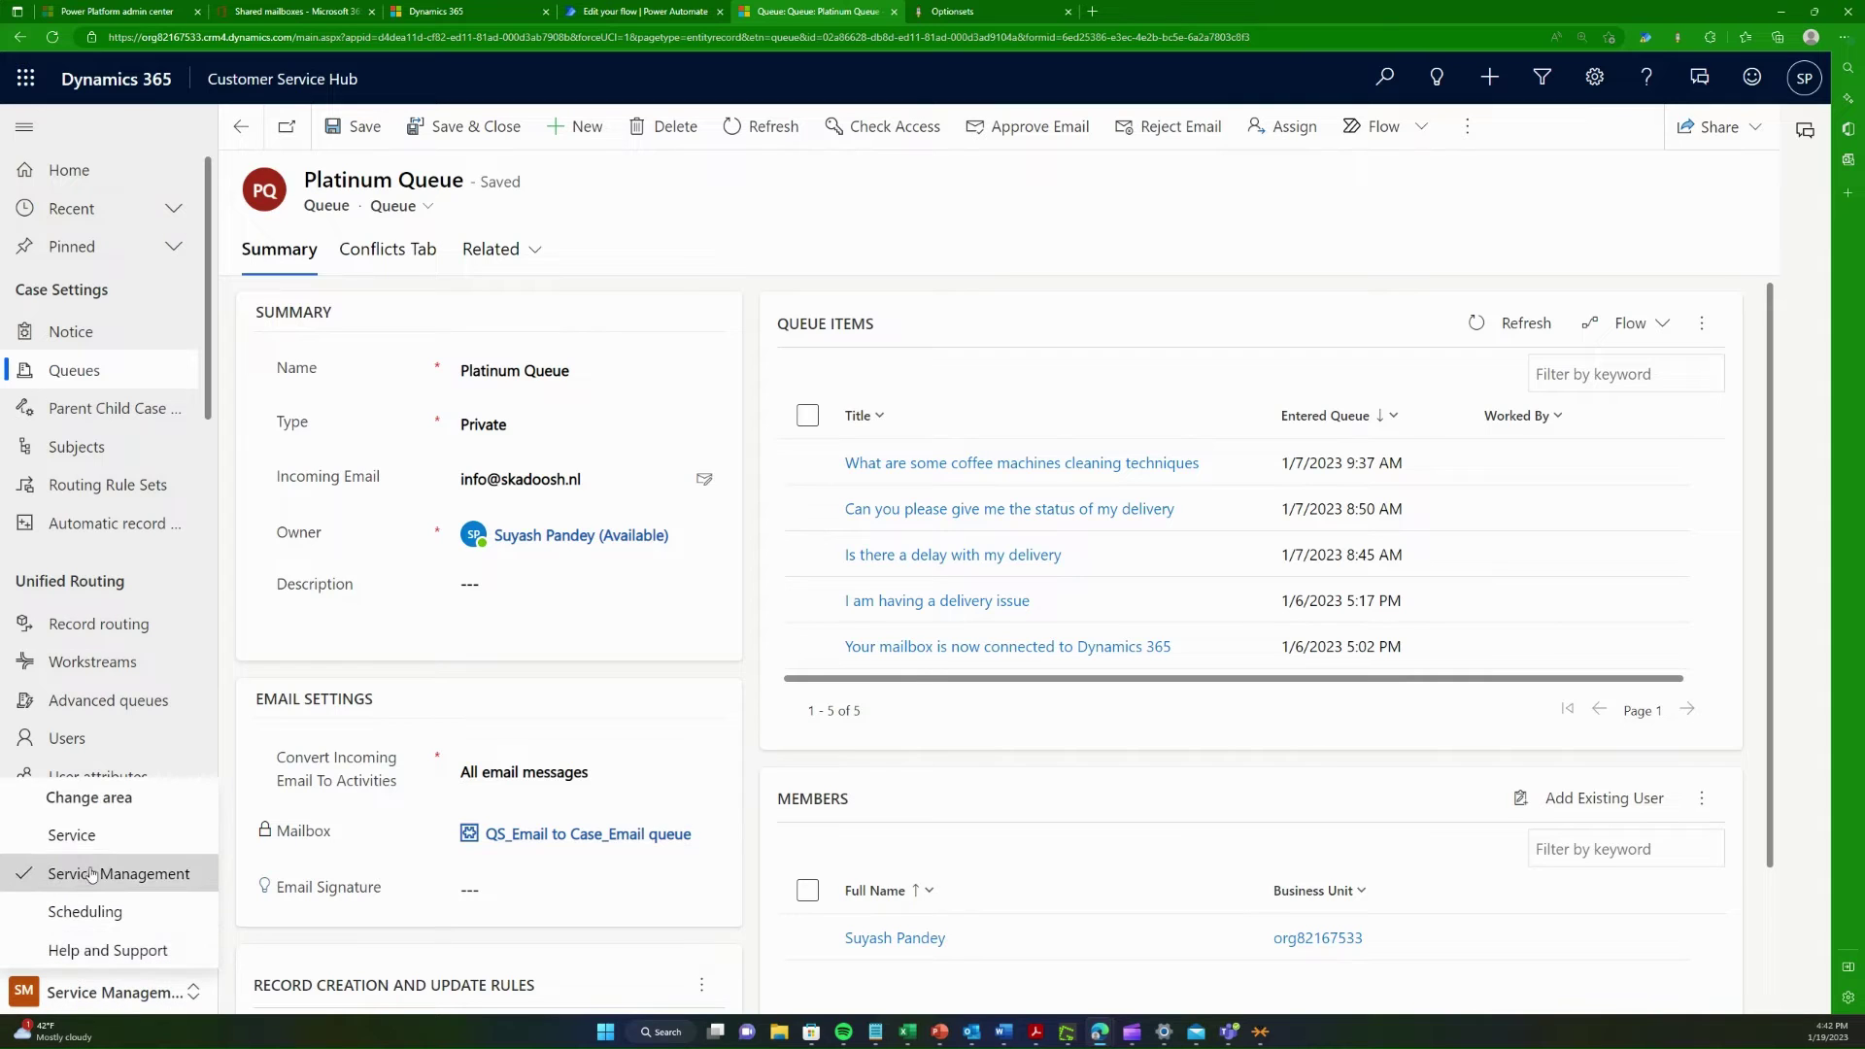
left_click(641, 11)
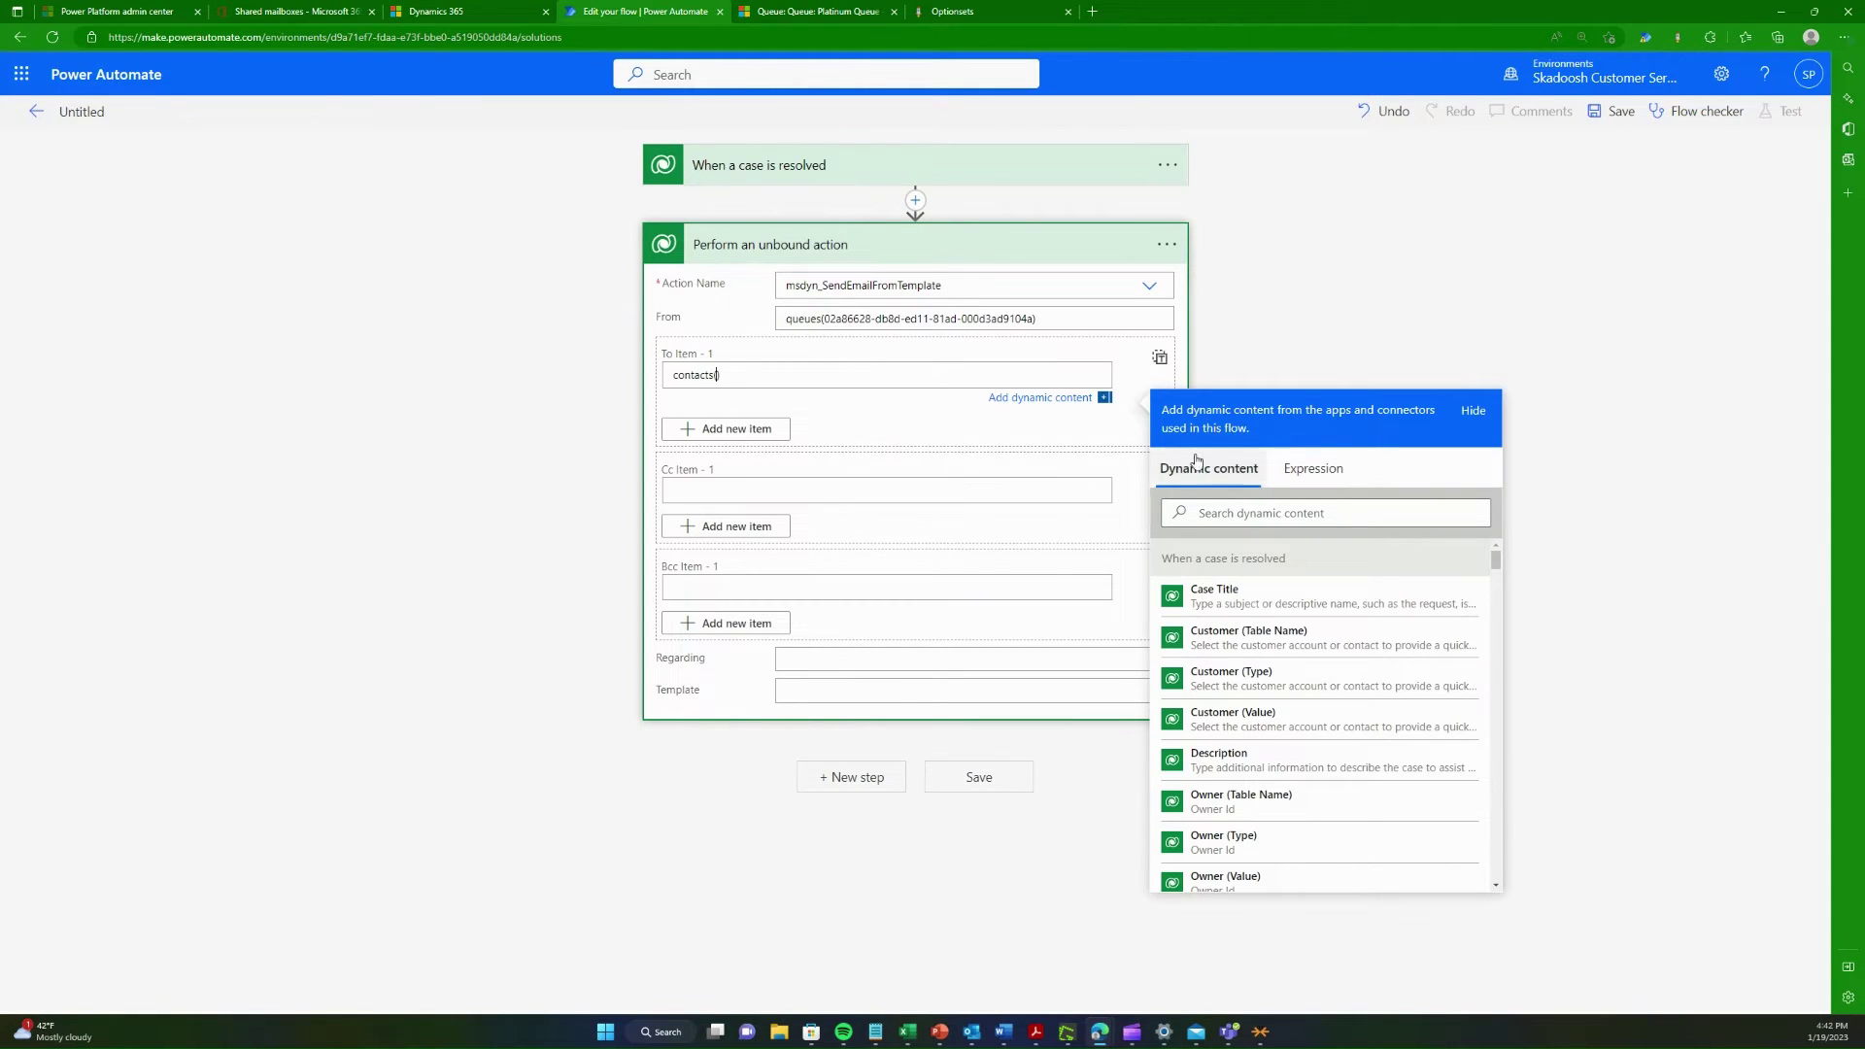
left_click(1240, 515)
type("customer")
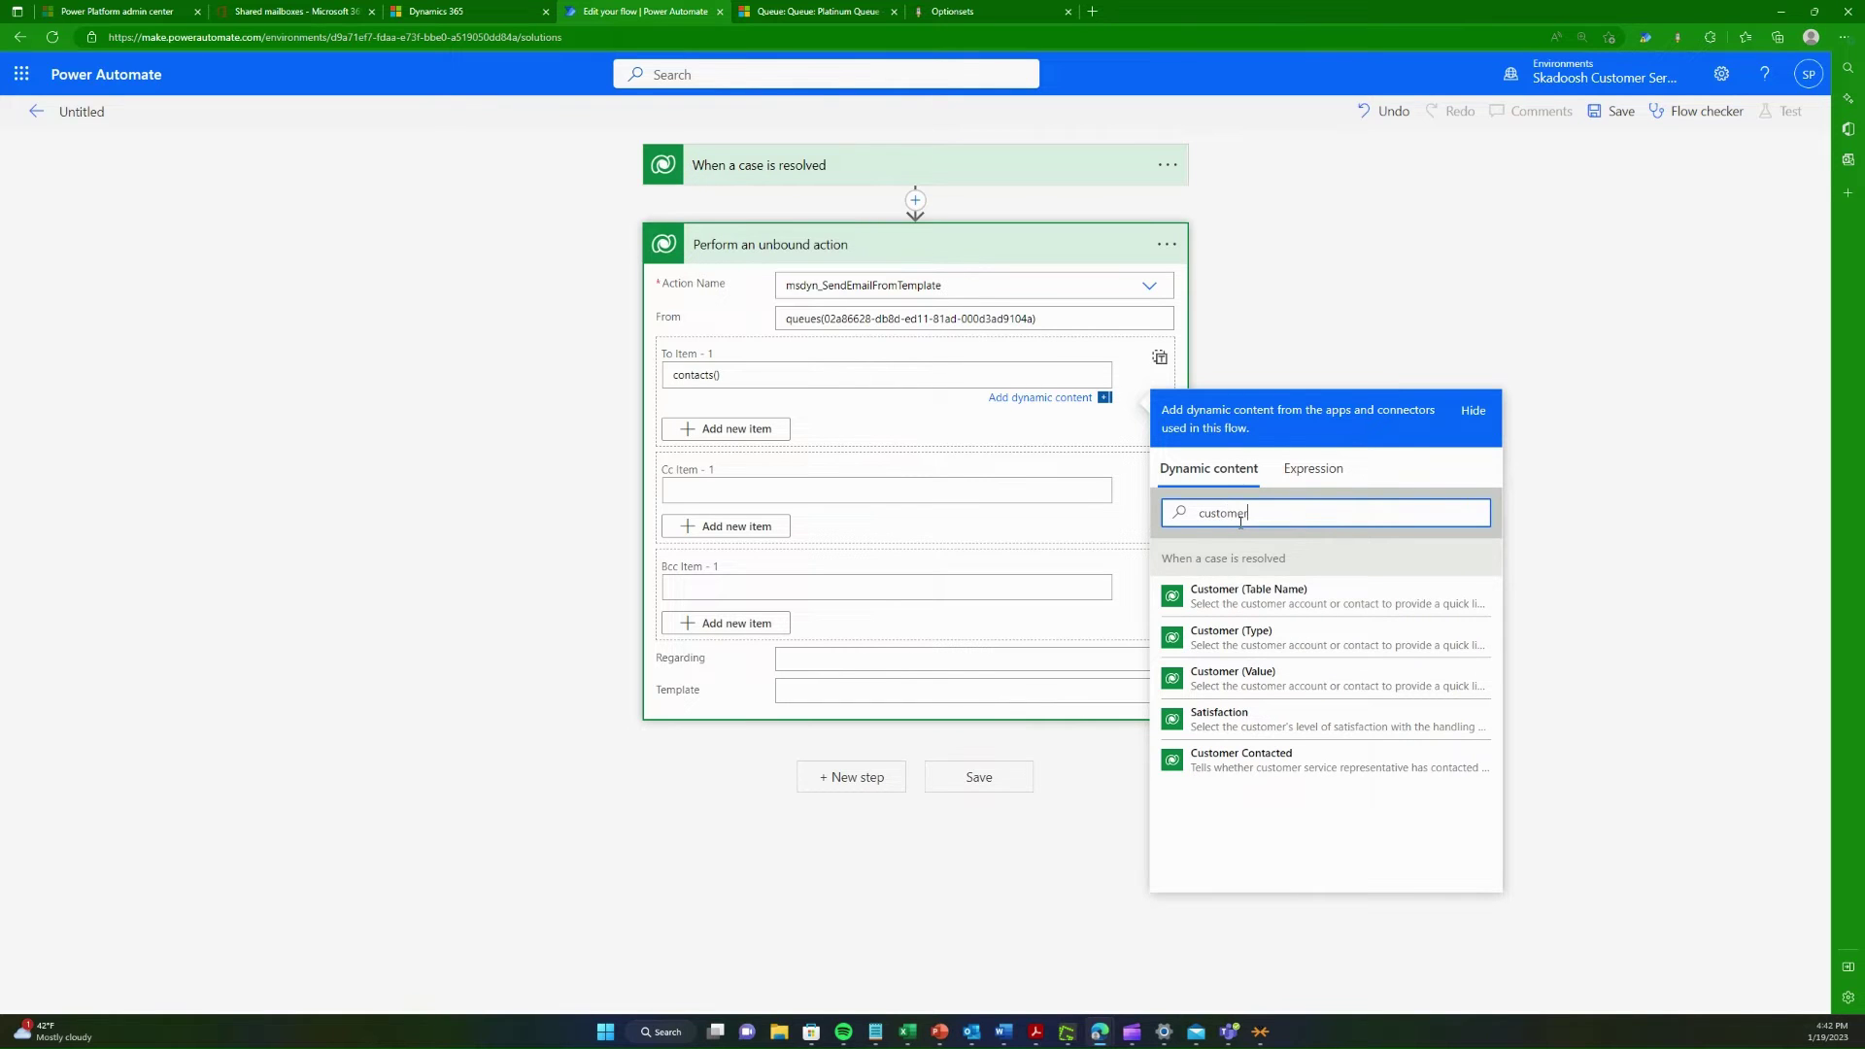
left_click(1335, 684)
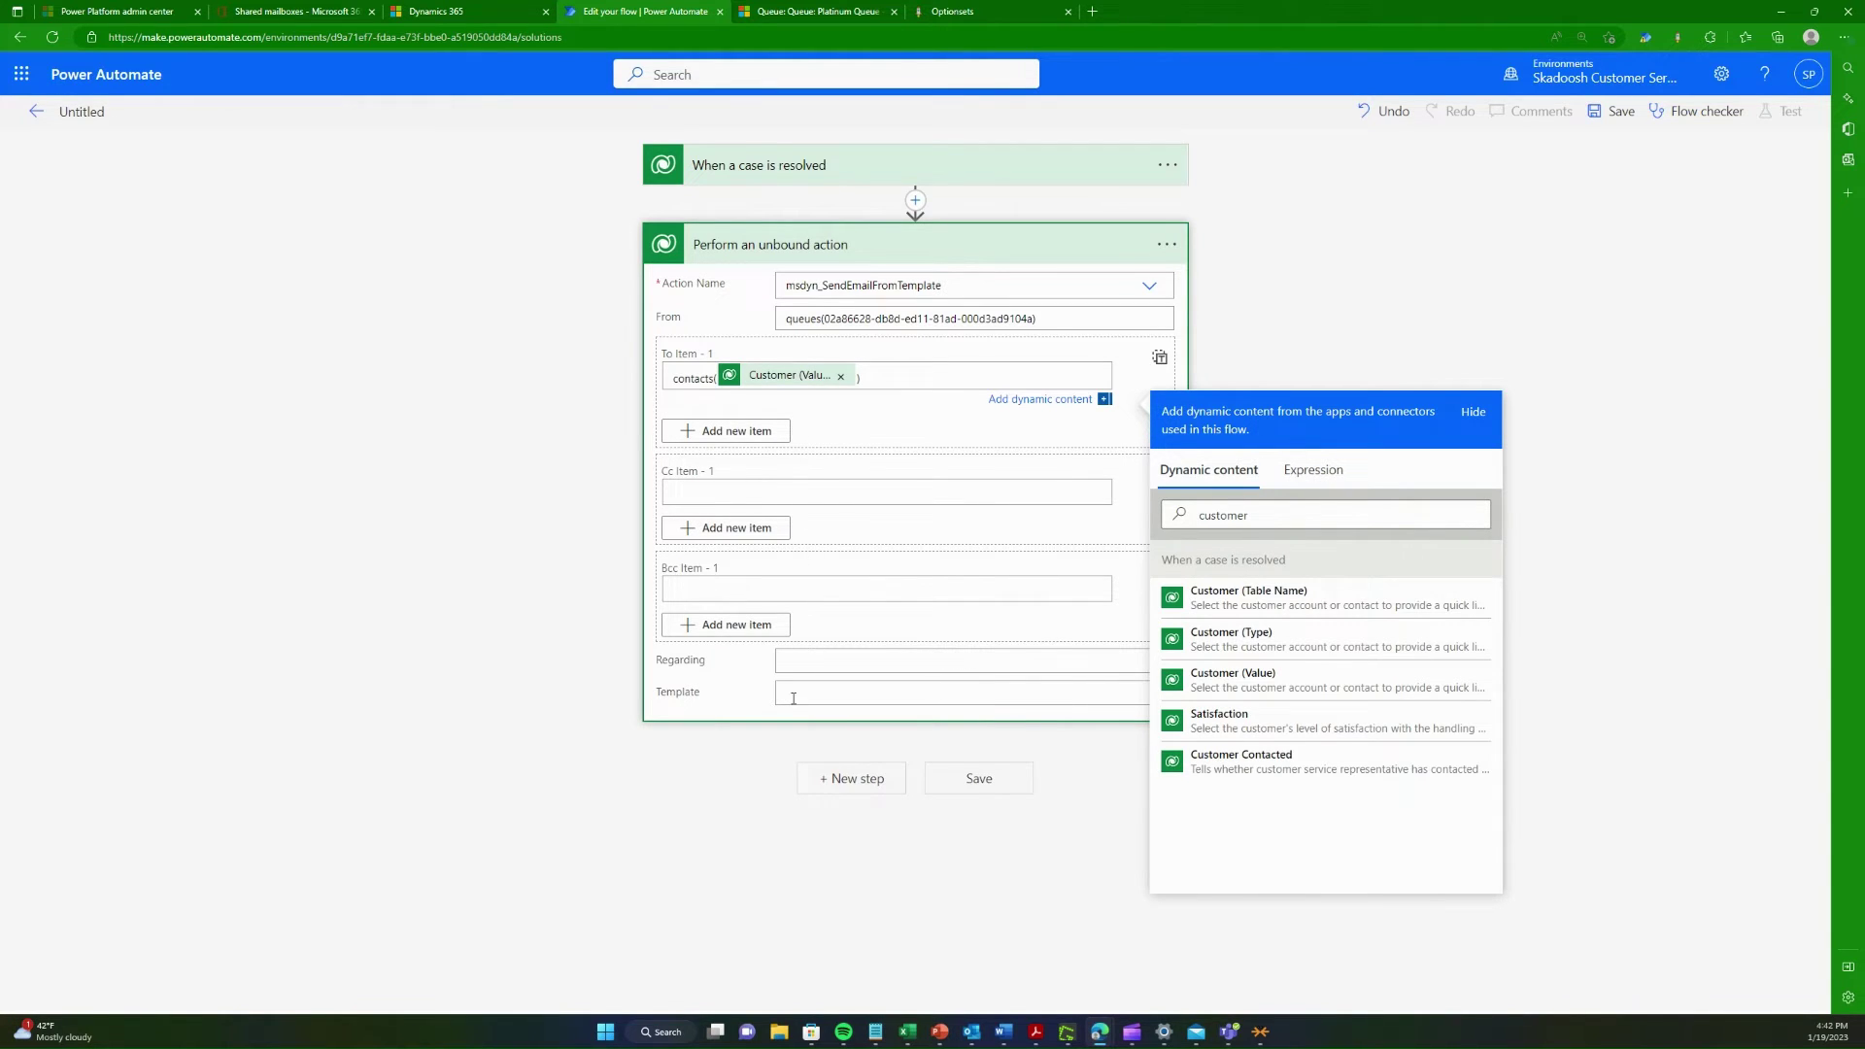
Step: Set Regarding to incidents() with the trigger's Case unique identifier as dynamic content inside the parentheses
left_click(819, 662)
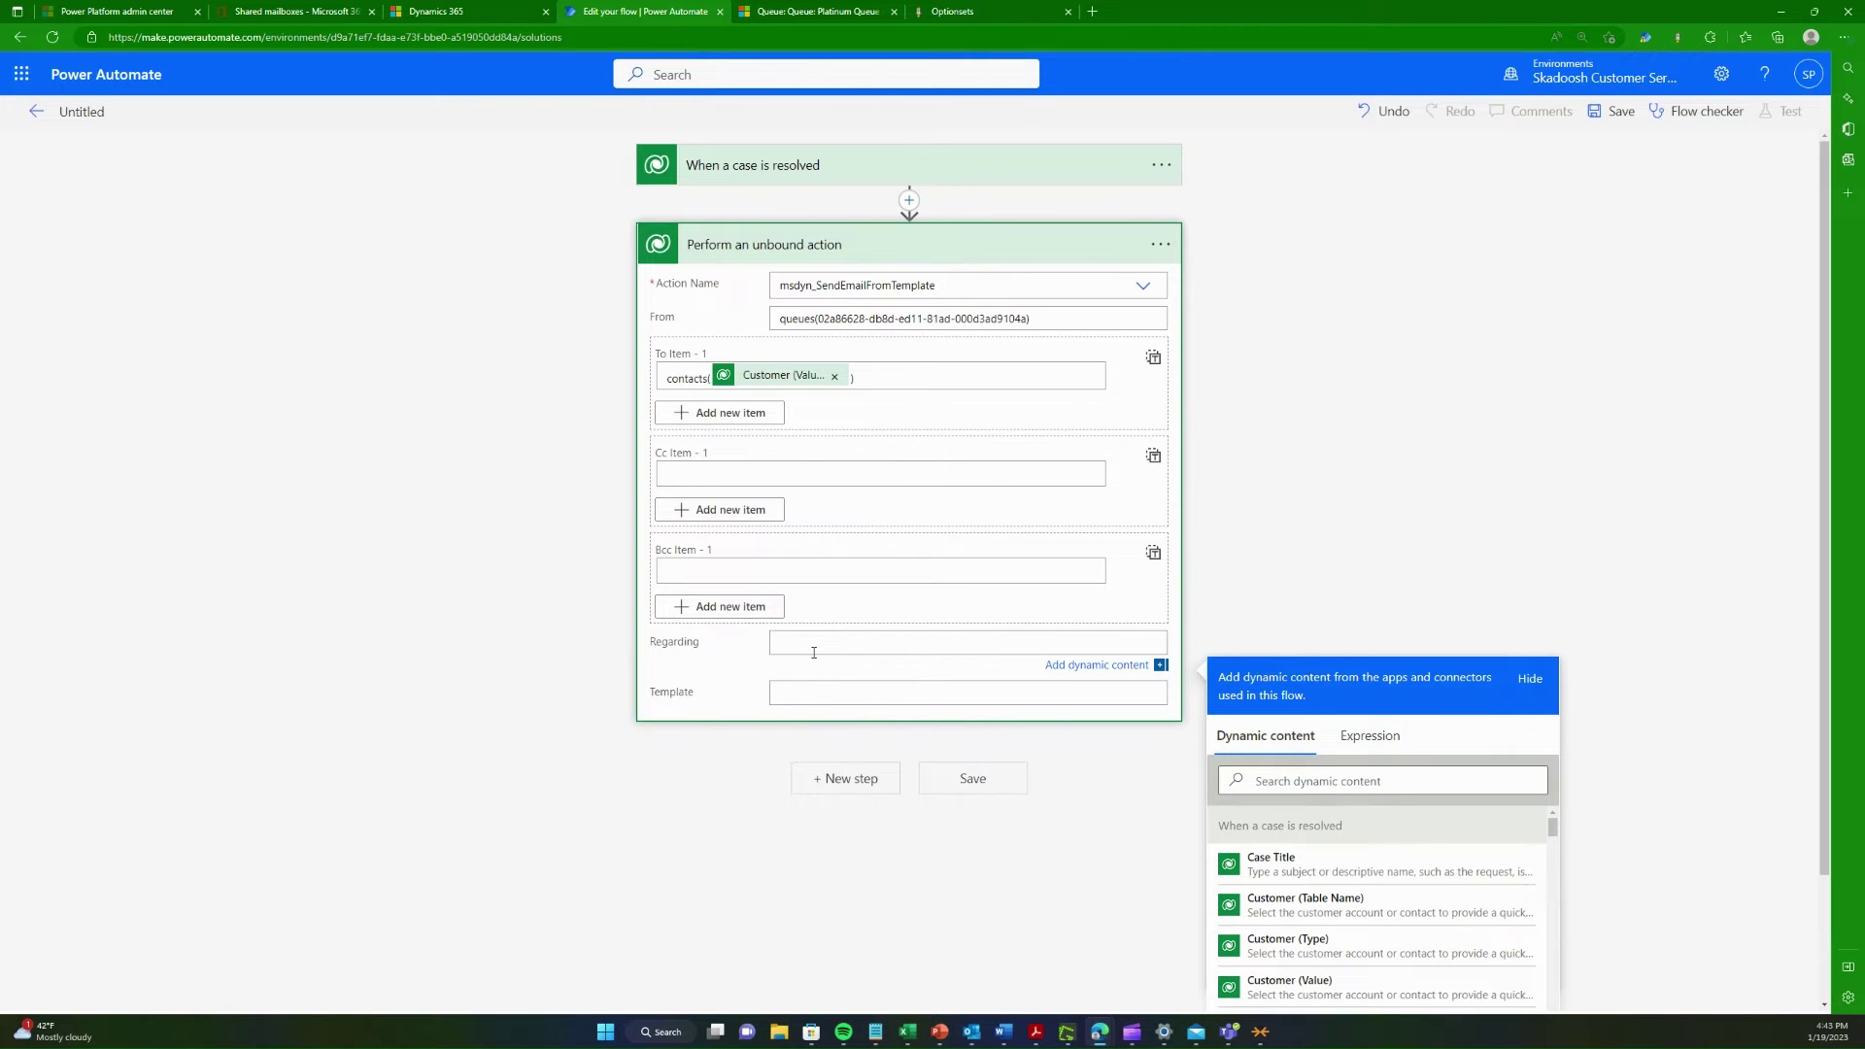
type("incidents(")
left_click(817, 11)
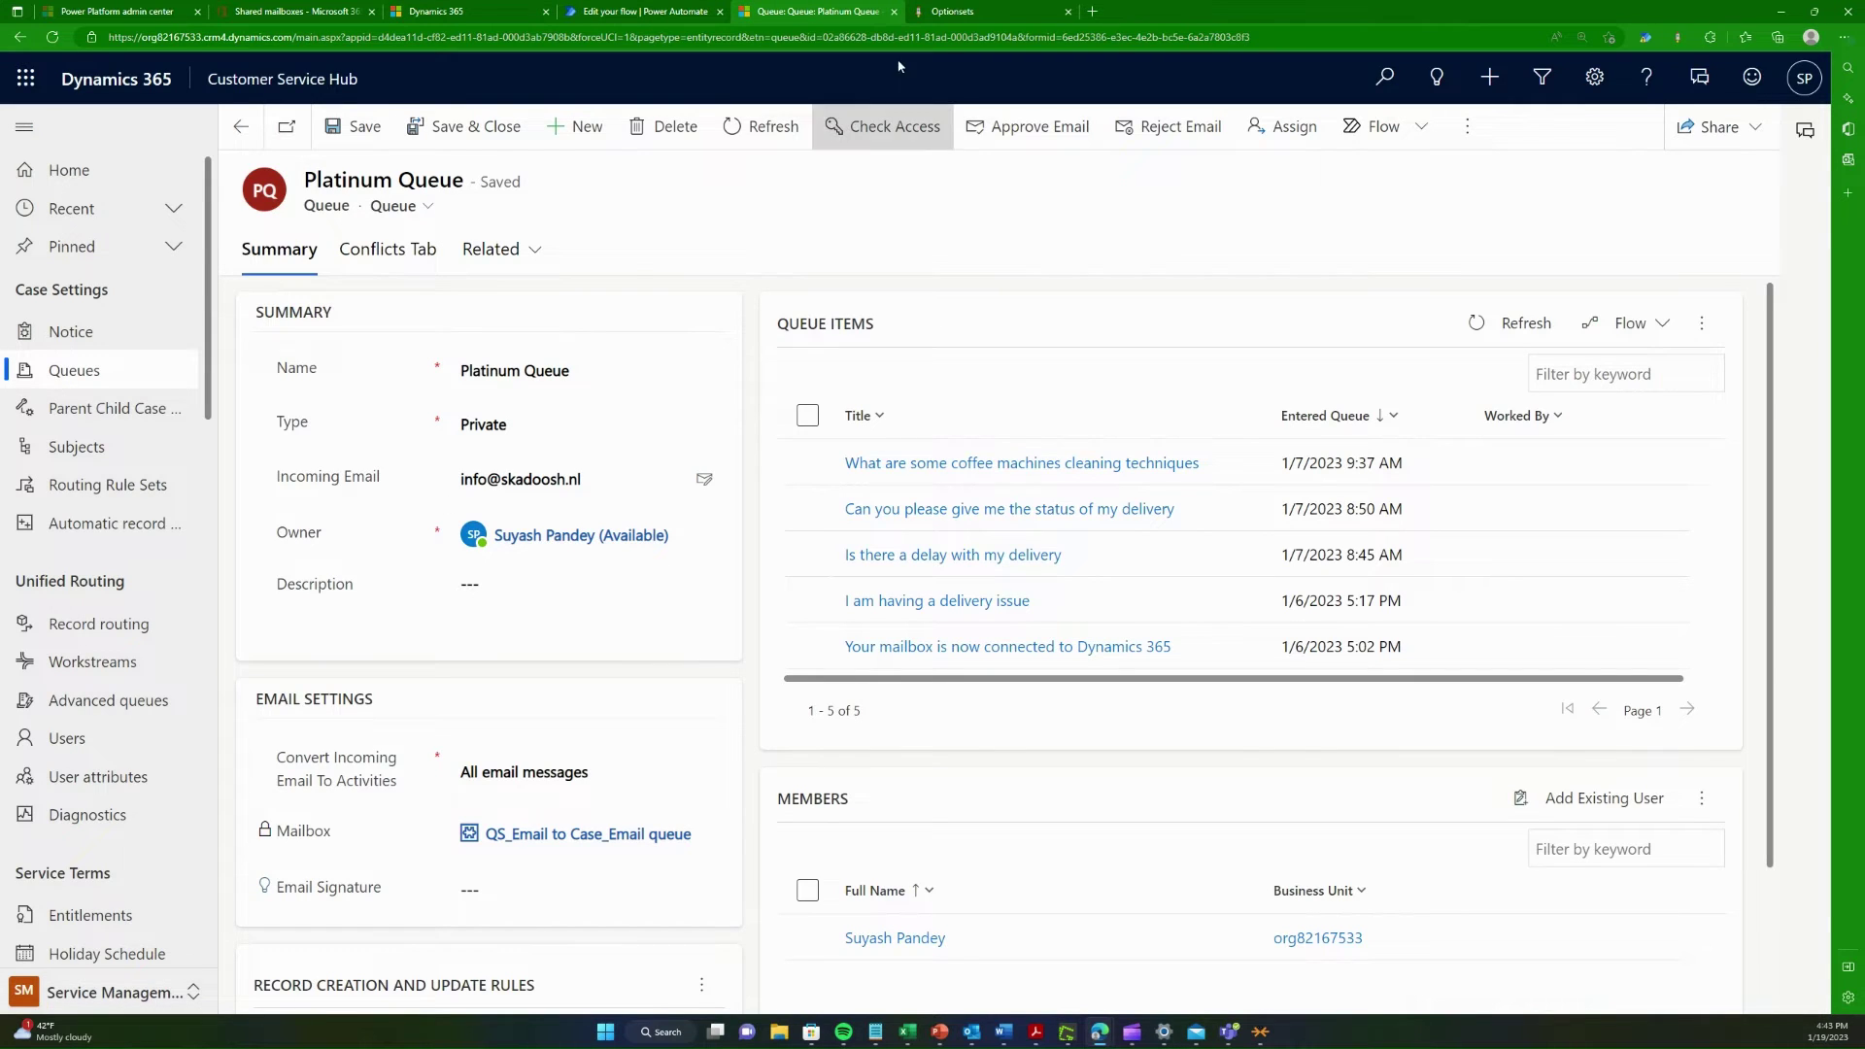
left_click(643, 11)
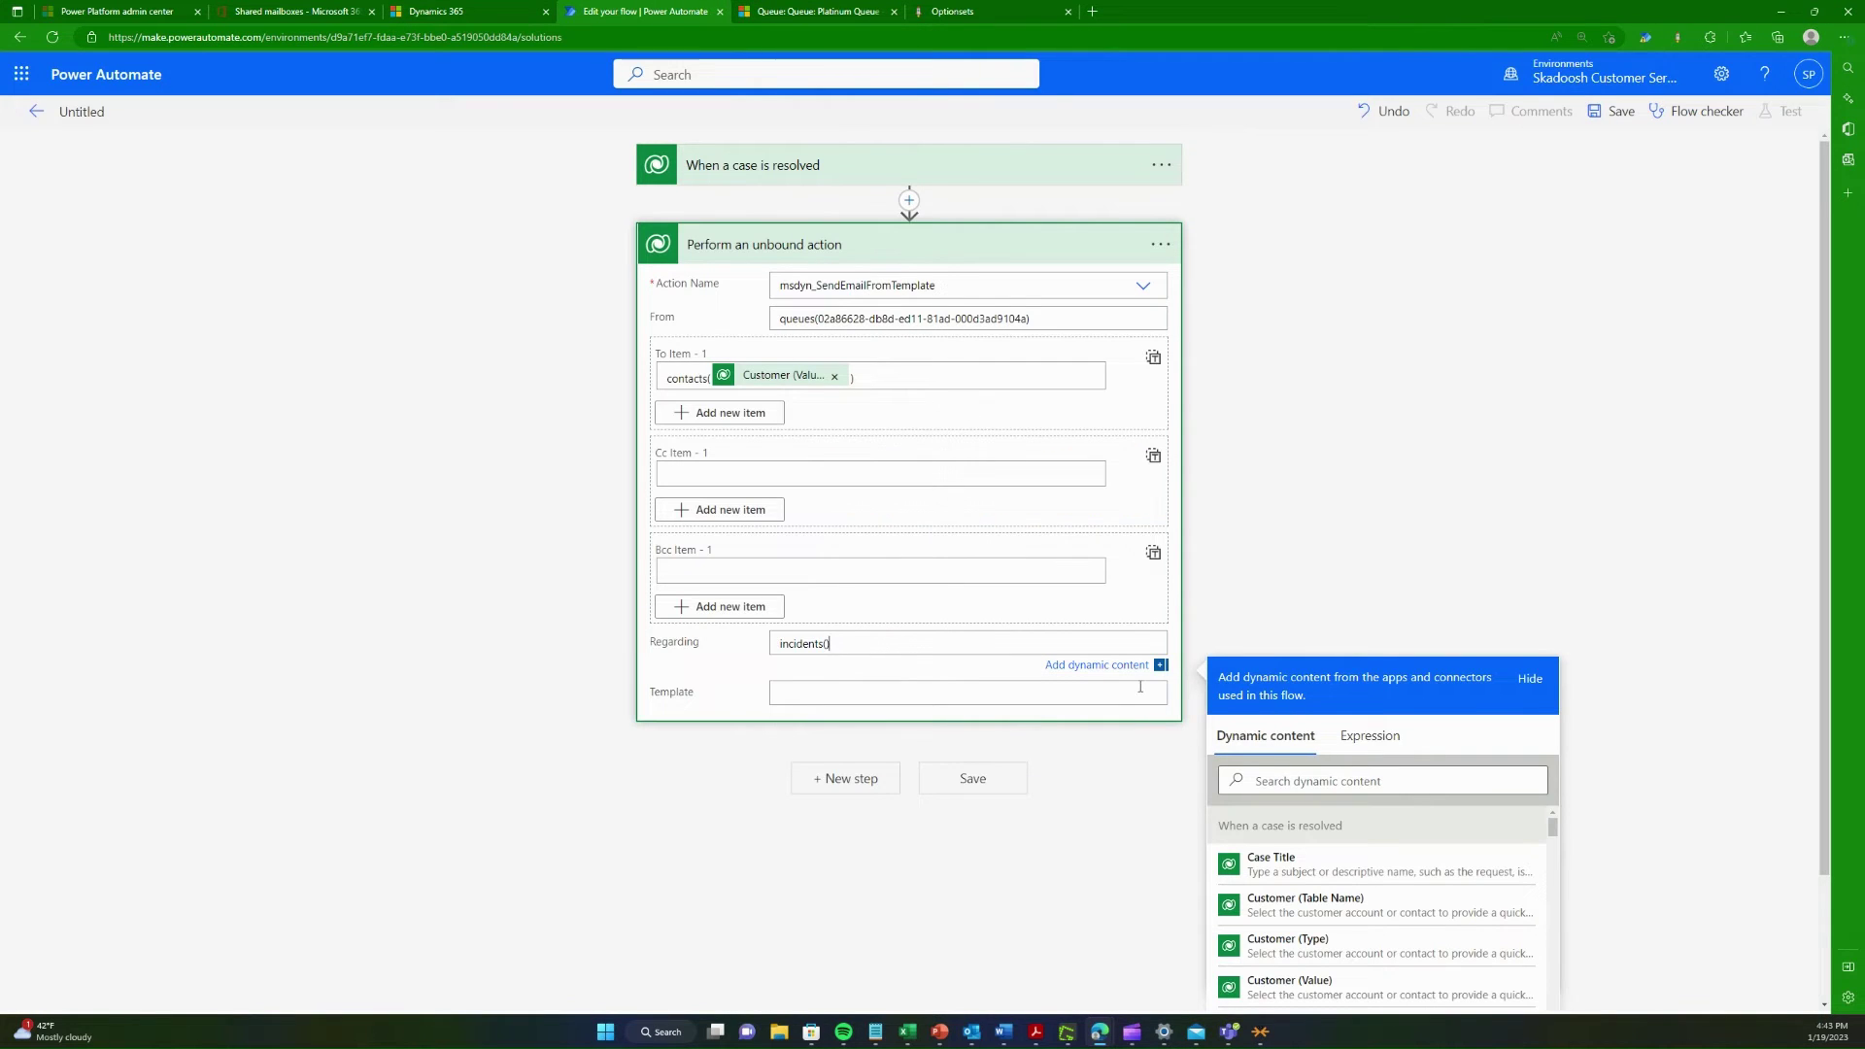
left_click(1398, 780)
type("case")
scroll(1451, 594, "down", 2)
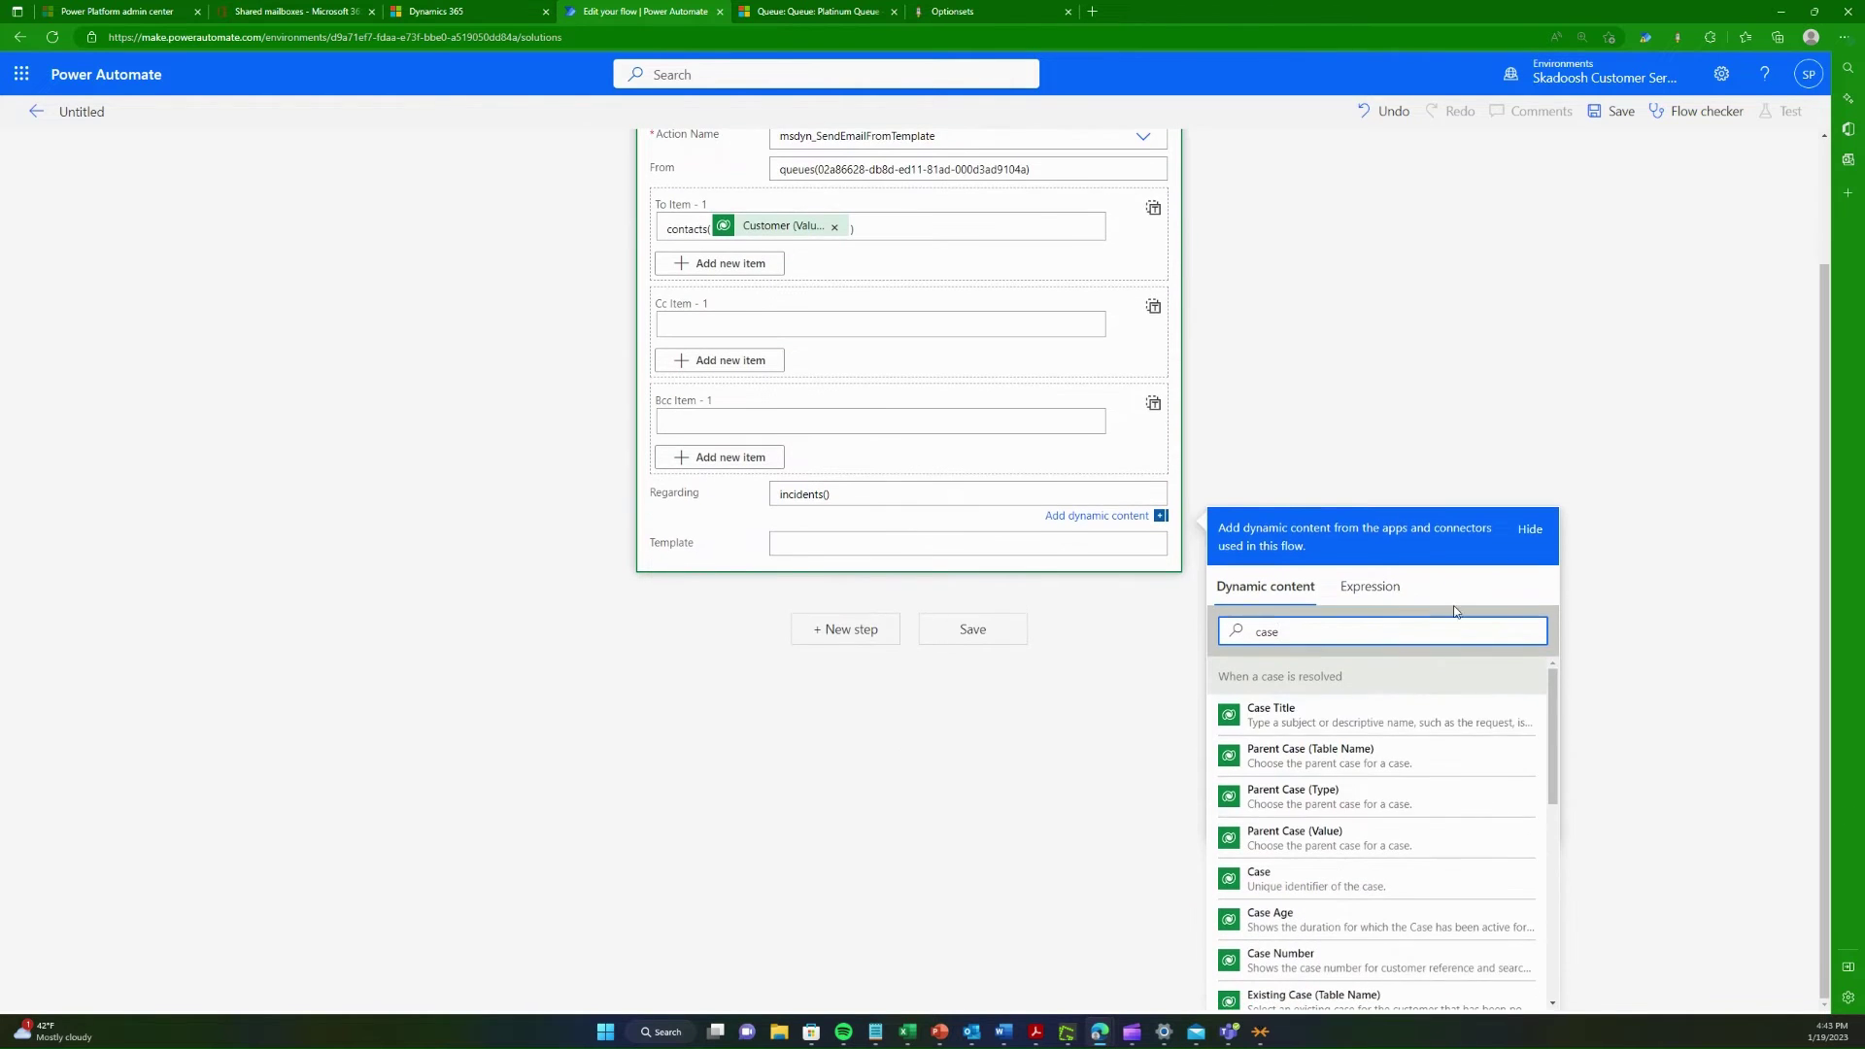
left_click(1279, 879)
scroll(898, 811, "up", 2)
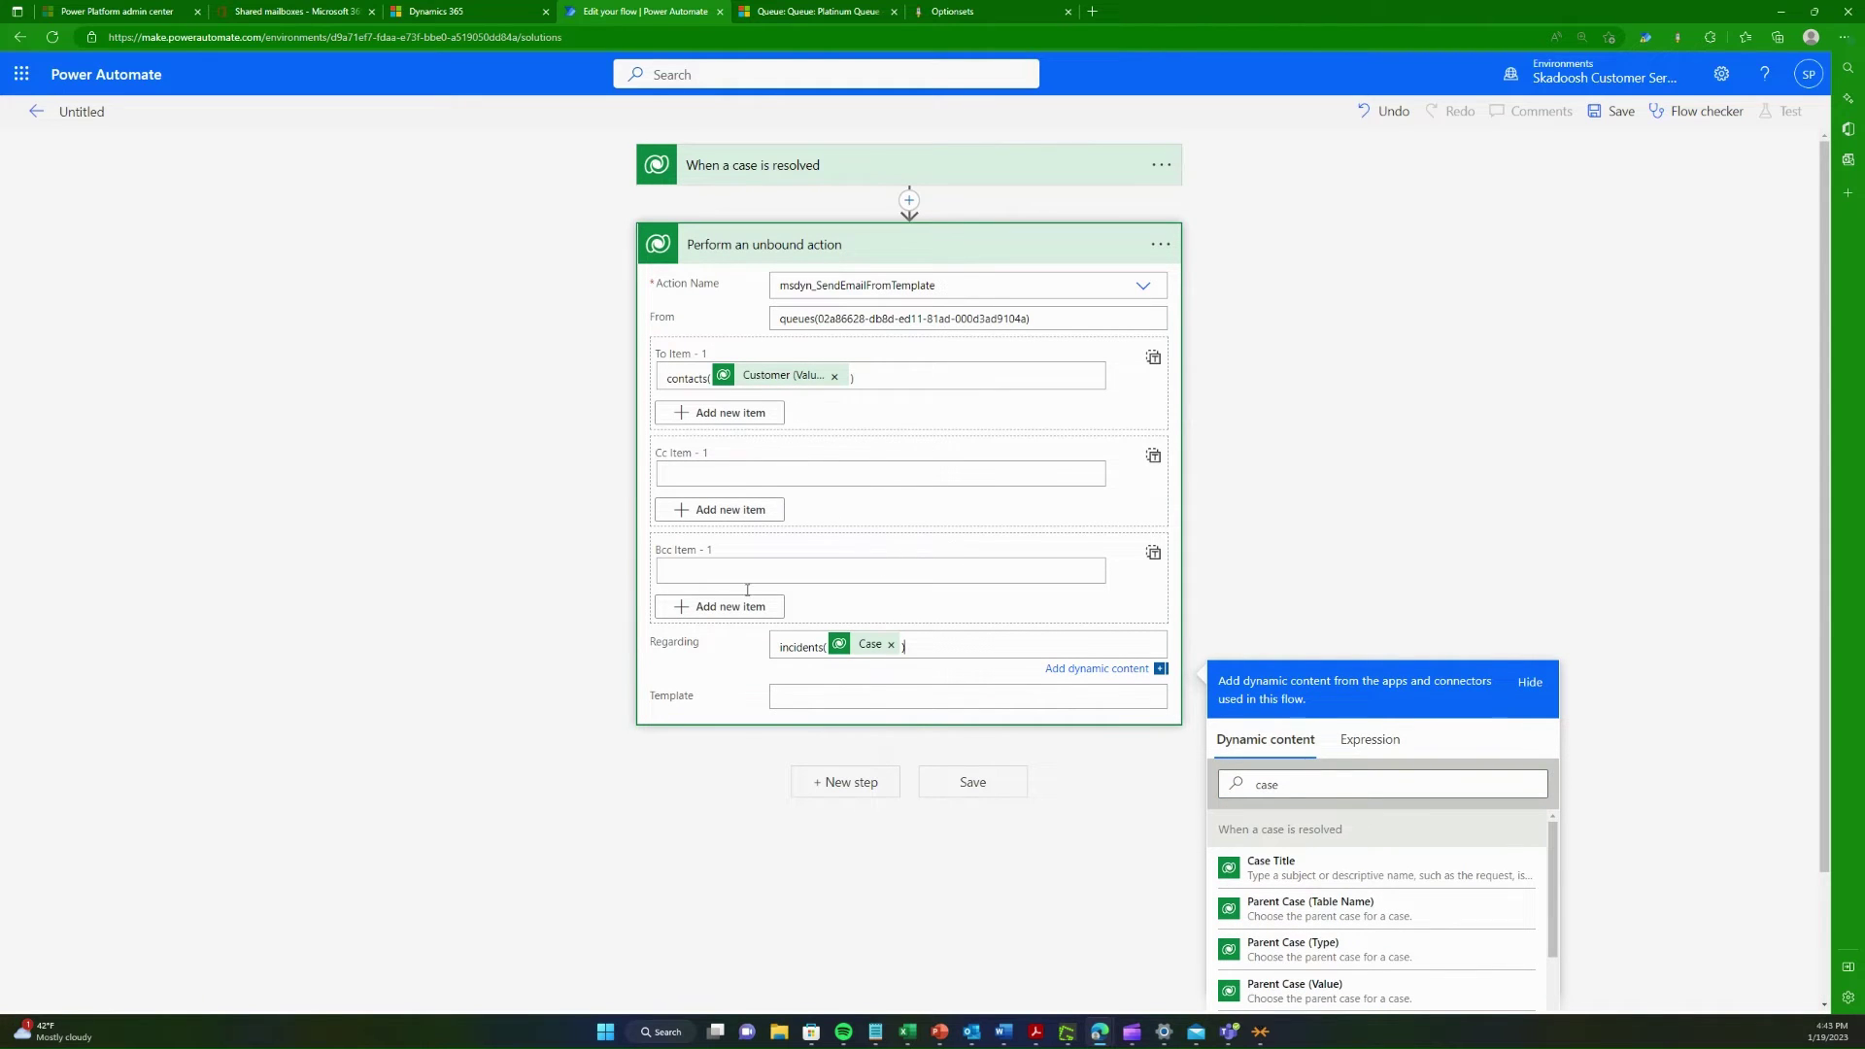
Step: Enter templates() as the Template value of the unbound action
left_click(827, 696)
type("temp")
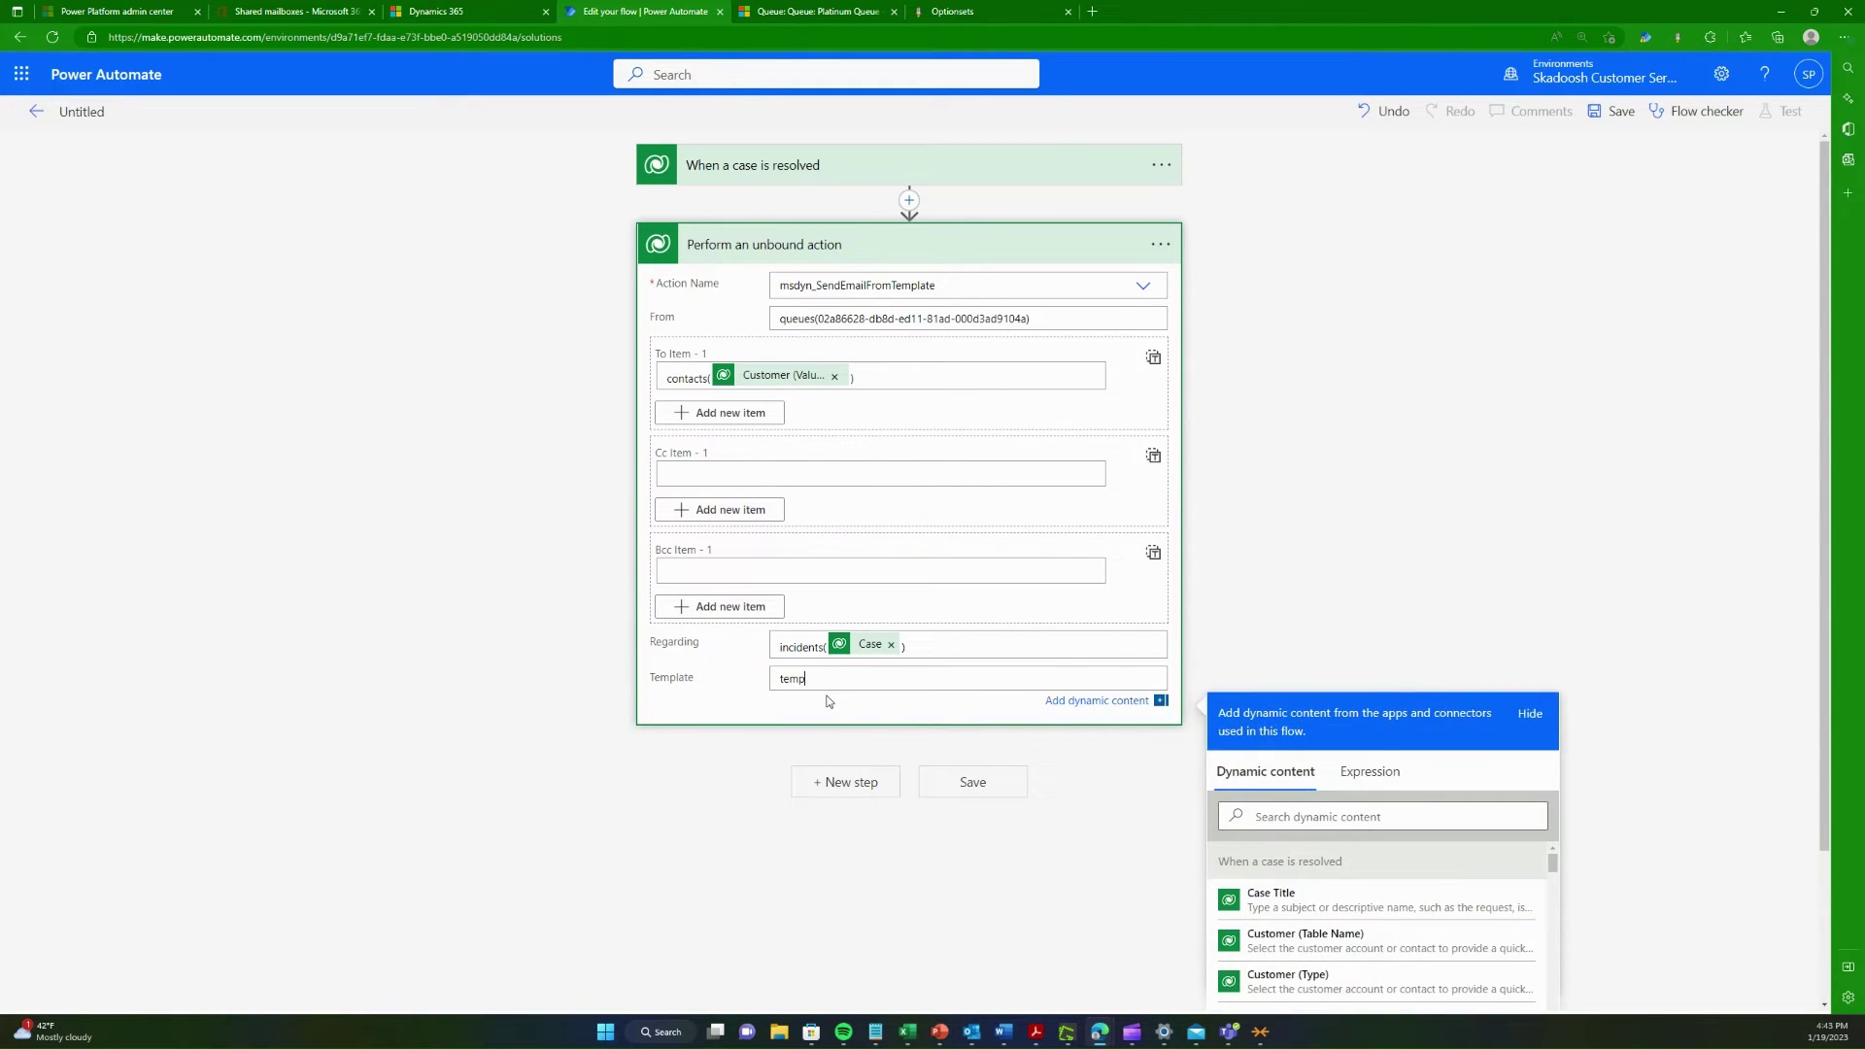
type("lates()")
Step: Switch to Customer Service Hub and open the email templates list in the Service area
left_click(849, 11)
left_click(131, 993)
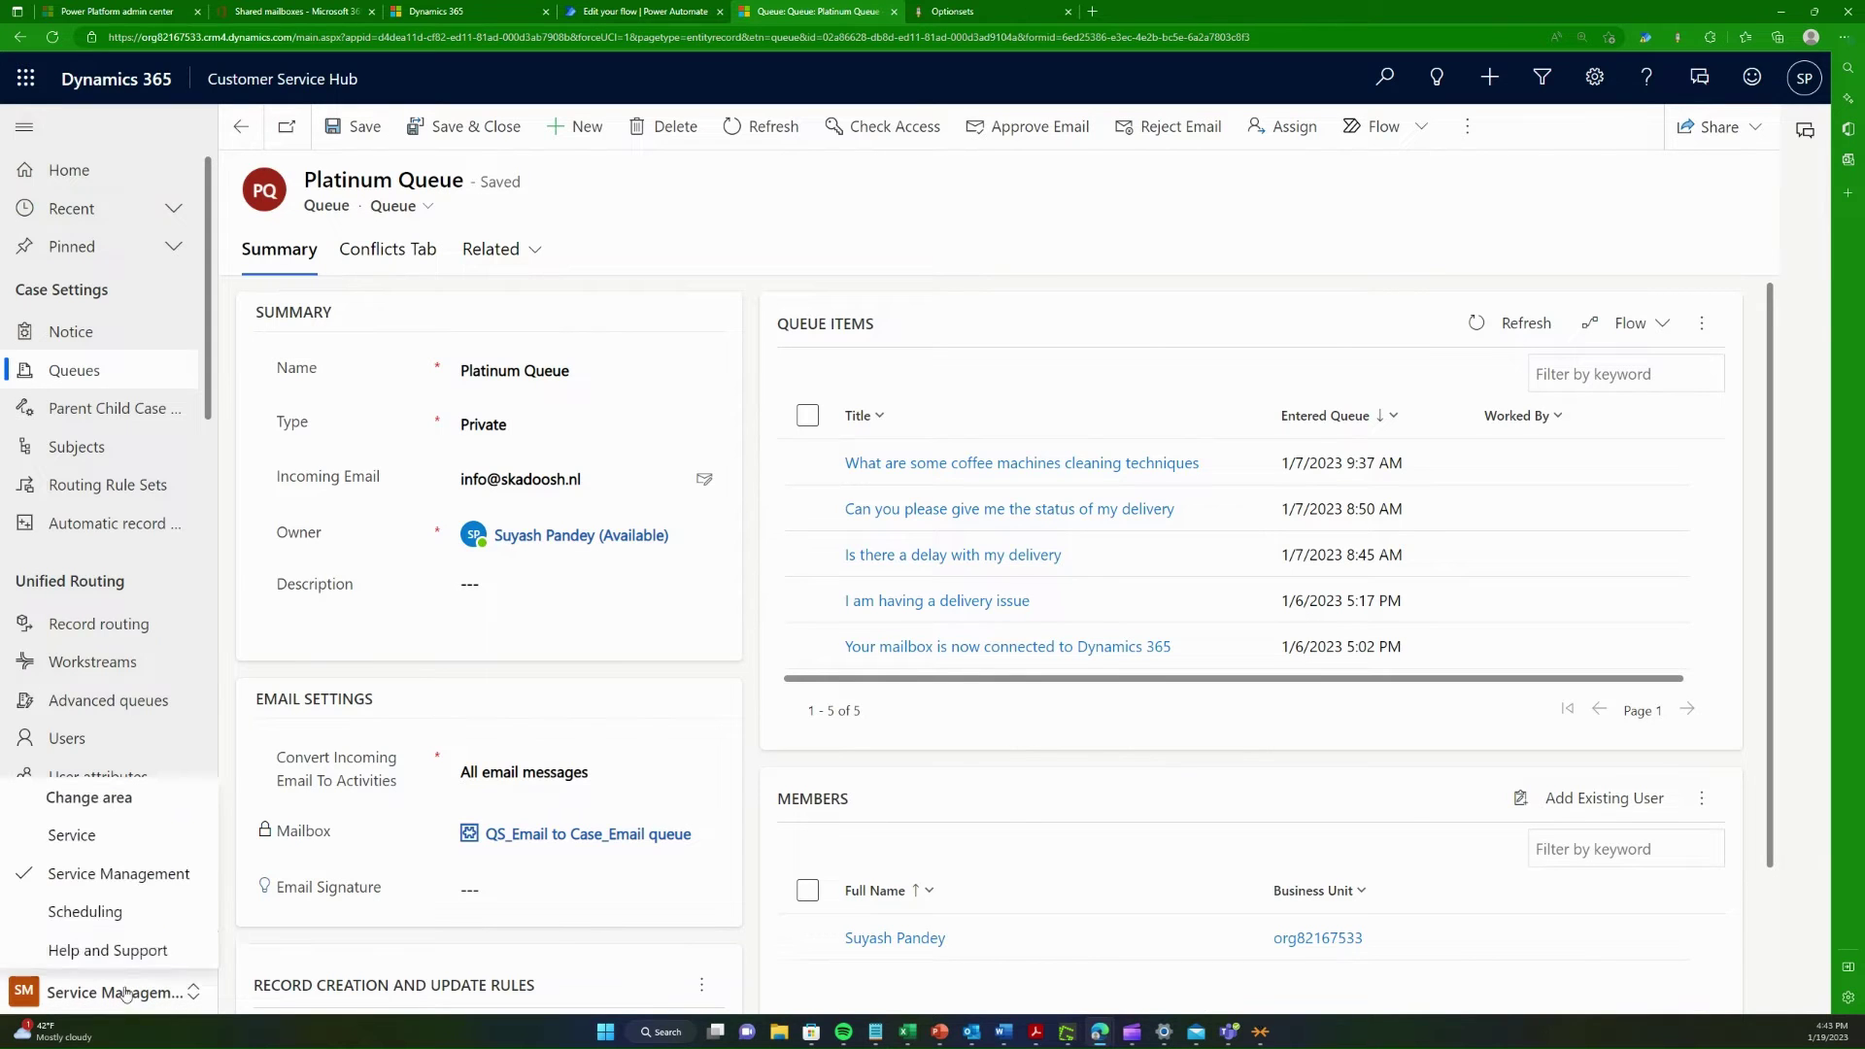
left_click(134, 840)
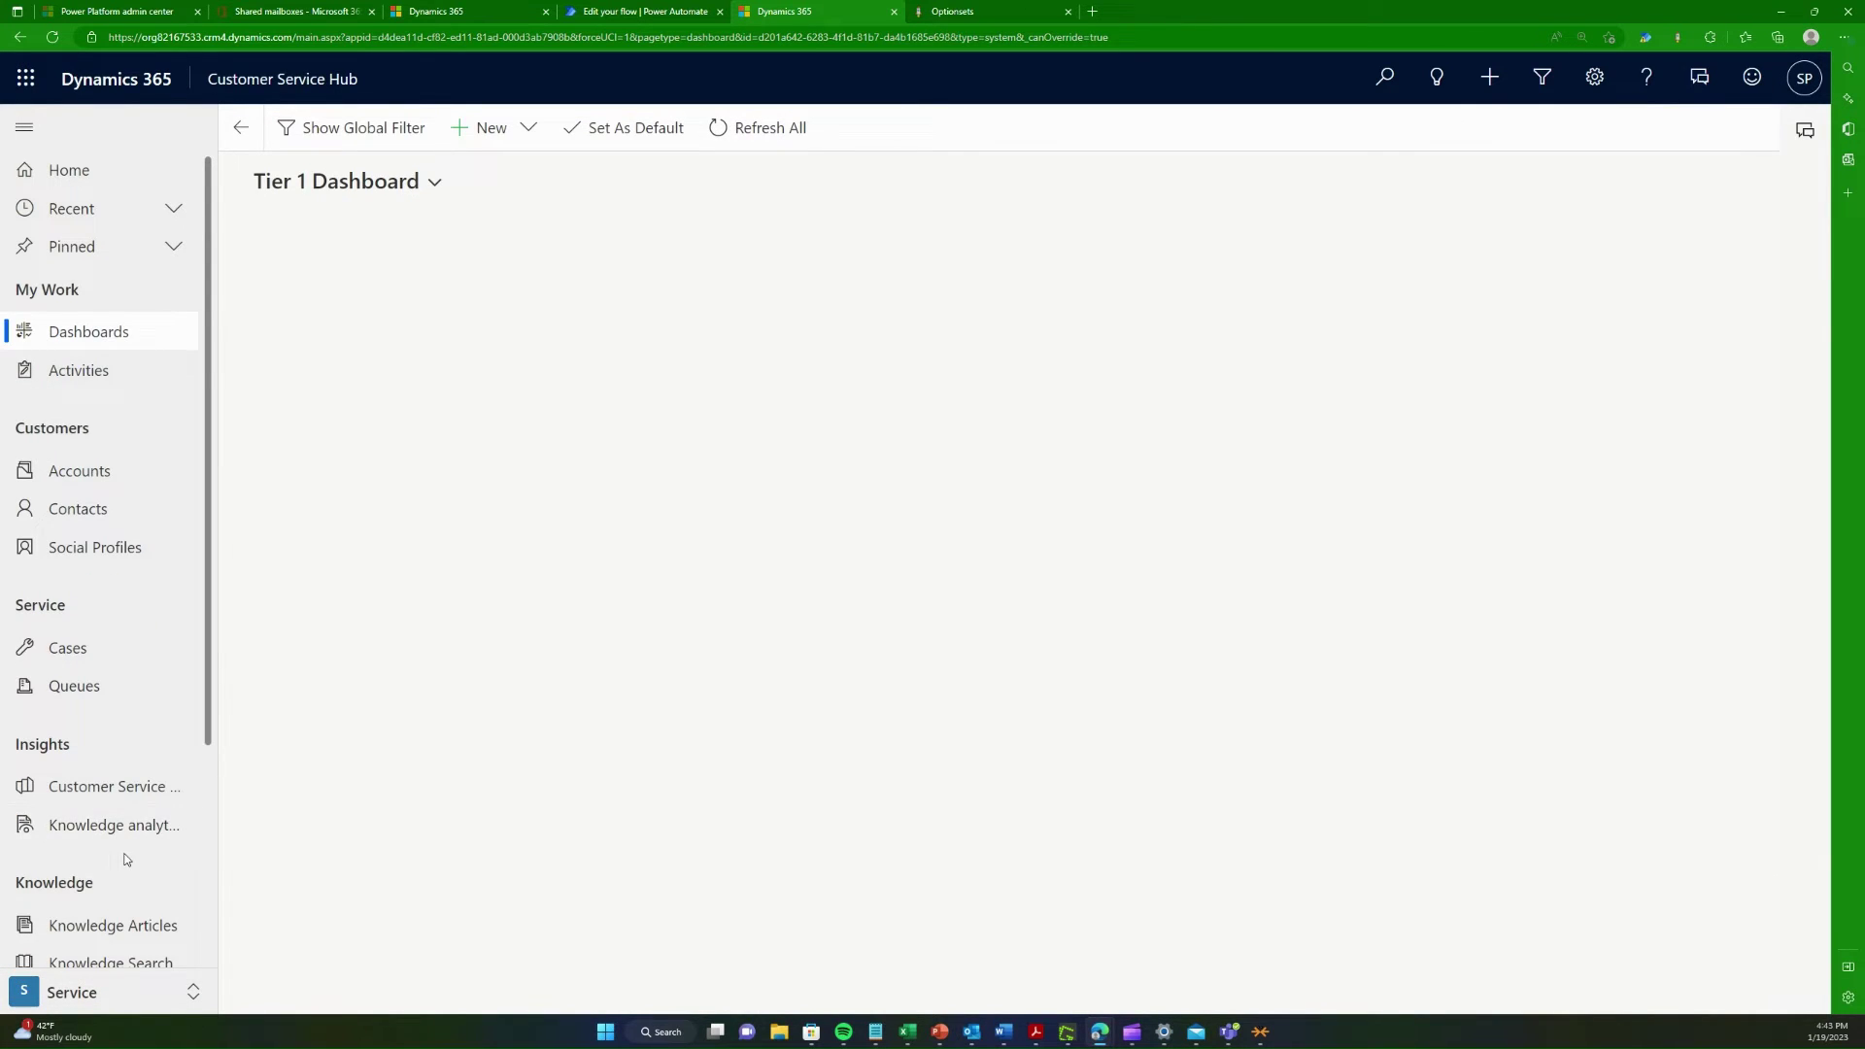
scroll(130, 874, "down", 3)
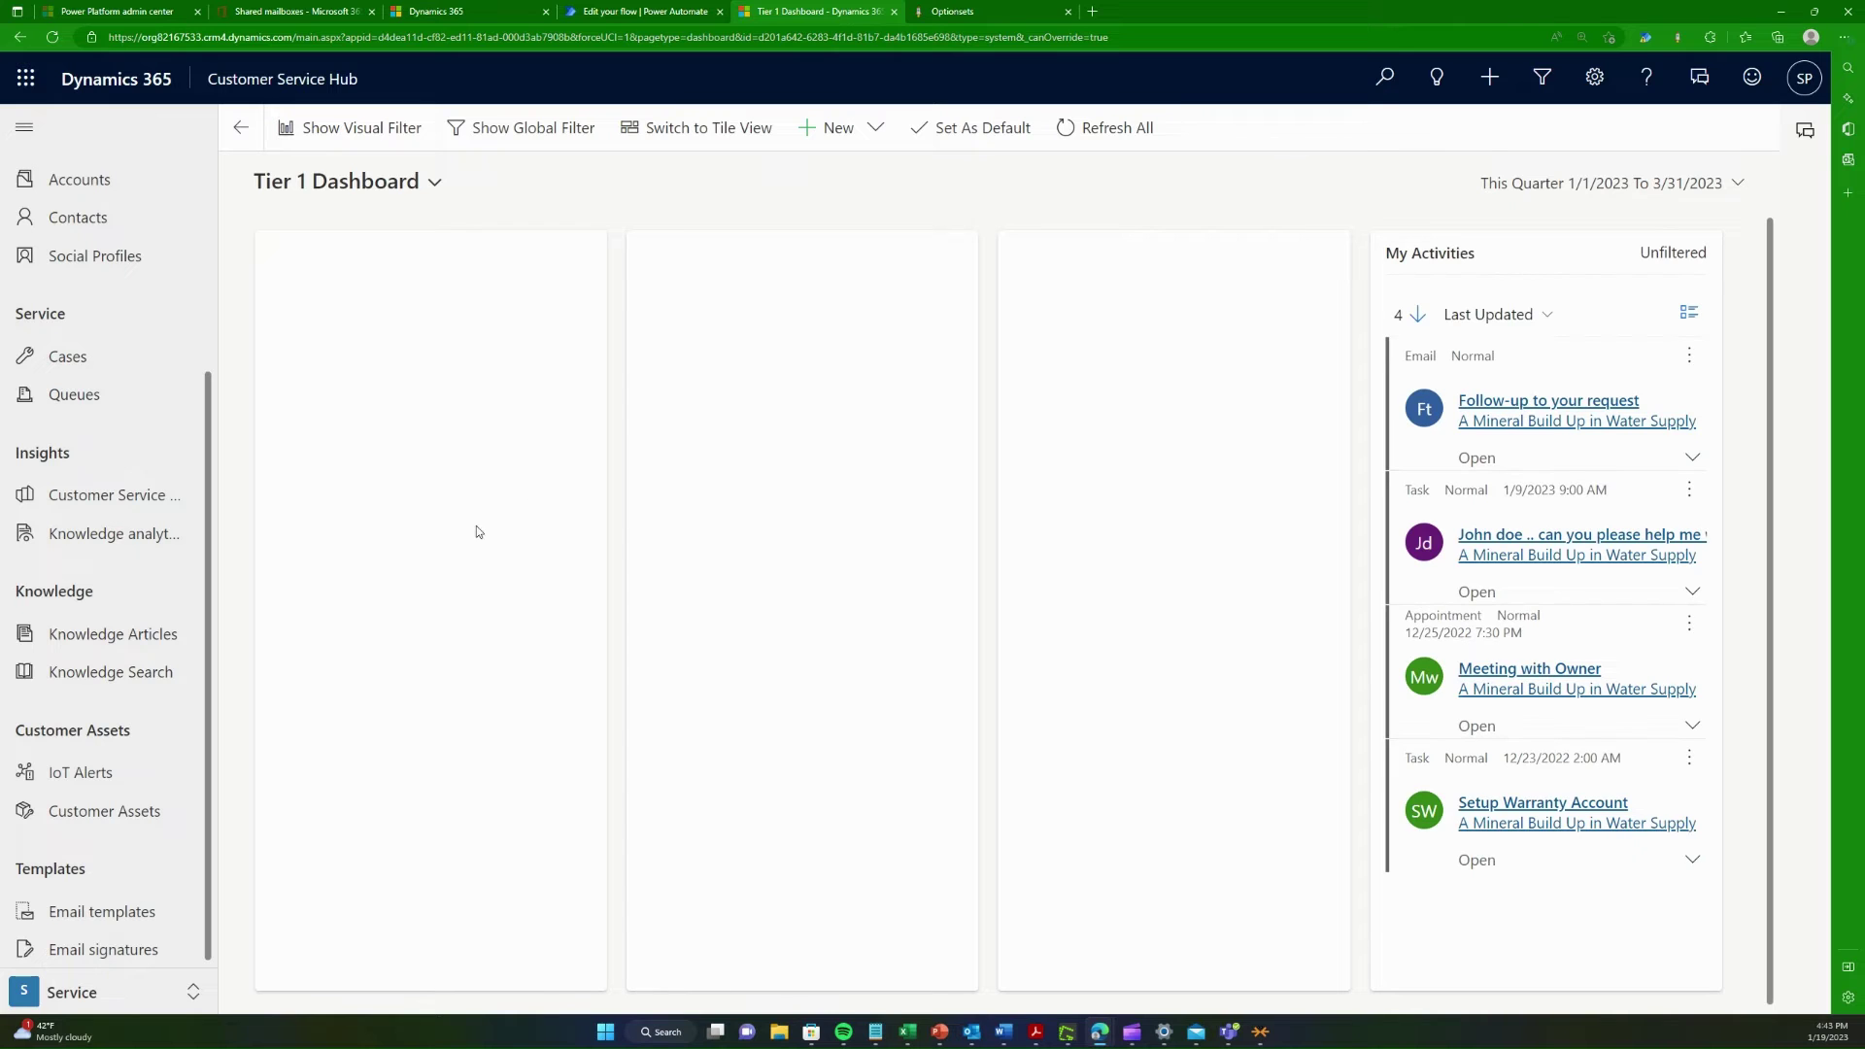
left_click(126, 913)
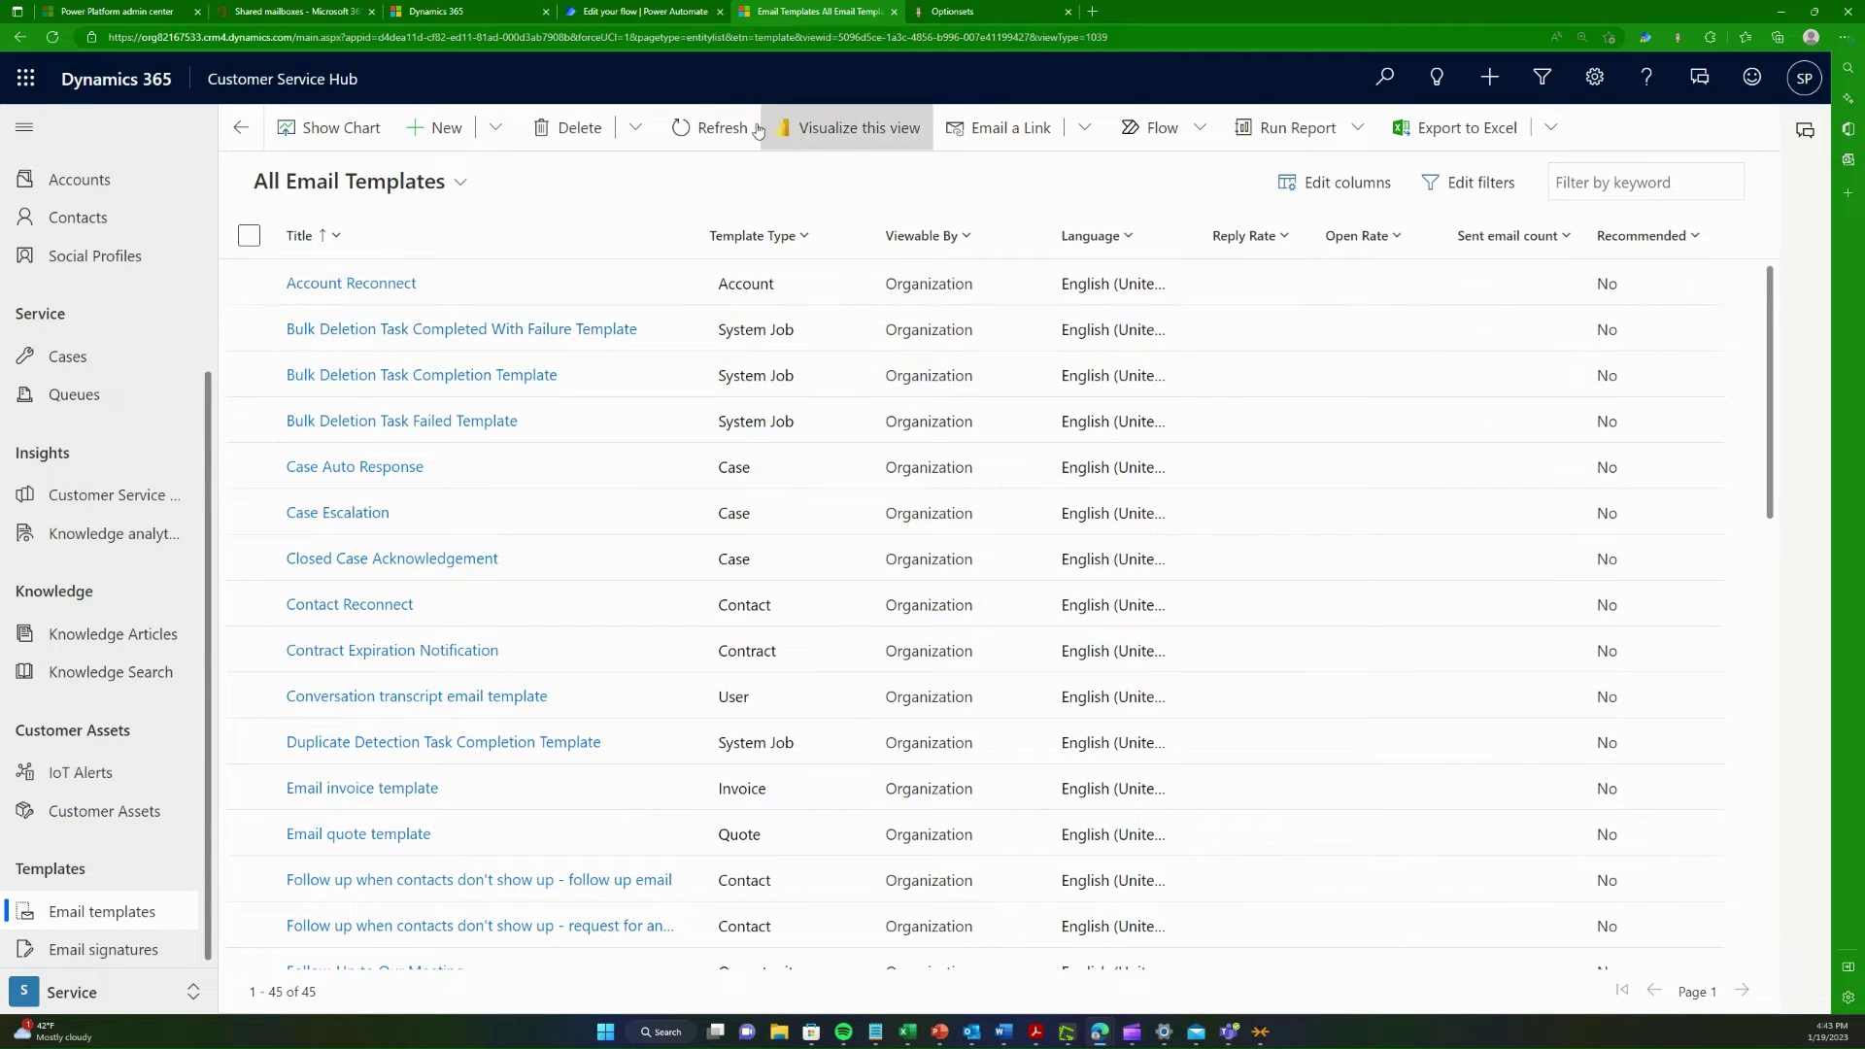
left_click(646, 11)
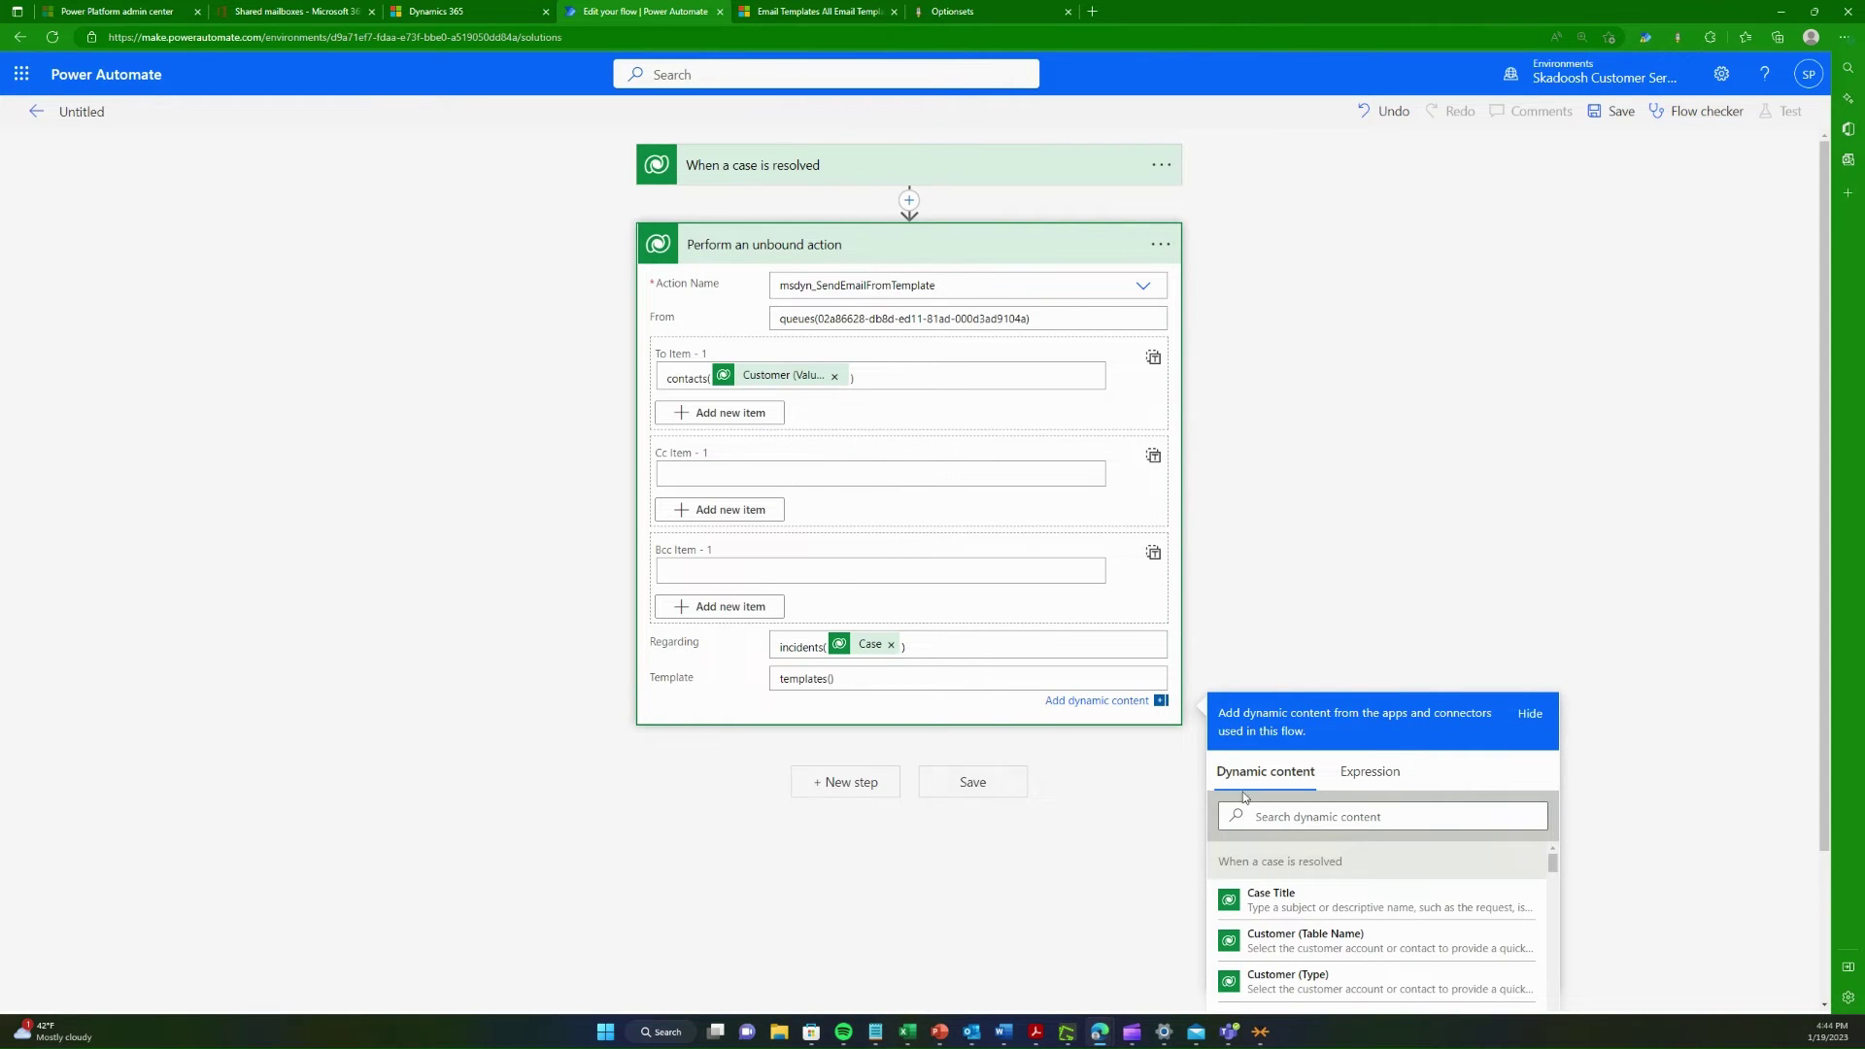
left_click(1343, 372)
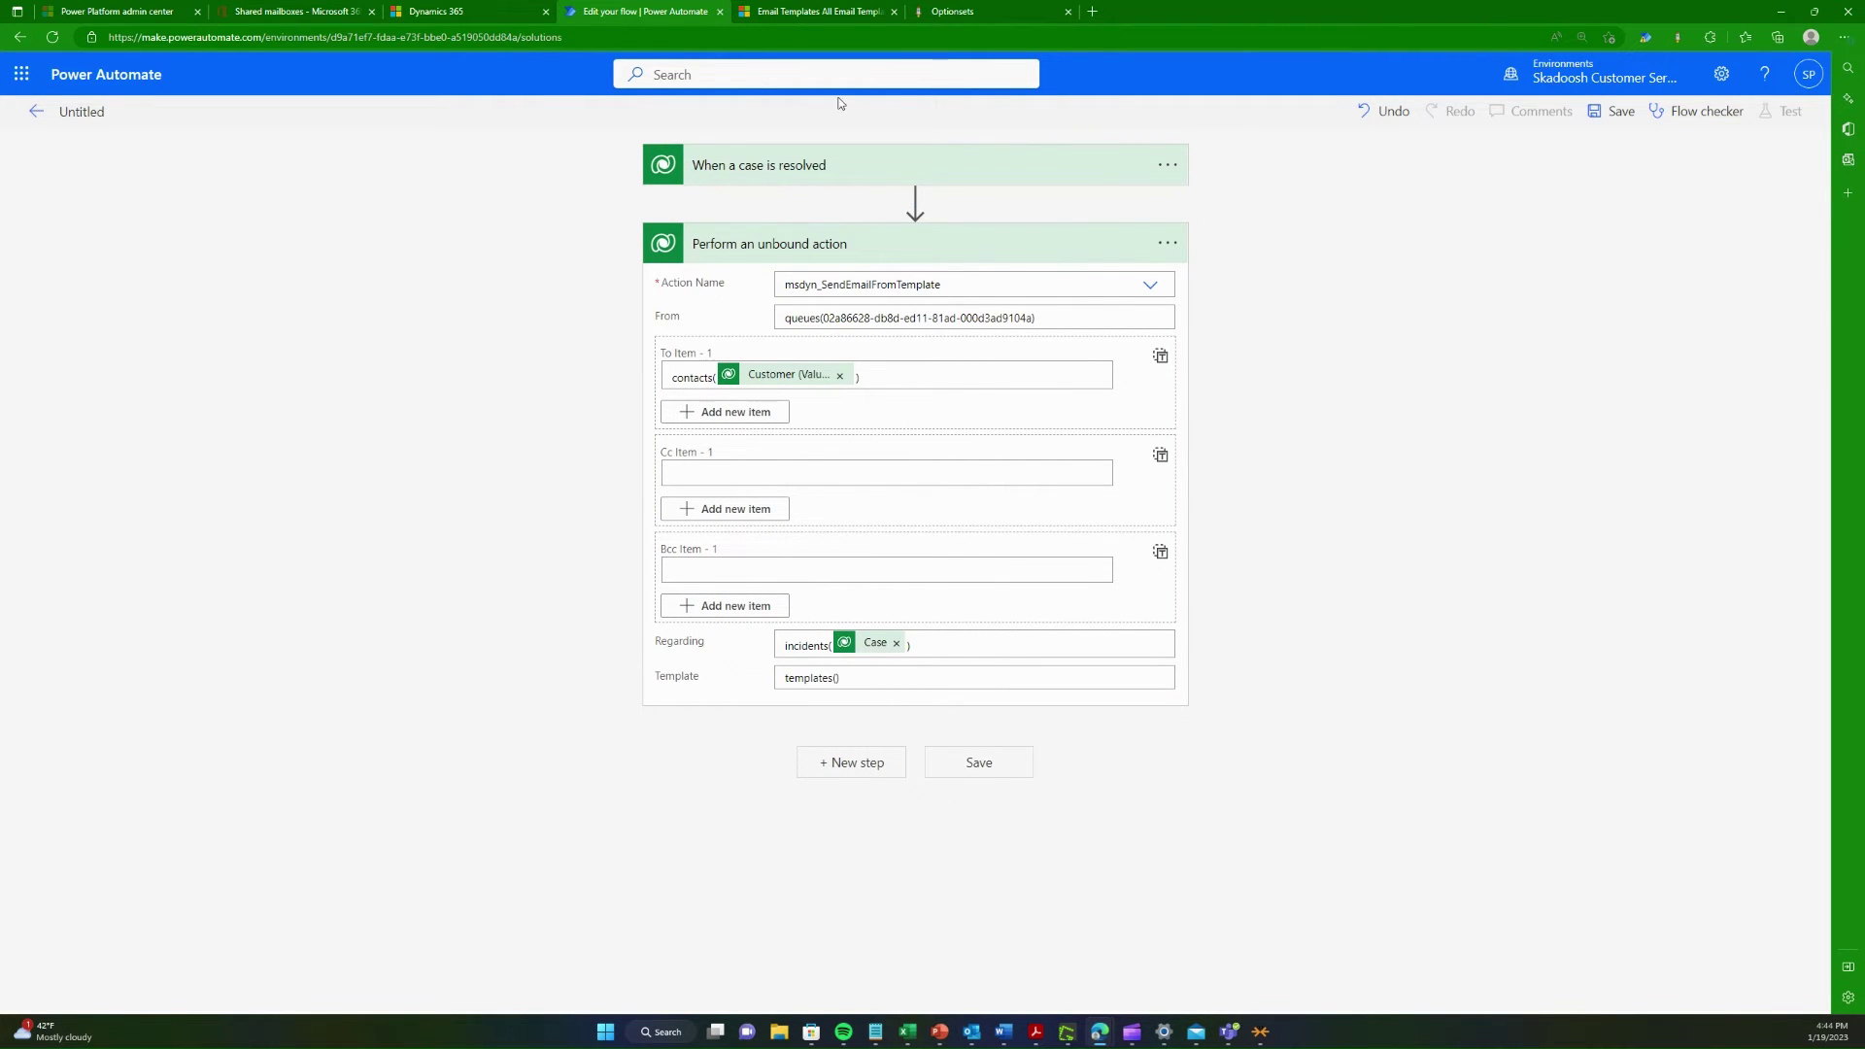
left_click(805, 11)
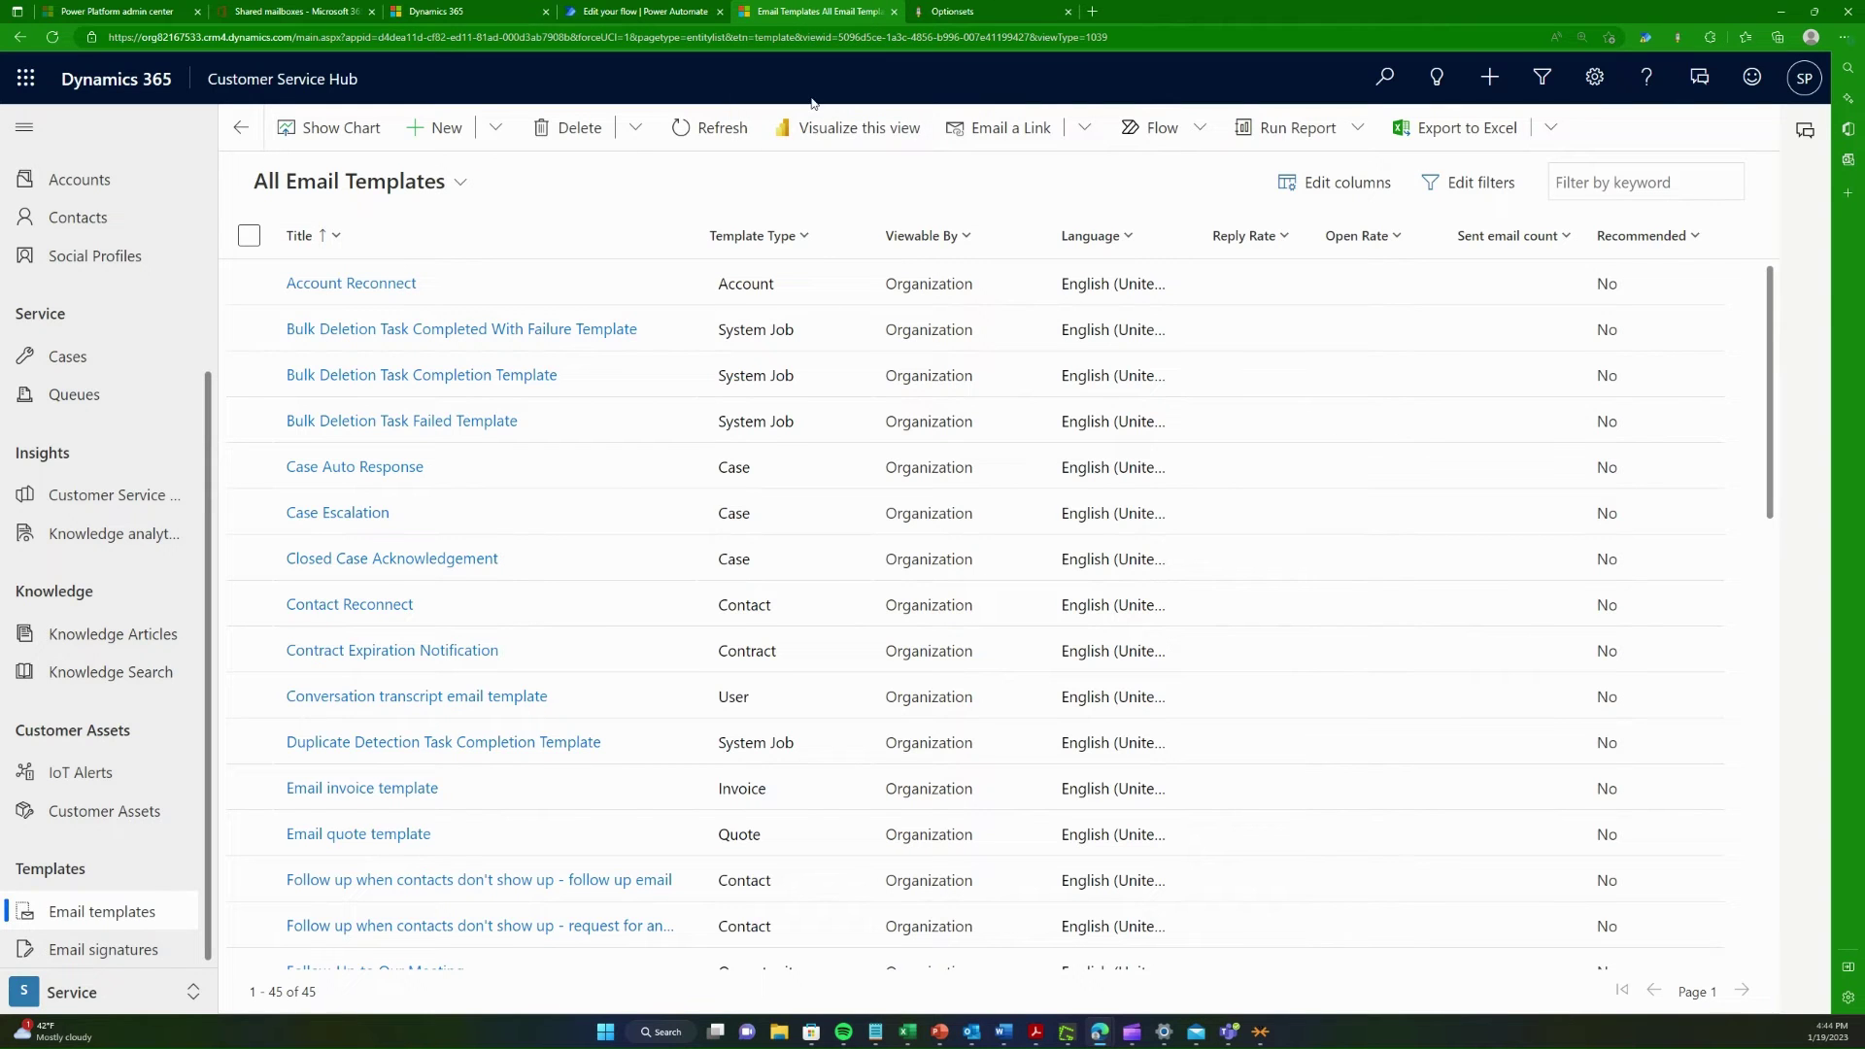
left_click(788, 244)
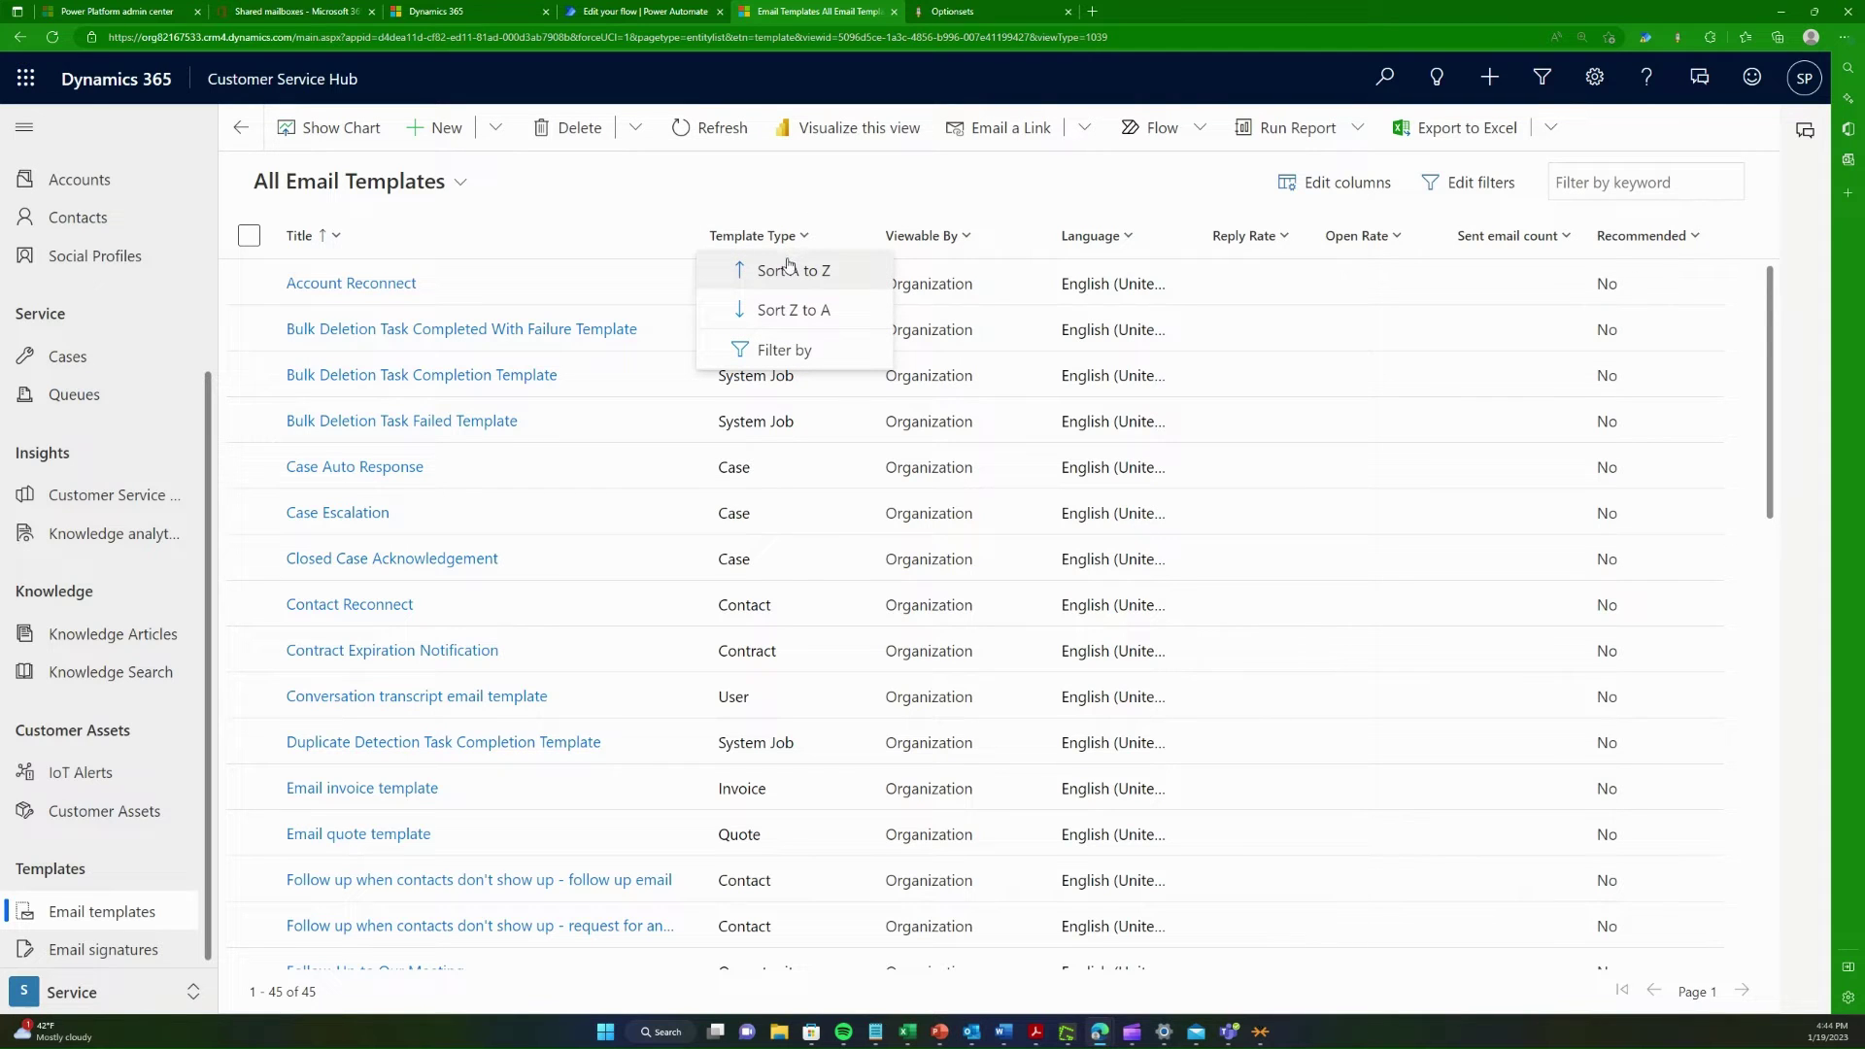
left_click(777, 349)
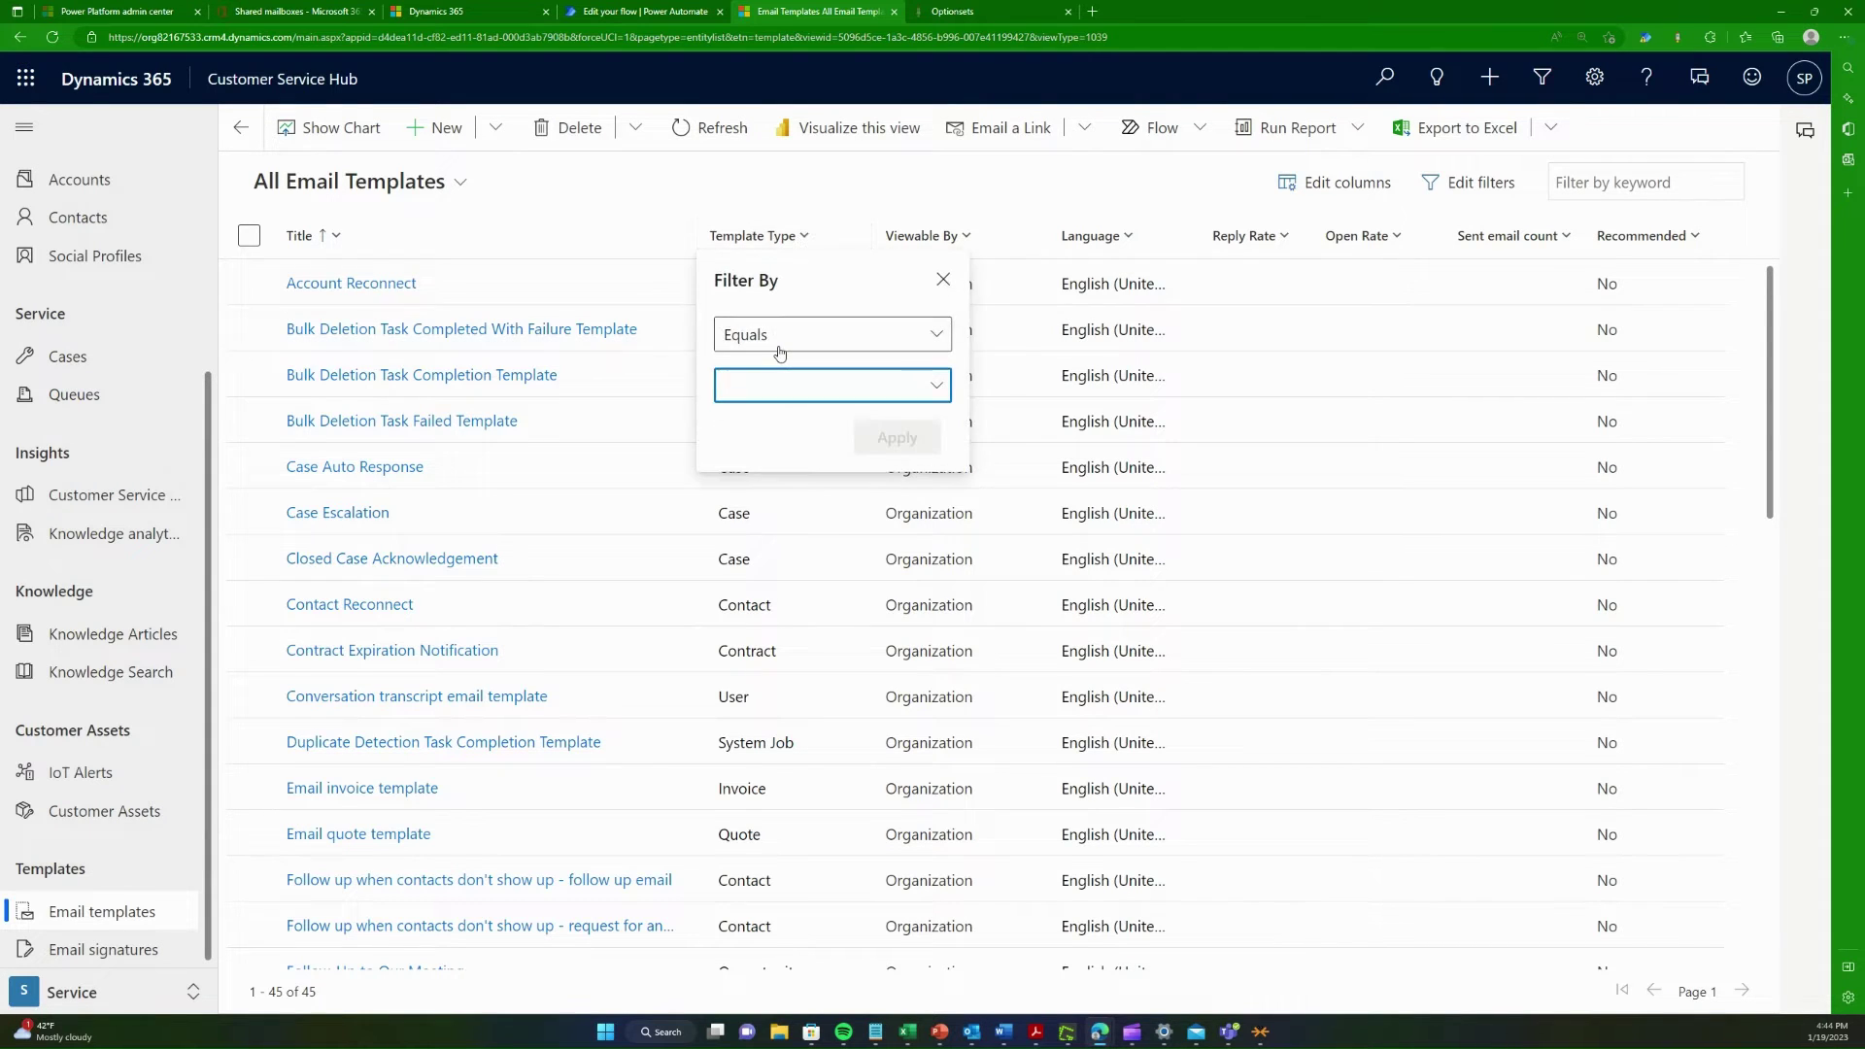
left_click(845, 187)
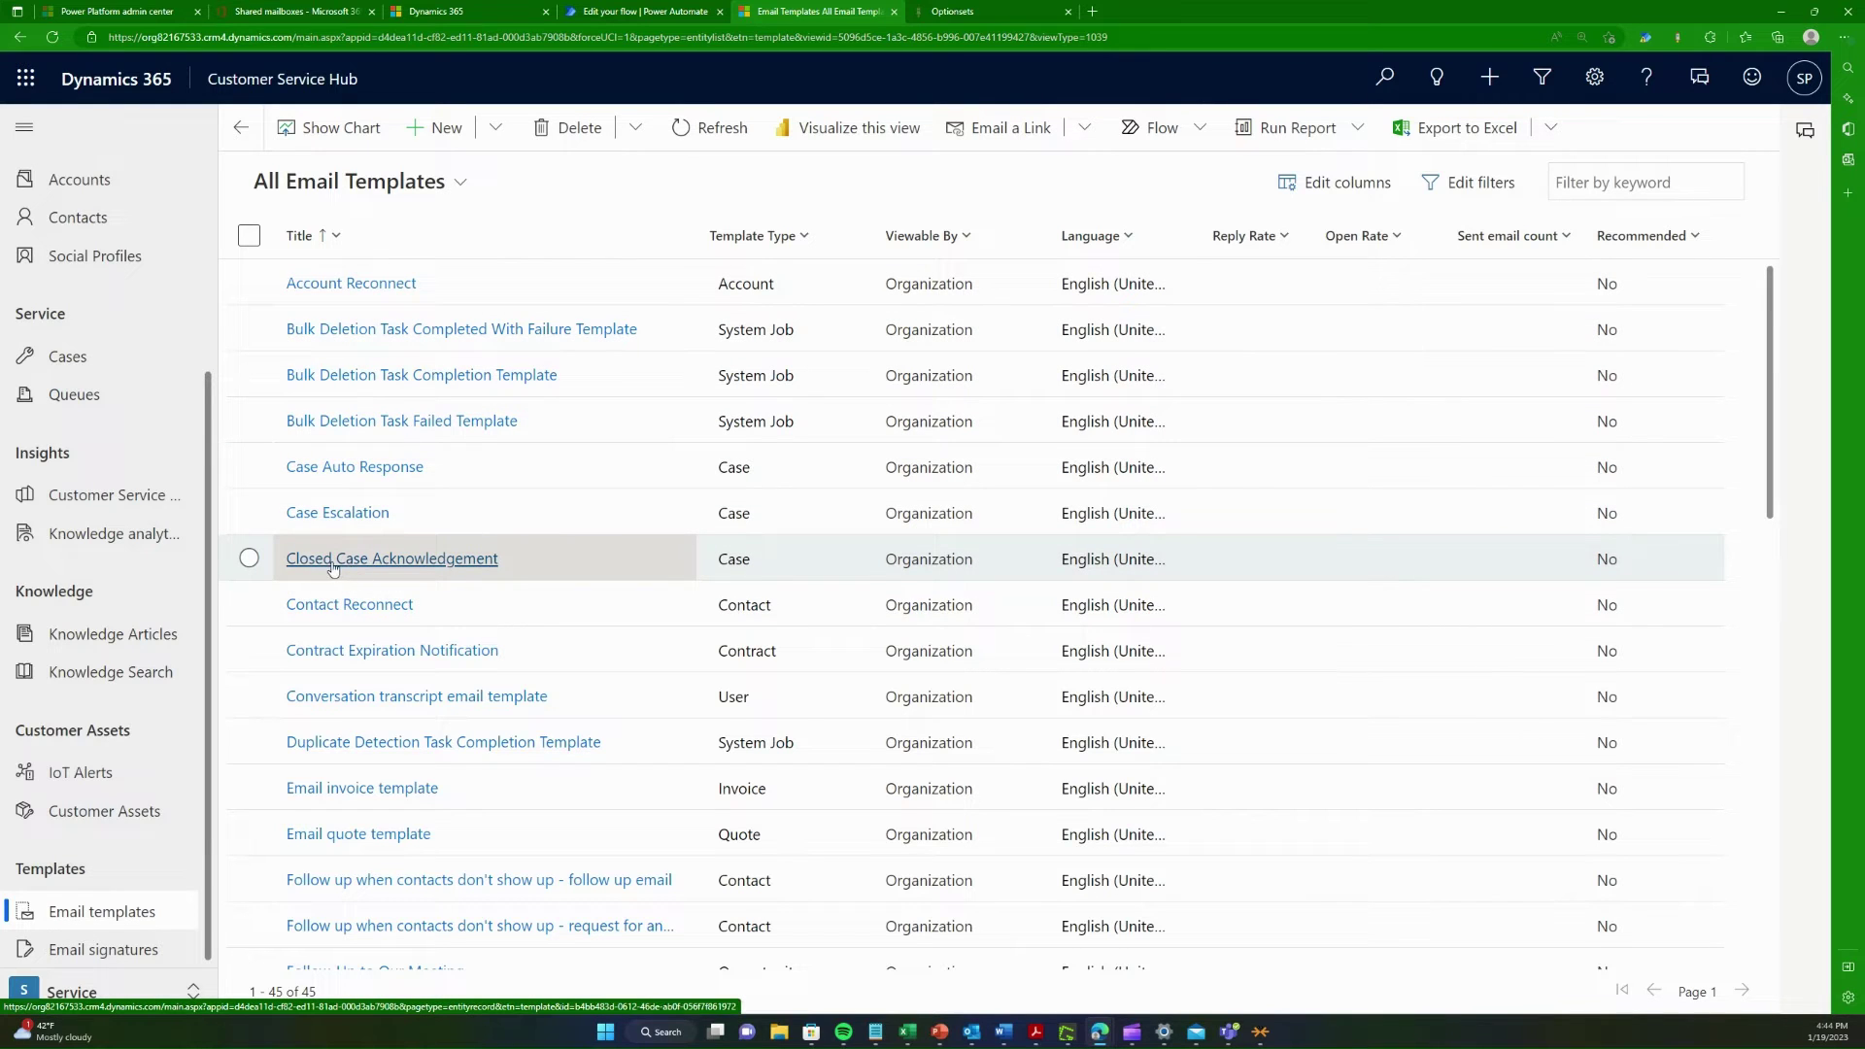
Step: Open the Closed Case Acknowledgement email template and review its subject and body
left_click(333, 568)
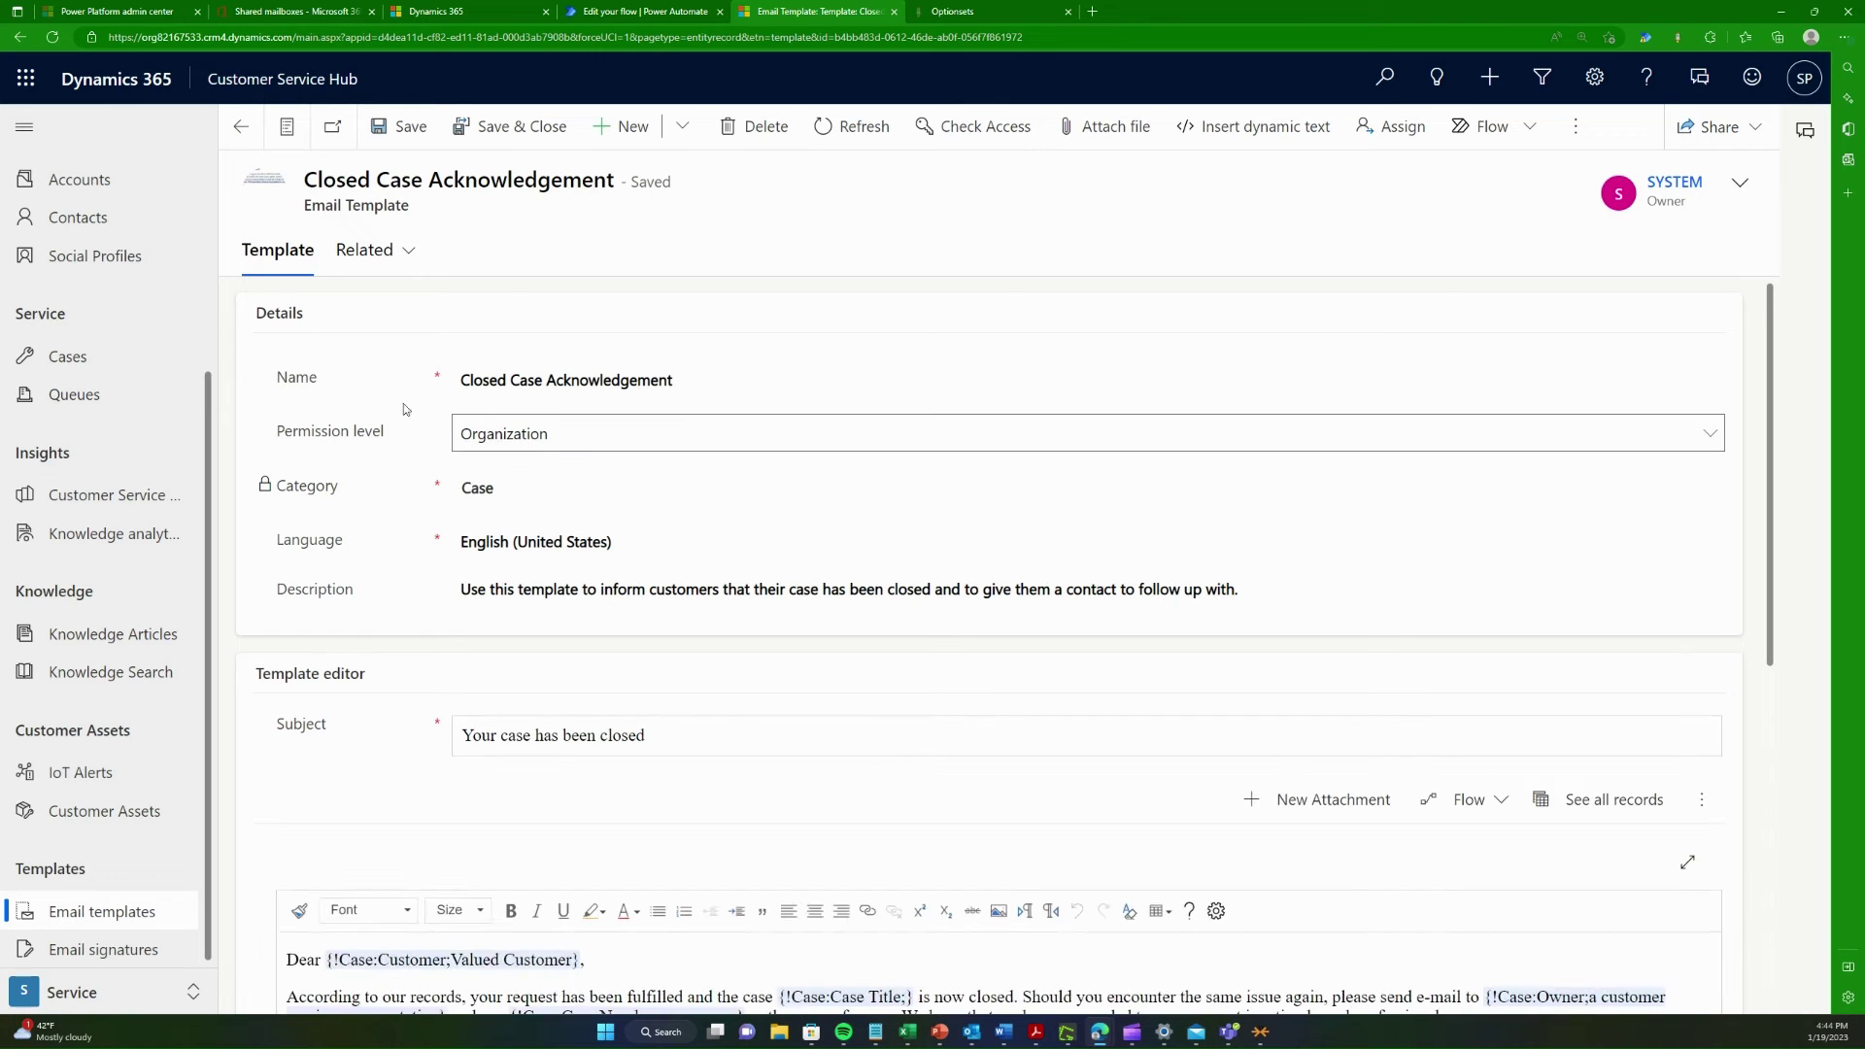
scroll(461, 515, "down", 1)
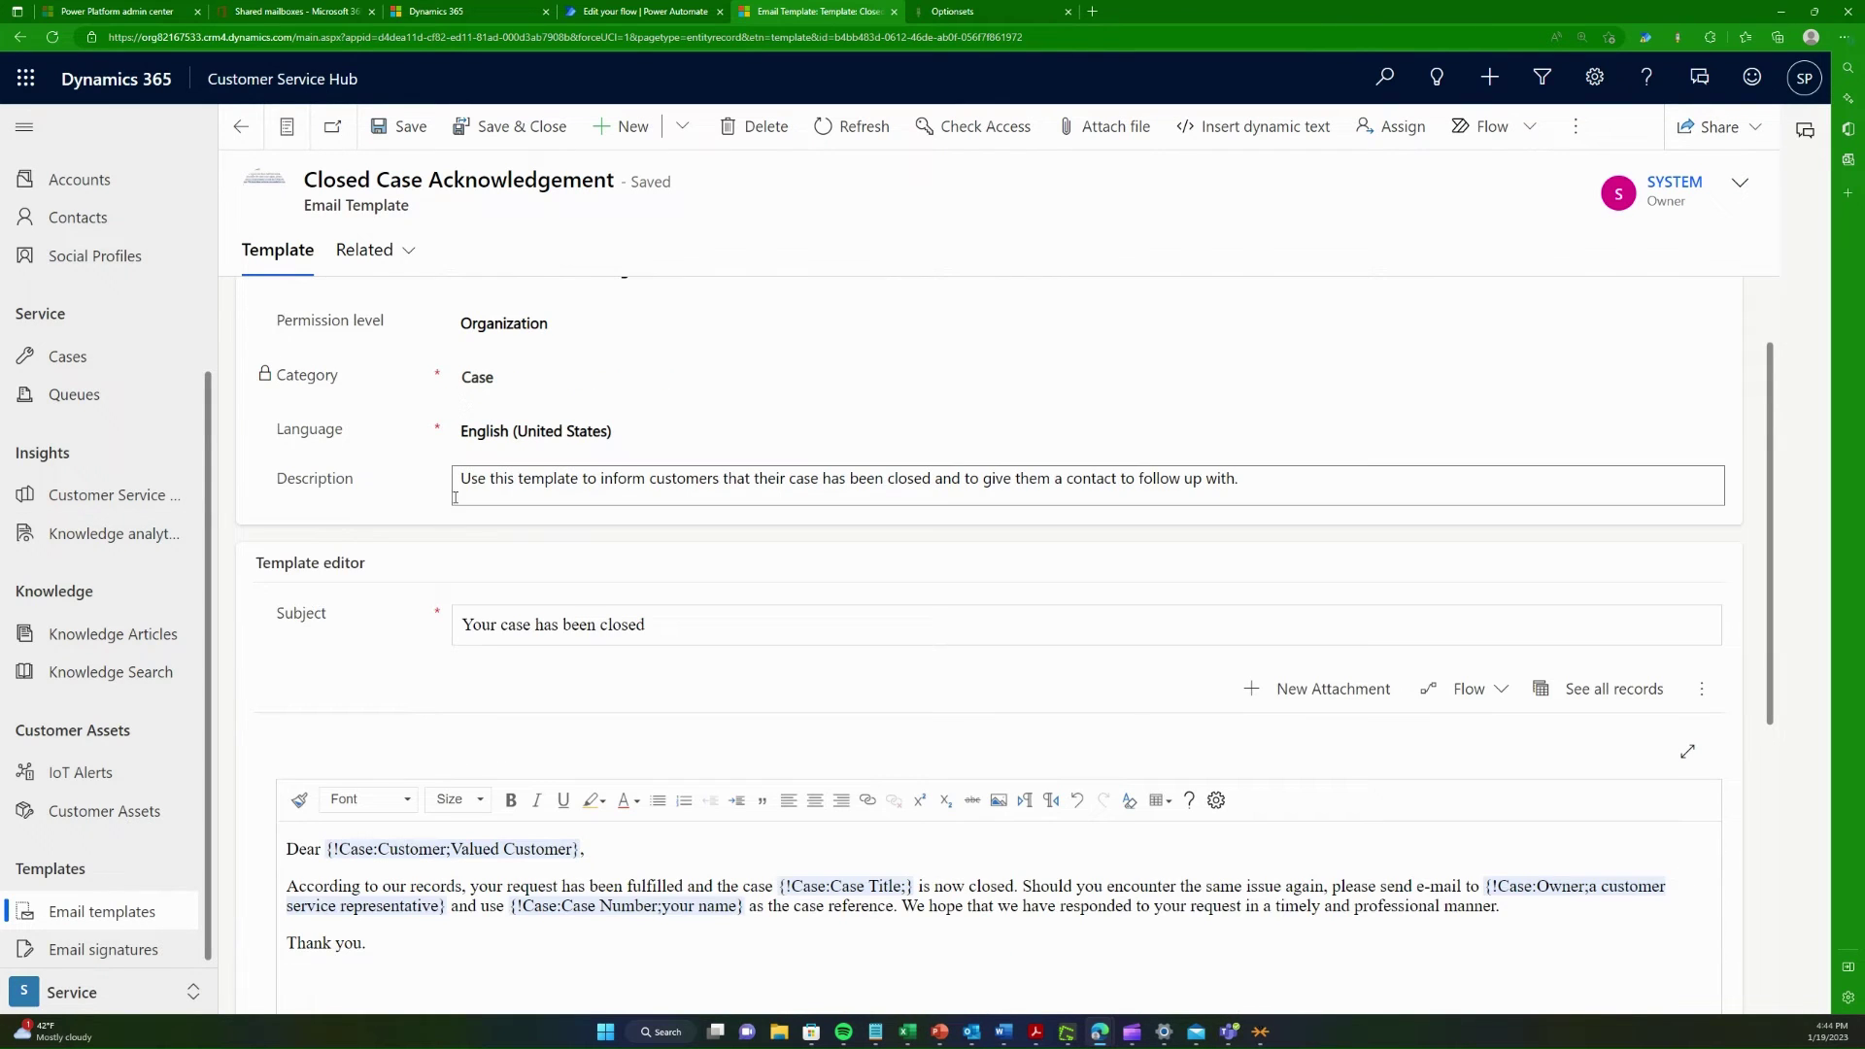
Step: Examine the template's subject line, body wording and dynamic placeholders for customer, case title, owner and case number
scroll(514, 654, "down", 1)
scroll(514, 654, "down", 1)
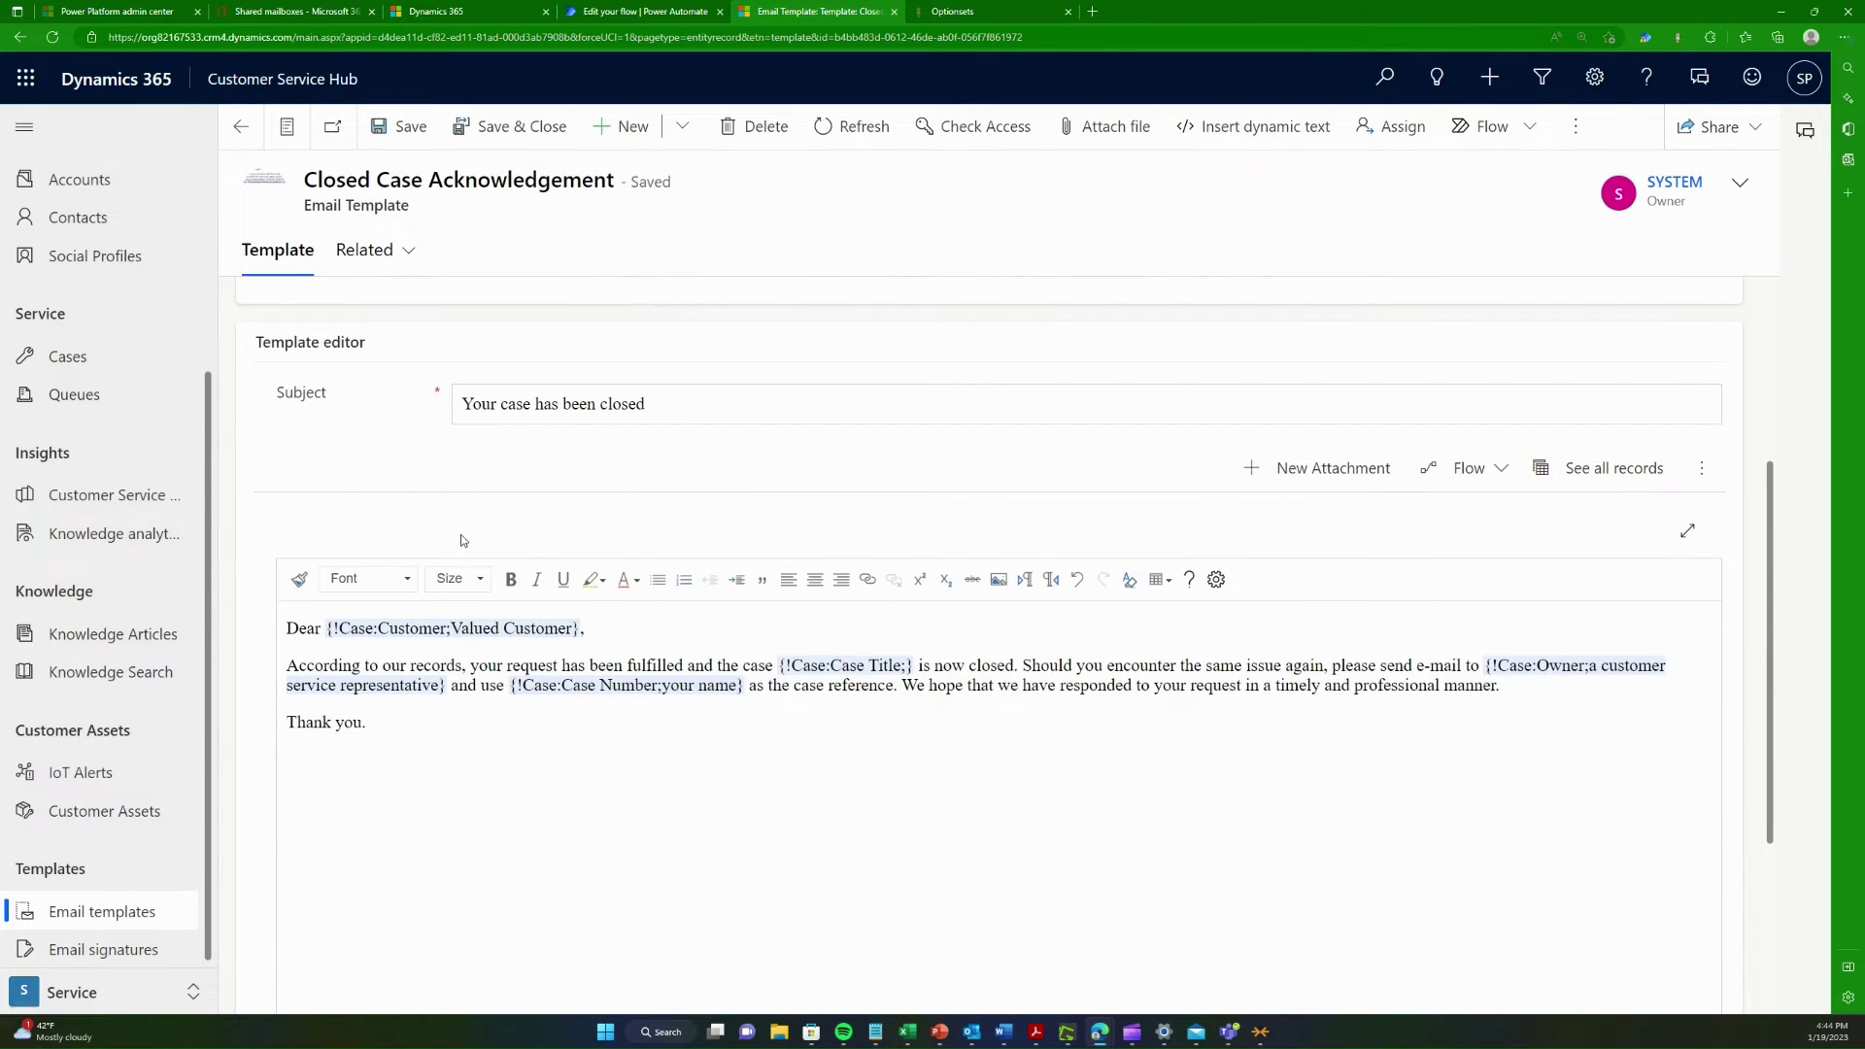
left_click(525, 400)
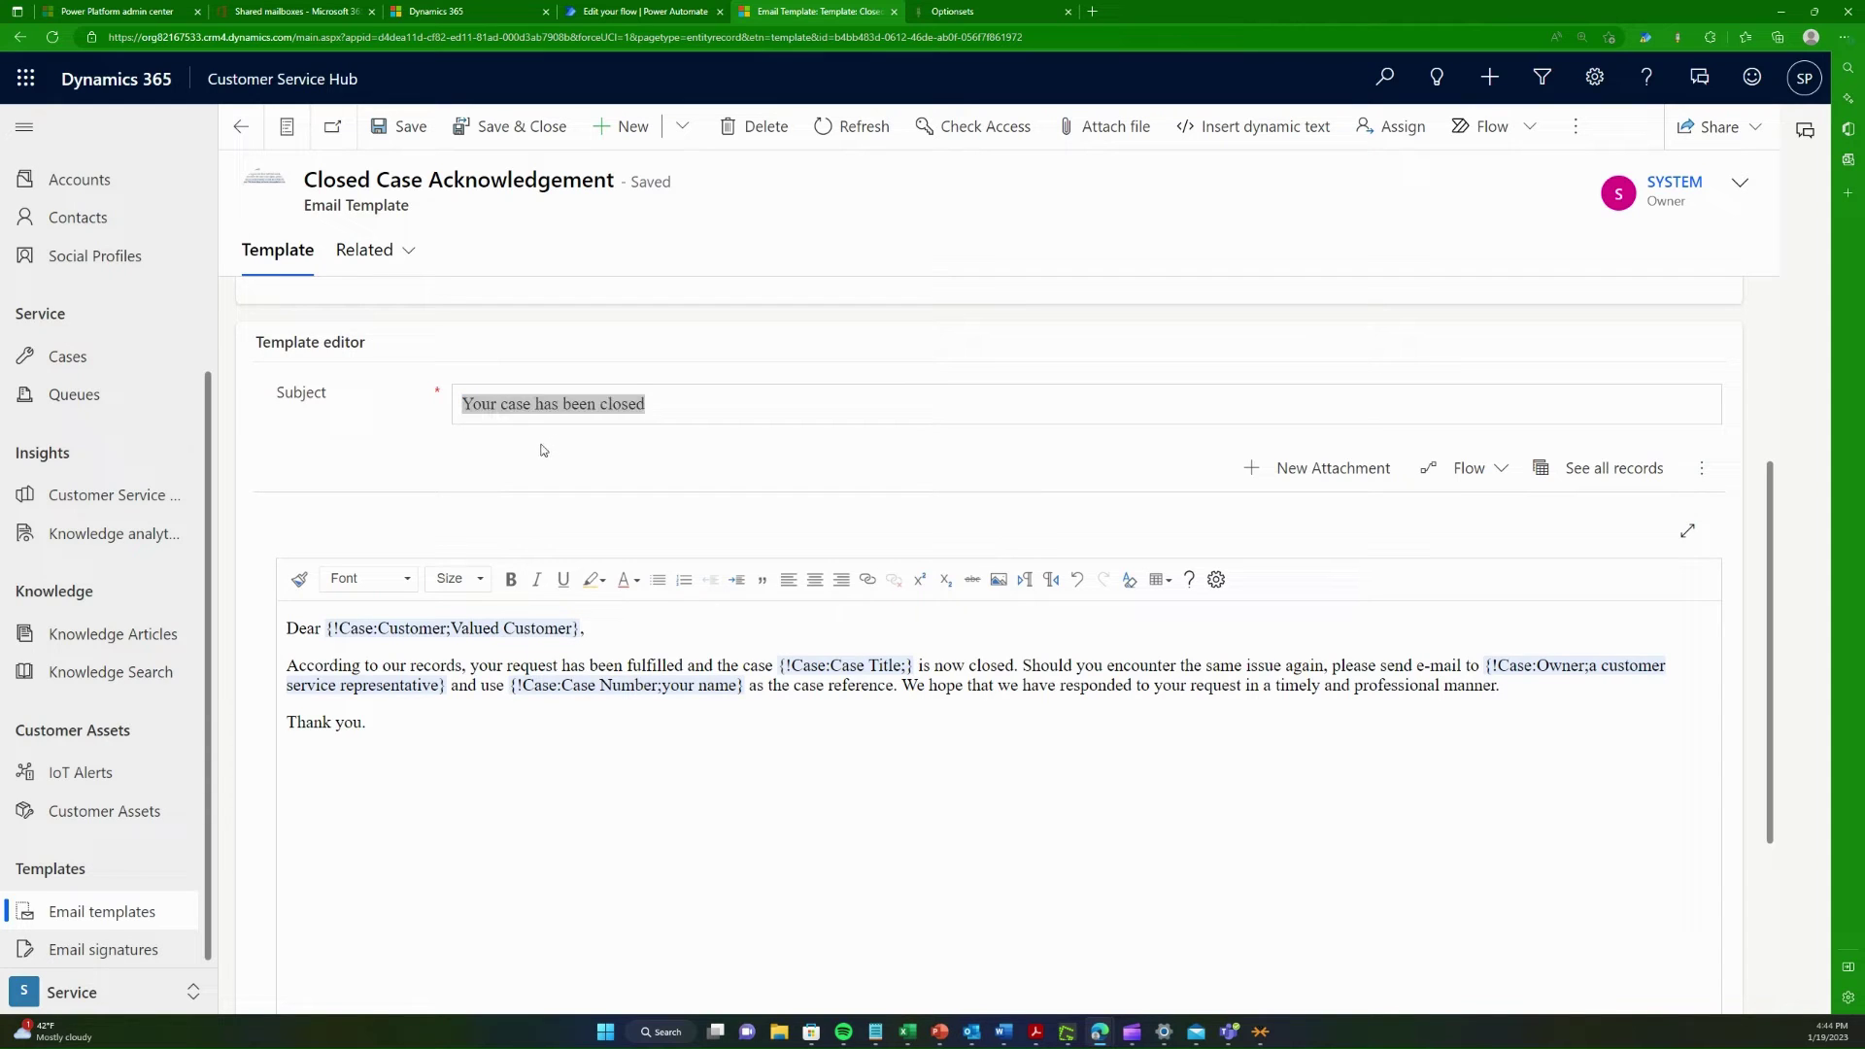
left_click(536, 417)
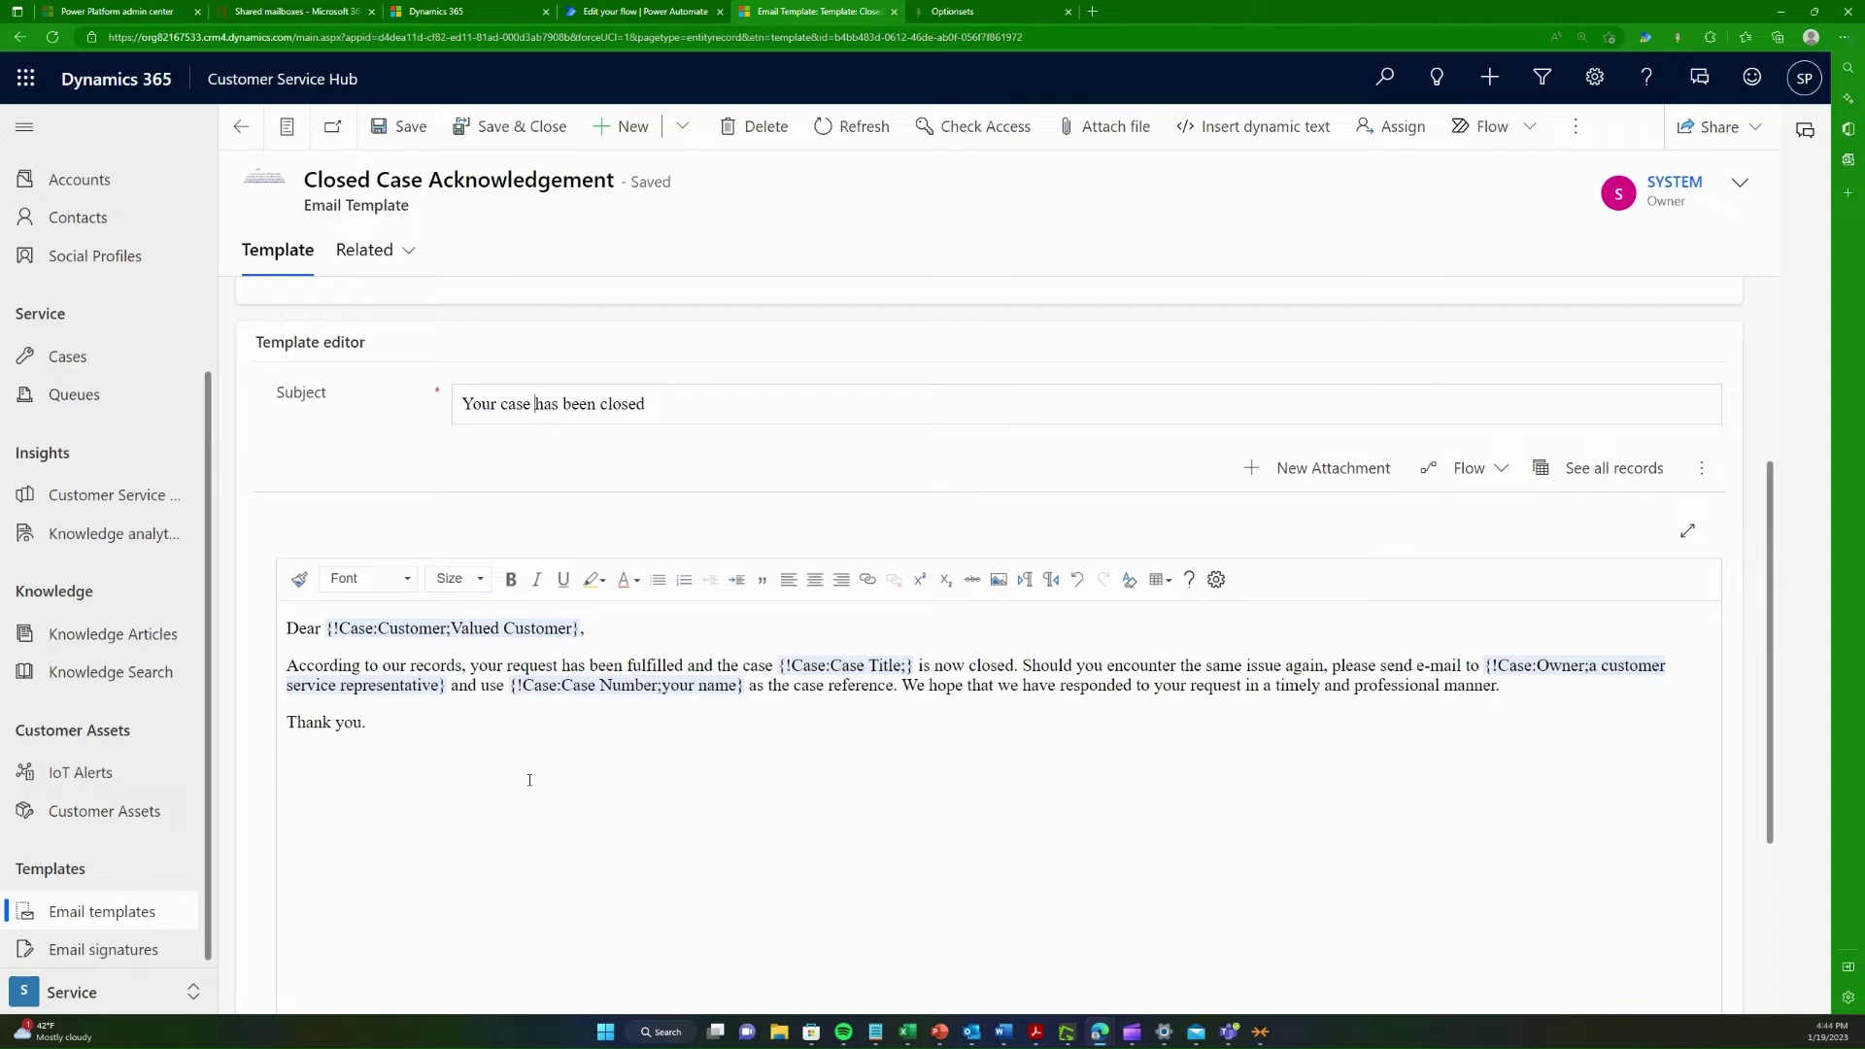
left_click_drag(406, 753, 286, 626)
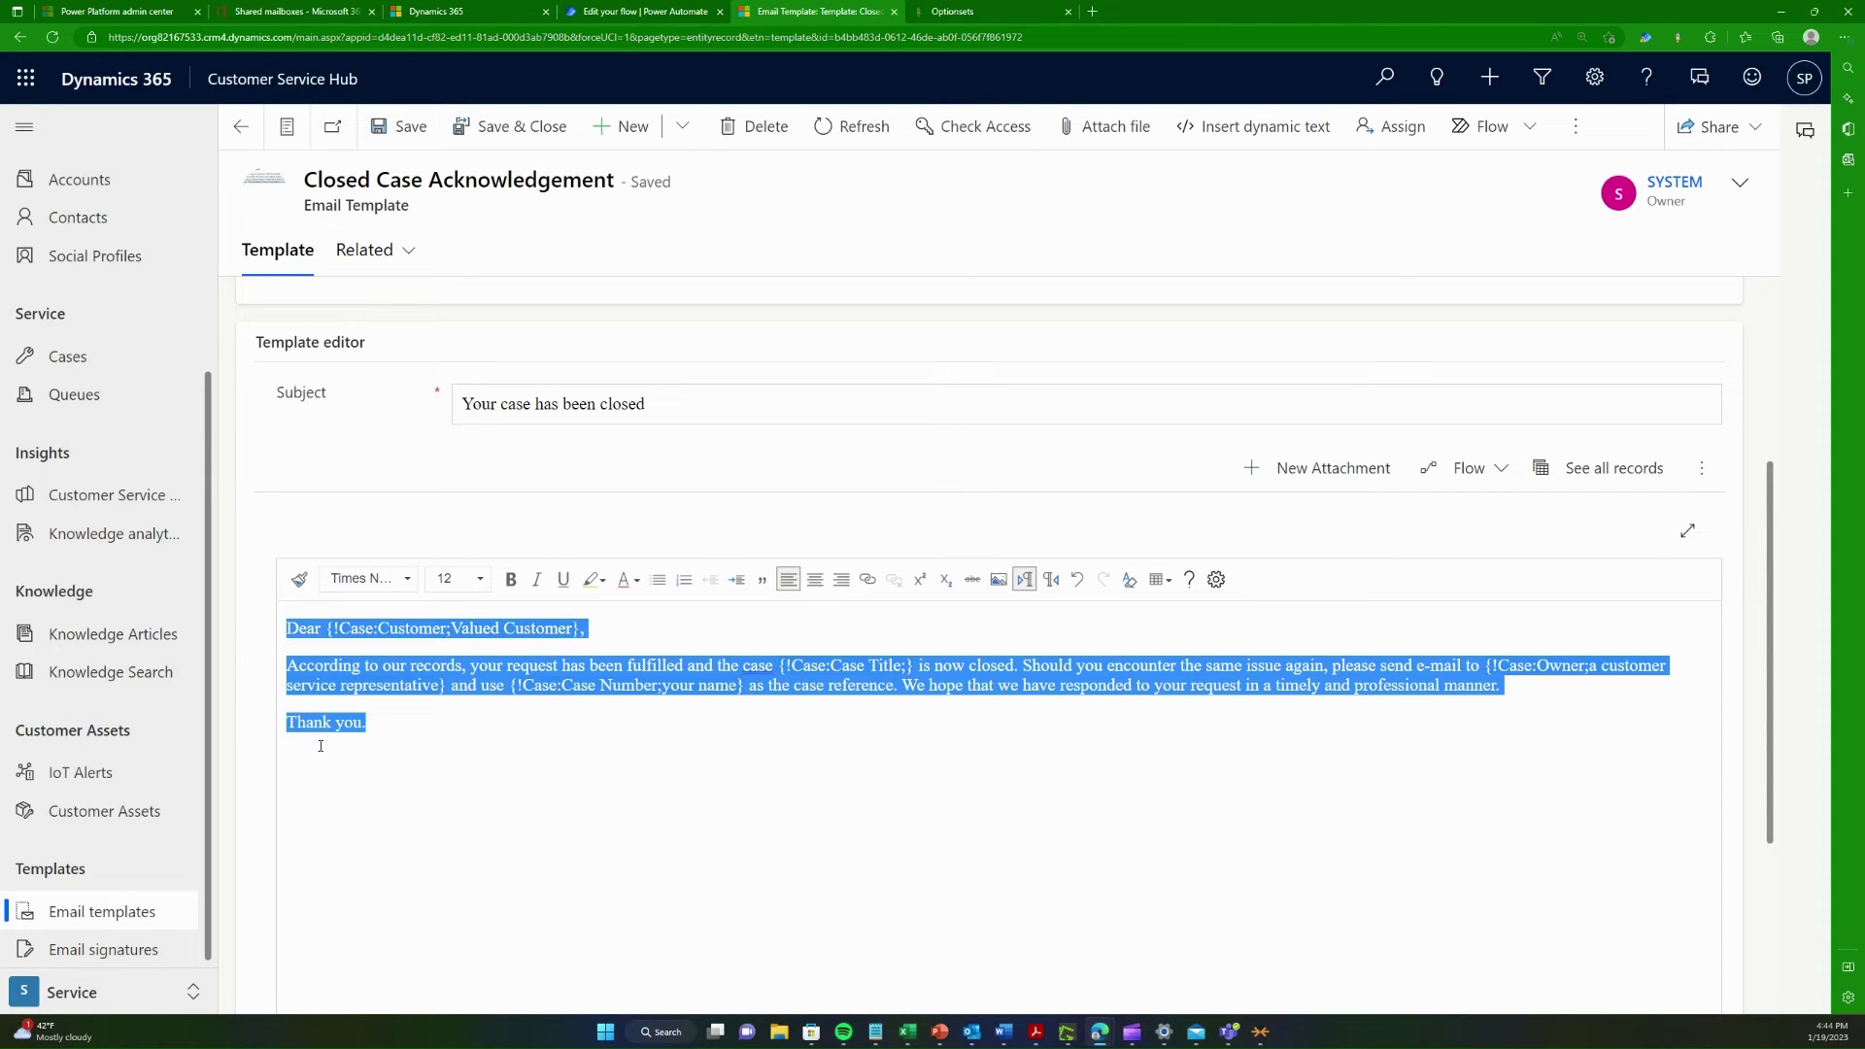
left_click(540, 724)
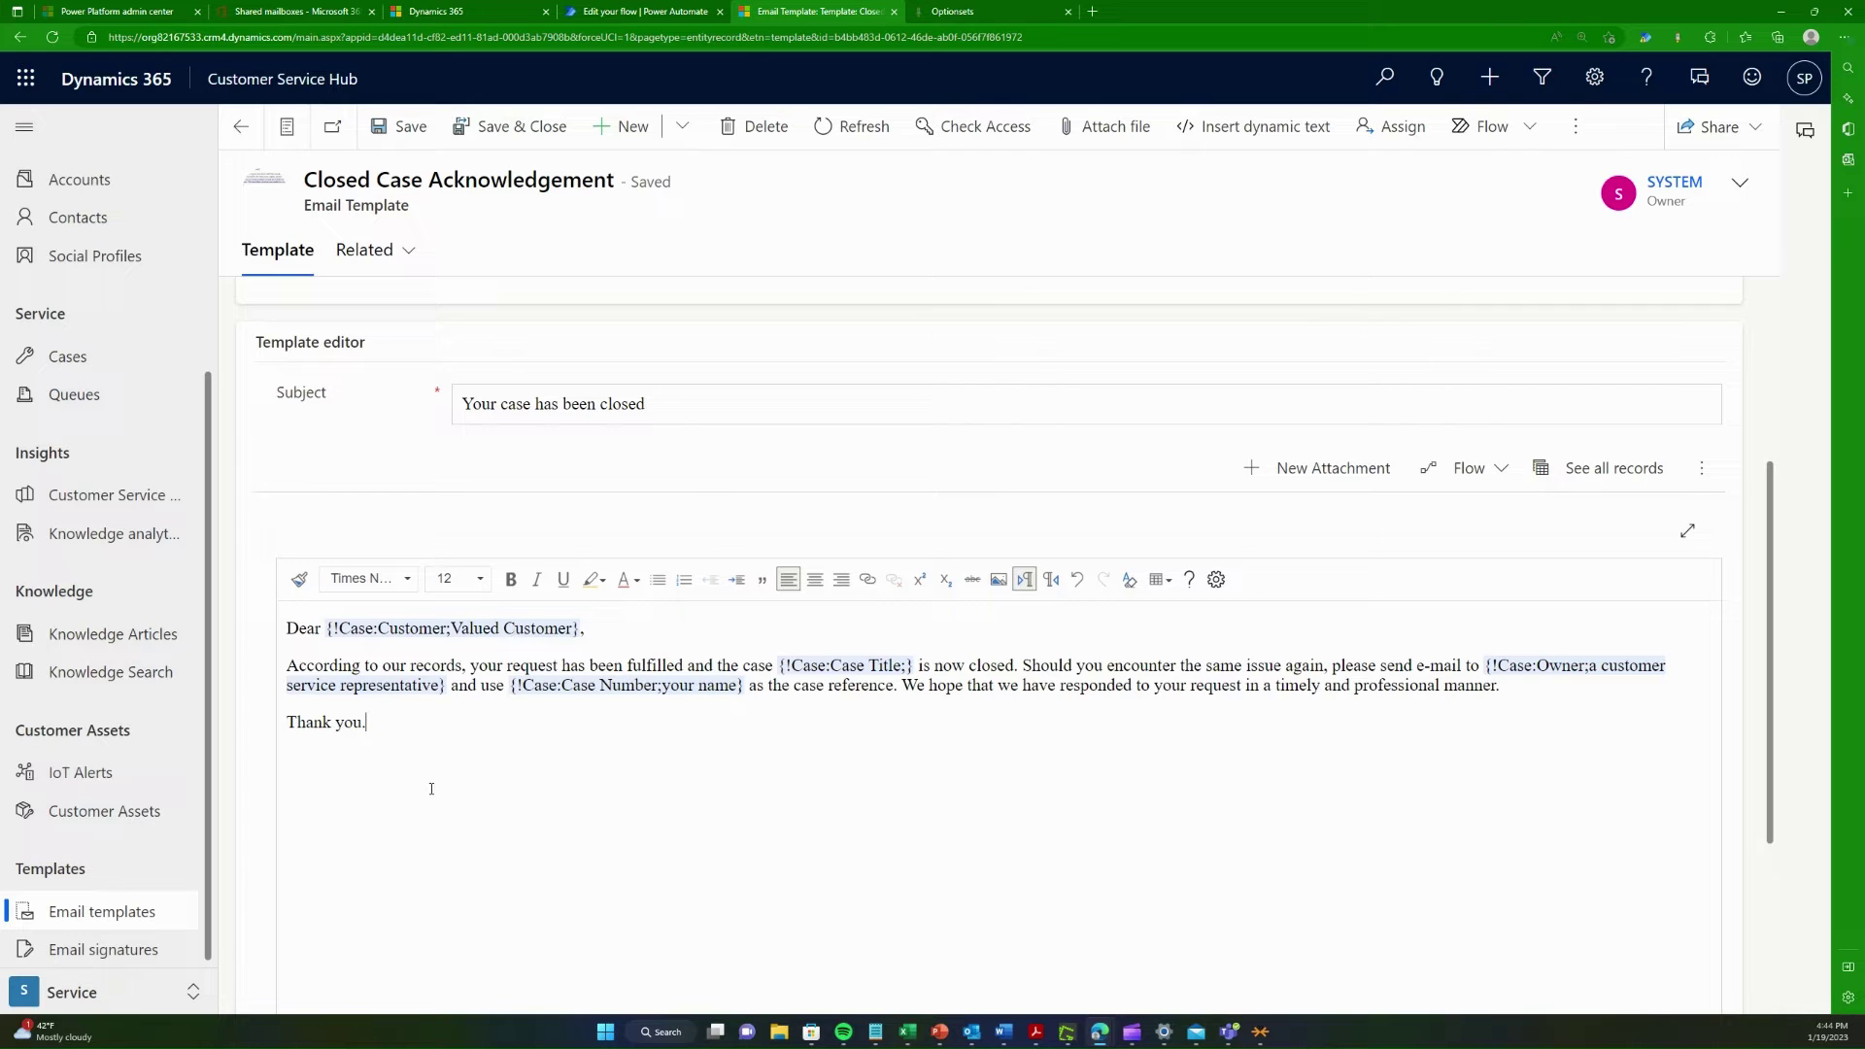
left_click_drag(328, 665, 1686, 708)
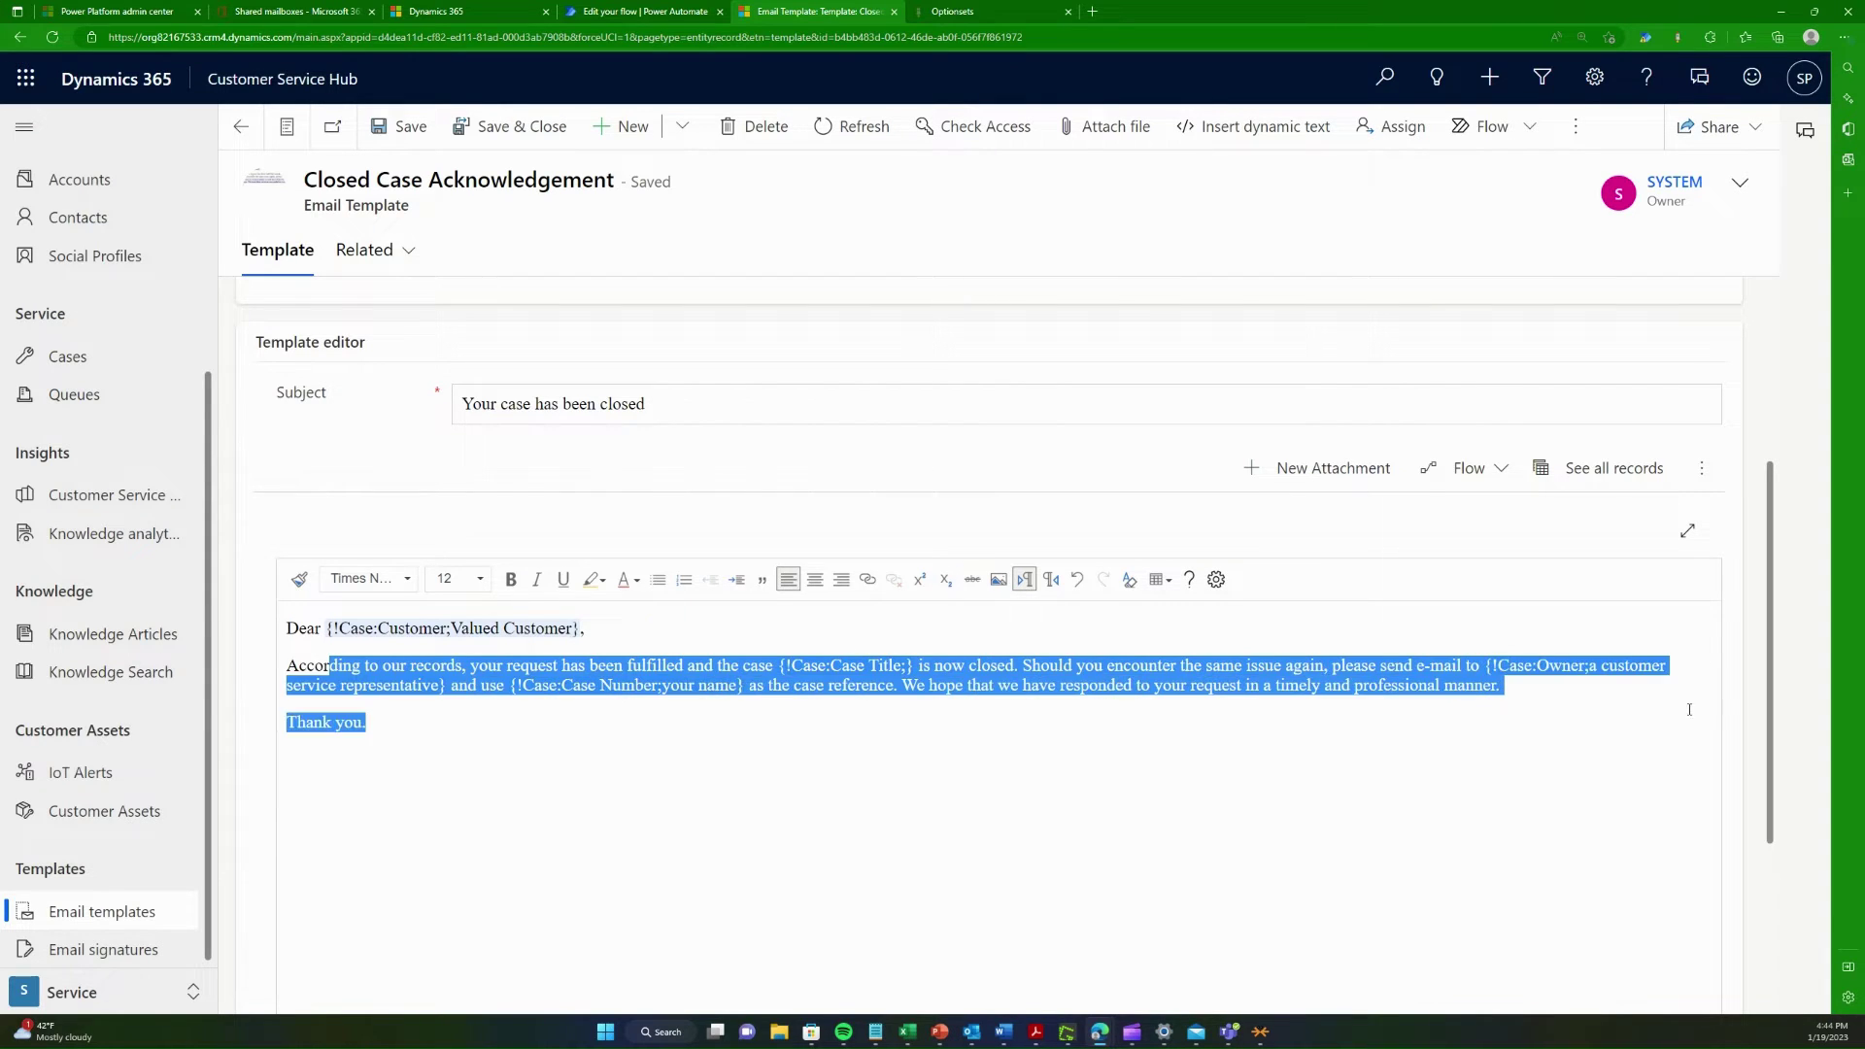
left_click(771, 781)
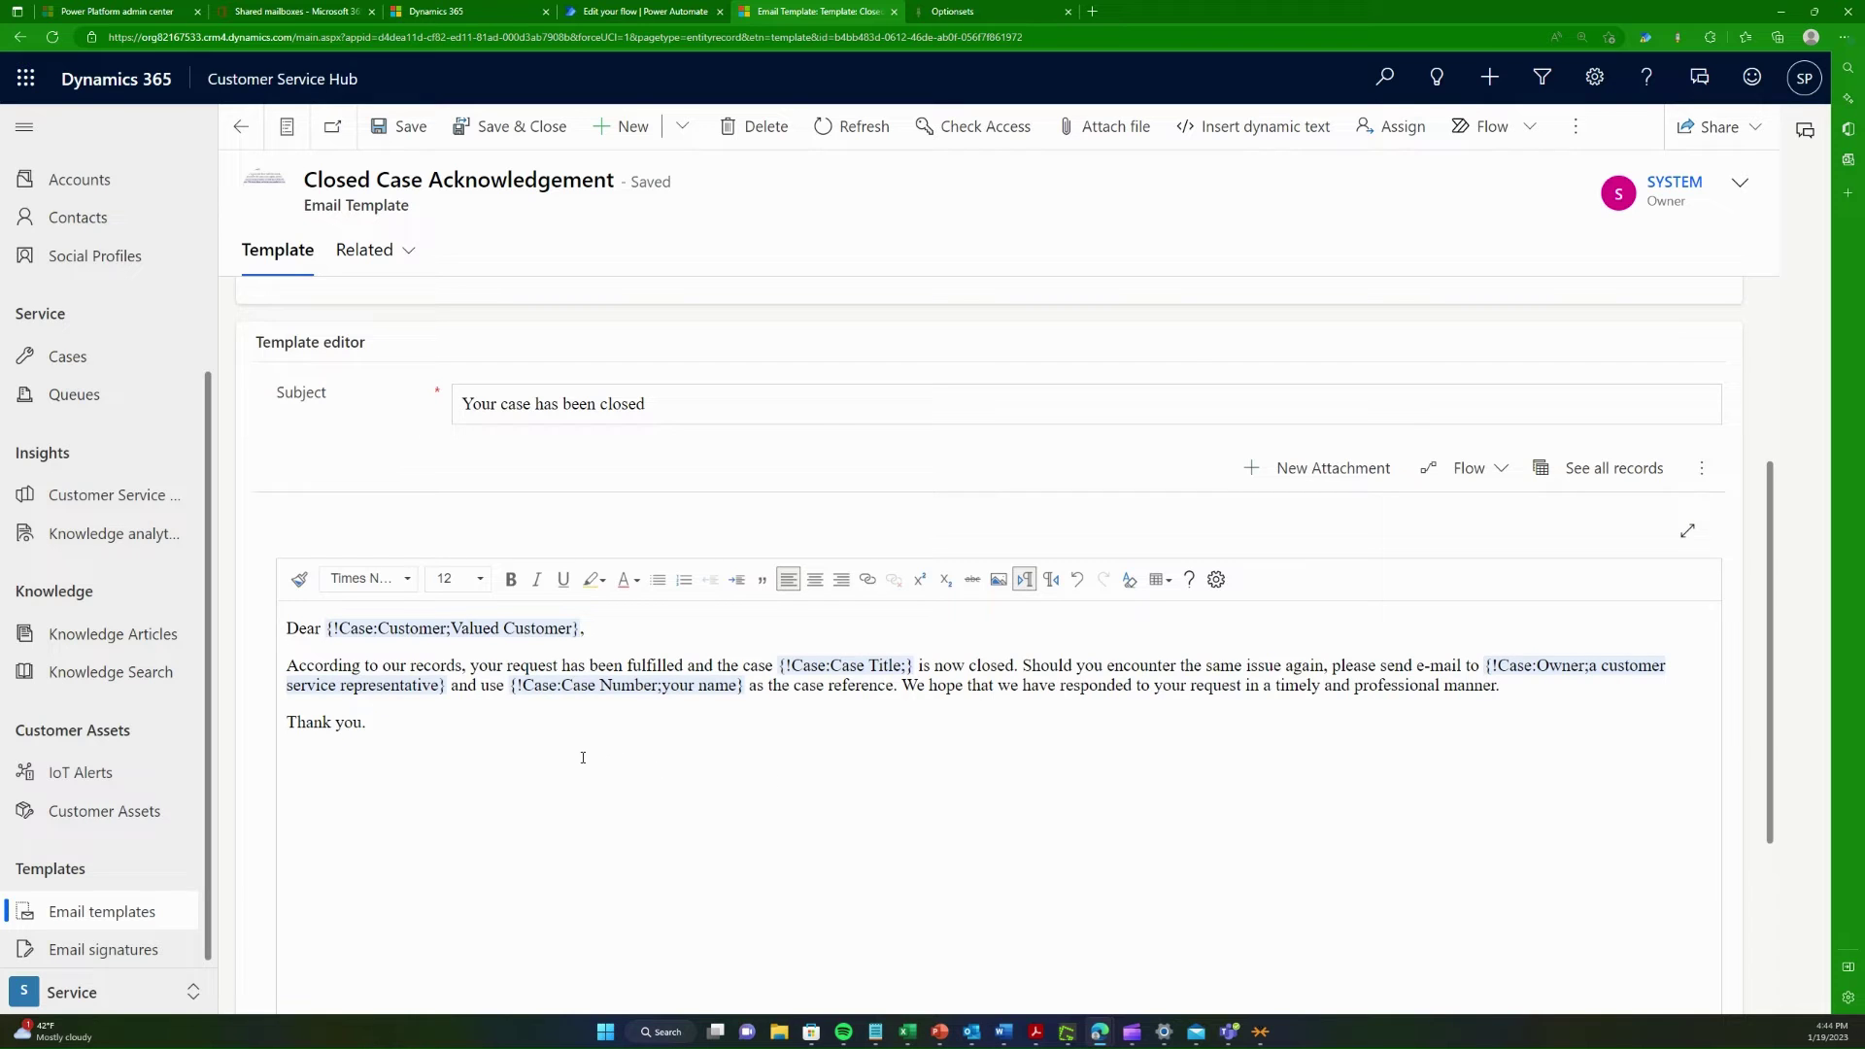
scroll(544, 767, "up", 3)
scroll(532, 774, "down", 4)
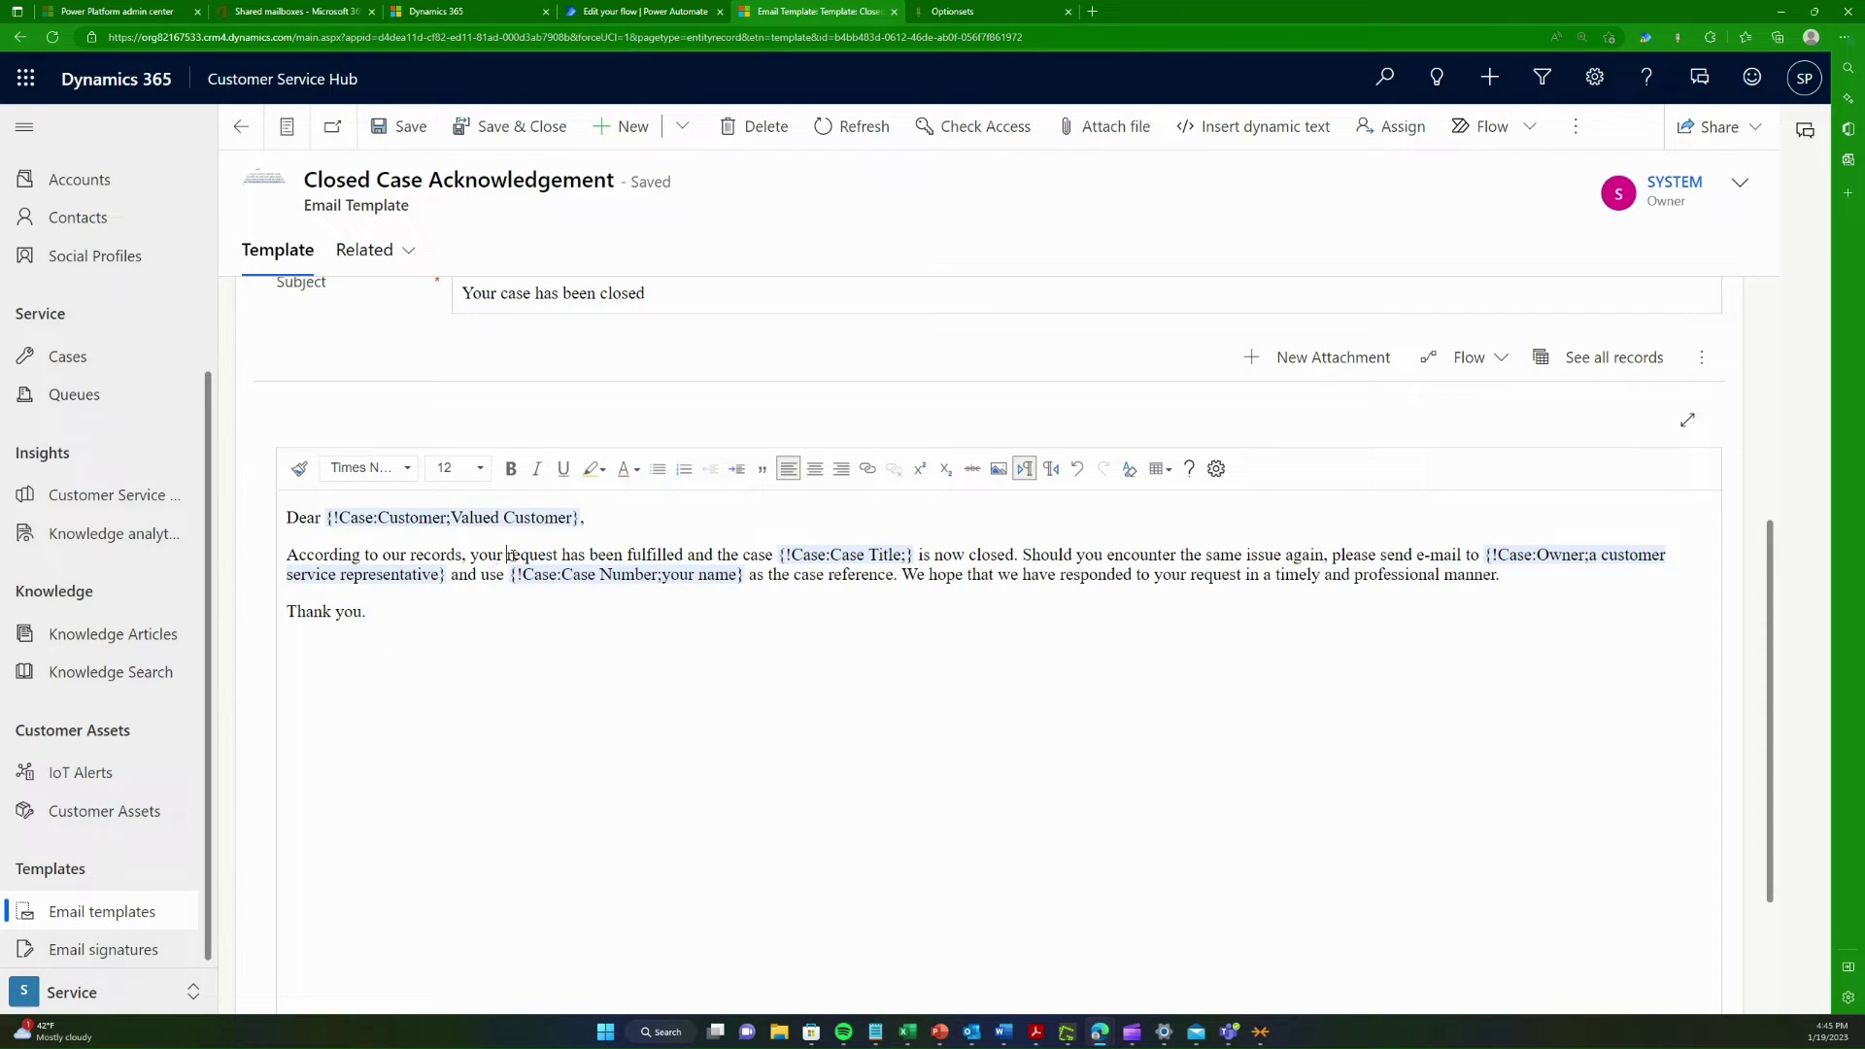
left_click_drag(507, 555, 721, 555)
left_click(722, 670)
left_click_drag(459, 654, 184, 504)
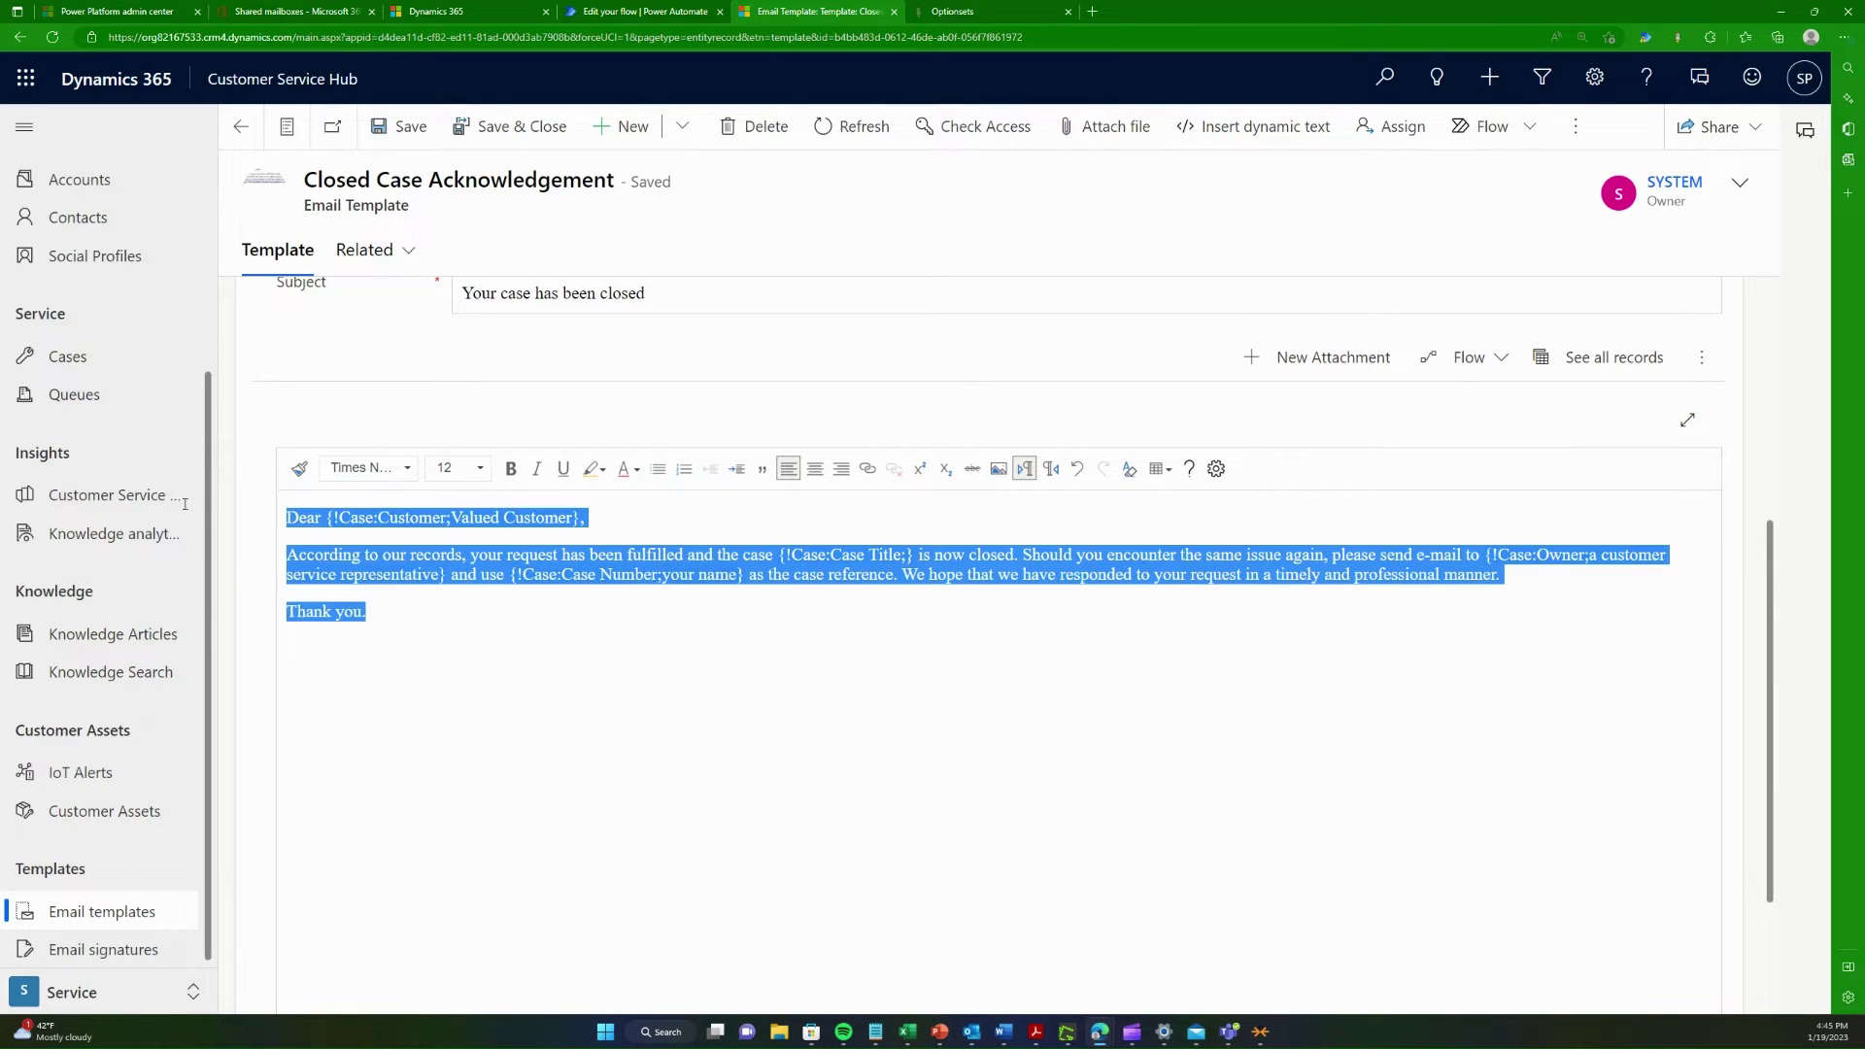
scroll(574, 732, "up", 3)
Step: Copy the record ID of the Closed Case Acknowledgement email template with the Level up extension
left_click(610, 14)
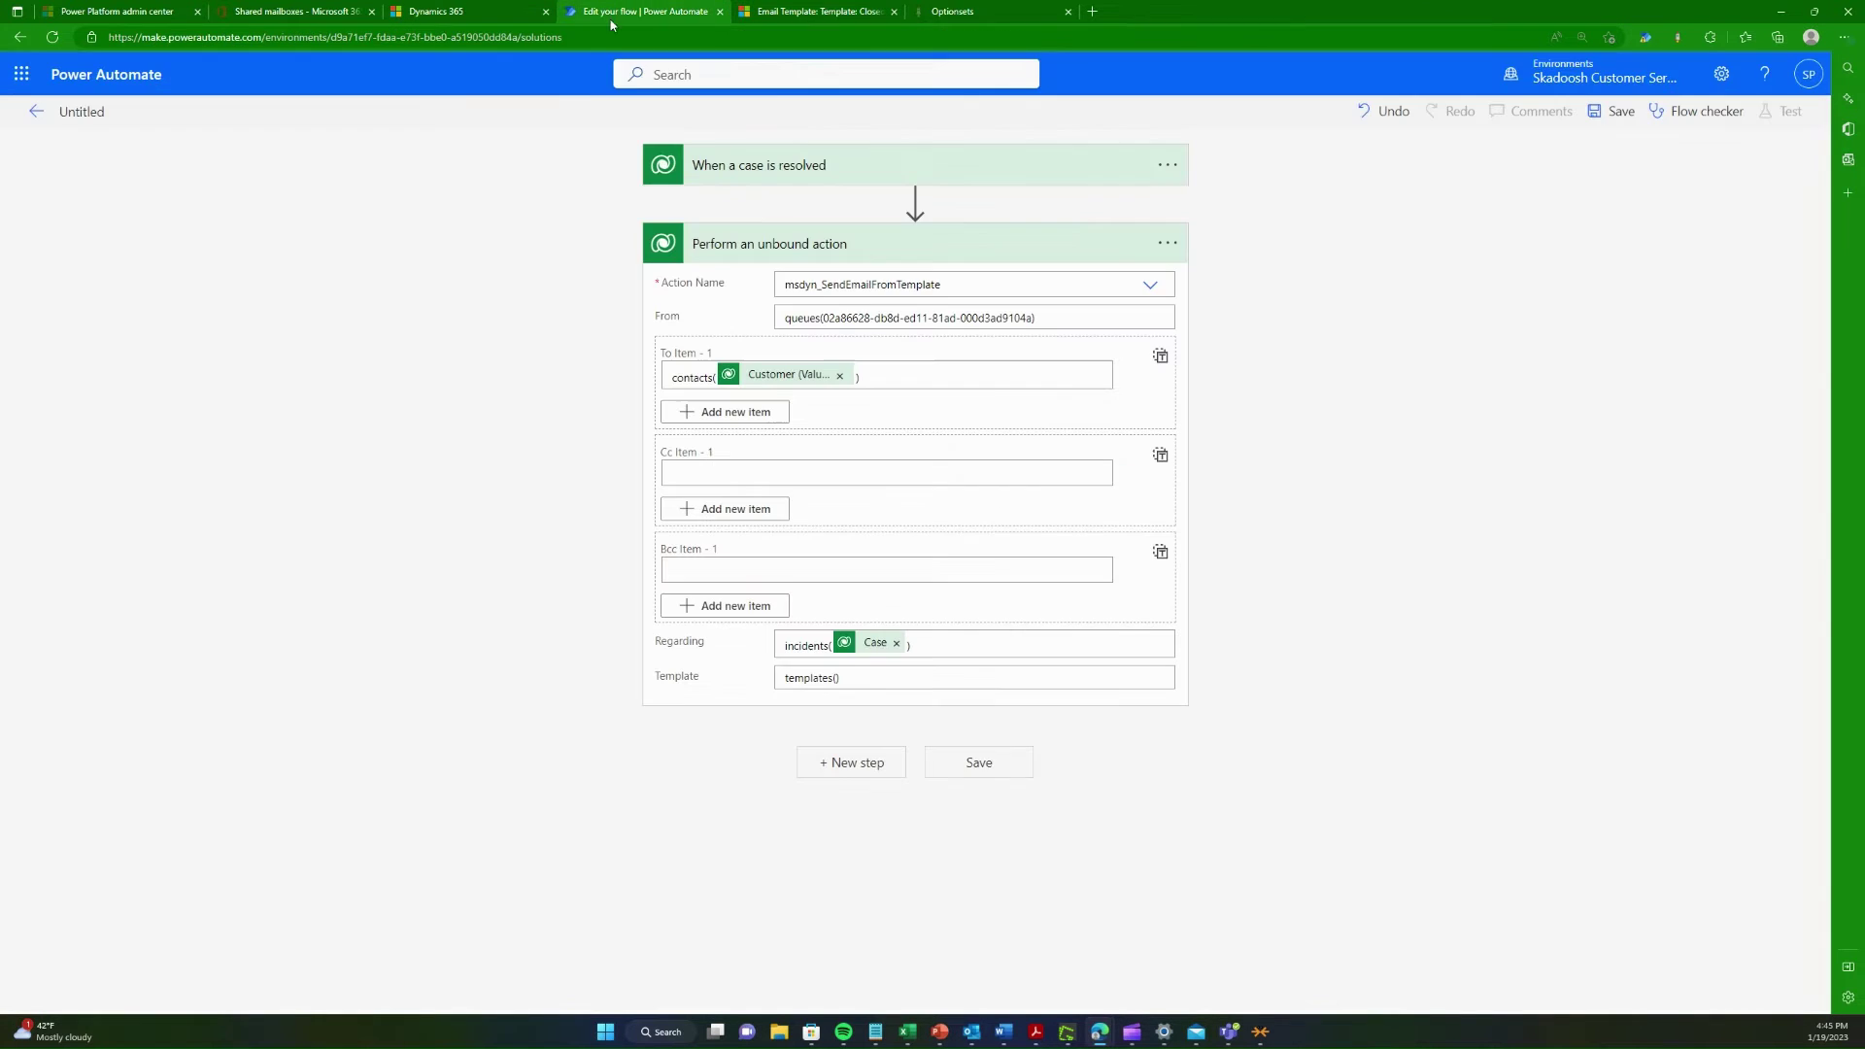
key("ctrl+Tab")
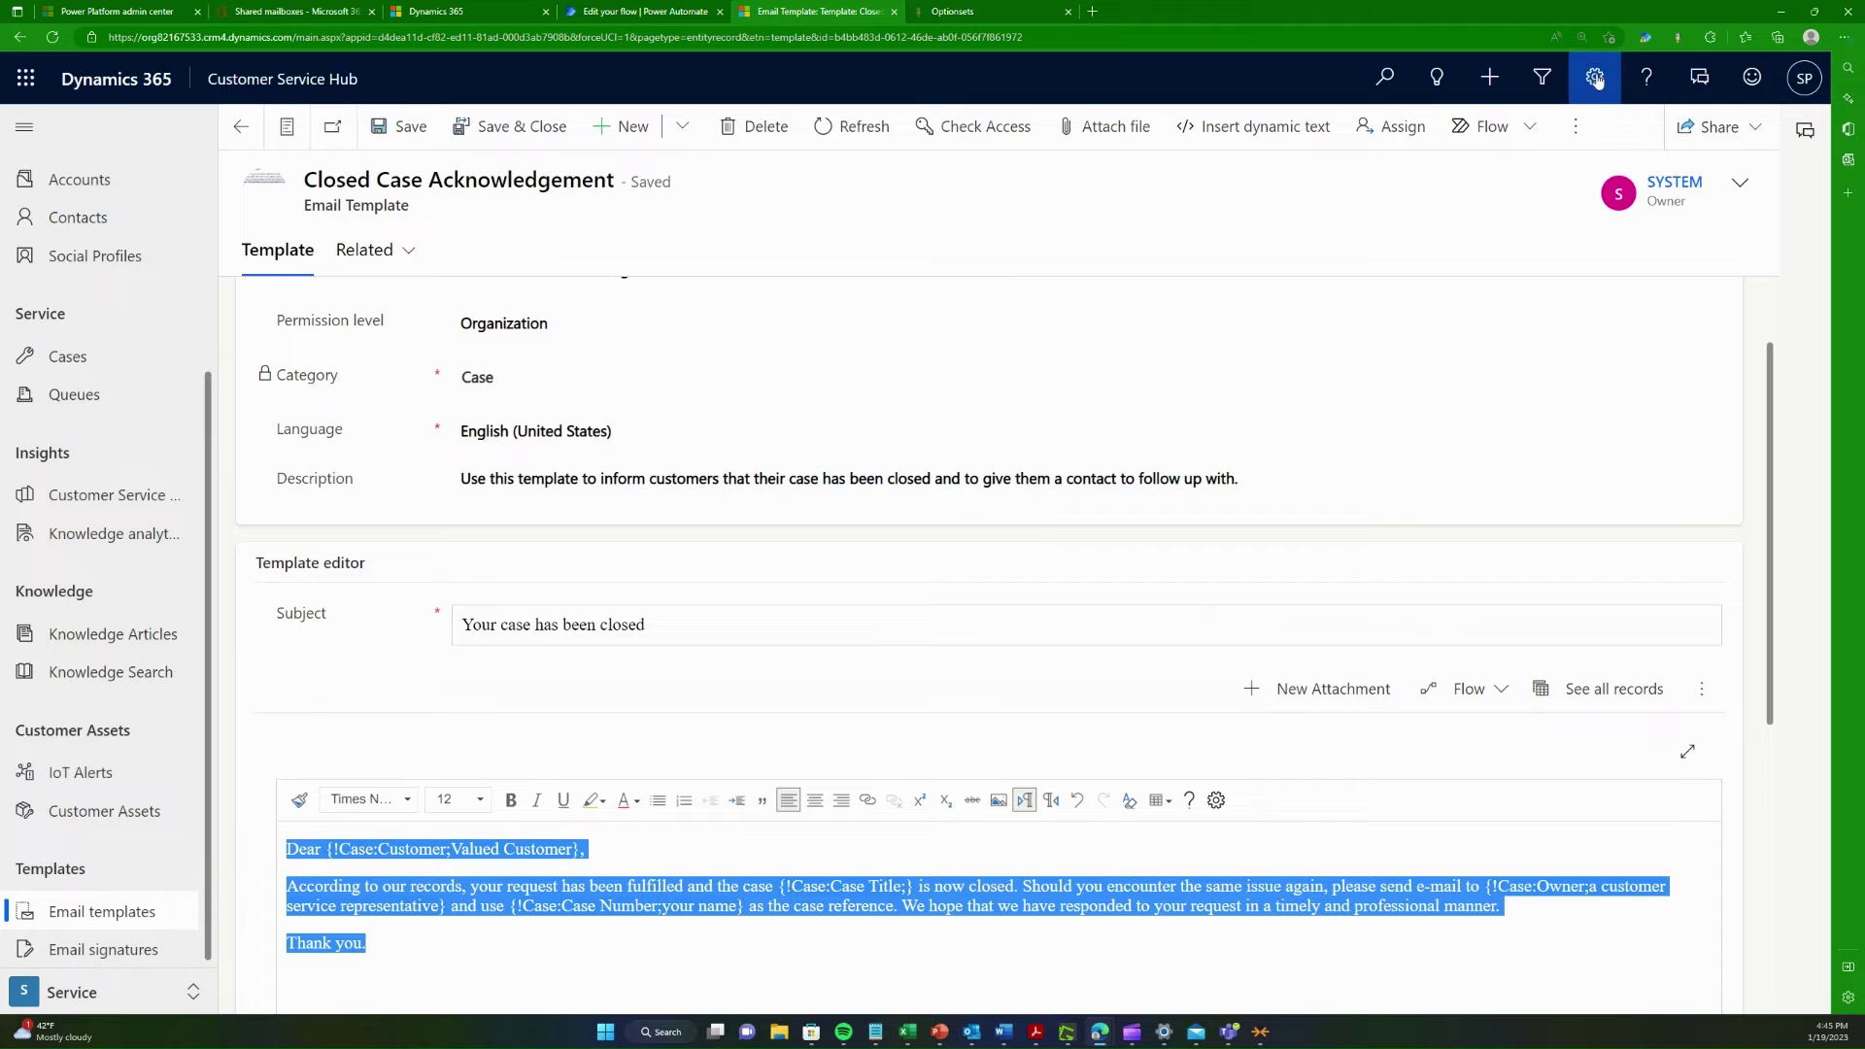
left_click(1680, 37)
left_click(1296, 329)
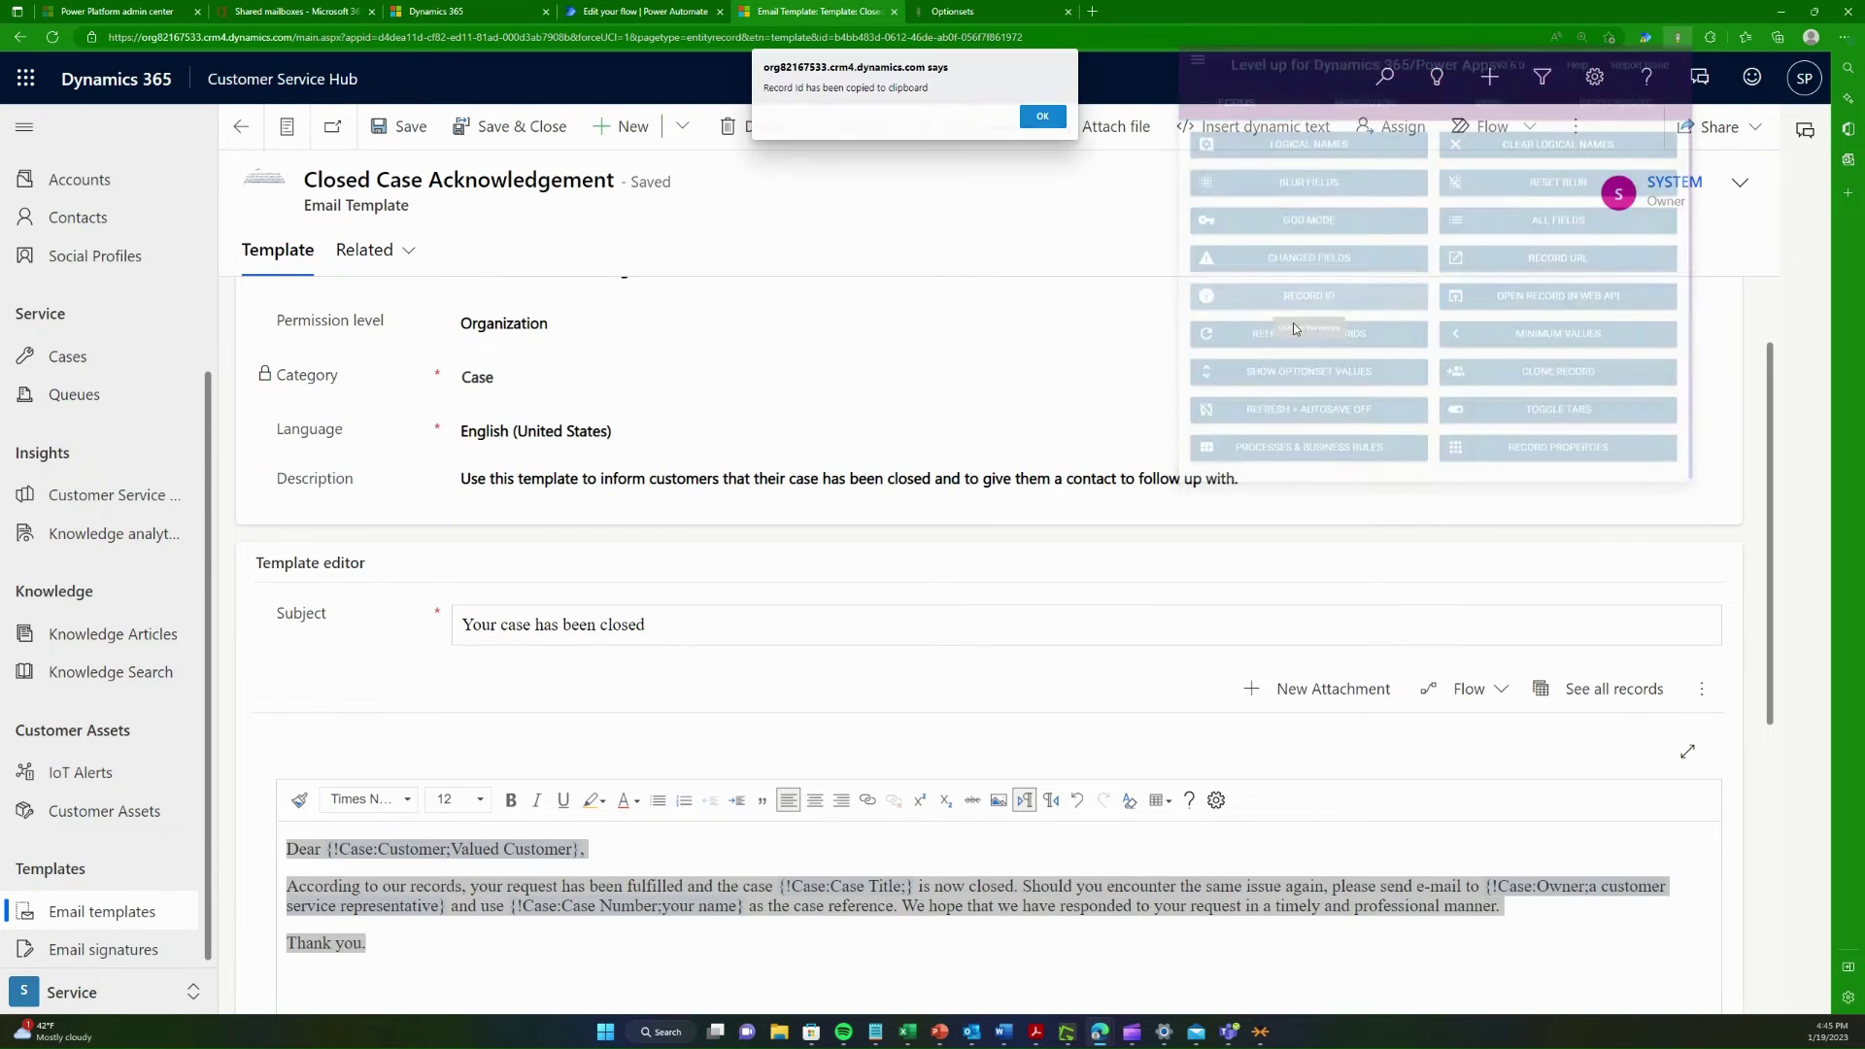
left_click(1037, 119)
Step: Back in the flow, insert the copied record ID inside the parentheses of templates() in the Template value
key("ctrl+shift+Tab")
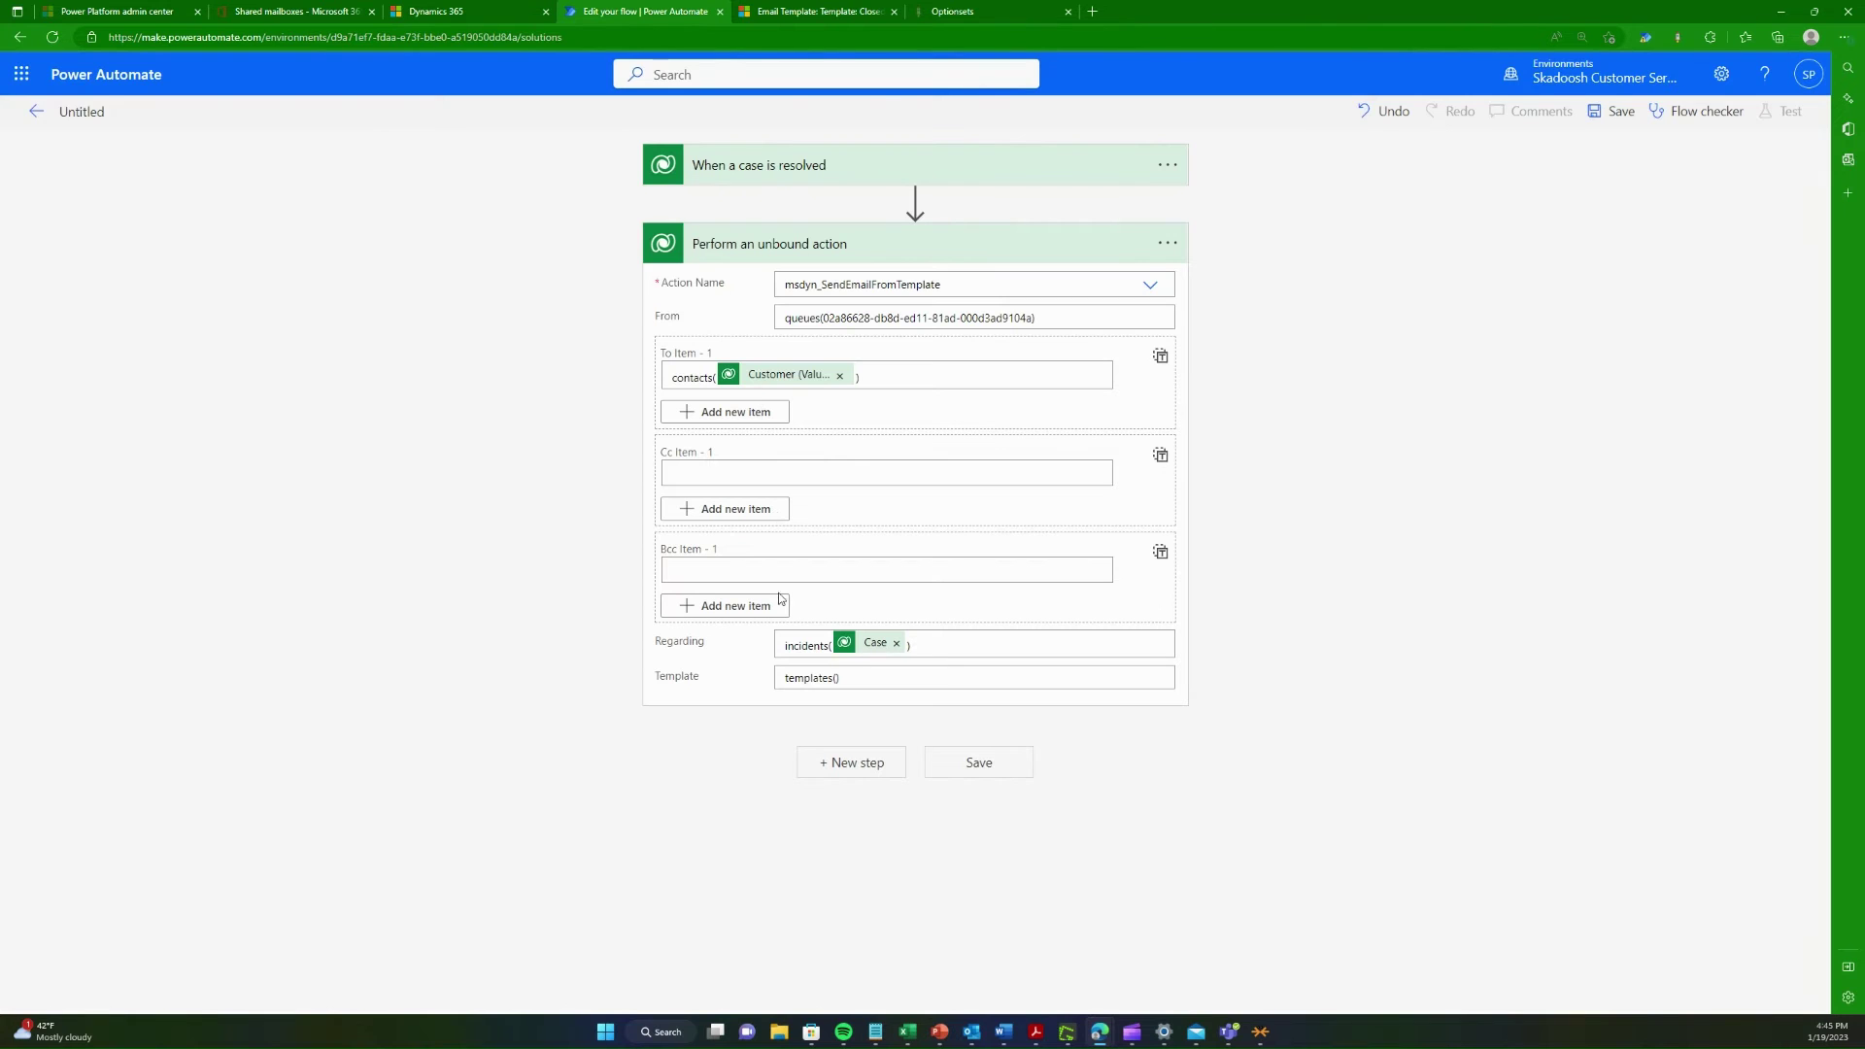
left_click(839, 677)
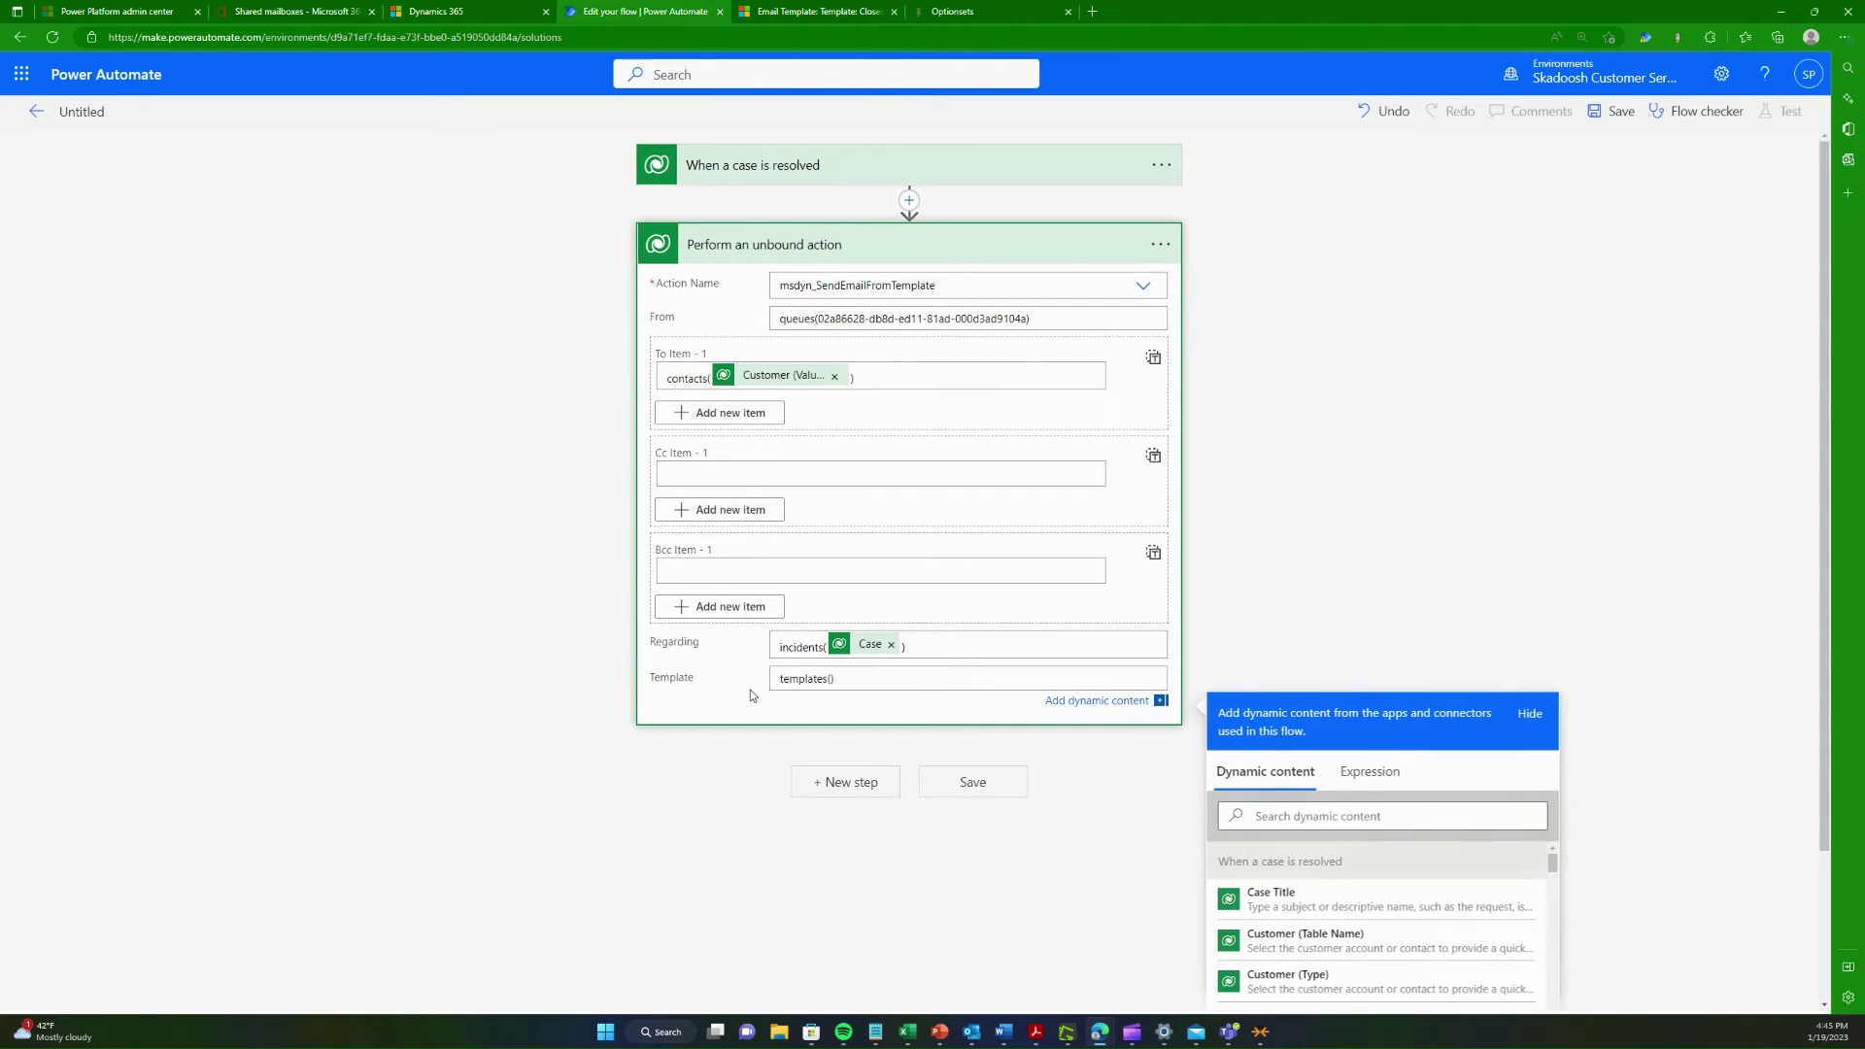
key("ctrl+v")
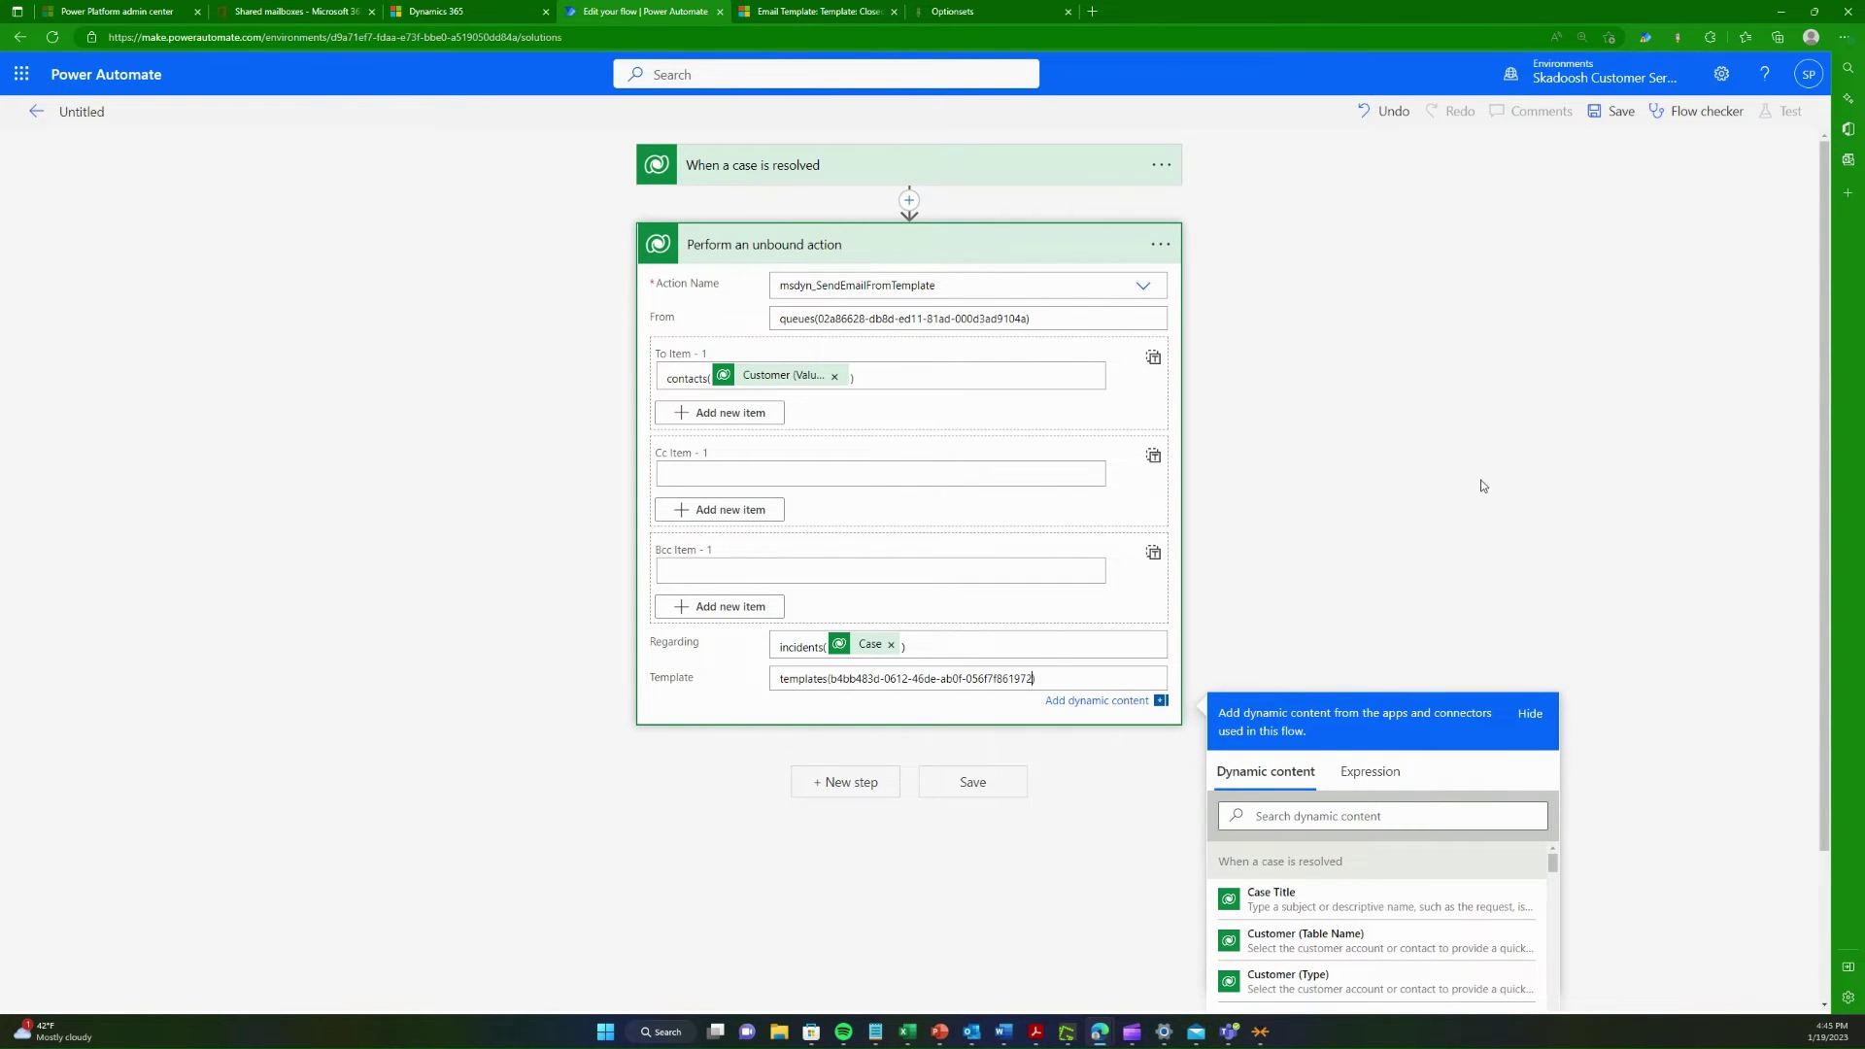
left_click(1484, 491)
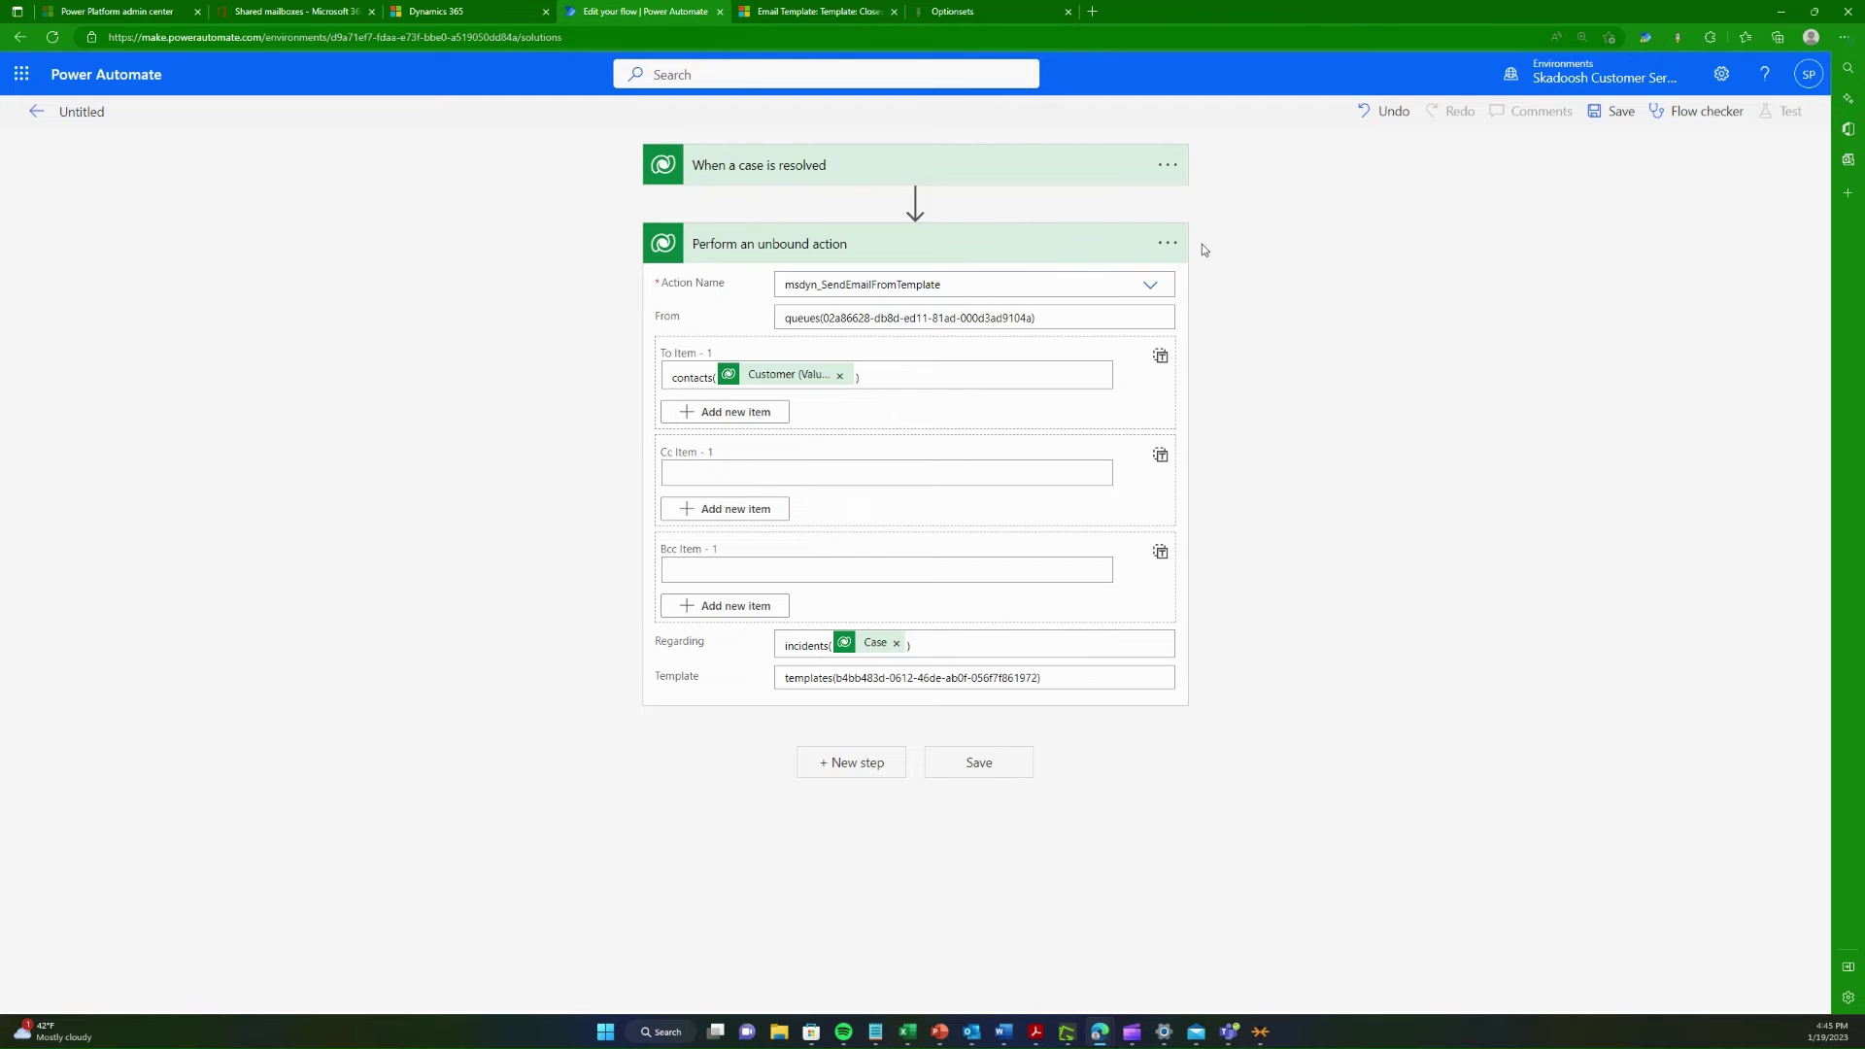
Step: Rename the unbound action to "Perform an unbound action - Send an email using Template"
left_click(1170, 246)
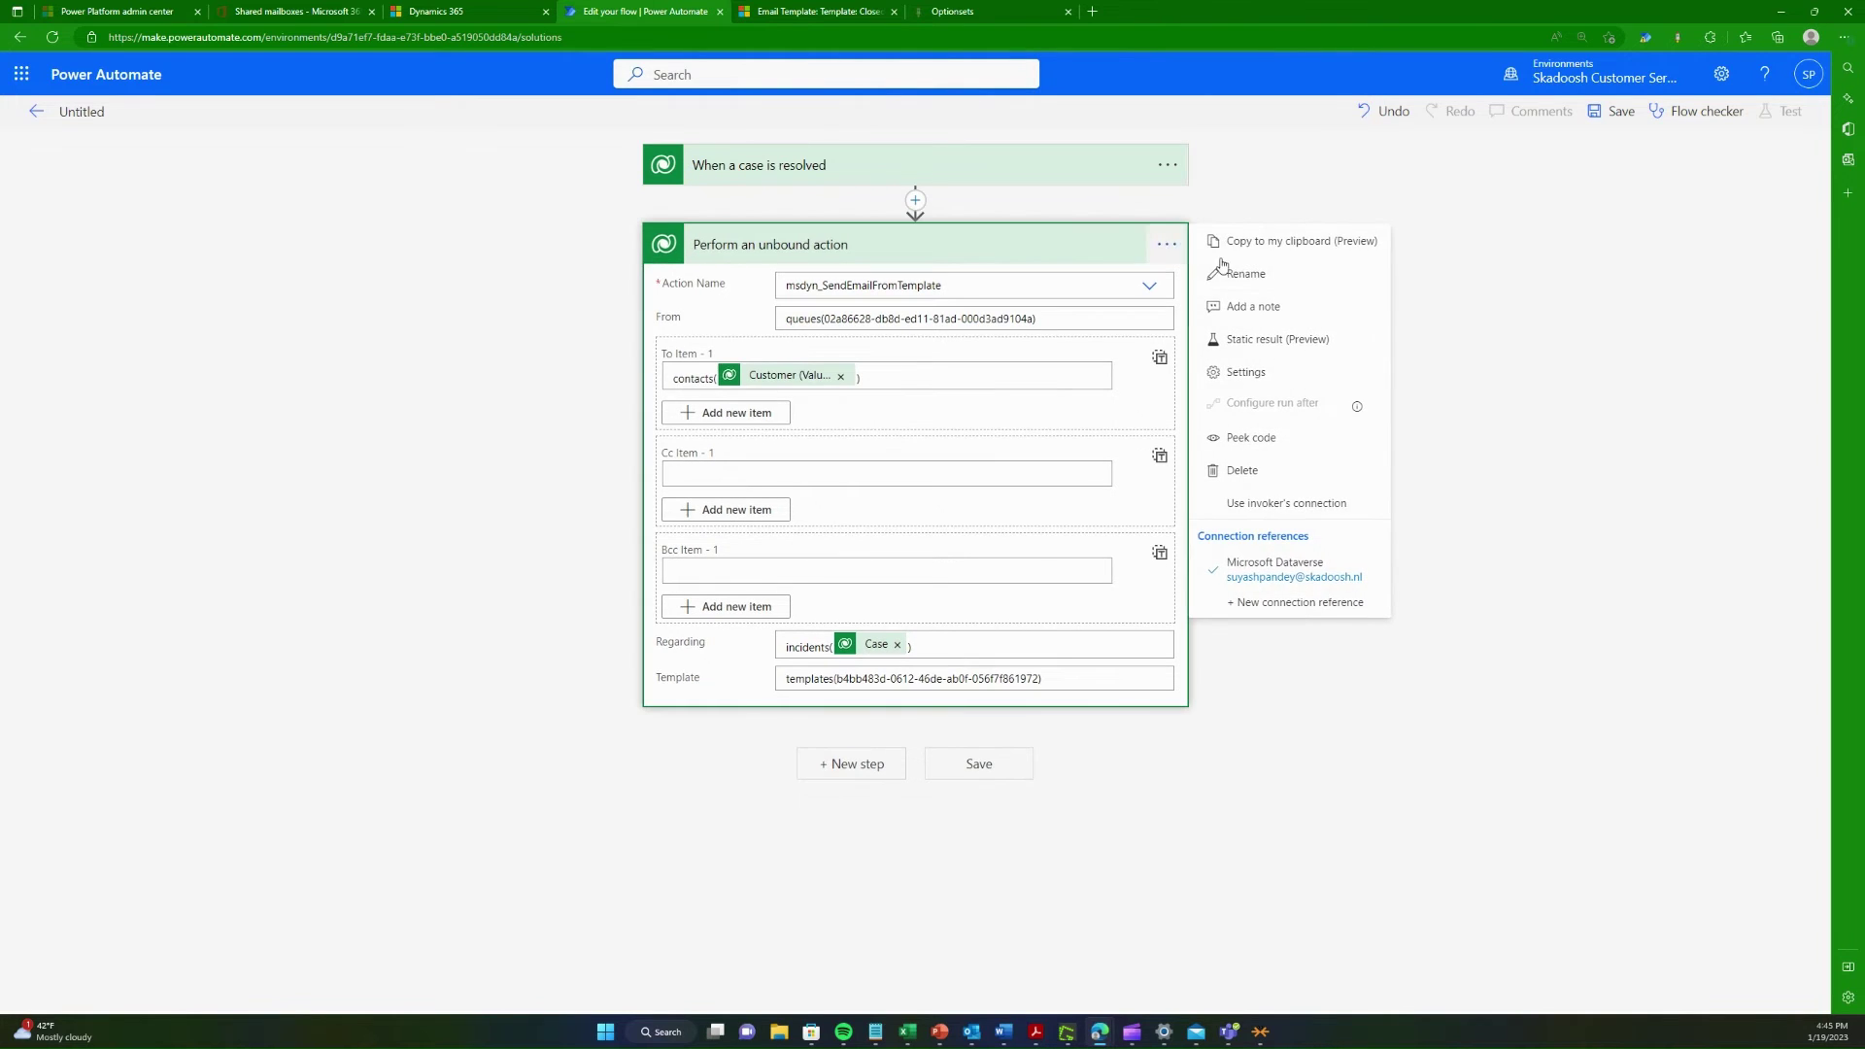
left_click(1286, 299)
type("- Se")
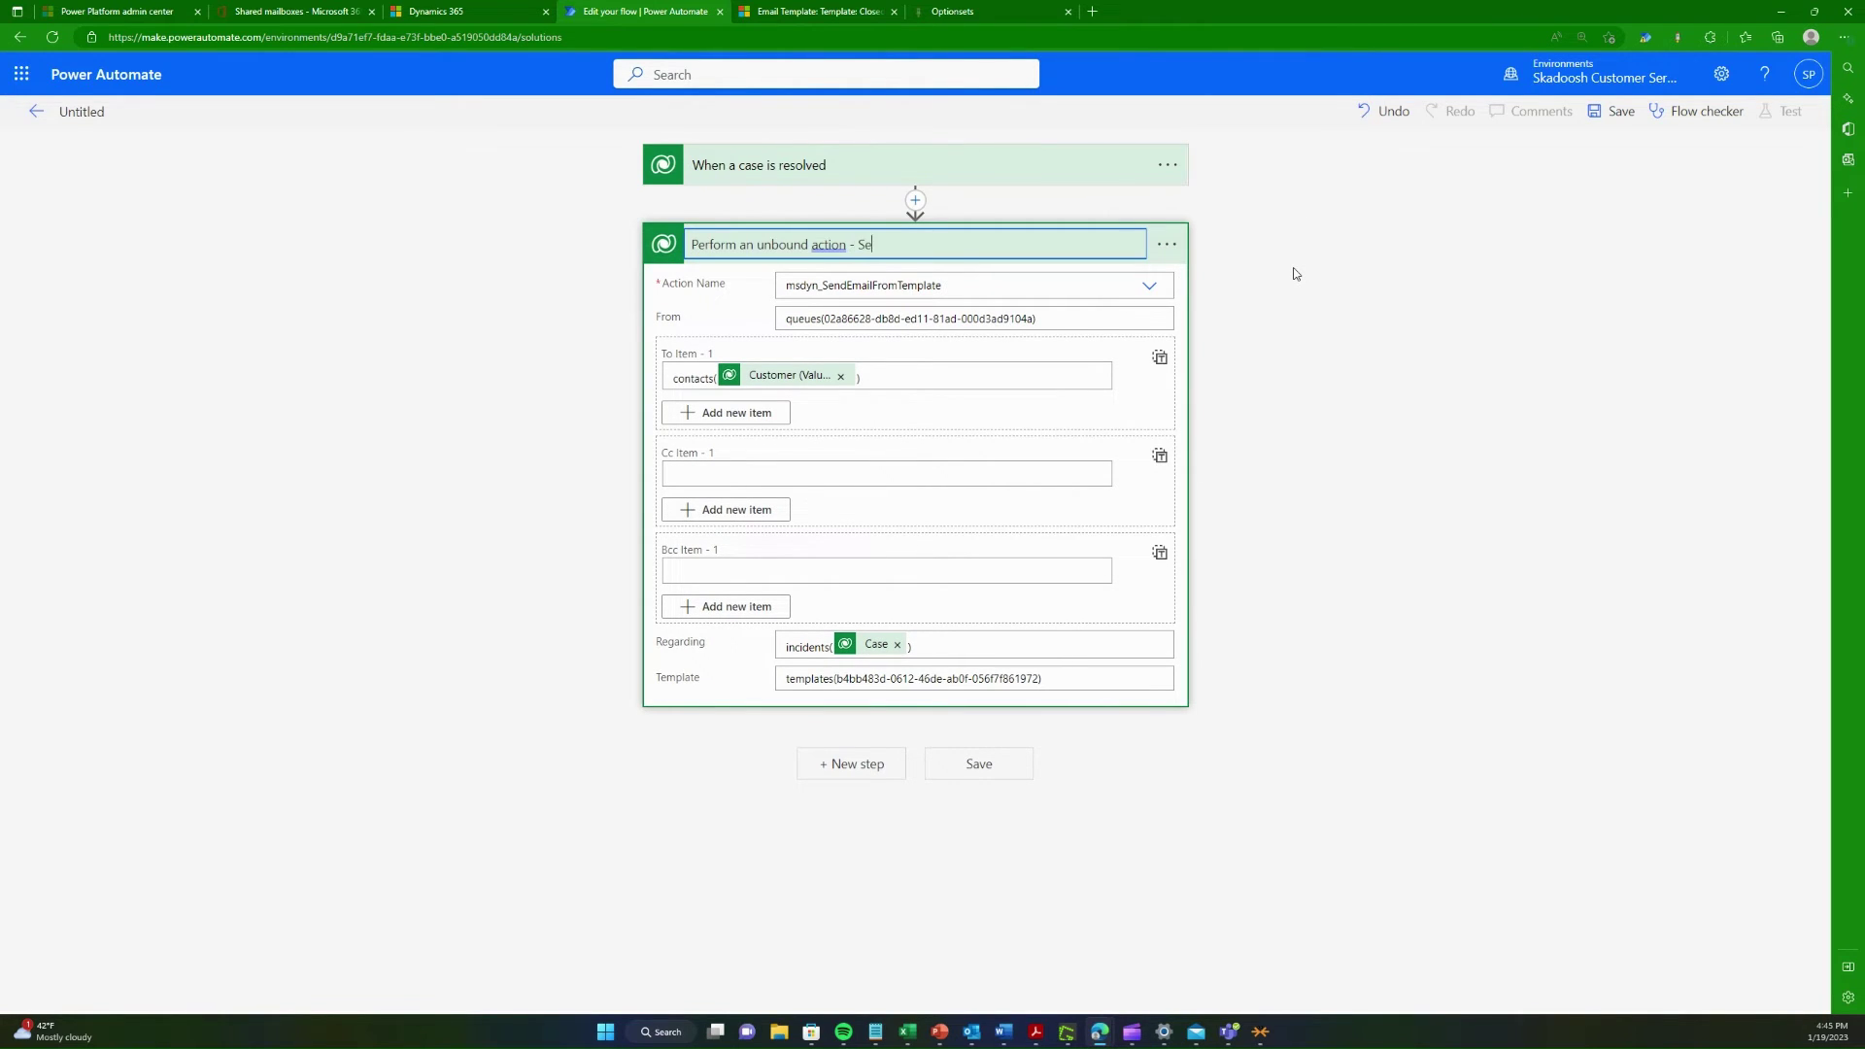
type("nd an email si")
type(" using Temppl")
key("BackSpace")
key("BackSpace")
type("late")
left_click(1307, 411)
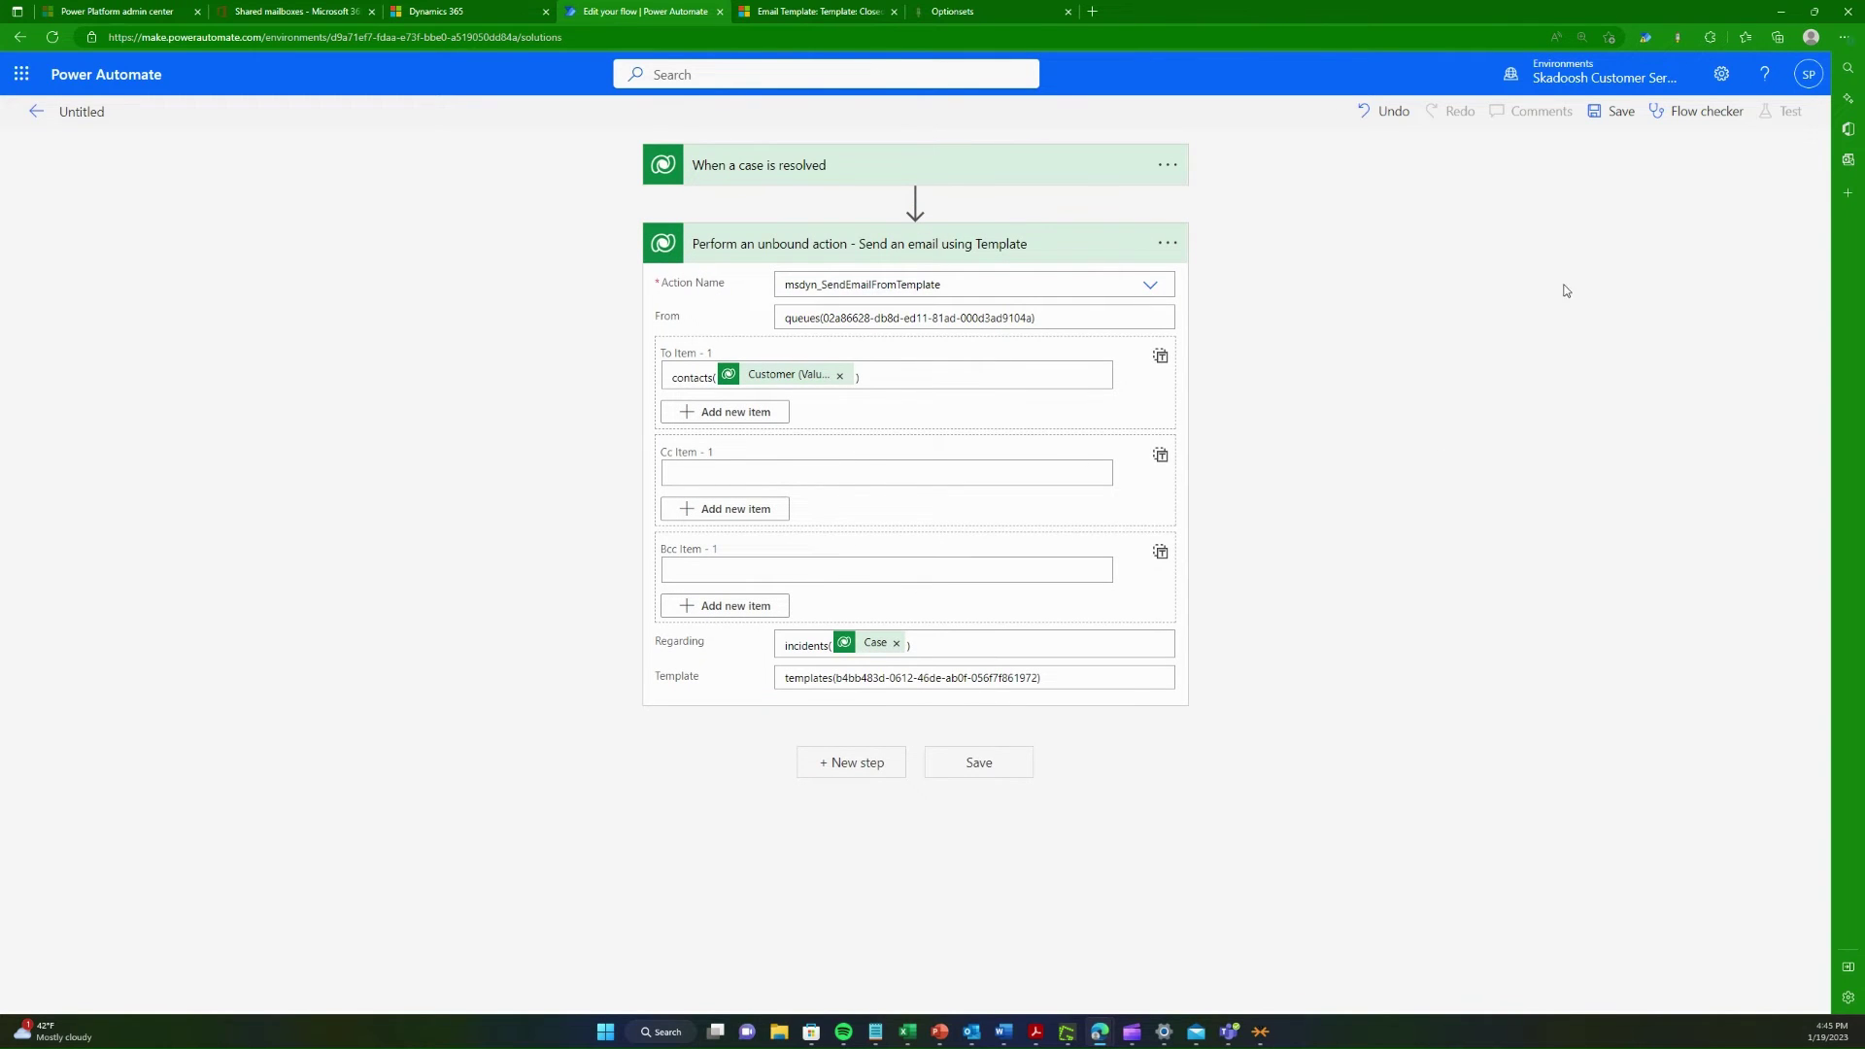
Step: Save the flow, return to the solution's objects and open the details page of the case-resolved flow
left_click(1633, 113)
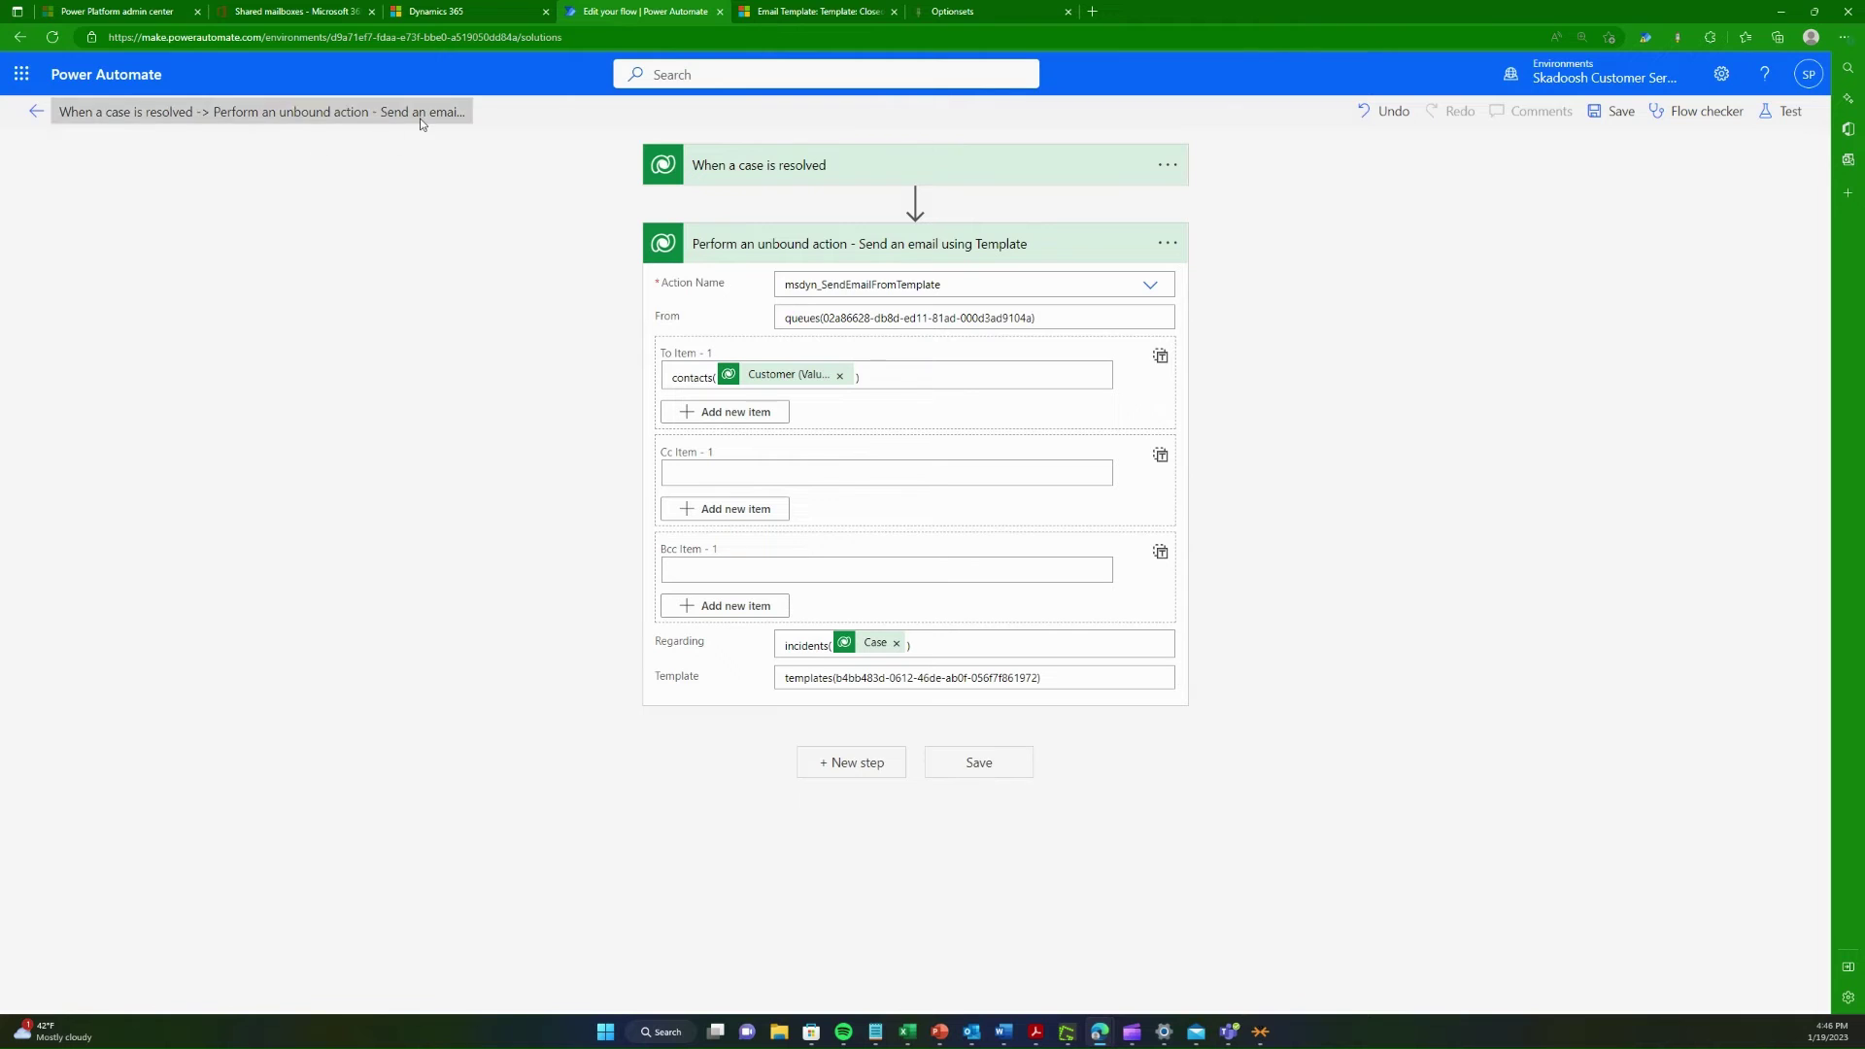
left_click(36, 111)
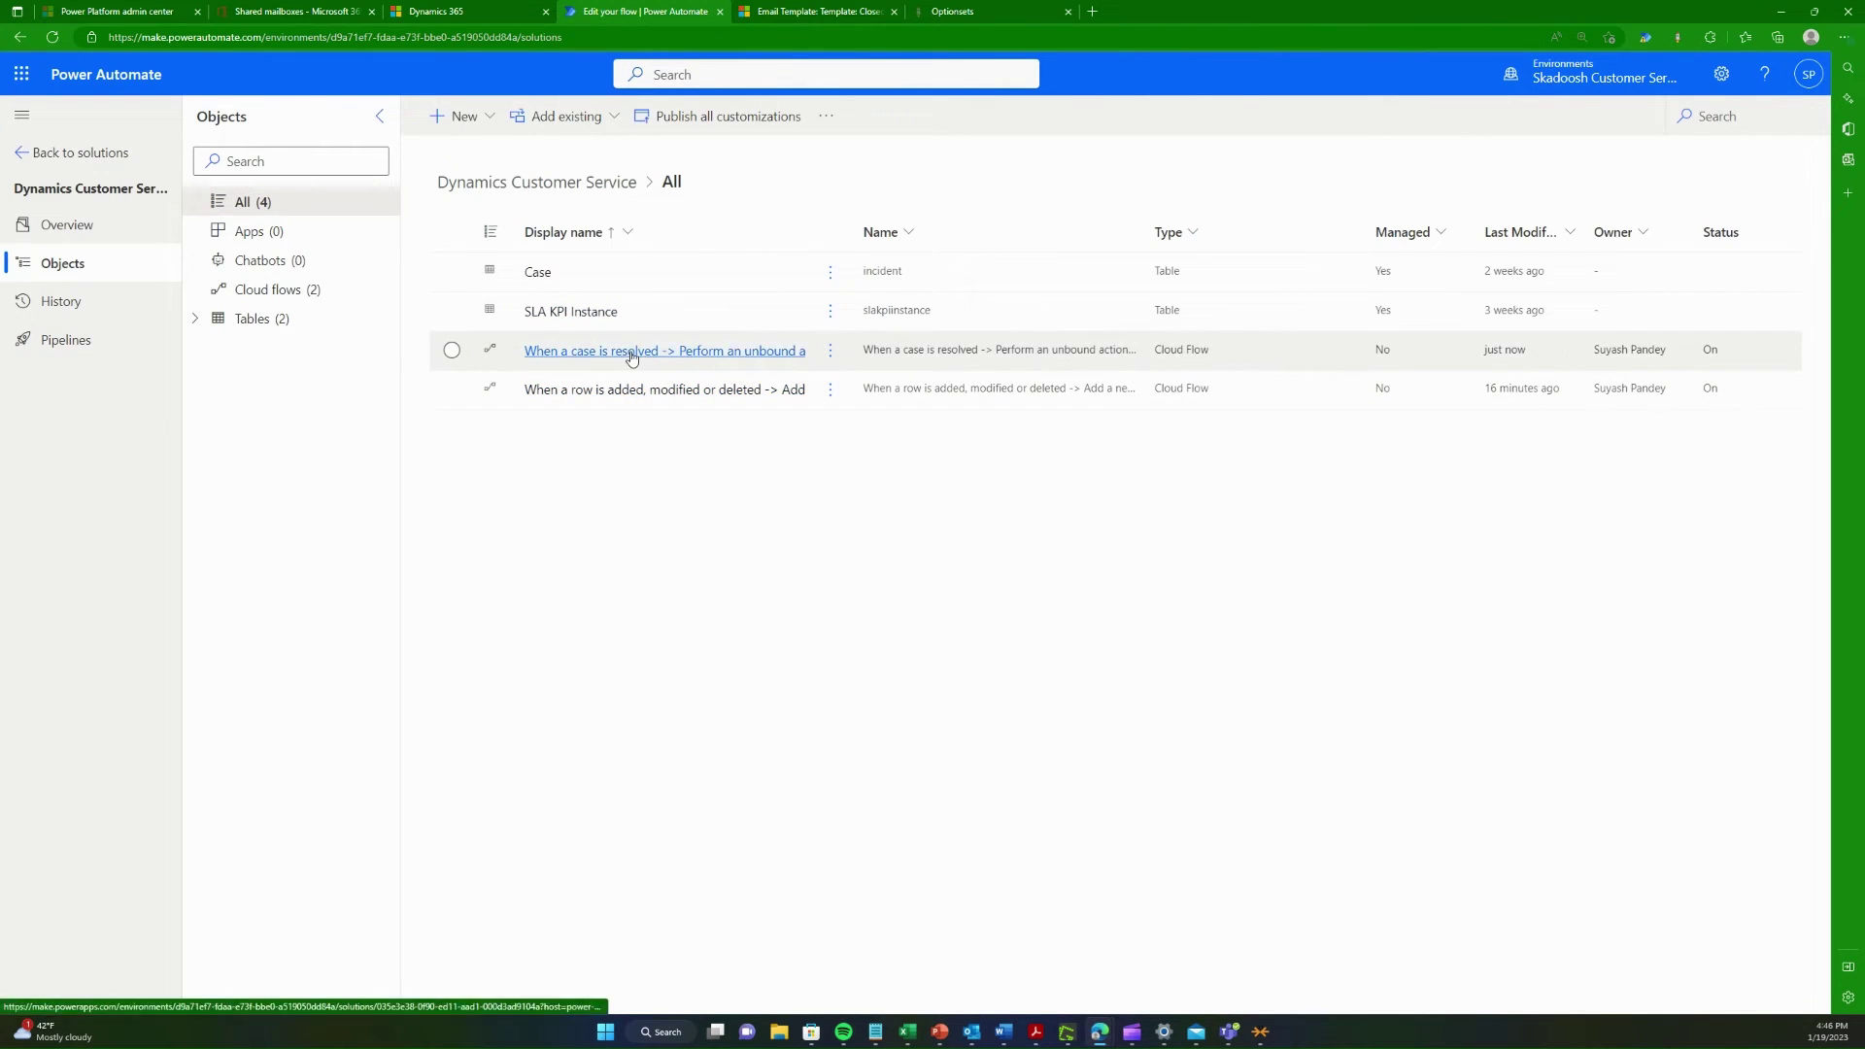
left_click(629, 352)
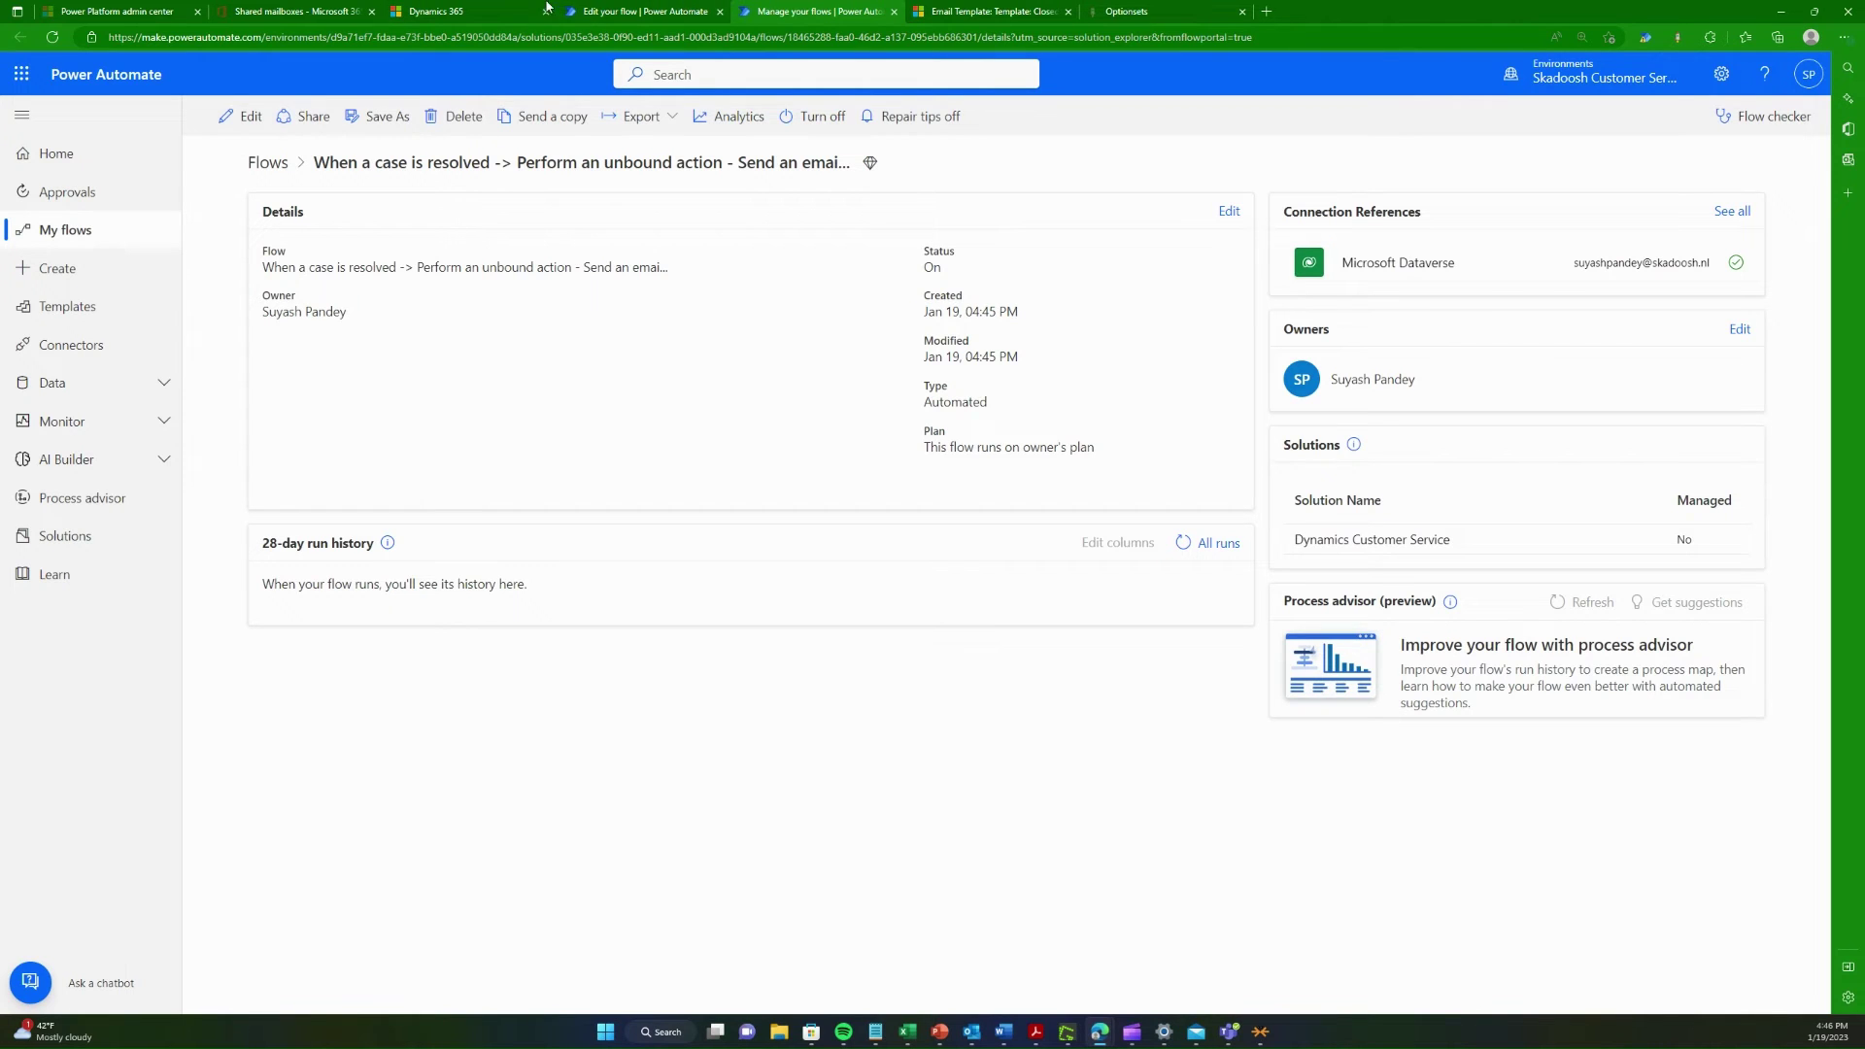
Step: Open the "Where is my current order" case in Customer Service Hub and review the Platinum Queue email in its timeline
left_click(991, 11)
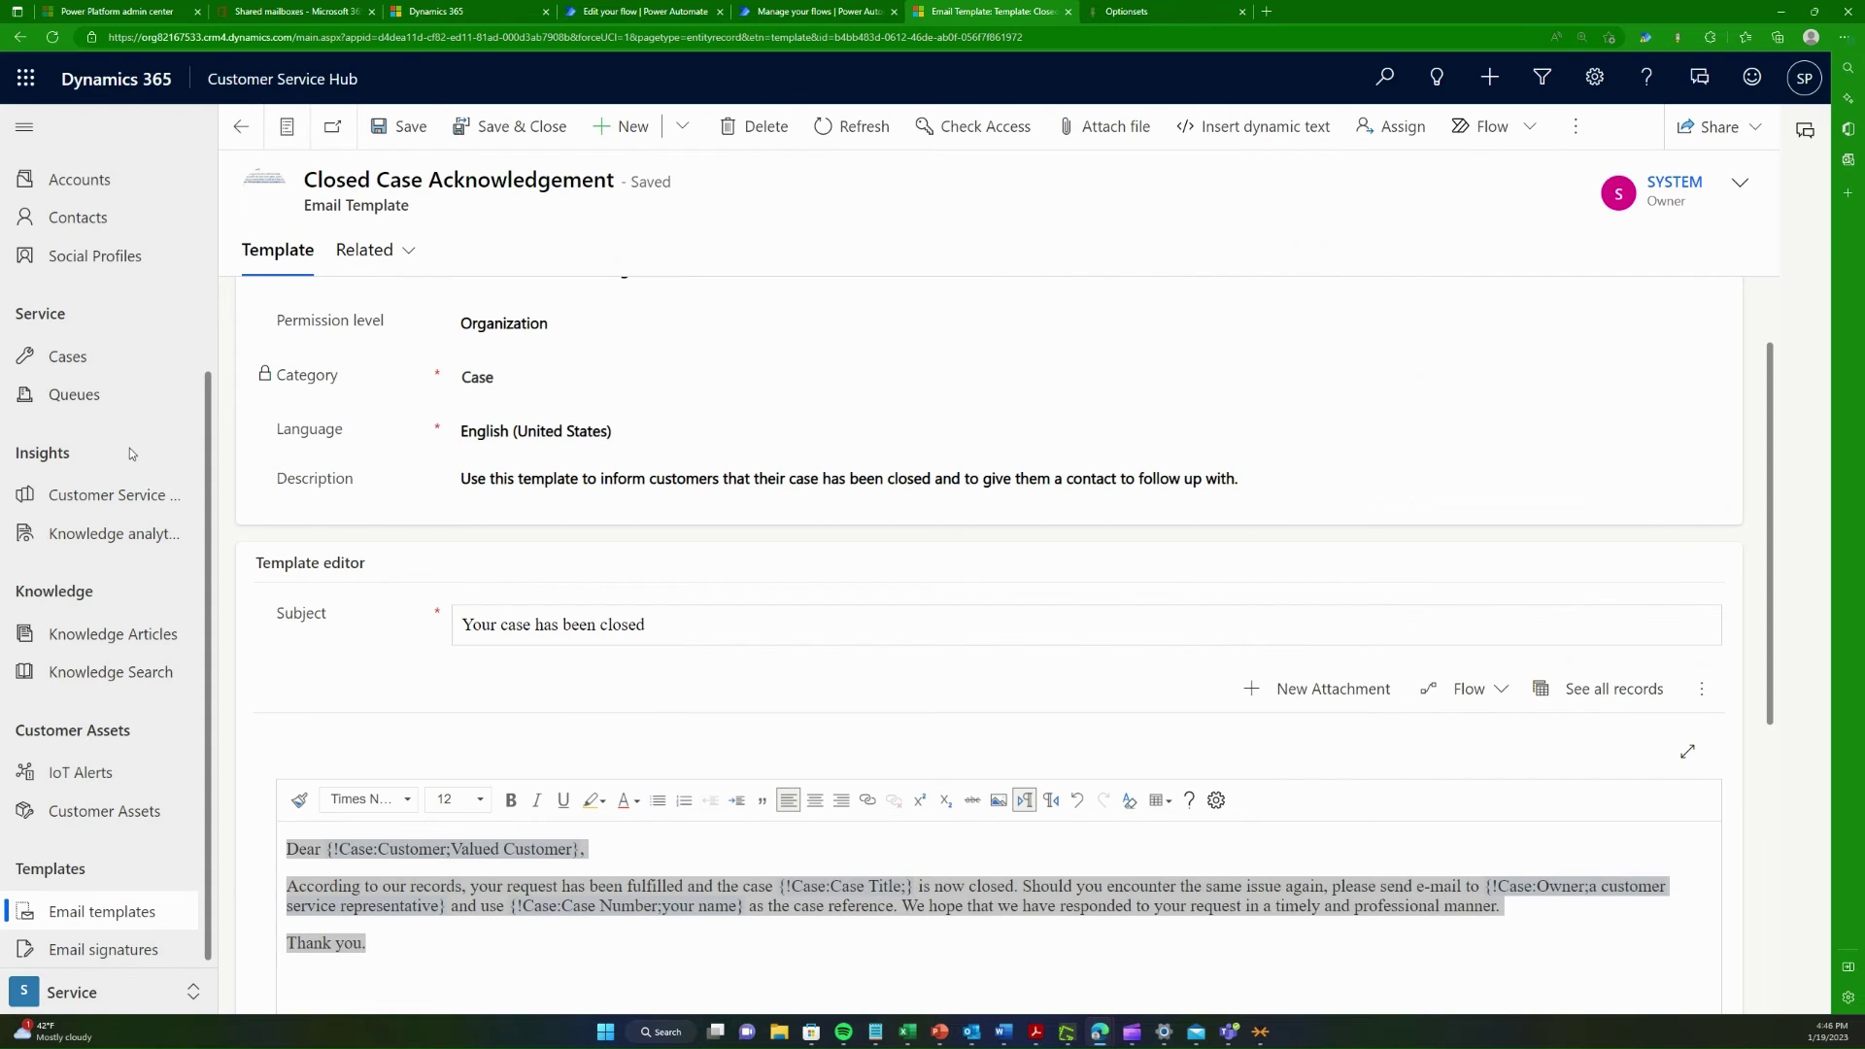
scroll(116, 442, "up", 2)
left_click(107, 482)
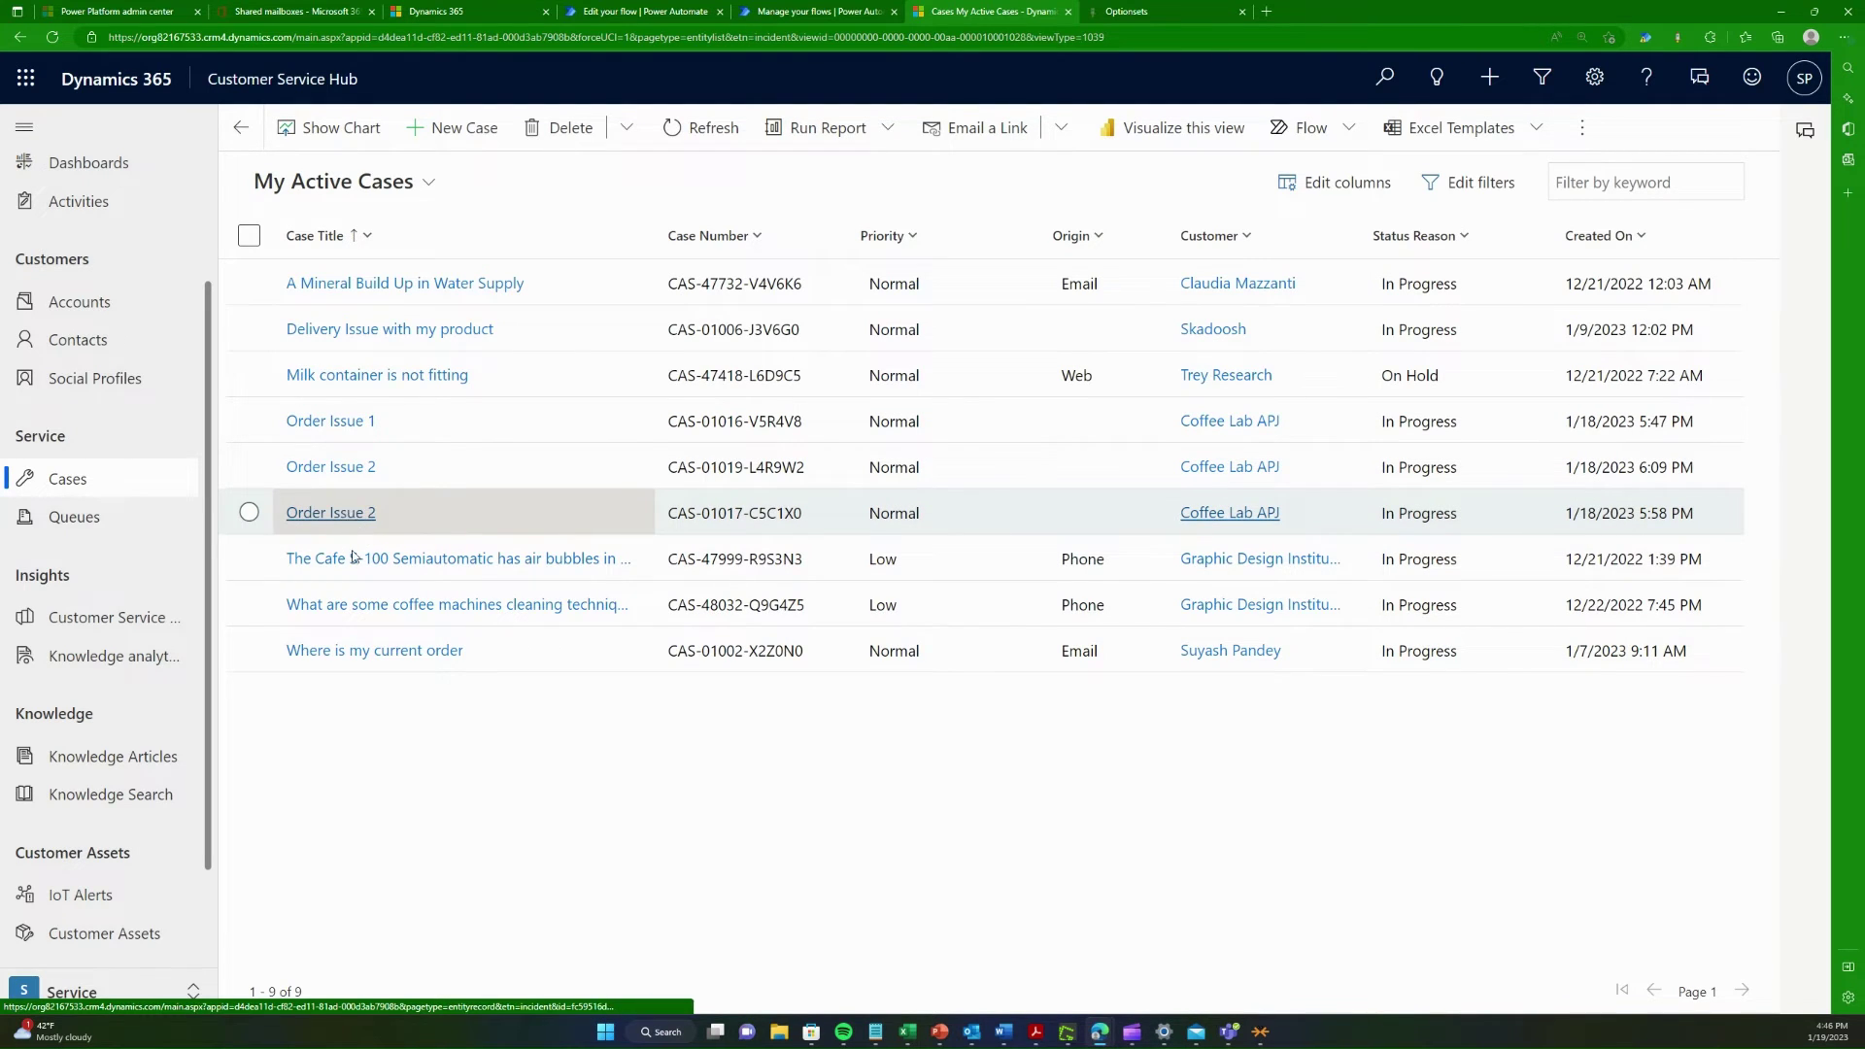
left_click(418, 651)
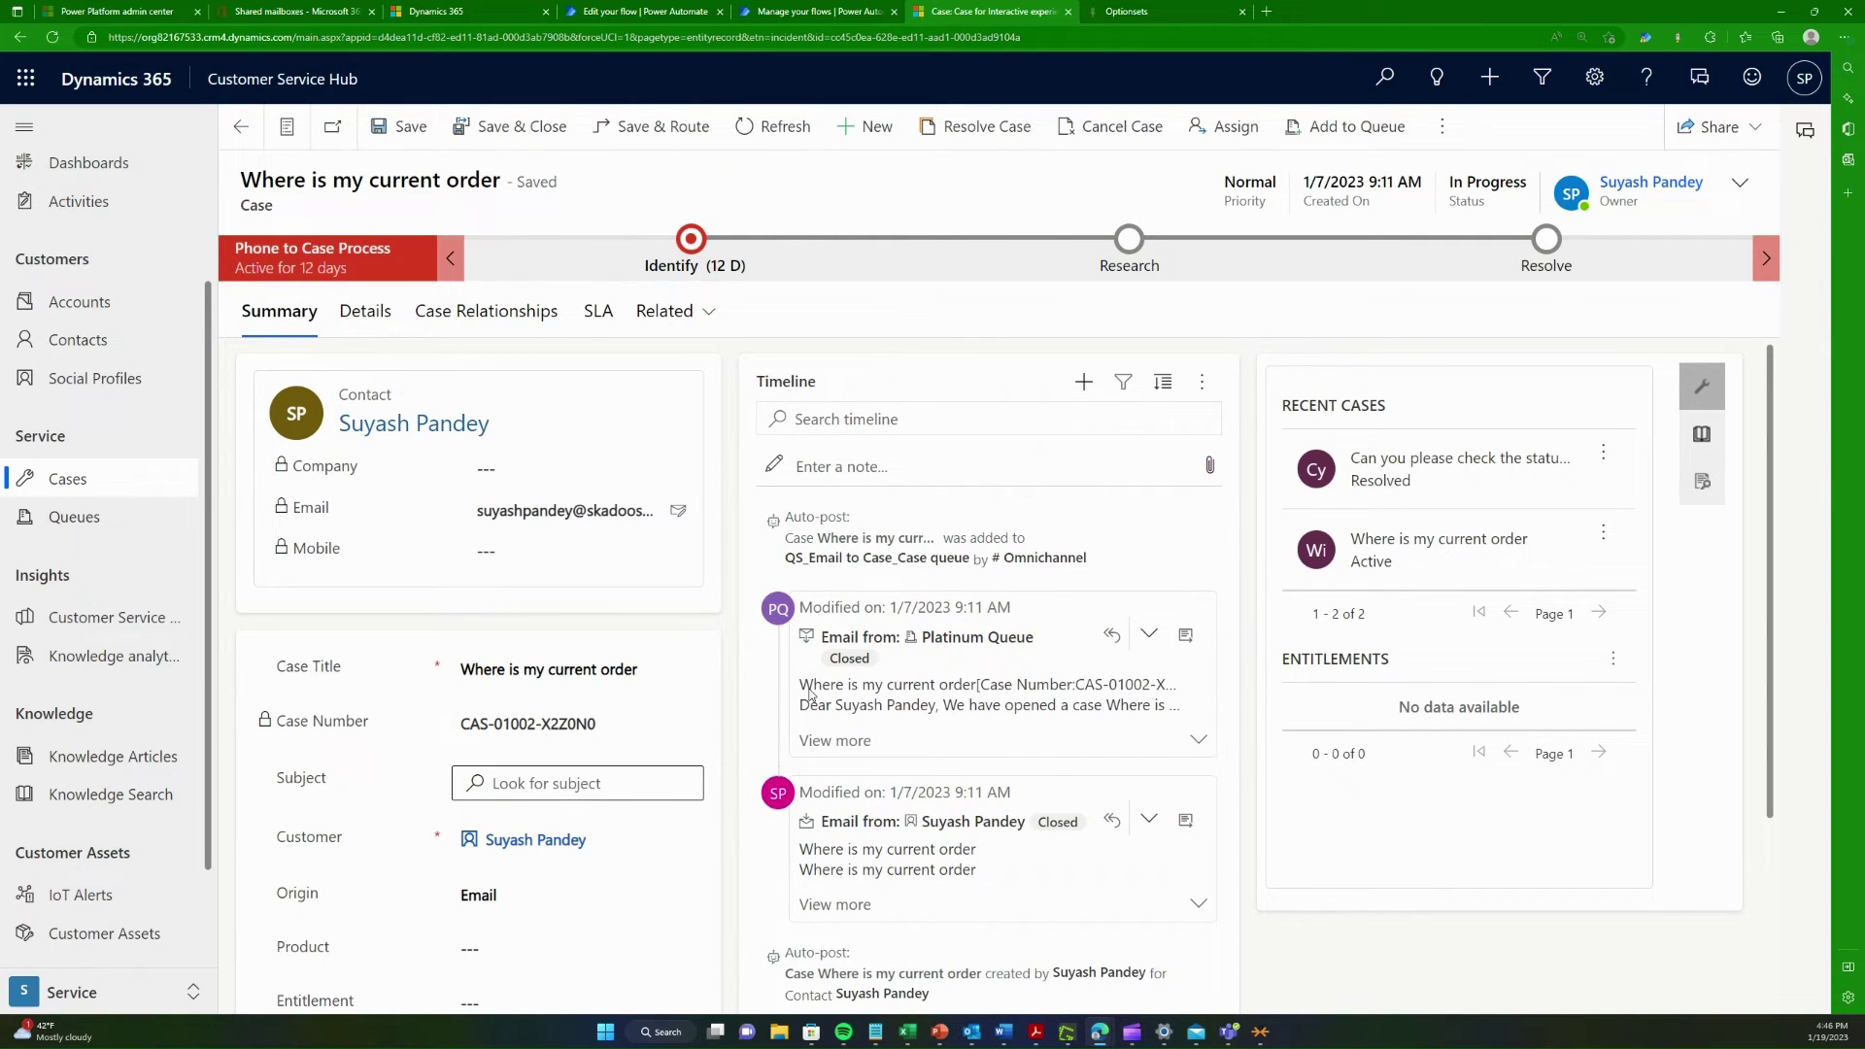
left_click_drag(847, 690, 1142, 688)
left_click(1098, 708)
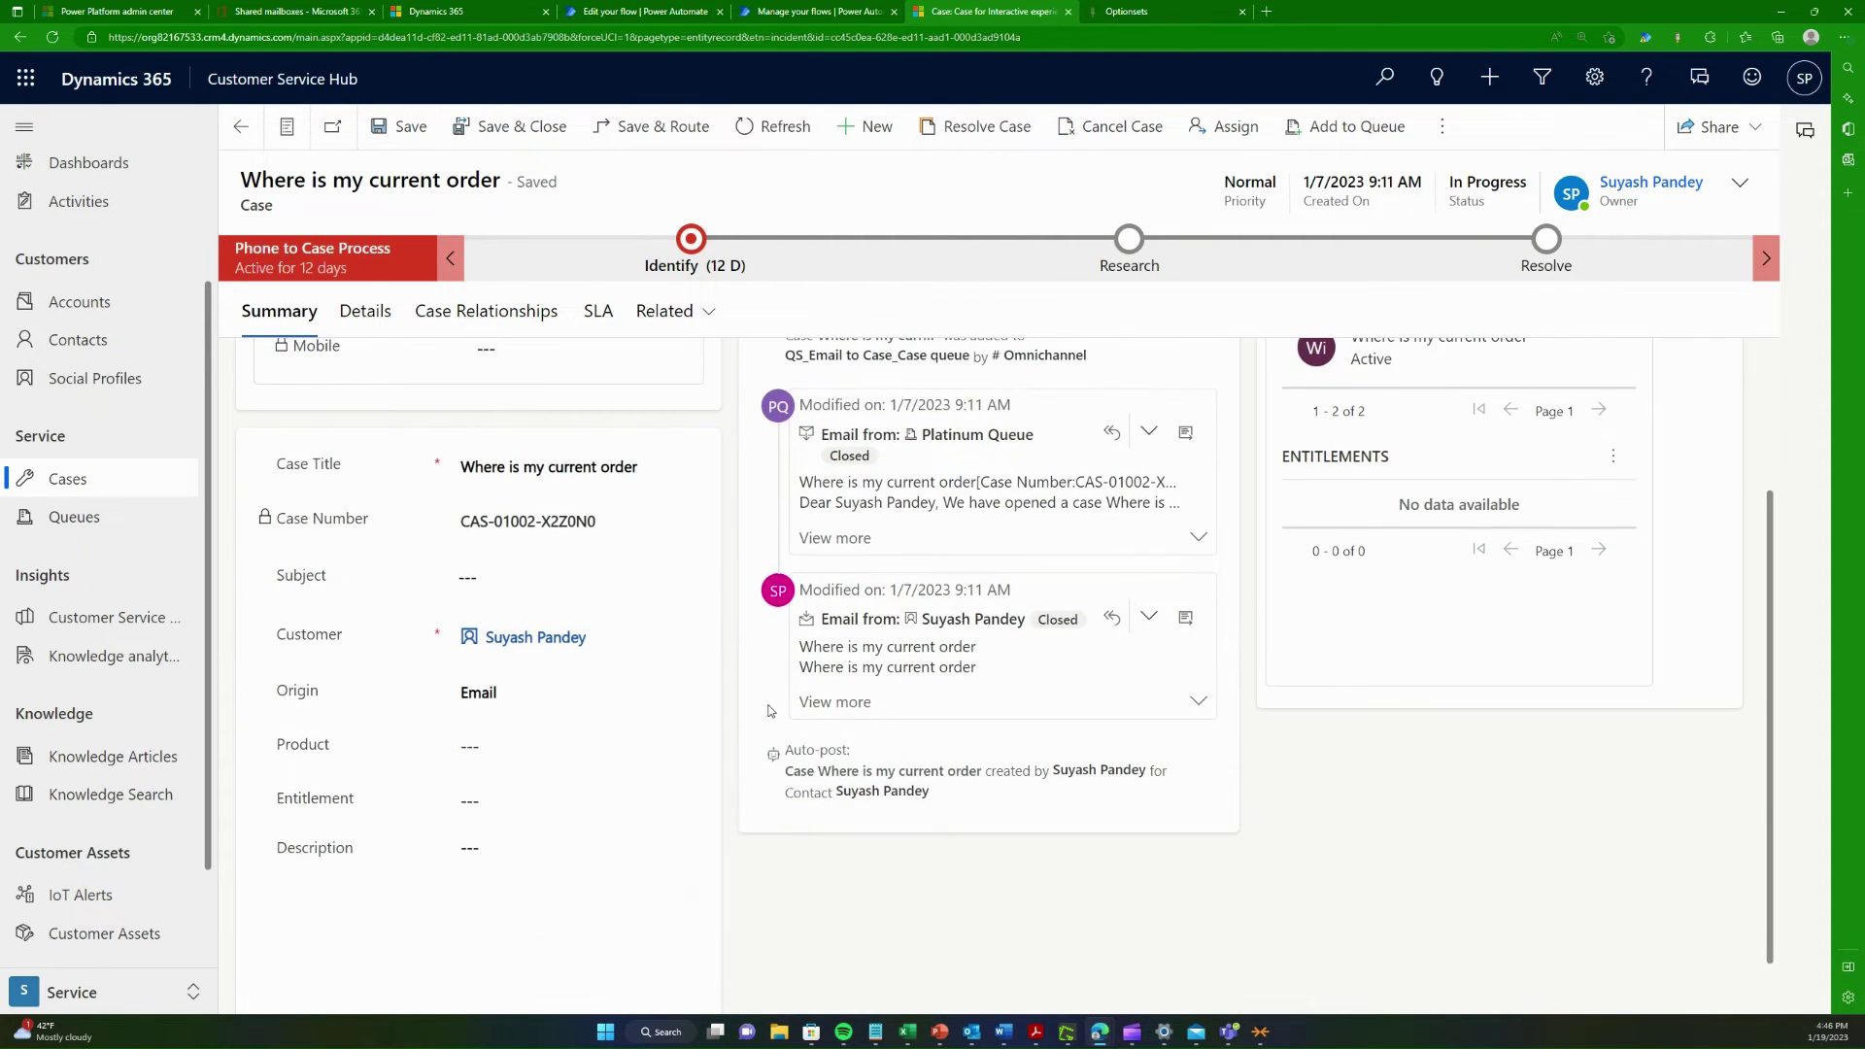
Step: Resolve the case as Problem Solved with the resolution "Agreed with customer"
left_click(959, 146)
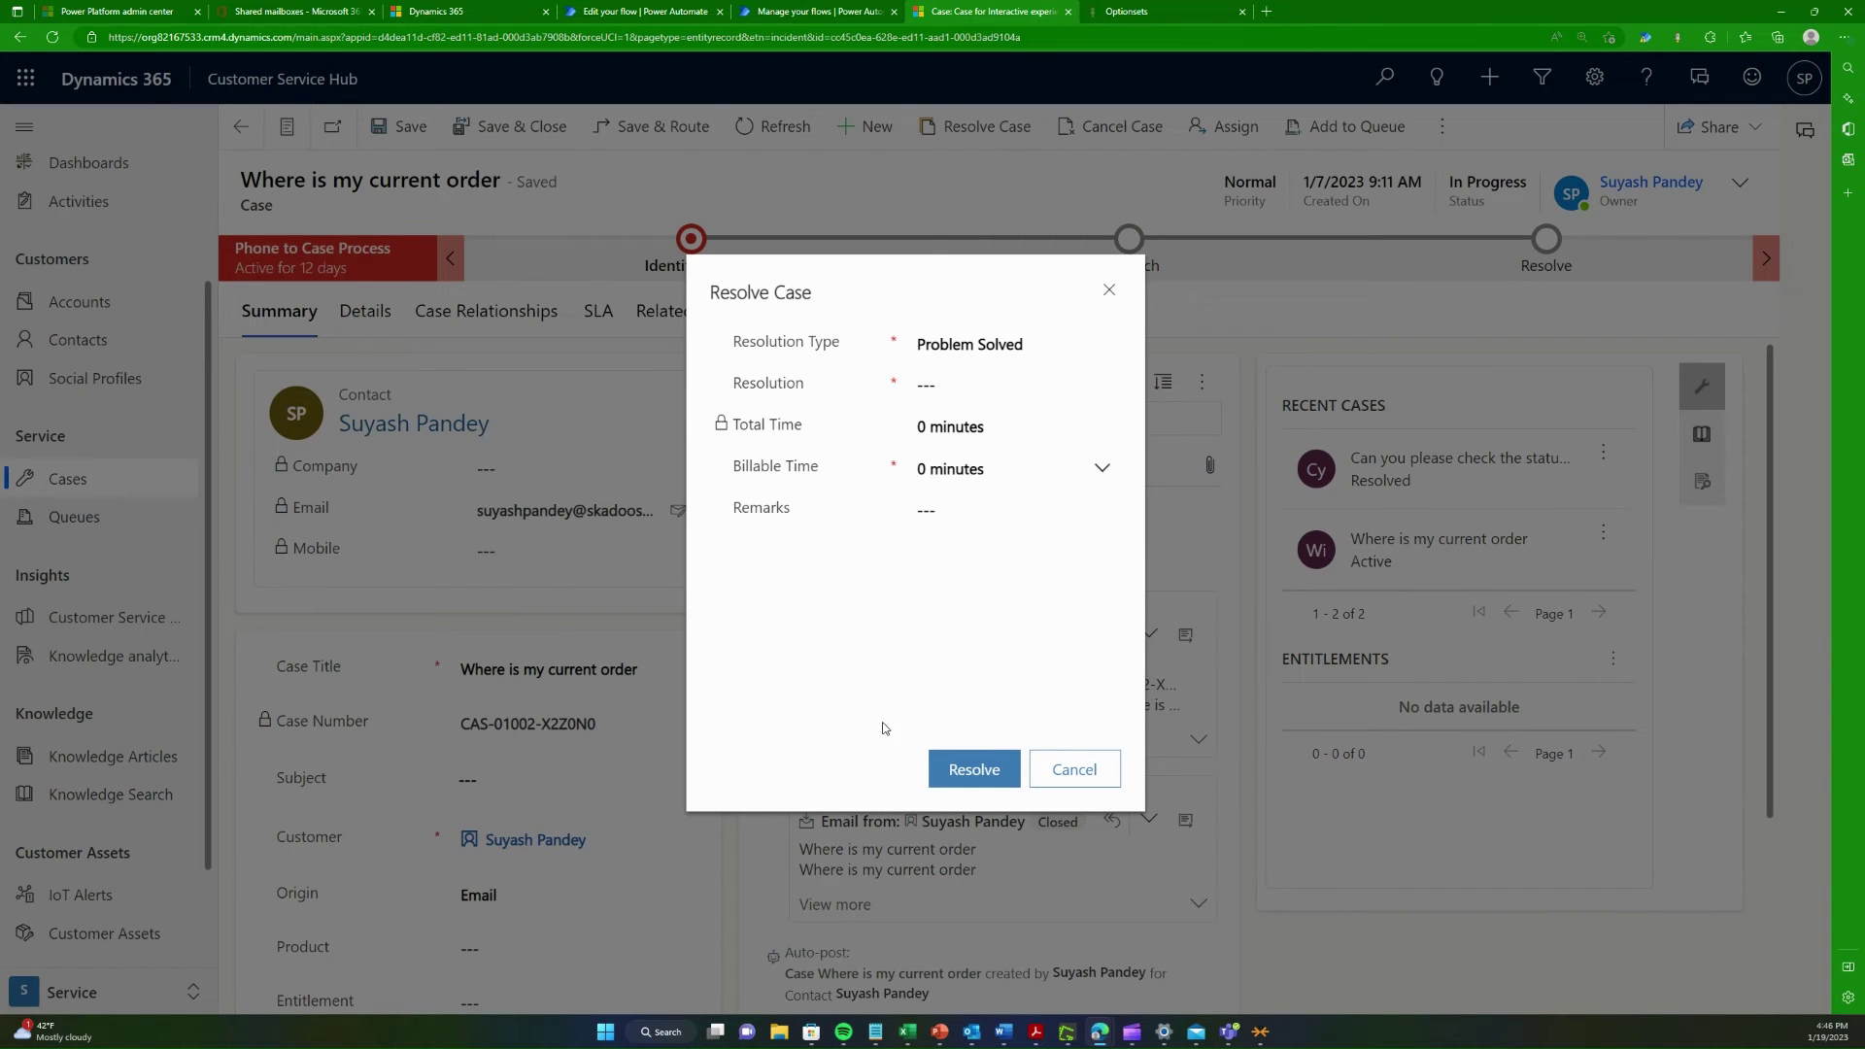
left_click(982, 398)
type("Agreed wi")
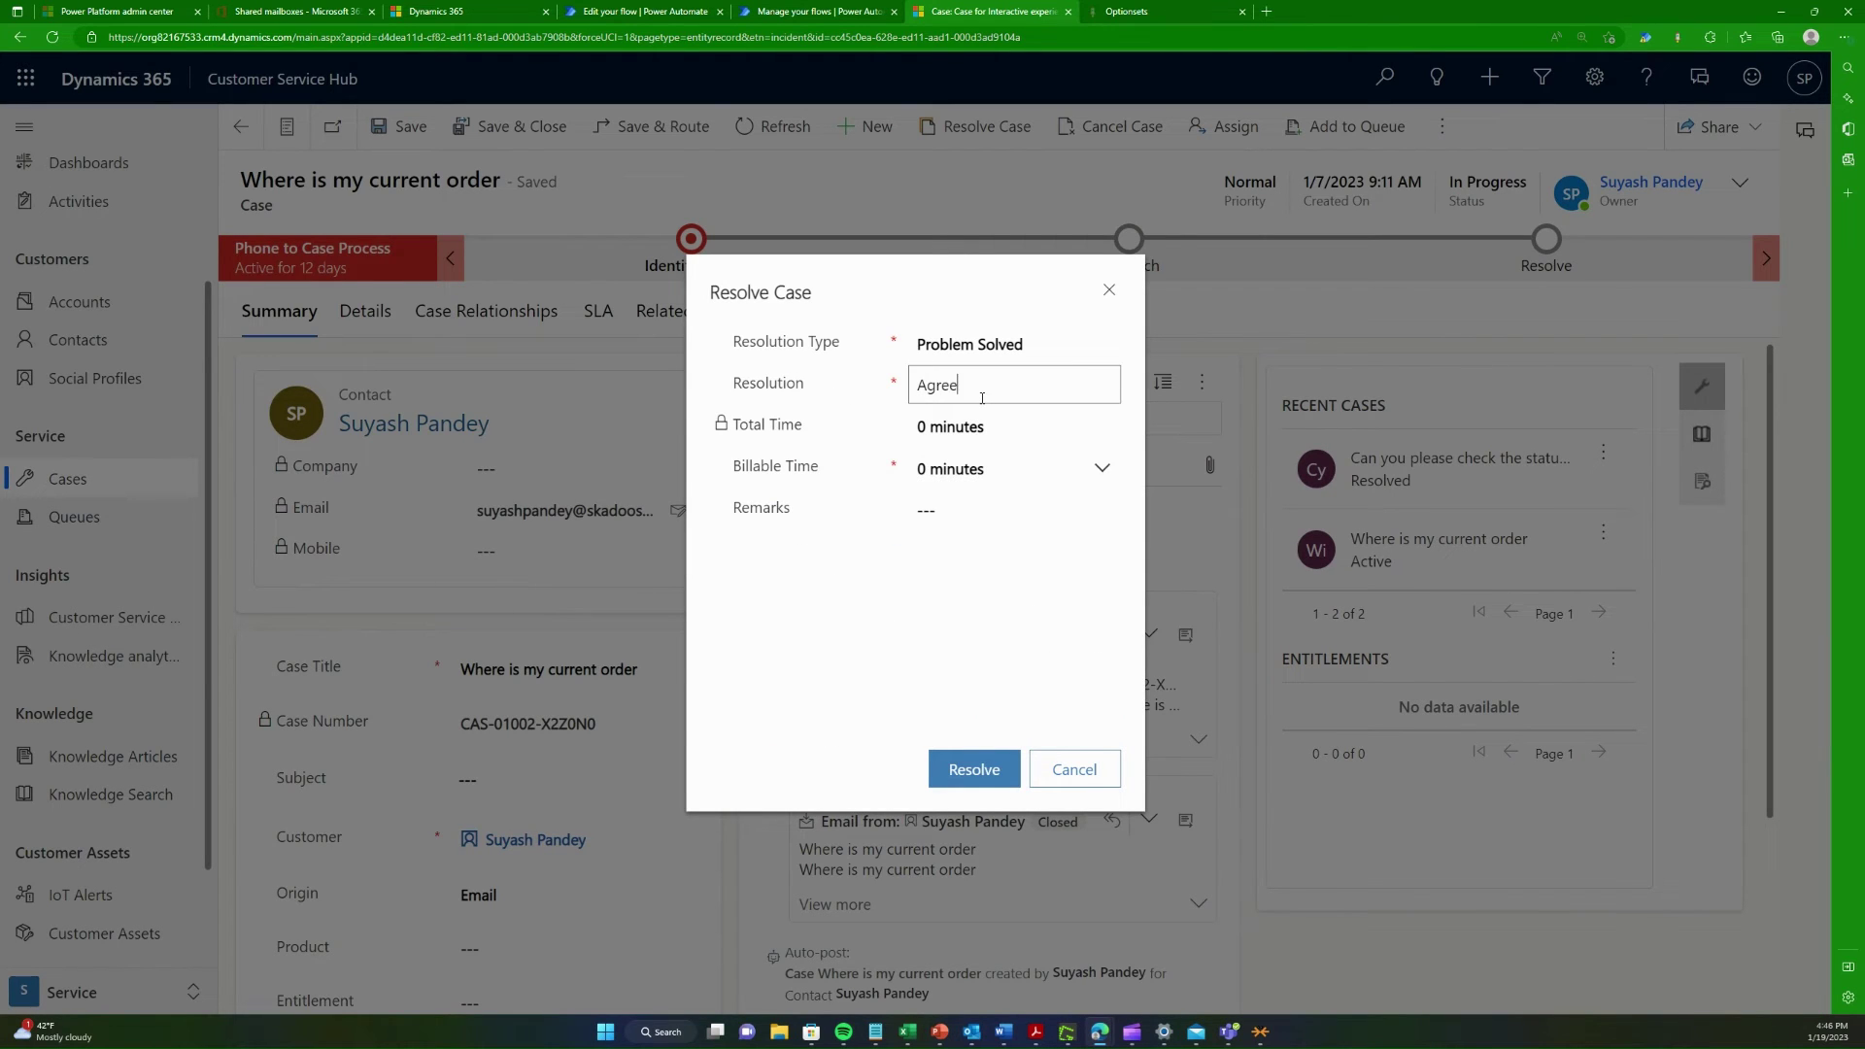
type("t c")
key("BackSpace")
key("BackSpace")
type("h customer")
left_click(1005, 769)
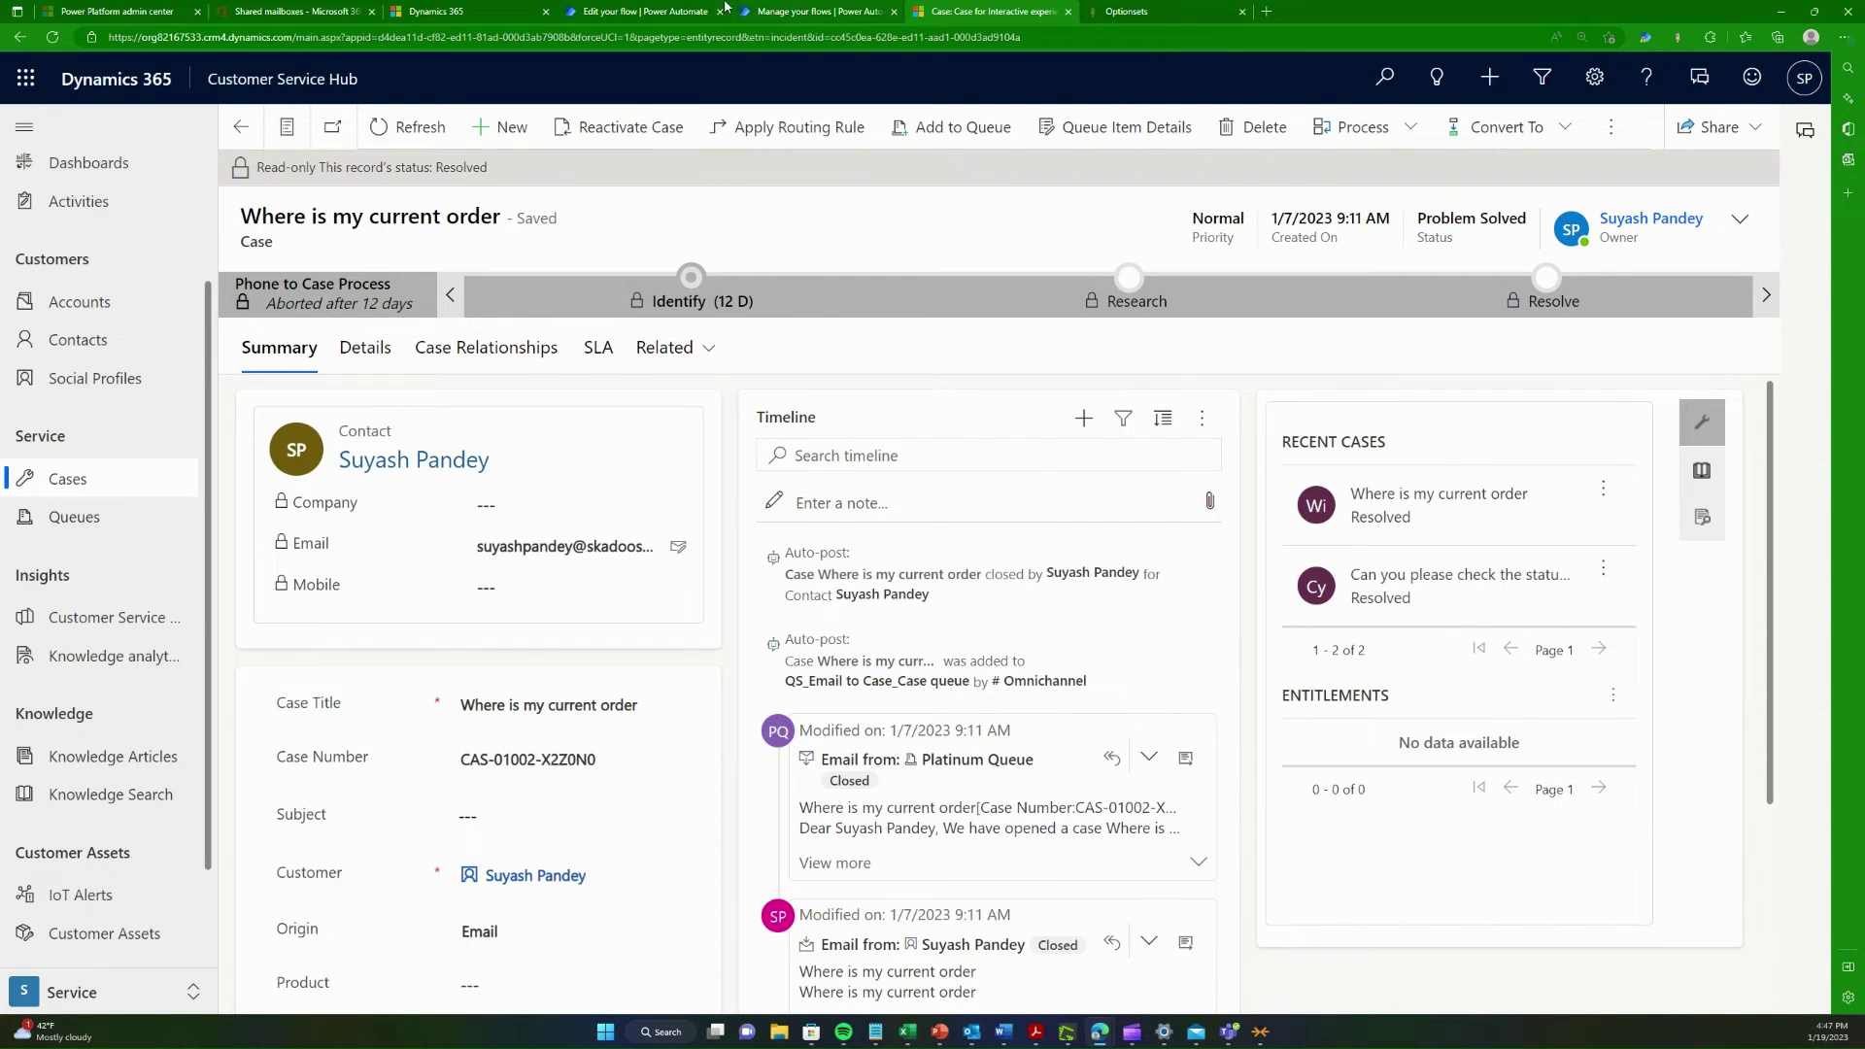
Step: Refresh the flow's run history in Power Automate, open the latest run and expand its send-email action
left_click(802, 10)
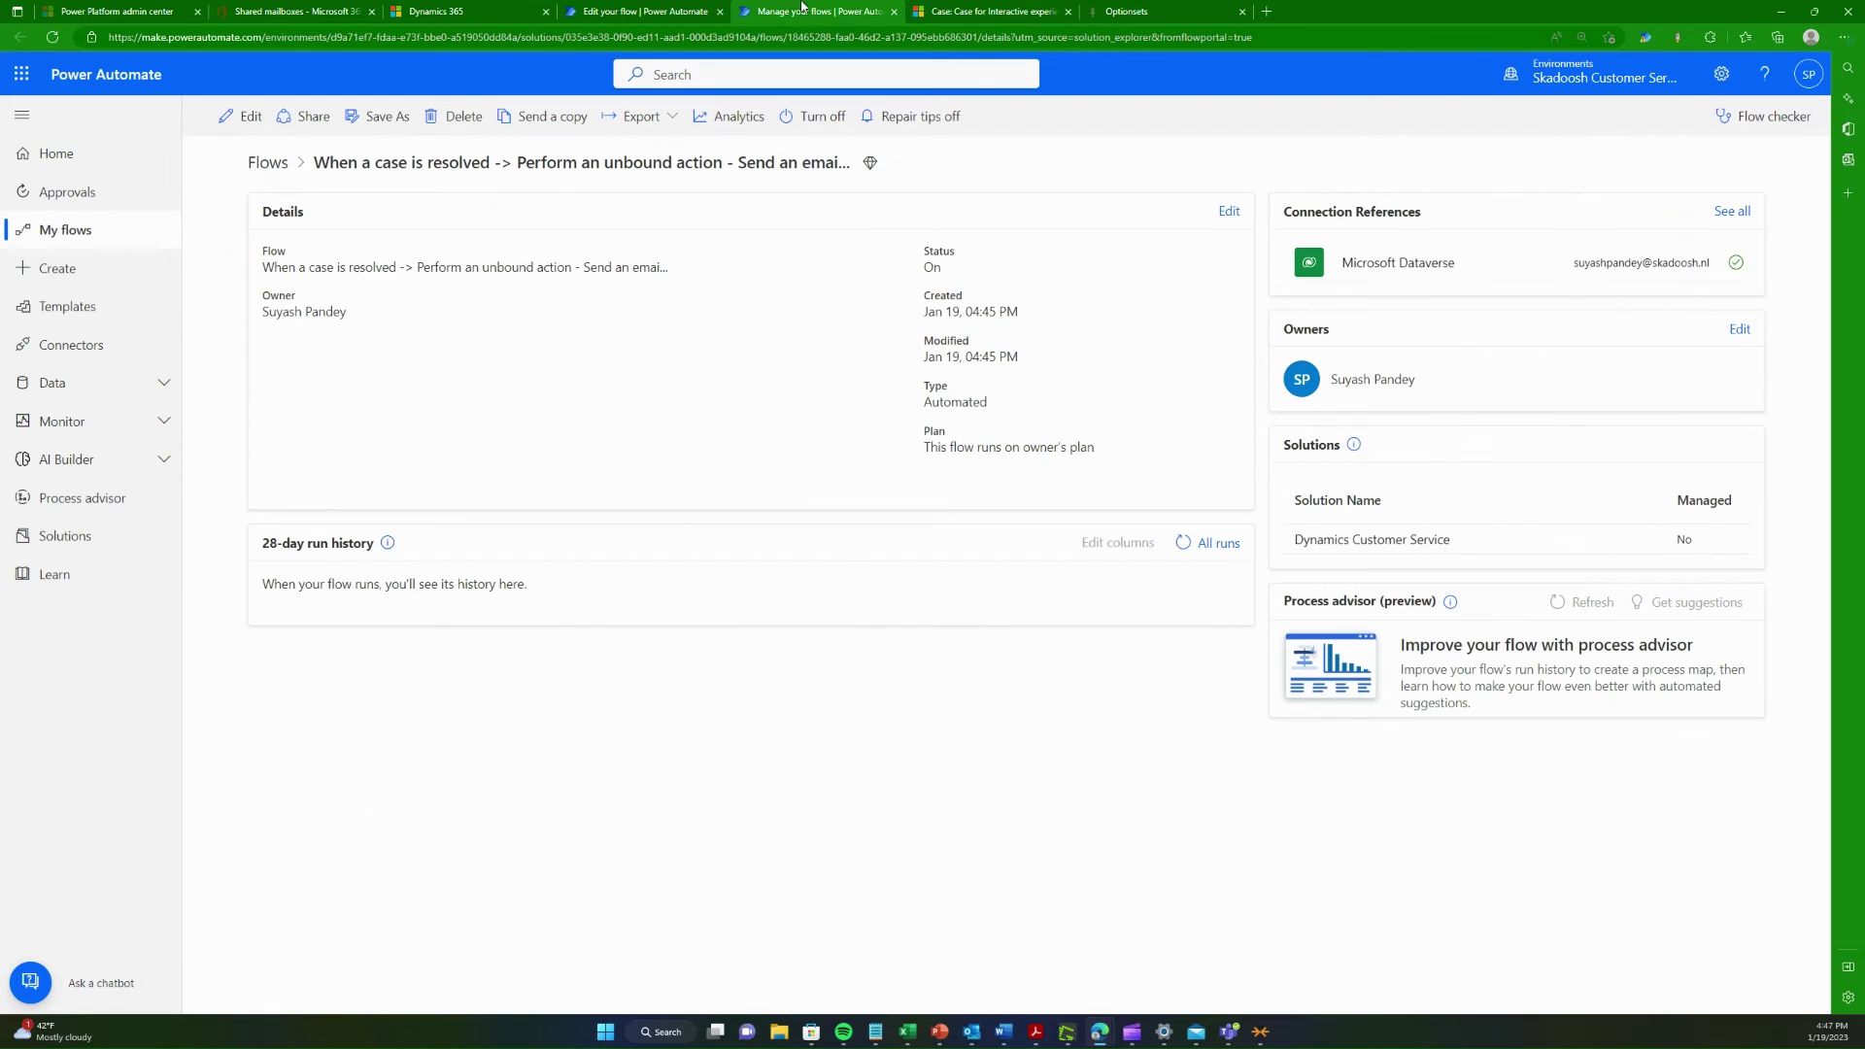
left_click(1183, 542)
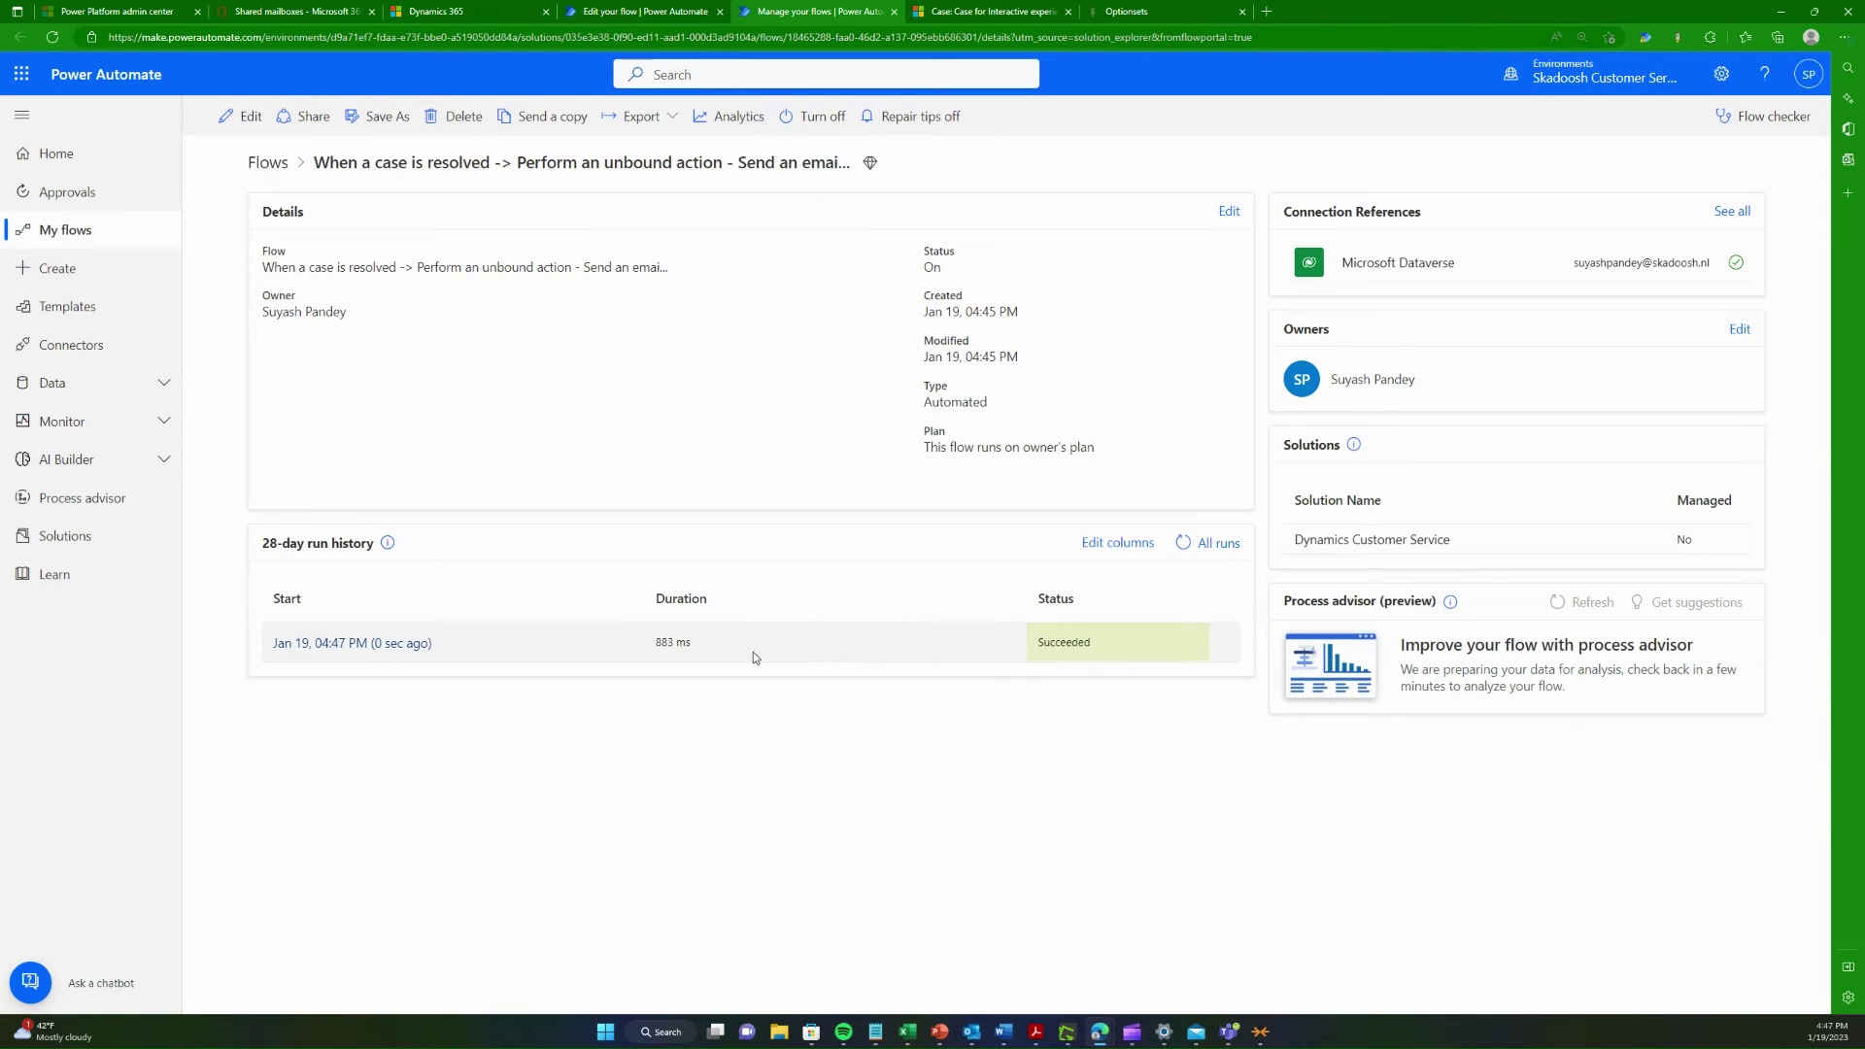
left_click(380, 646)
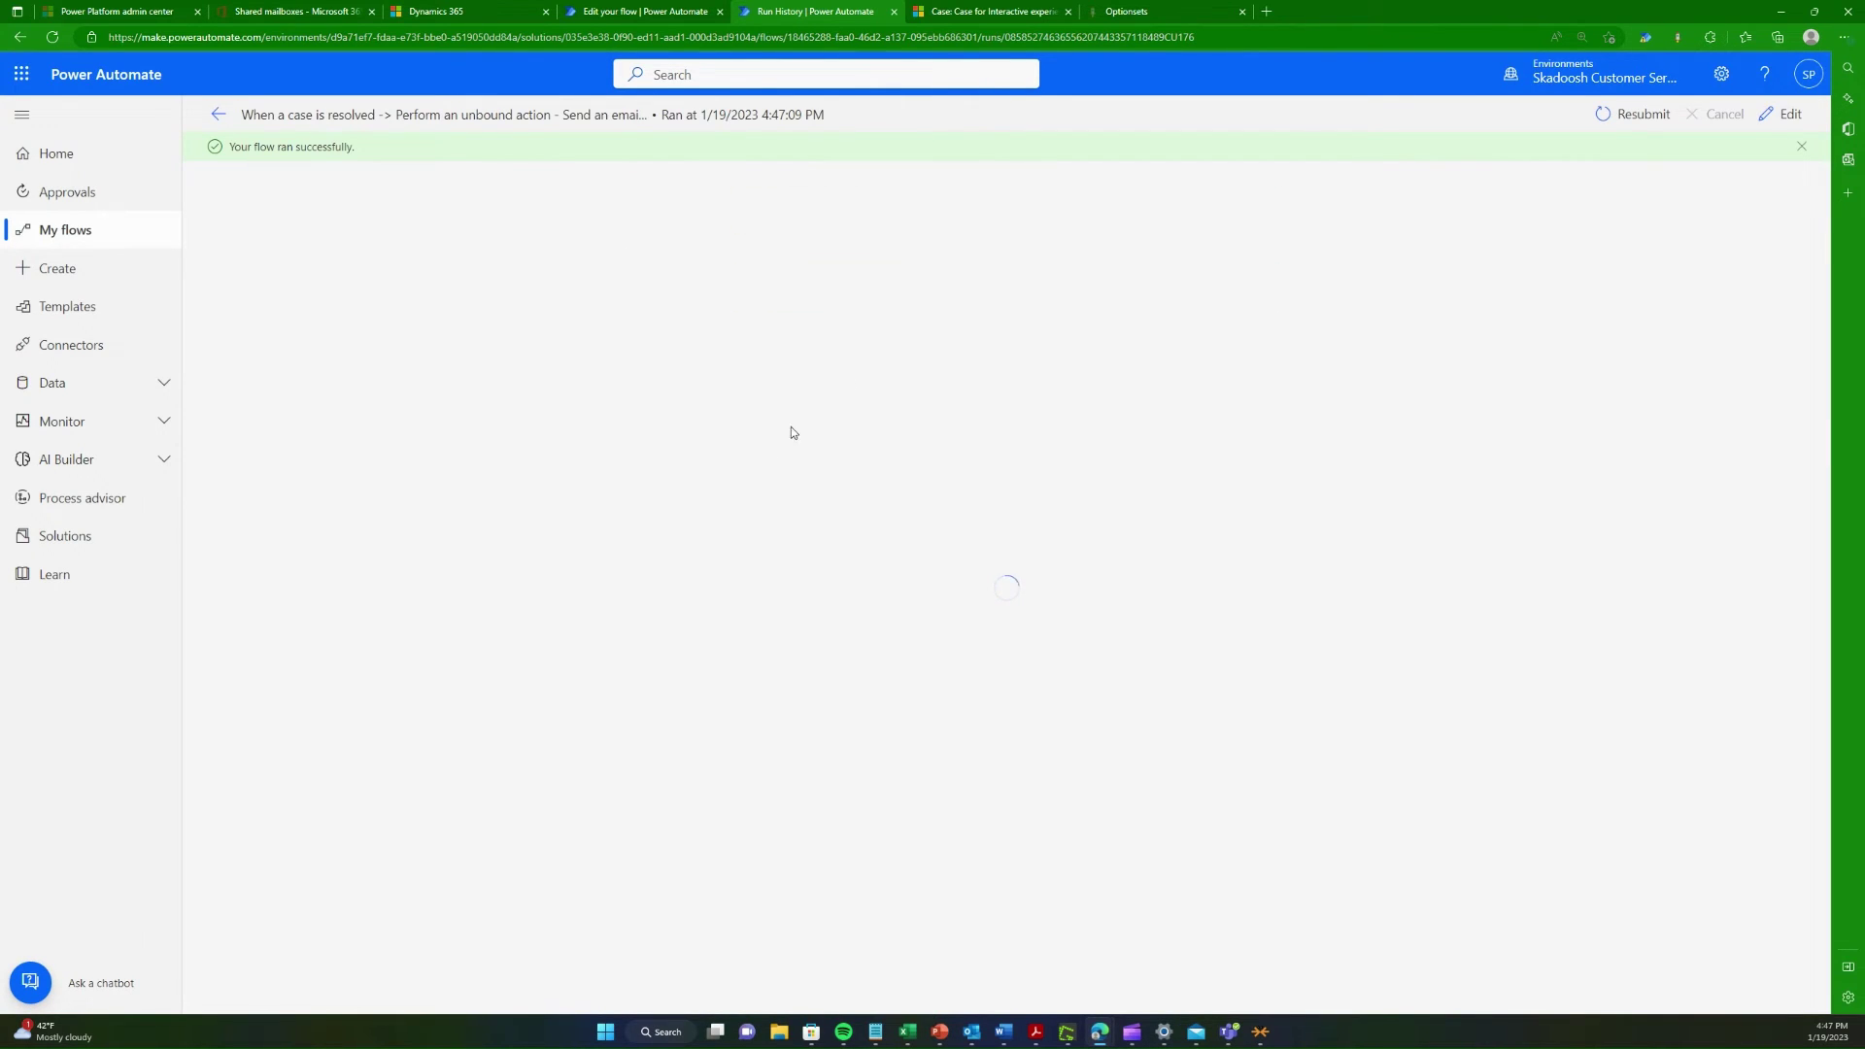
left_click(983, 289)
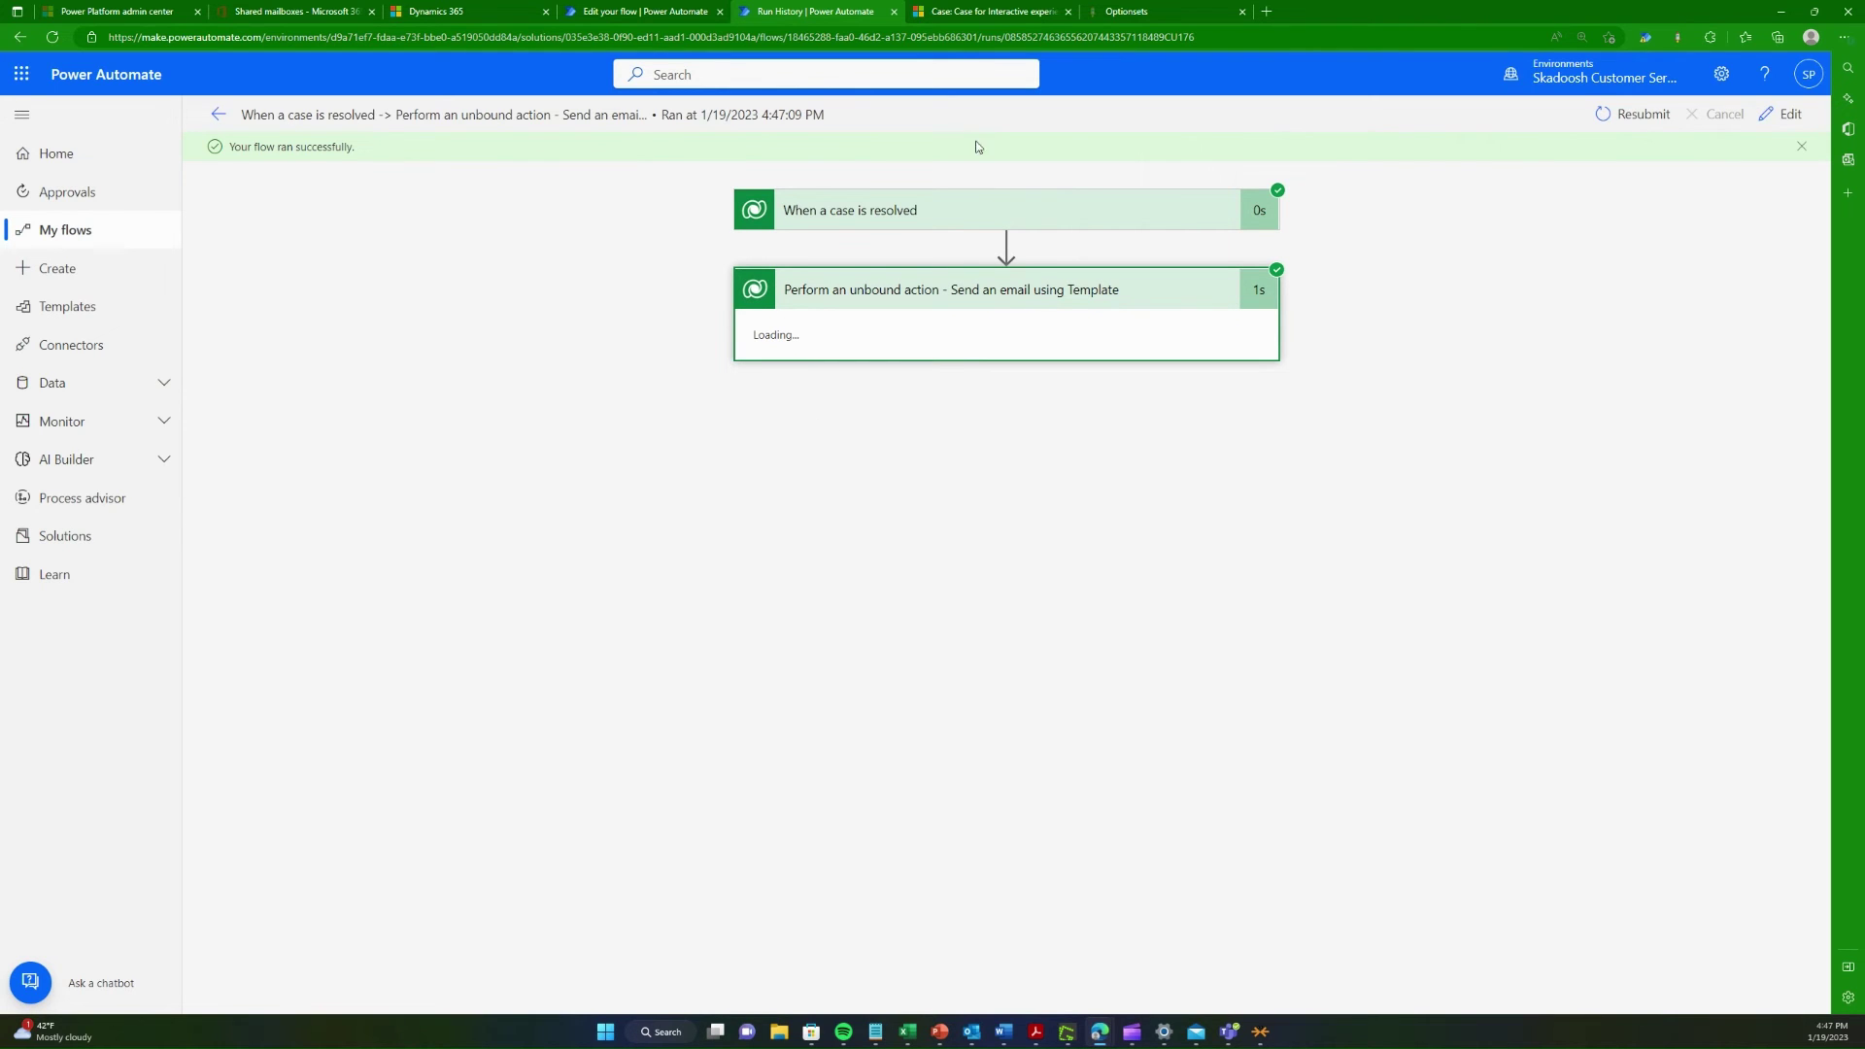
Step: Return to the resolved case and refresh it to check the timeline for the closure email
left_click(979, 12)
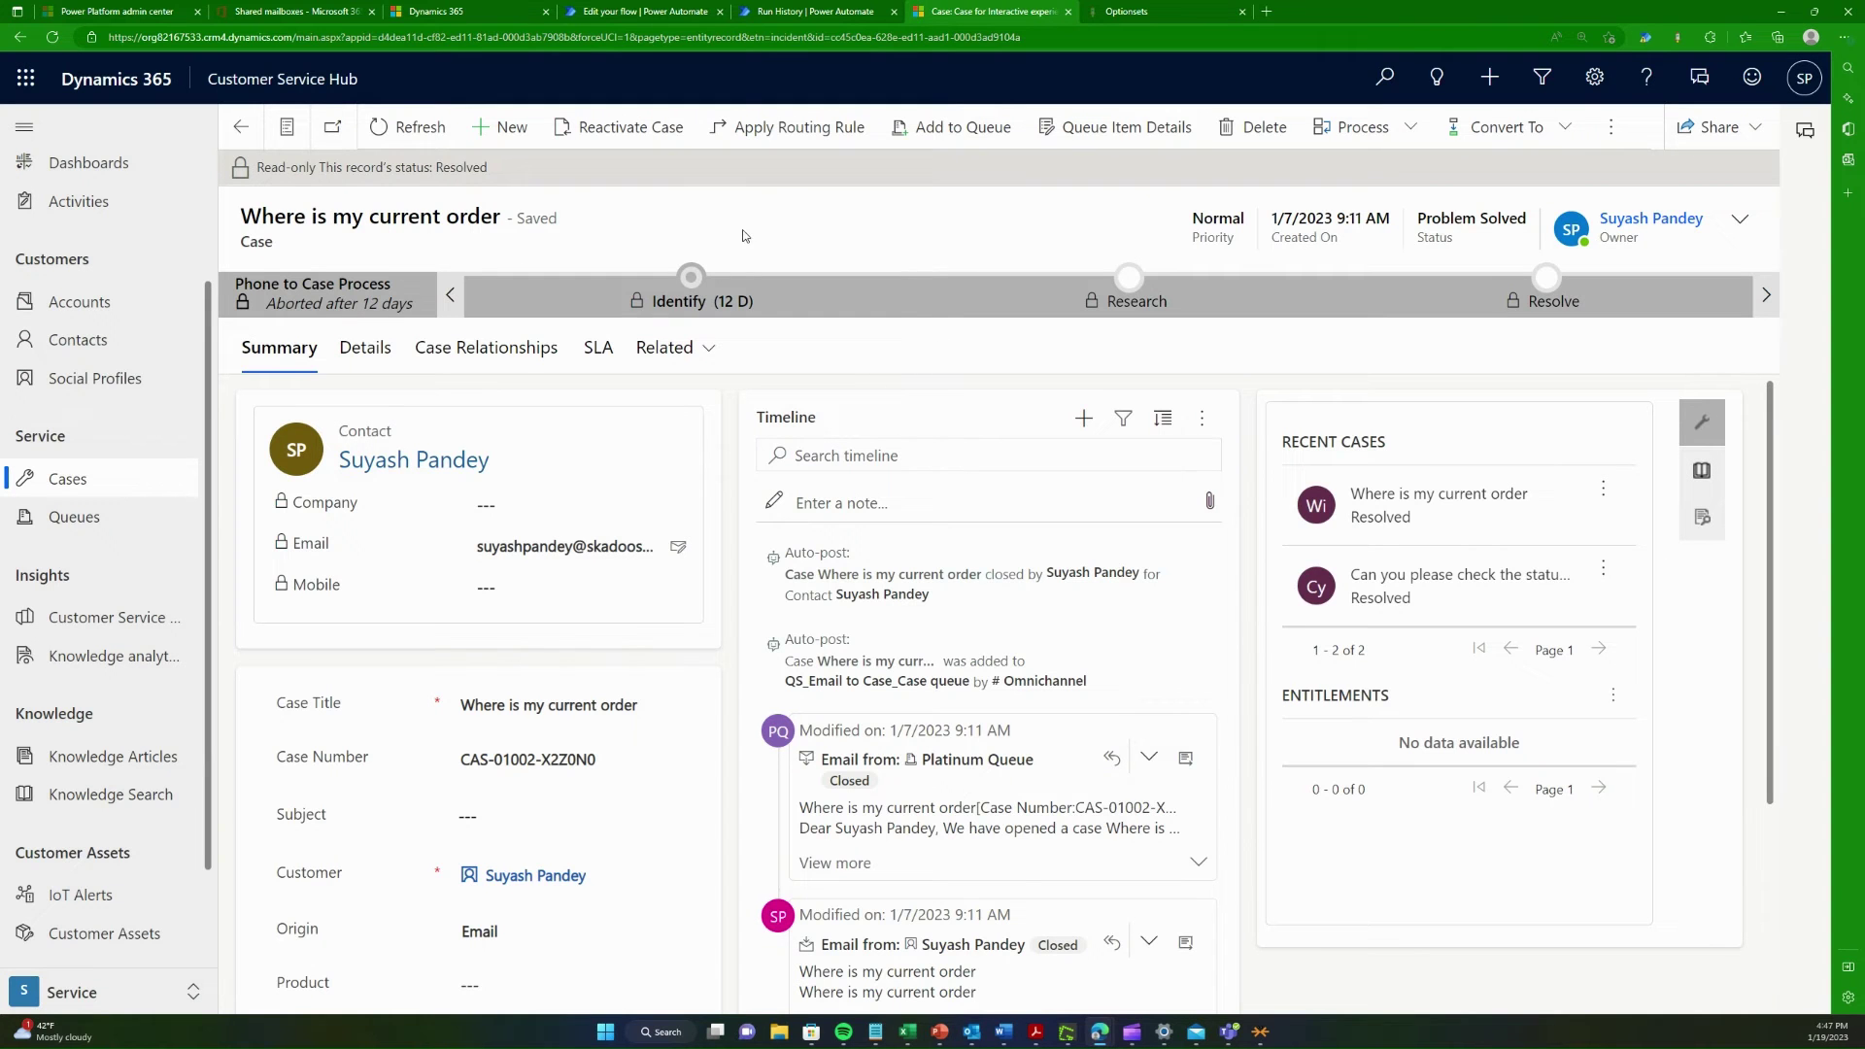
left_click(427, 131)
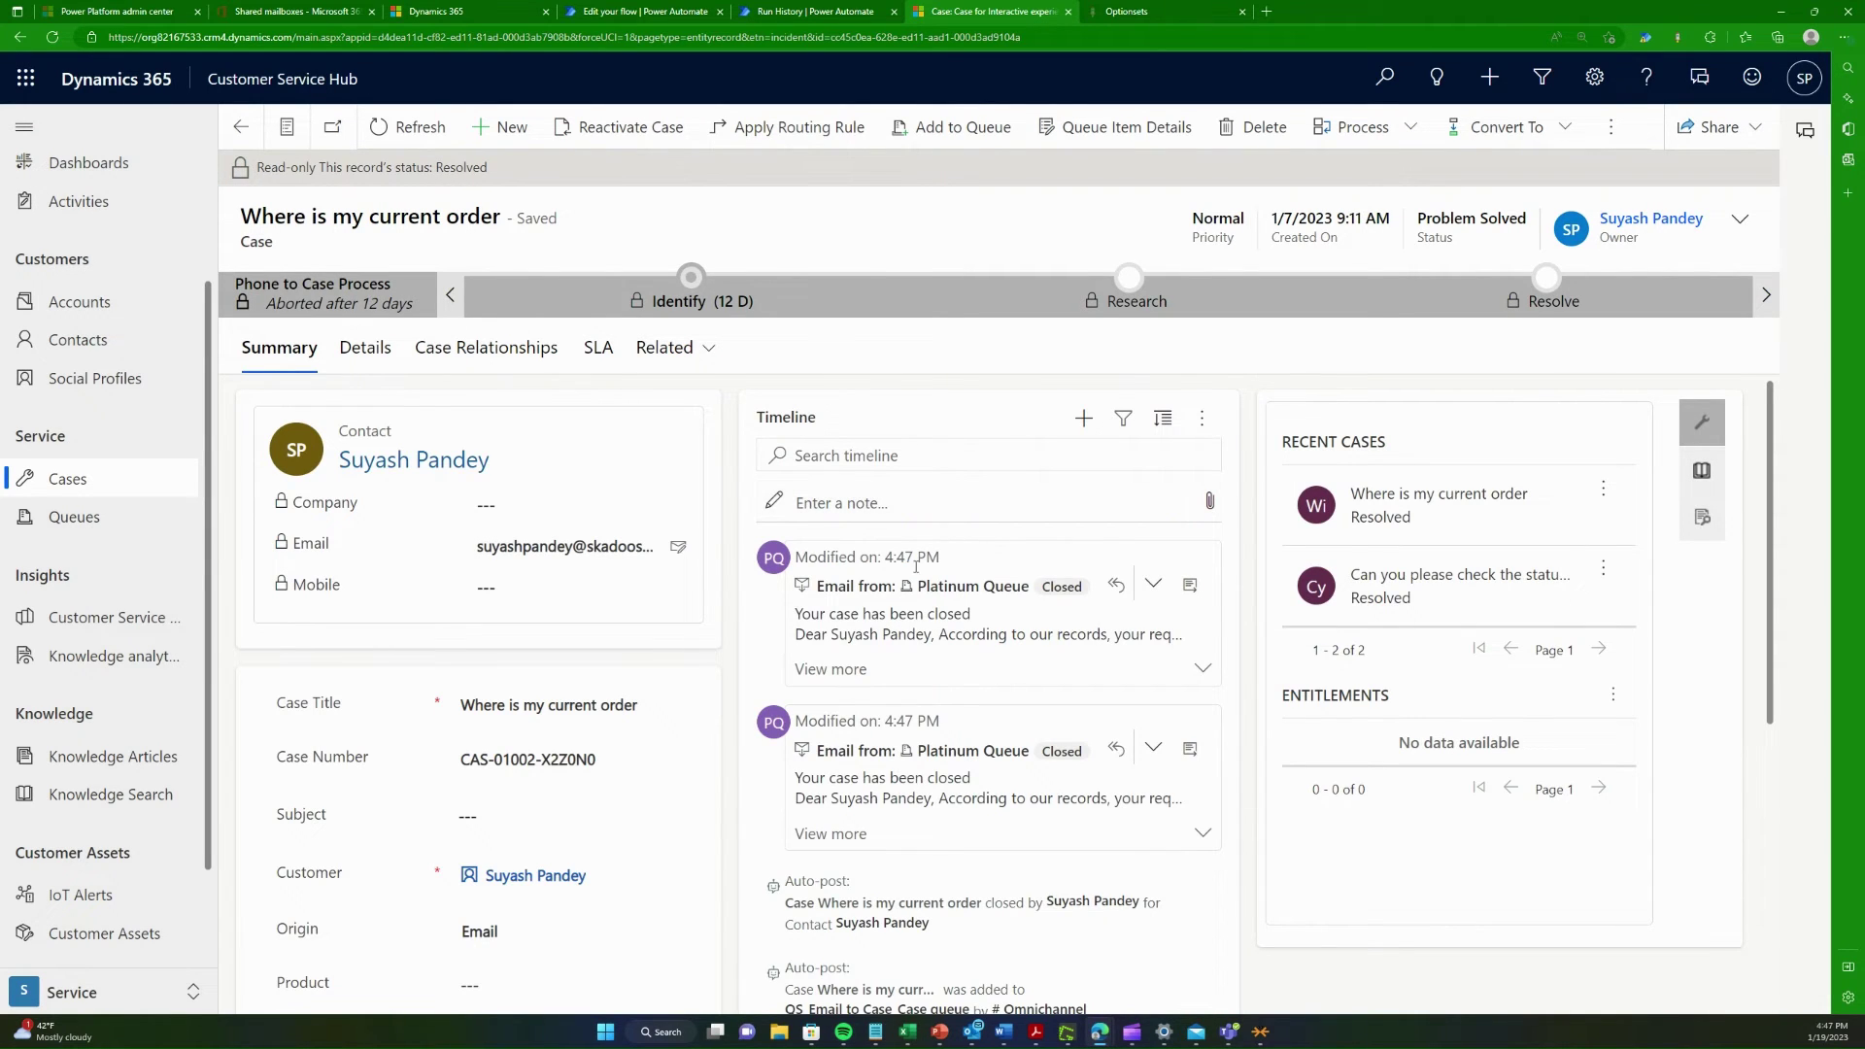
Step: Expand the newest Platinum Queue email in the case timeline and read its greeting and body
left_click(1214, 670)
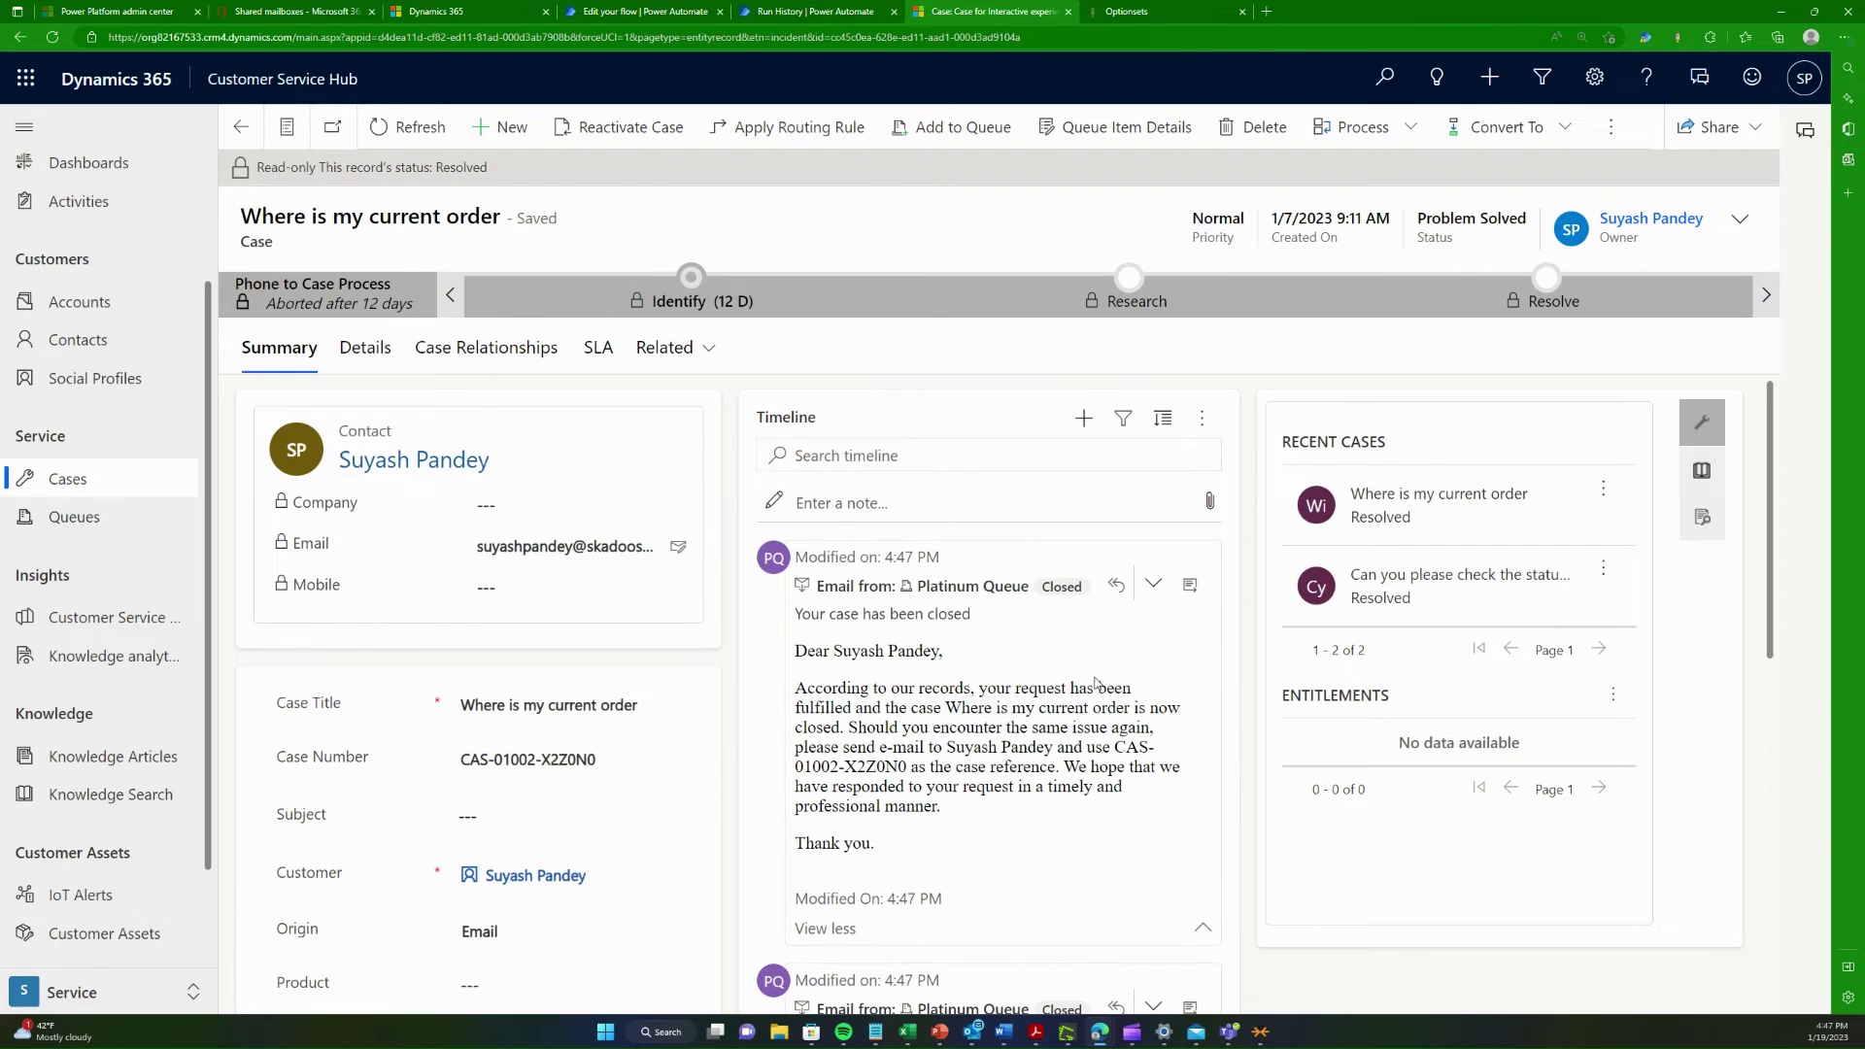
left_click_drag(817, 677, 964, 662)
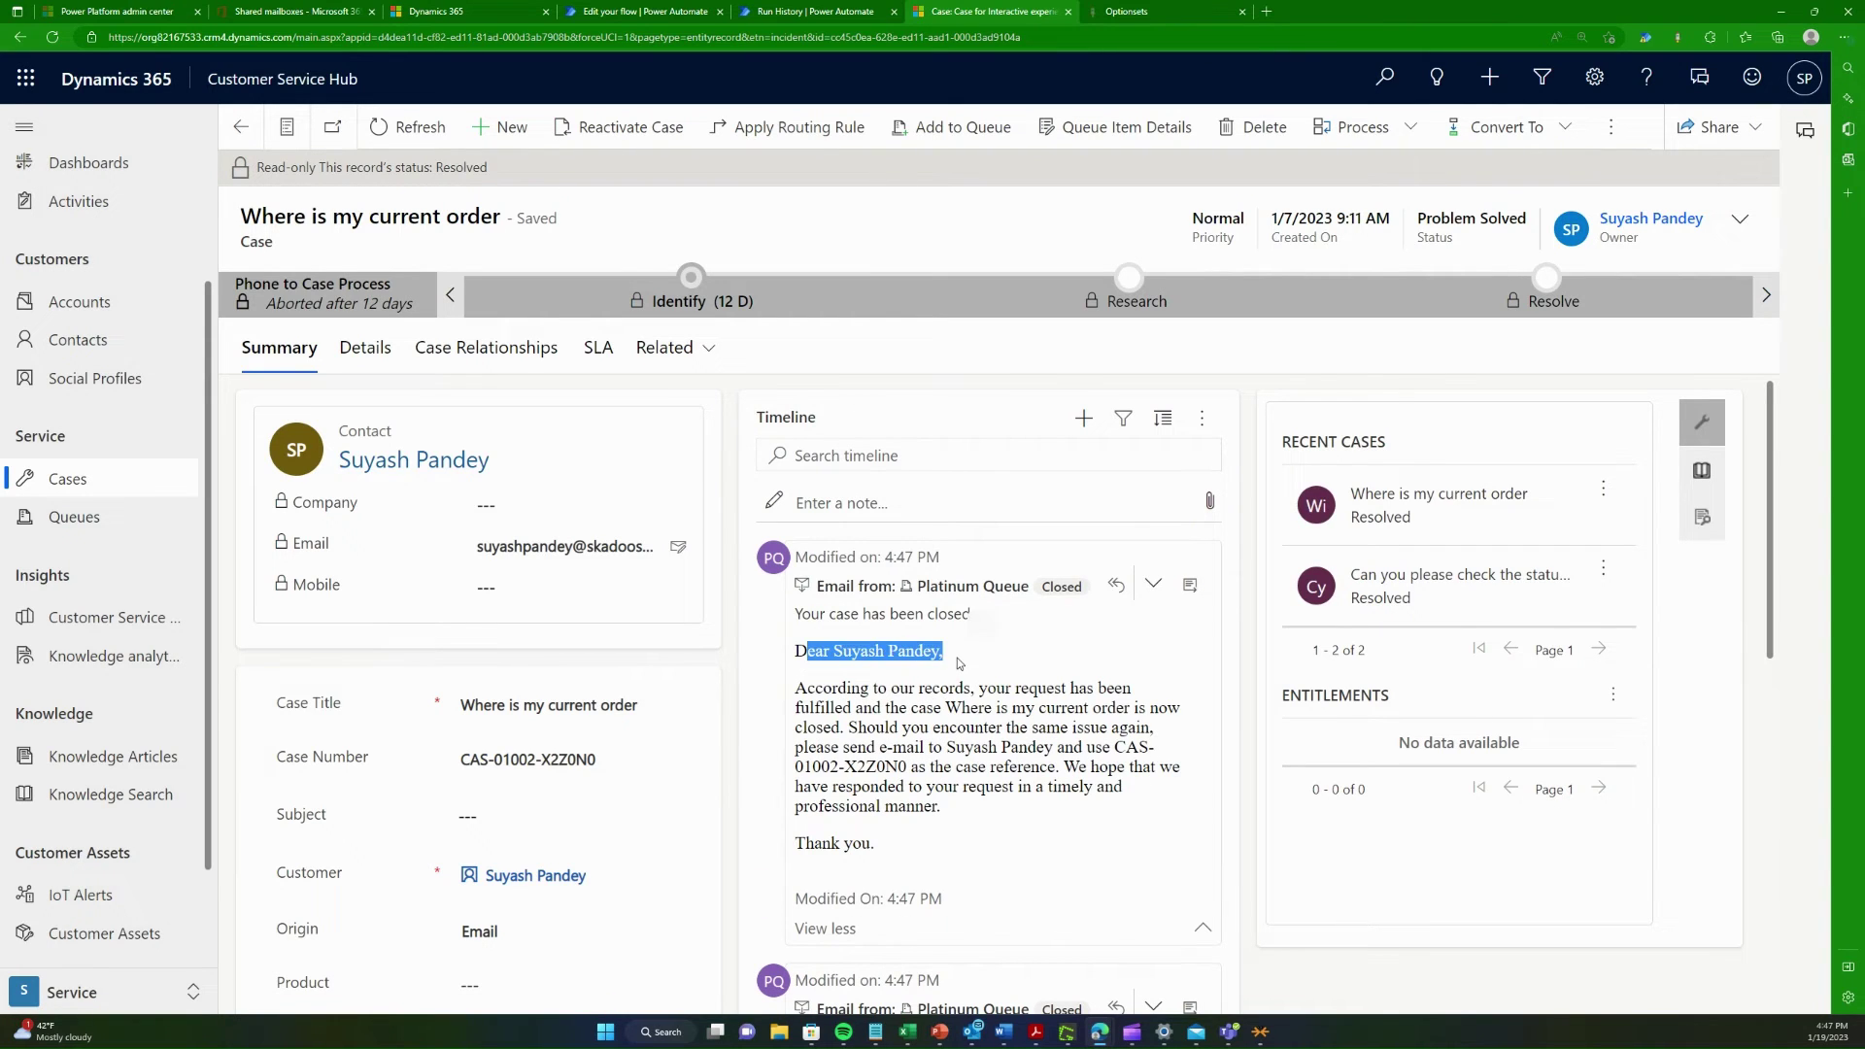
left_click(935, 720)
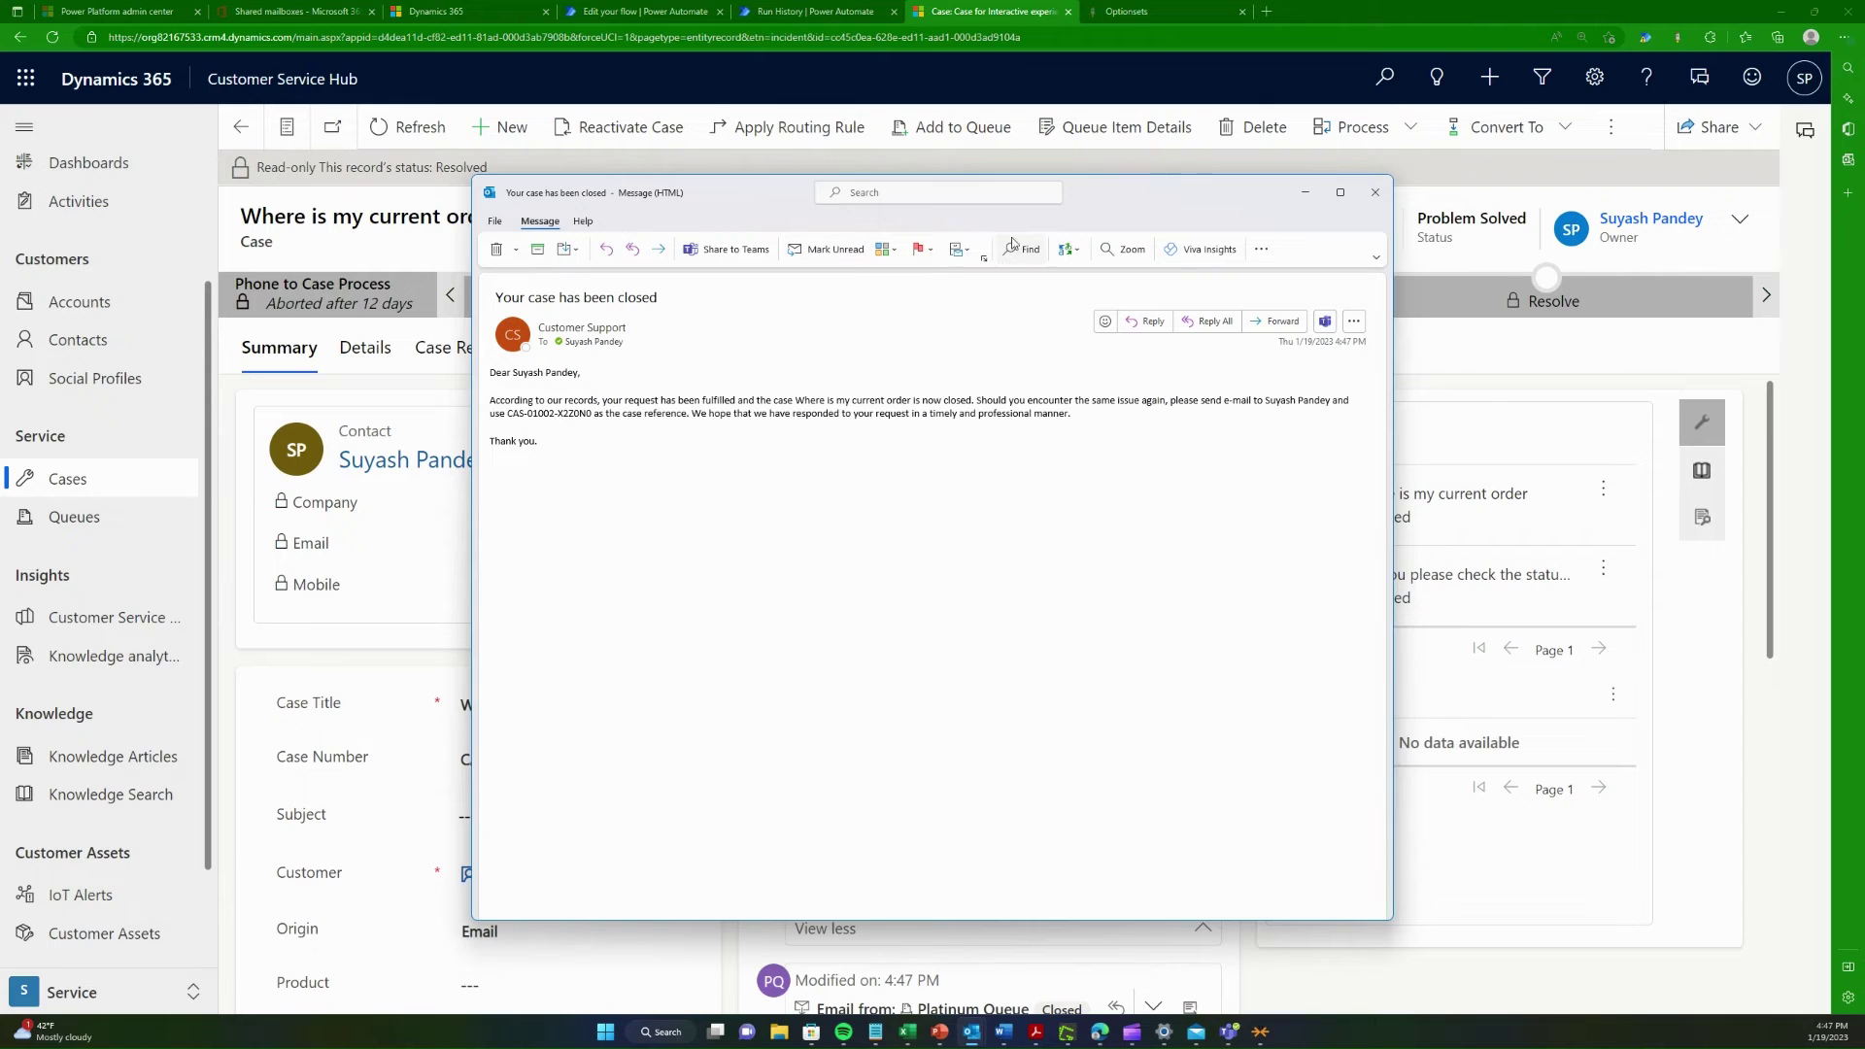
Step: Enlarge the "Your case has been closed" message in Outlook, check its sender and body text, and close it
double_click(1125, 196)
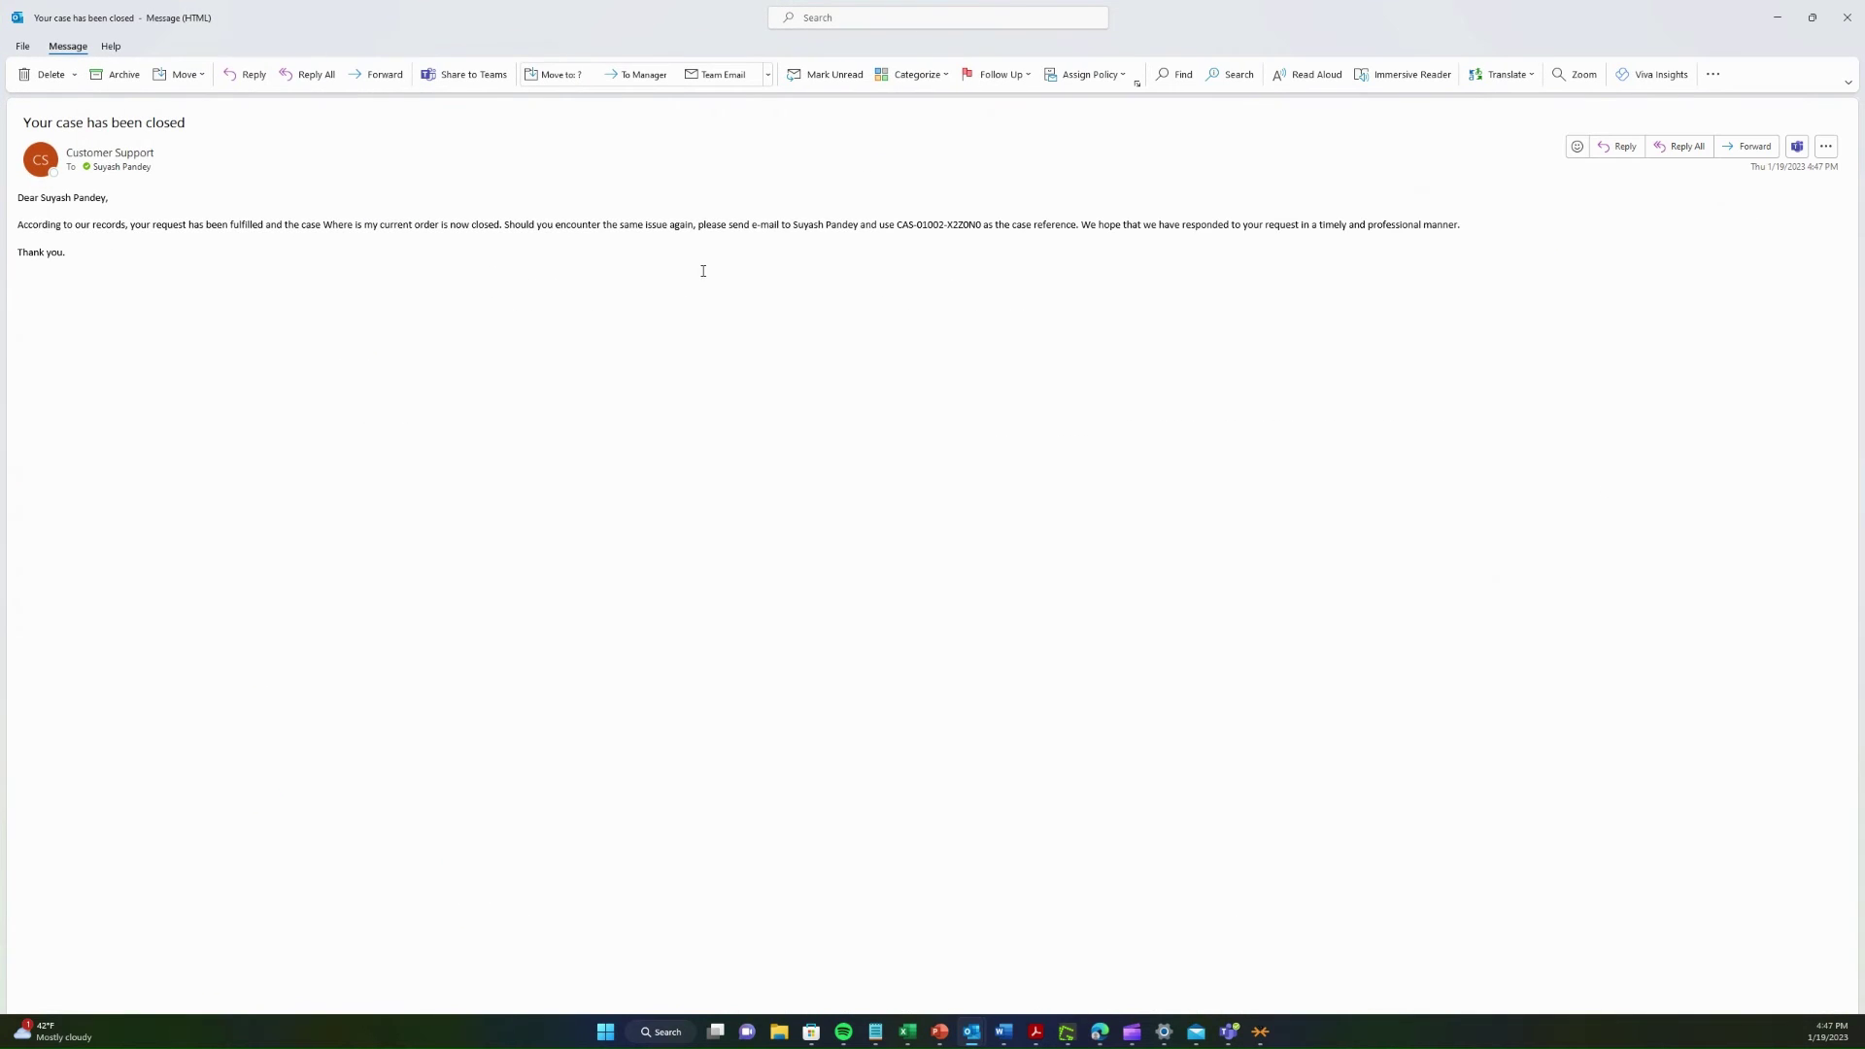
left_click(110, 155)
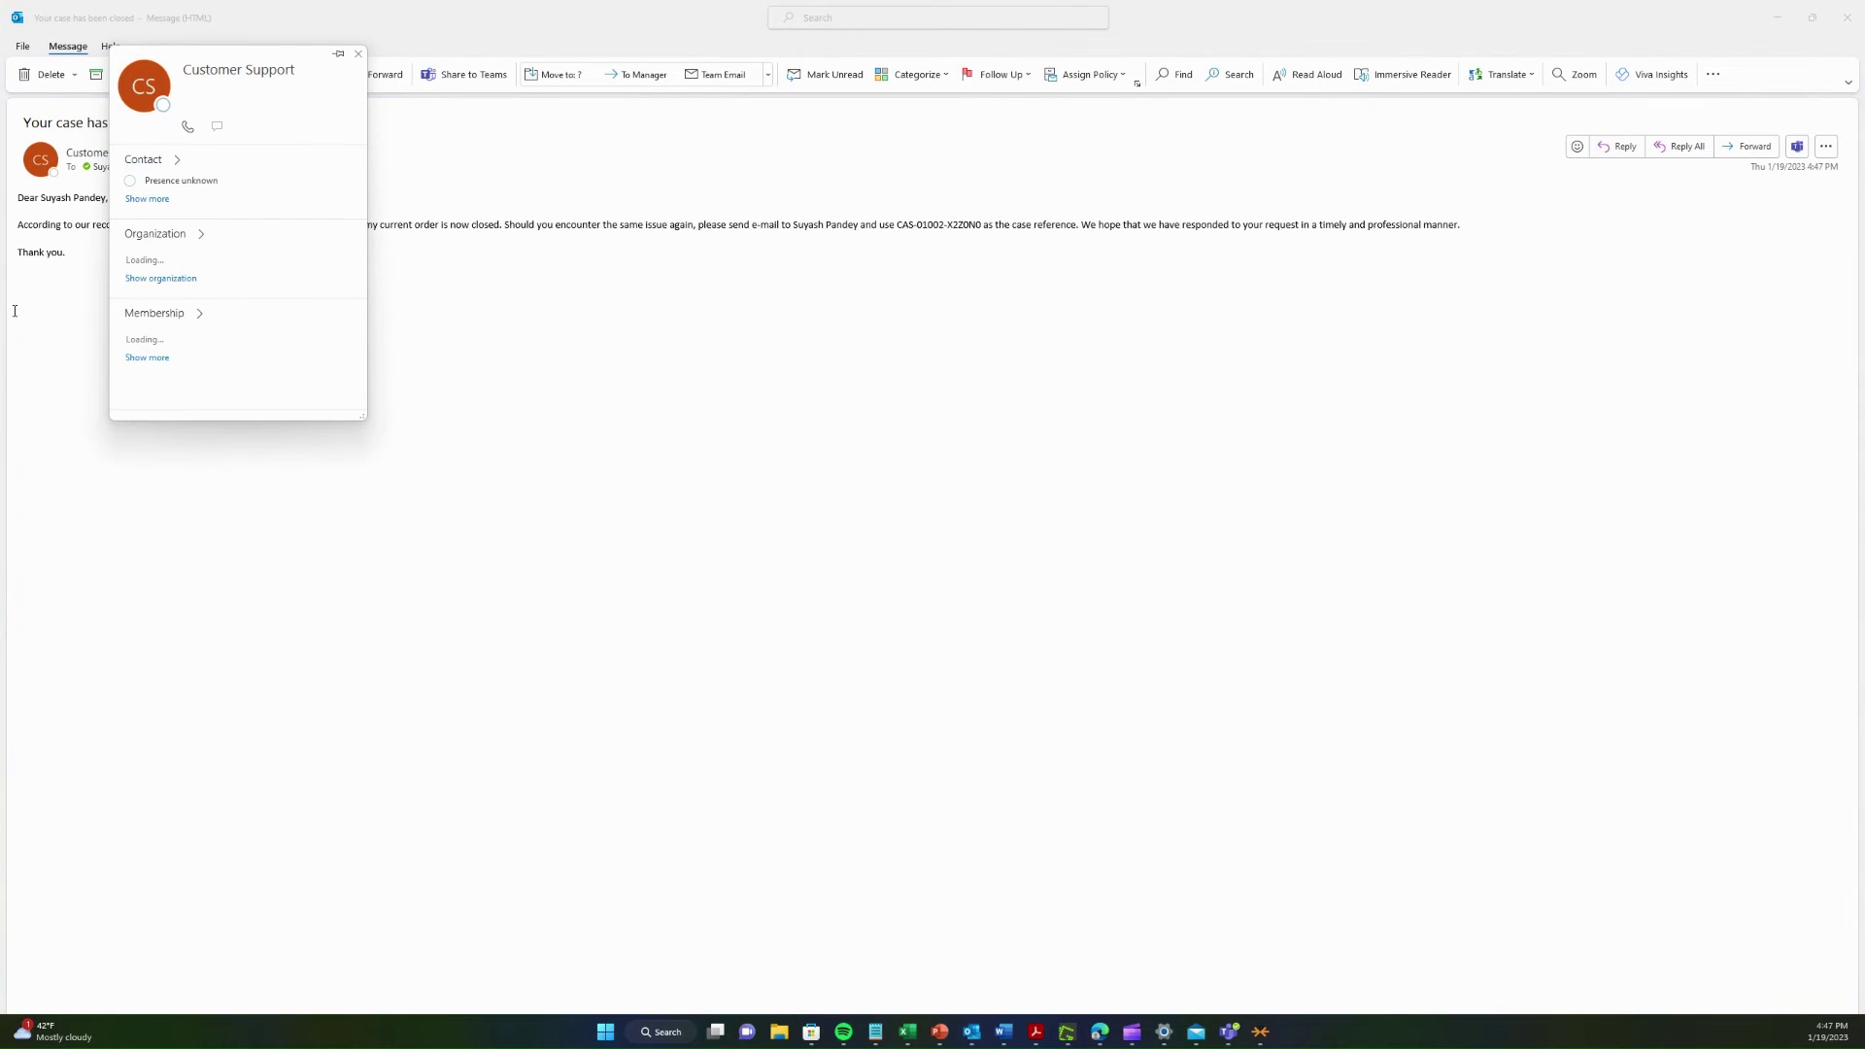
left_click_drag(15, 310, 65, 302)
triple_click(83, 214)
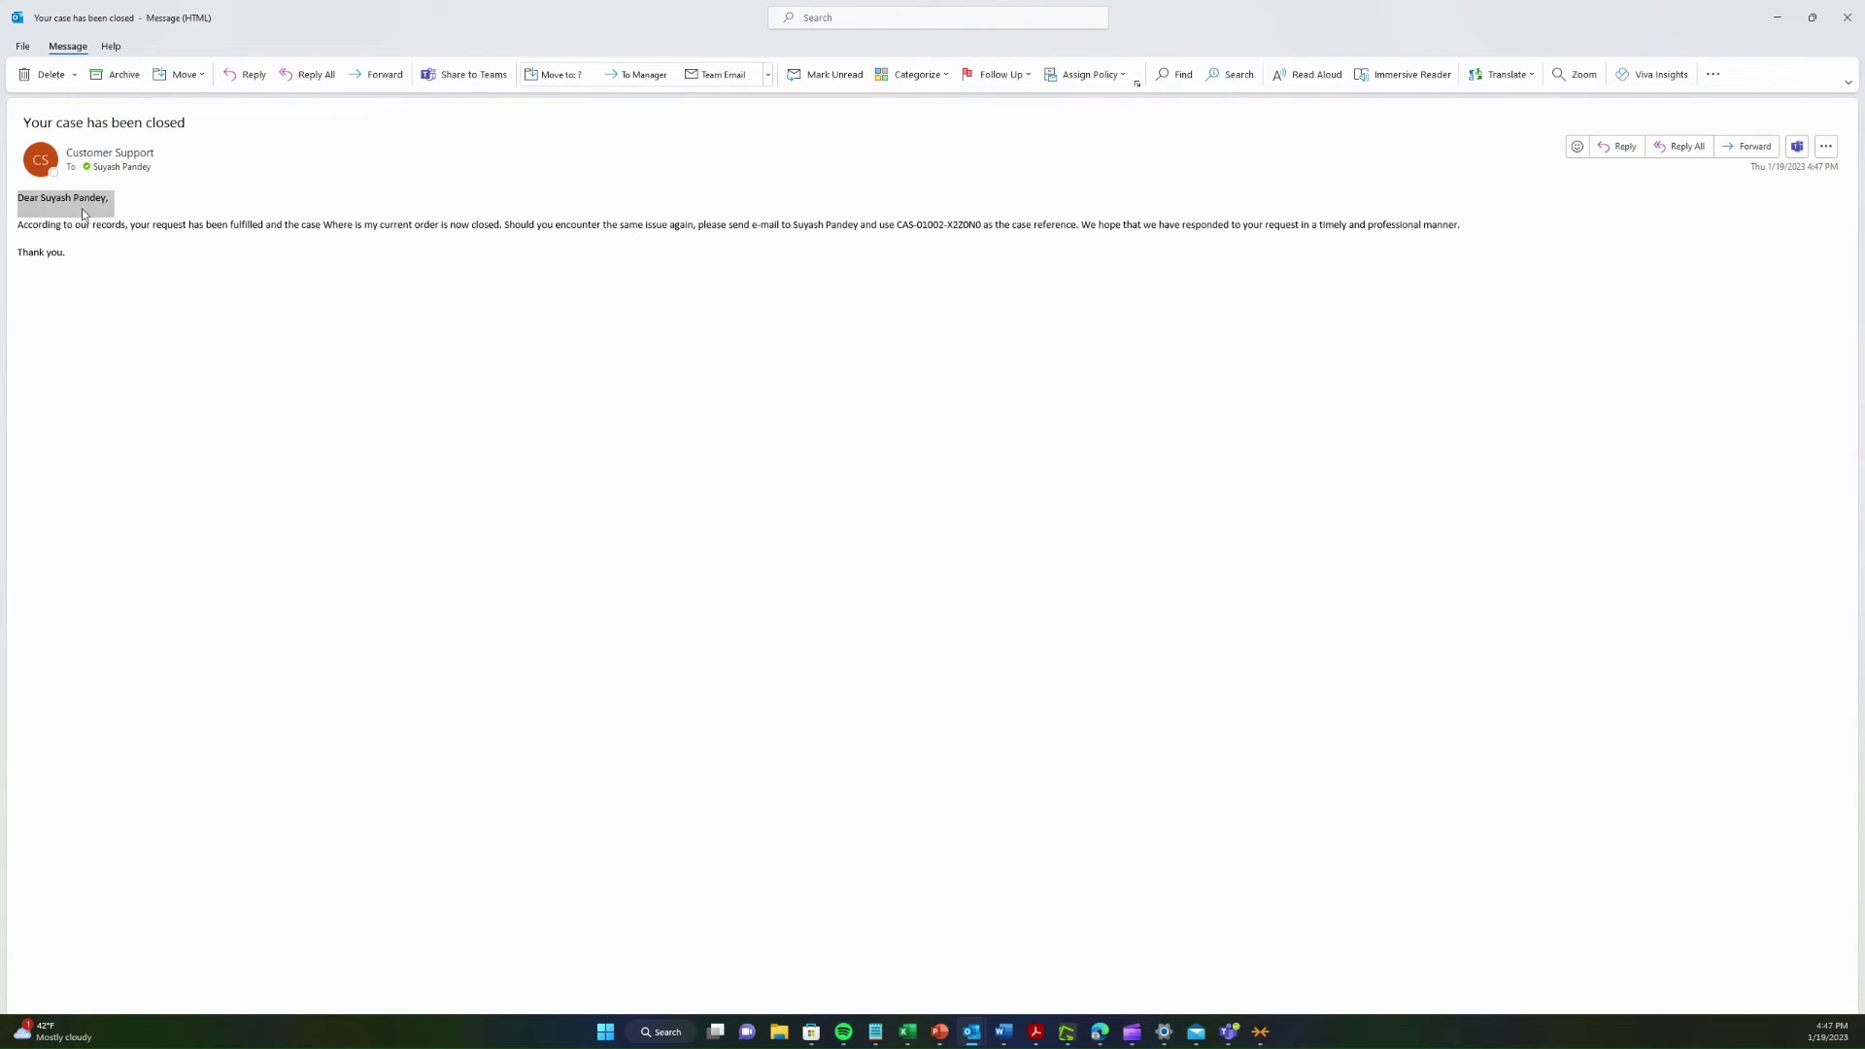
left_click_drag(53, 229, 387, 233)
left_click(354, 243)
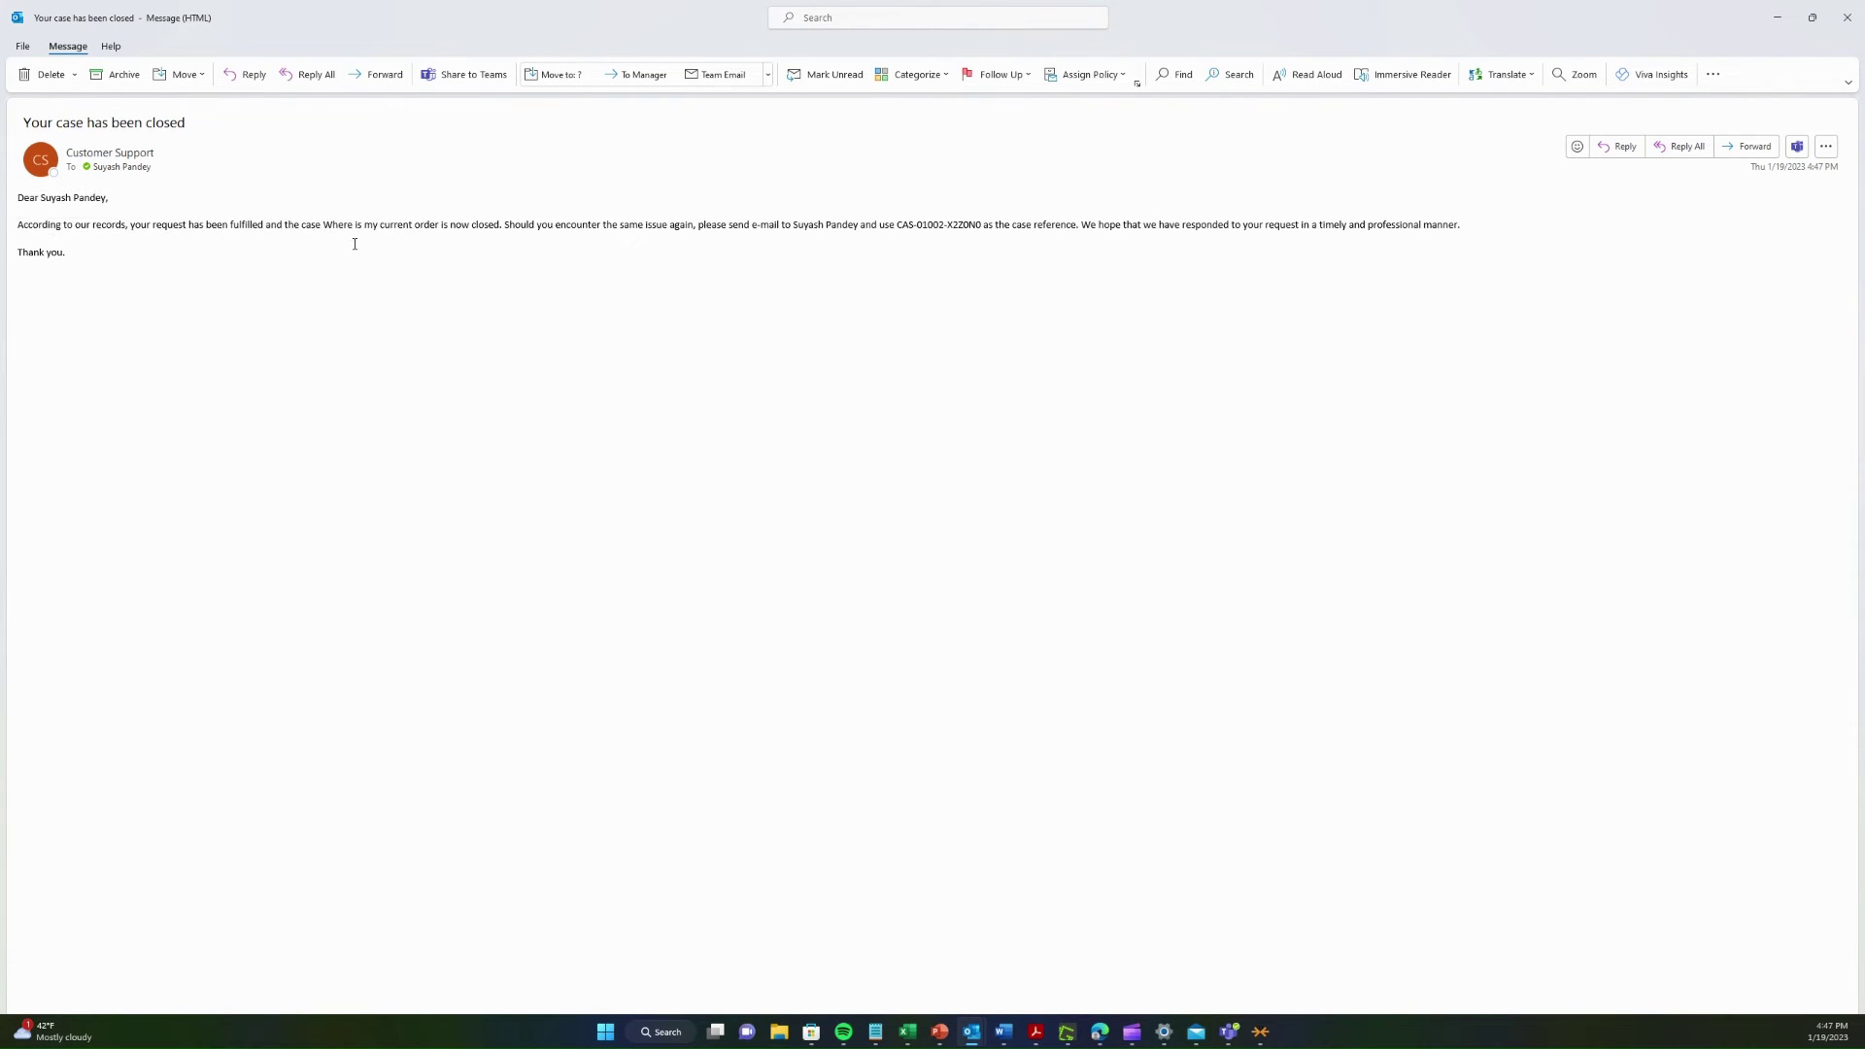
left_click_drag(17, 224, 557, 241)
left_click(415, 240)
double_click(1292, 9)
left_click(1375, 193)
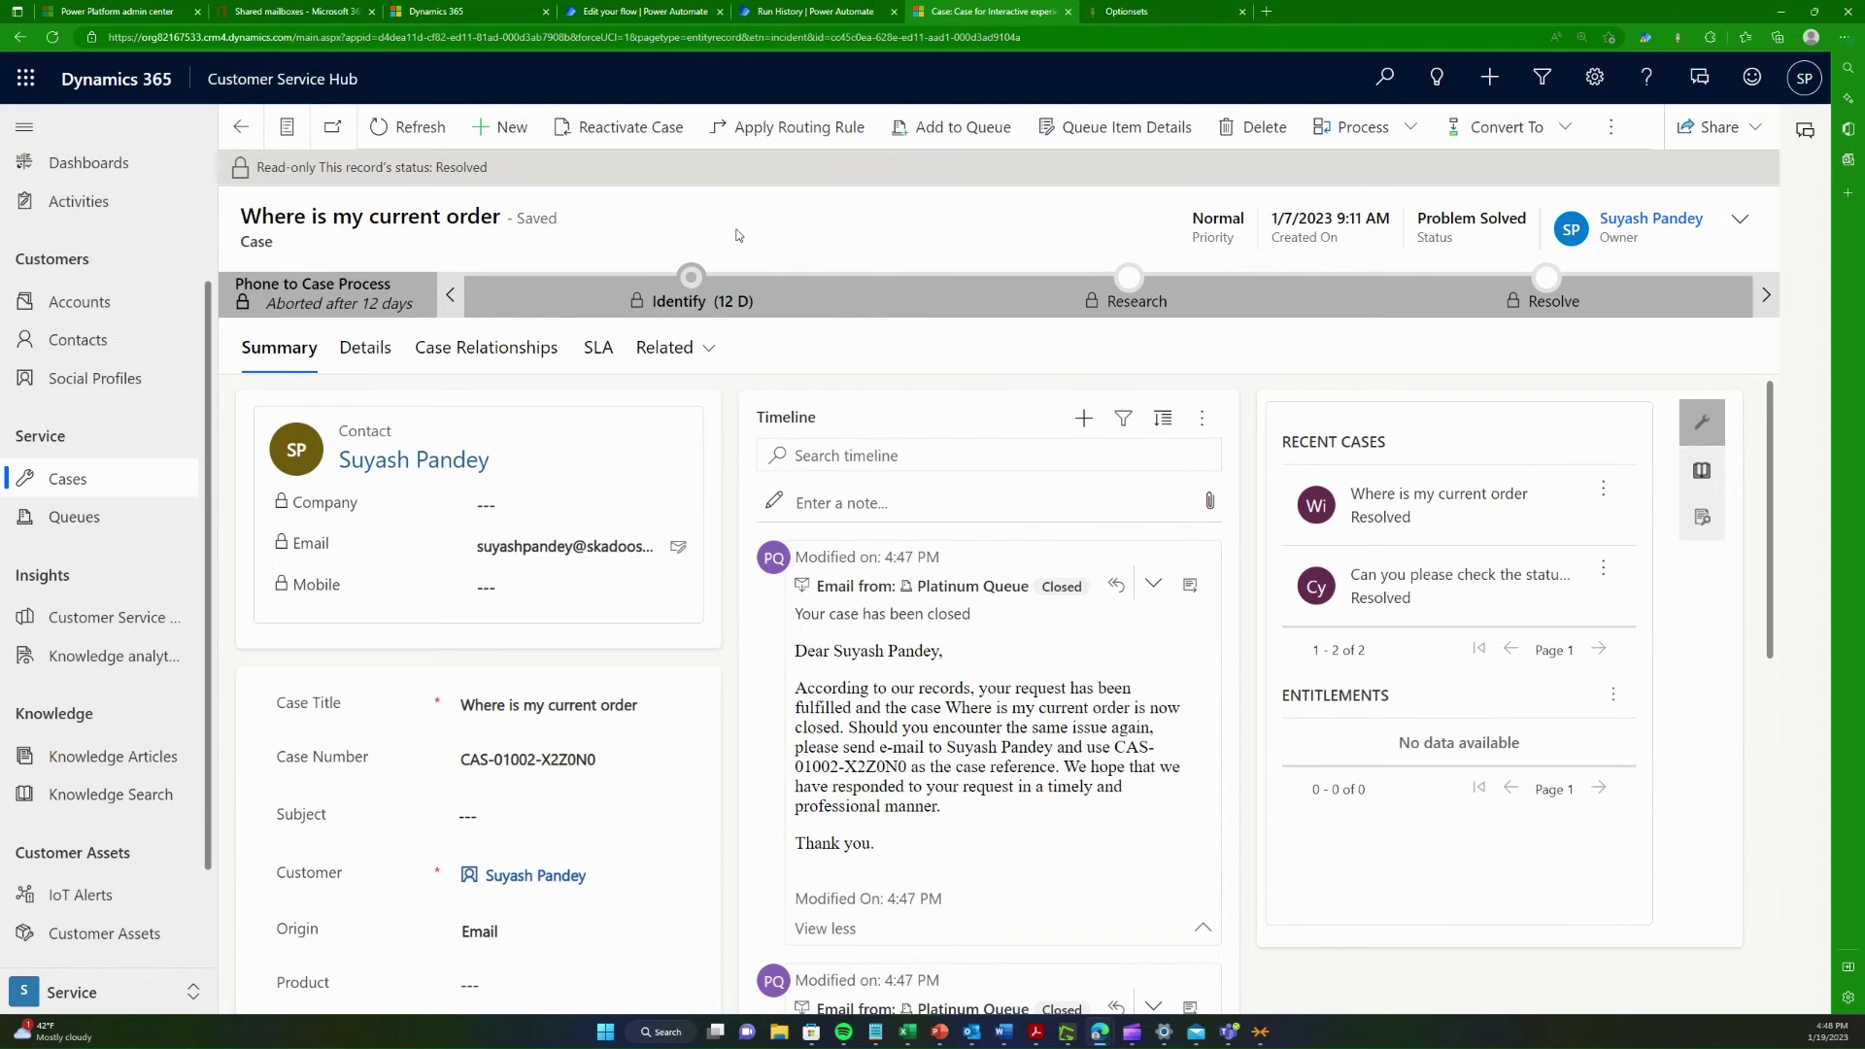
Step: Return to the Power Automate run, open the flow for editing and expand the "Send an email using Template" action
left_click(854, 10)
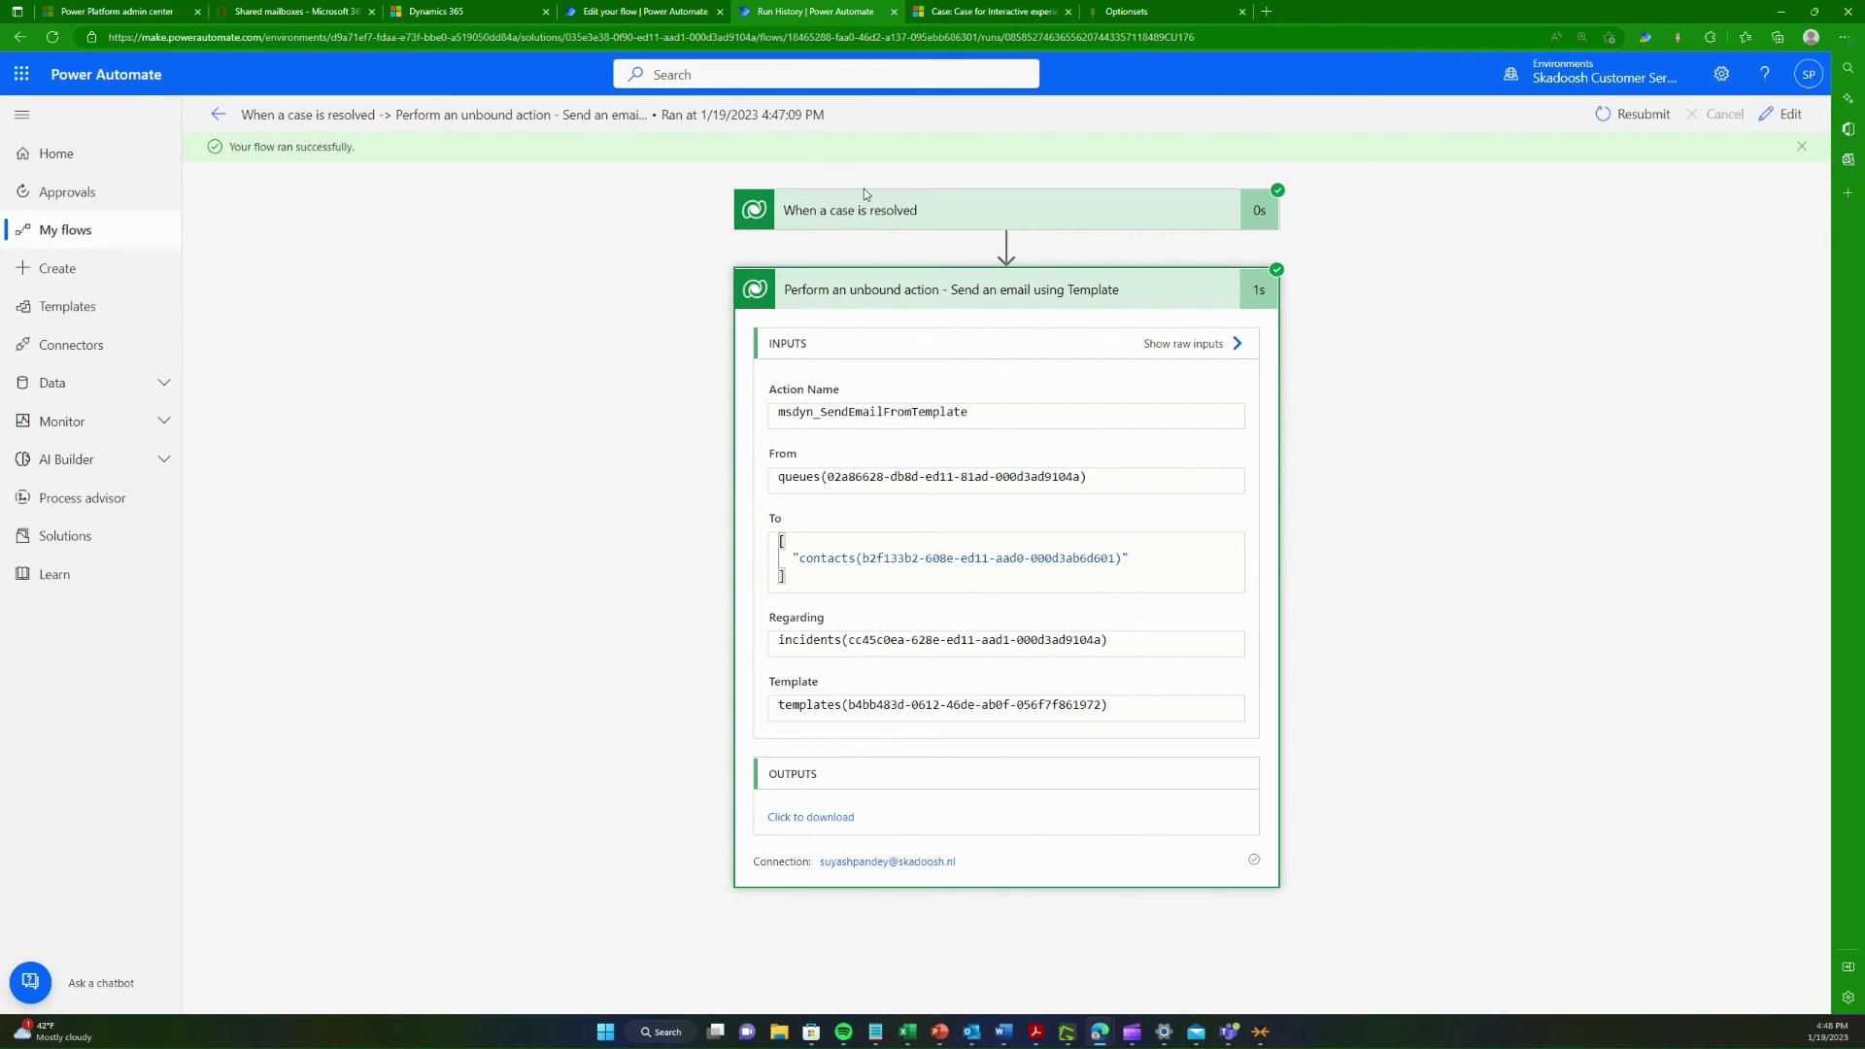
left_click(1785, 113)
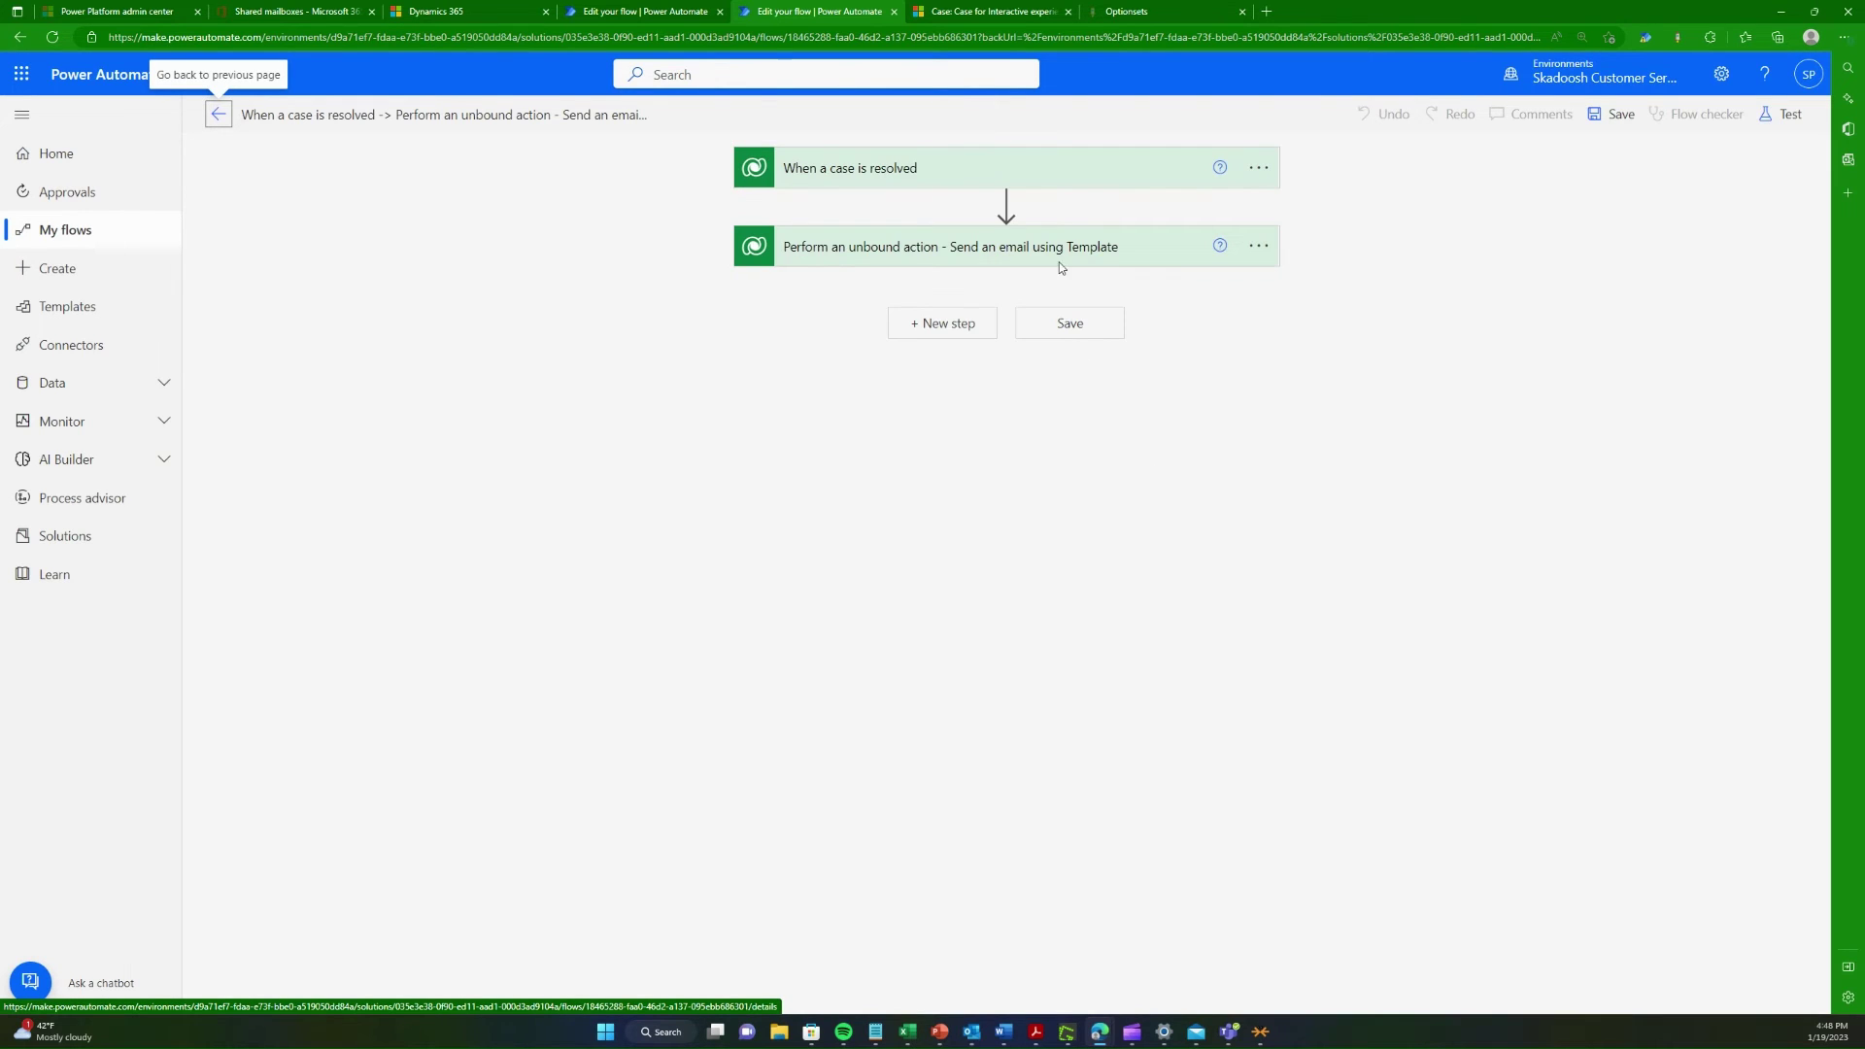
left_click(1007, 255)
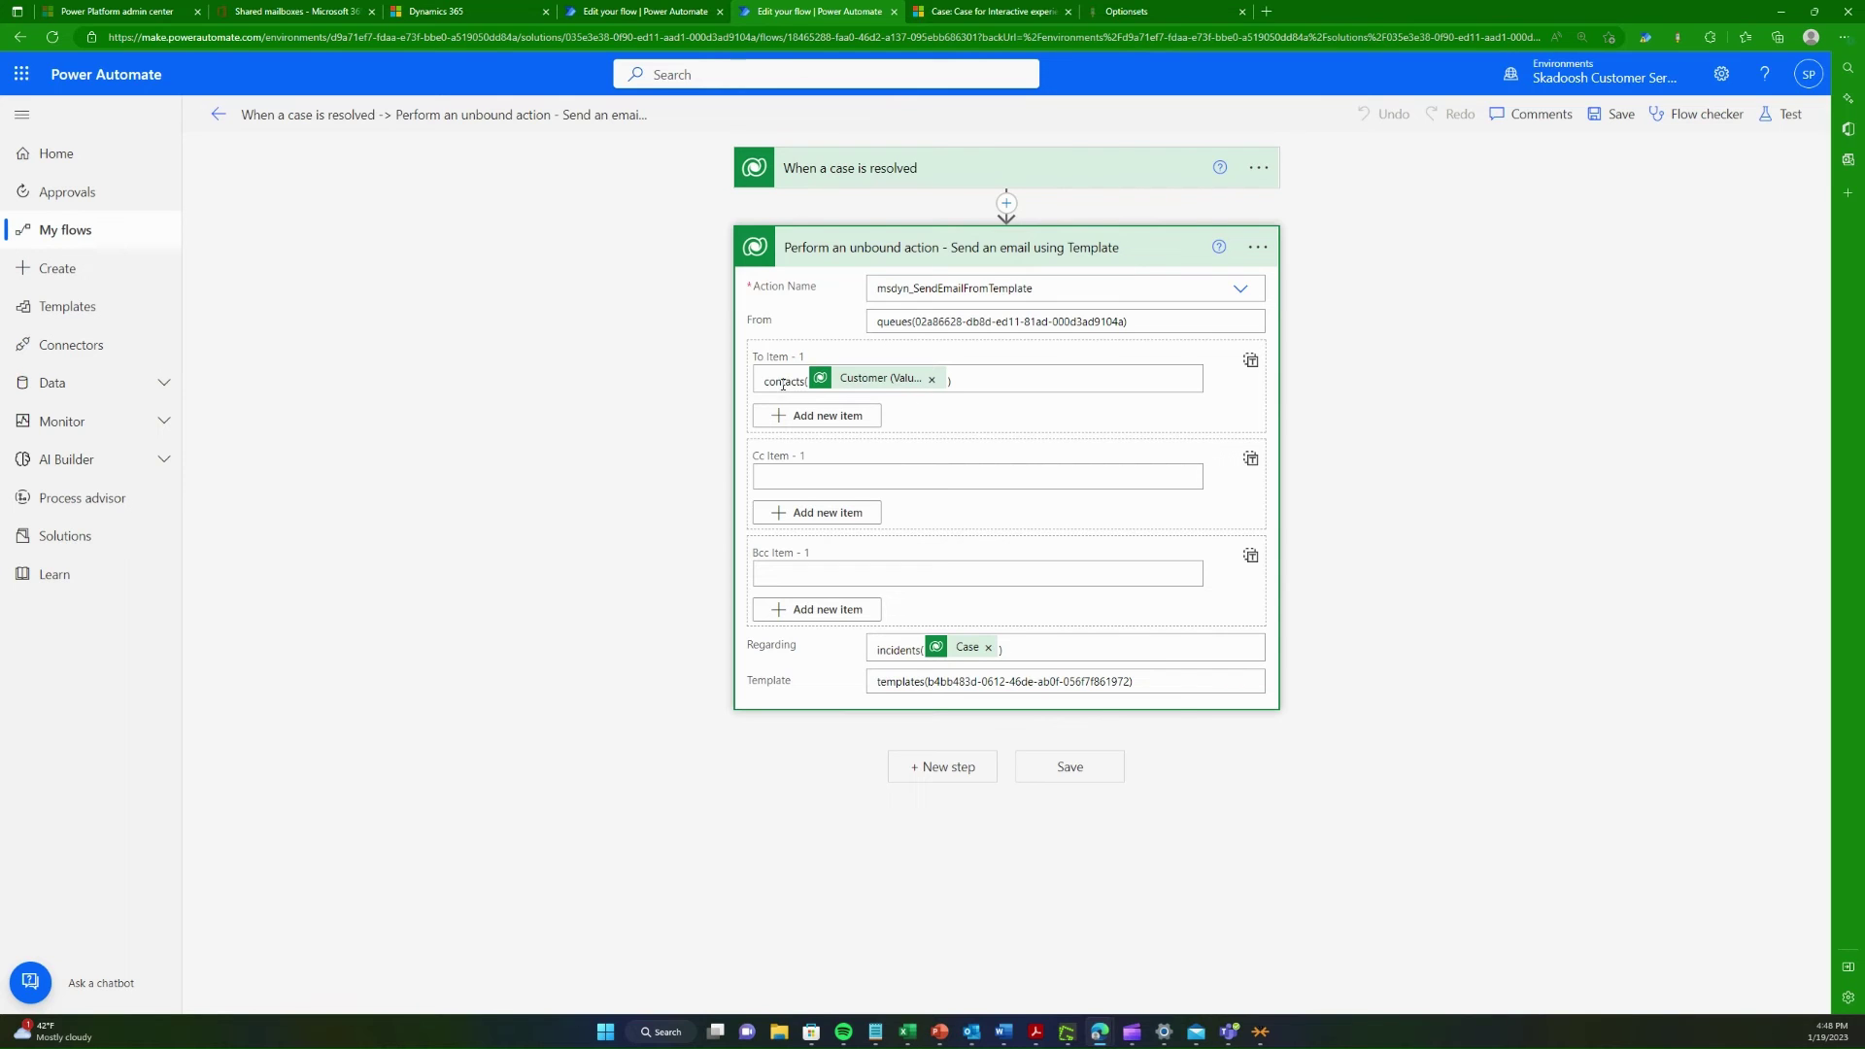
Step: Compare the Customer field on the resolved case with the contacts prefix in the email action's To item
key("ctrl+Tab")
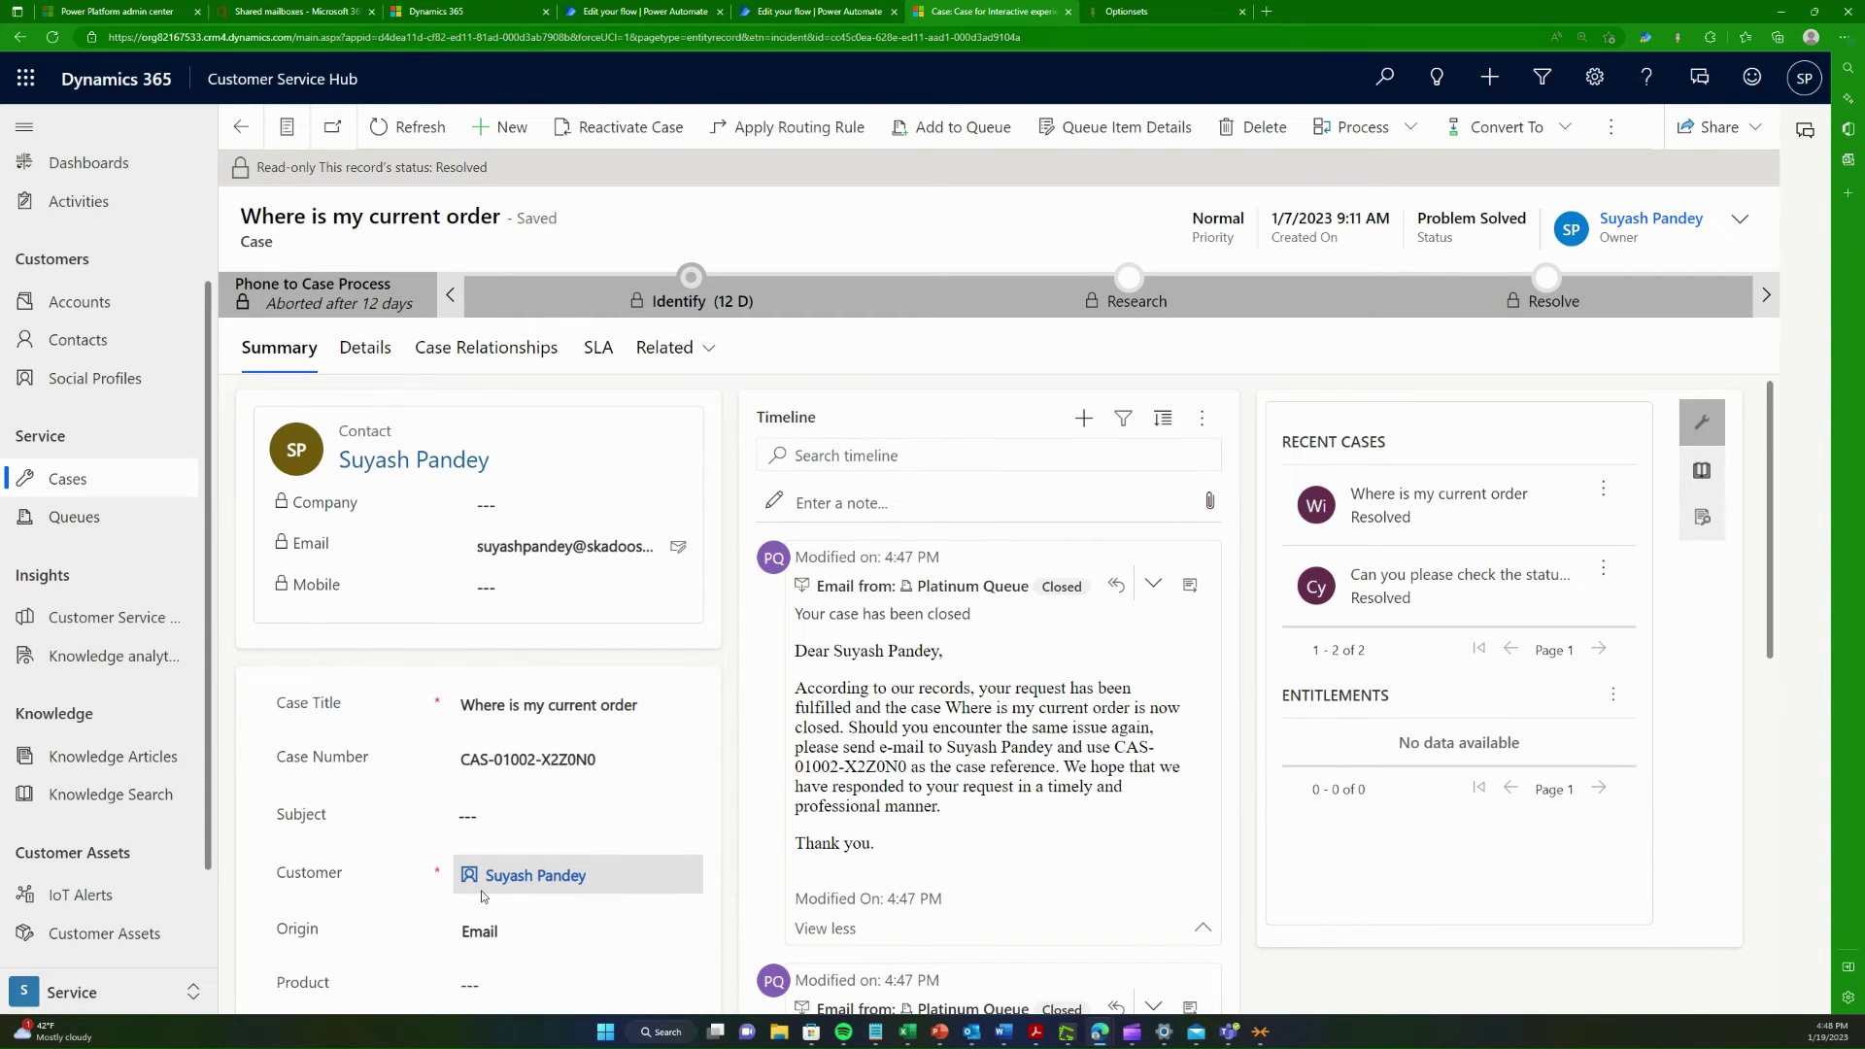
left_click(808, 7)
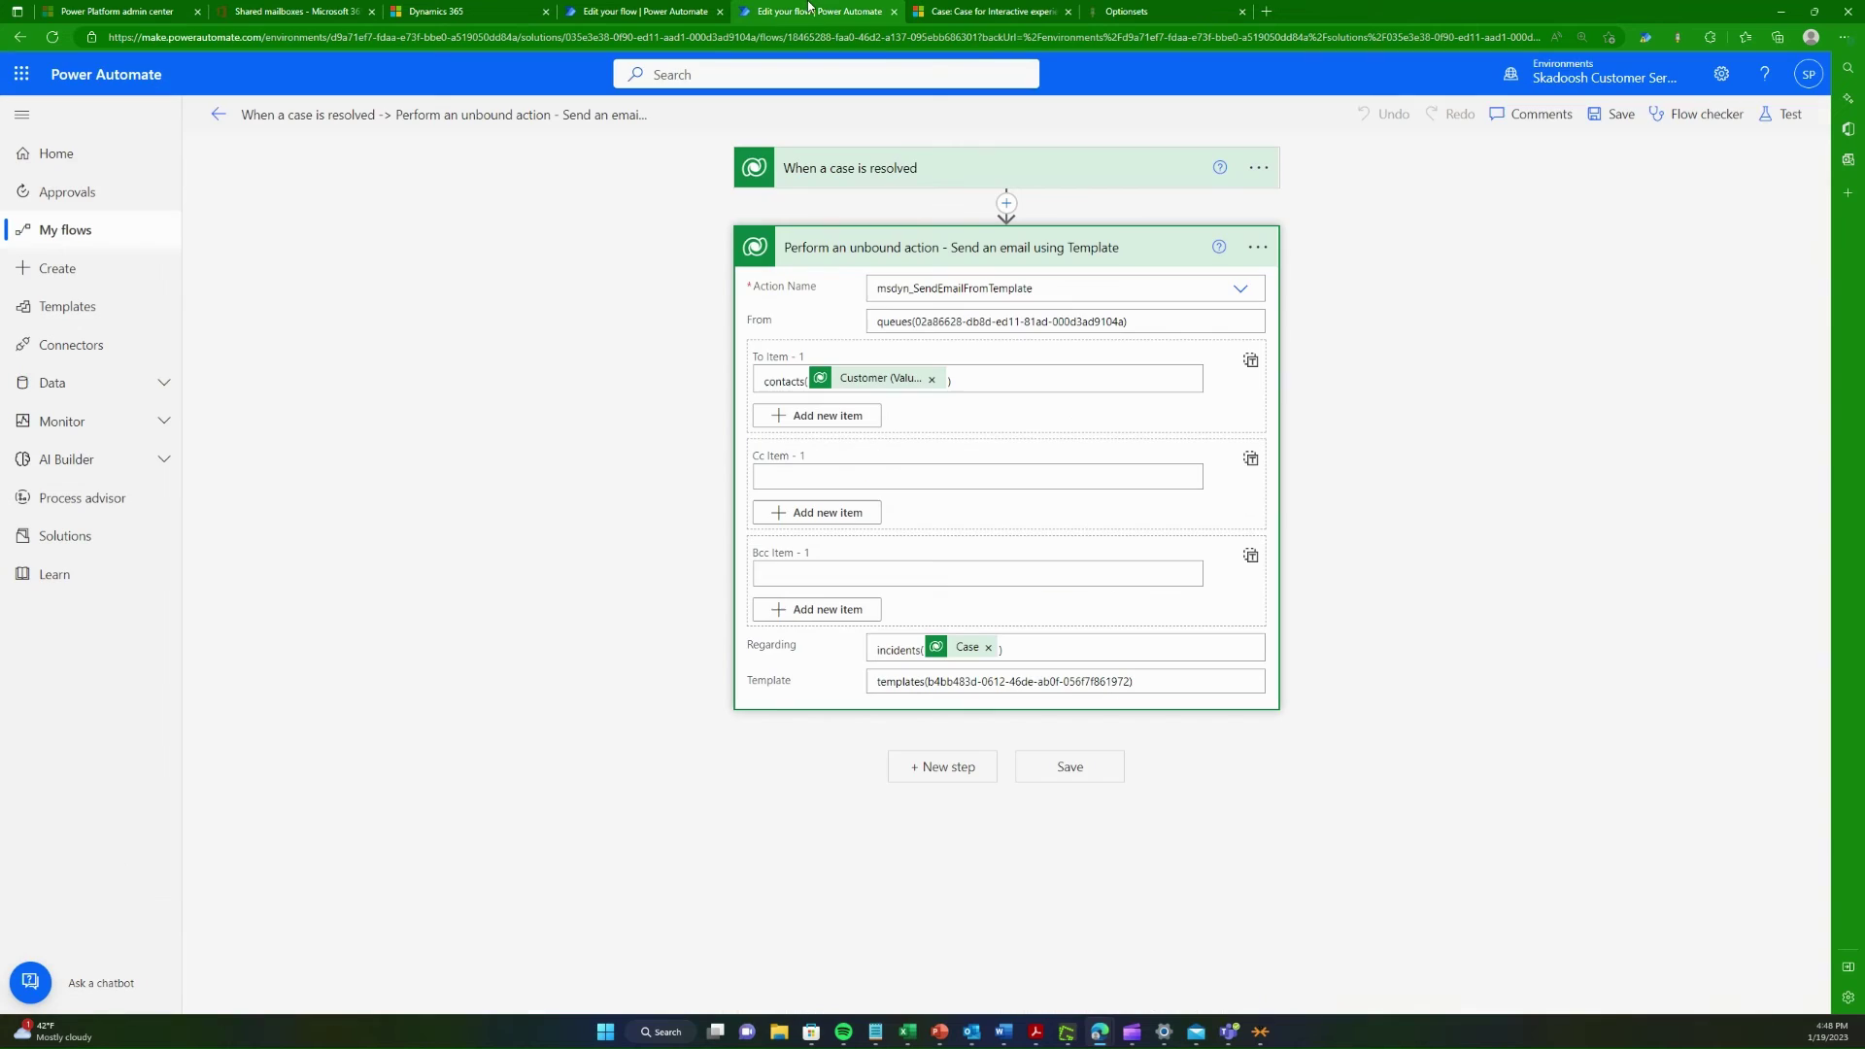
double_click(776, 381)
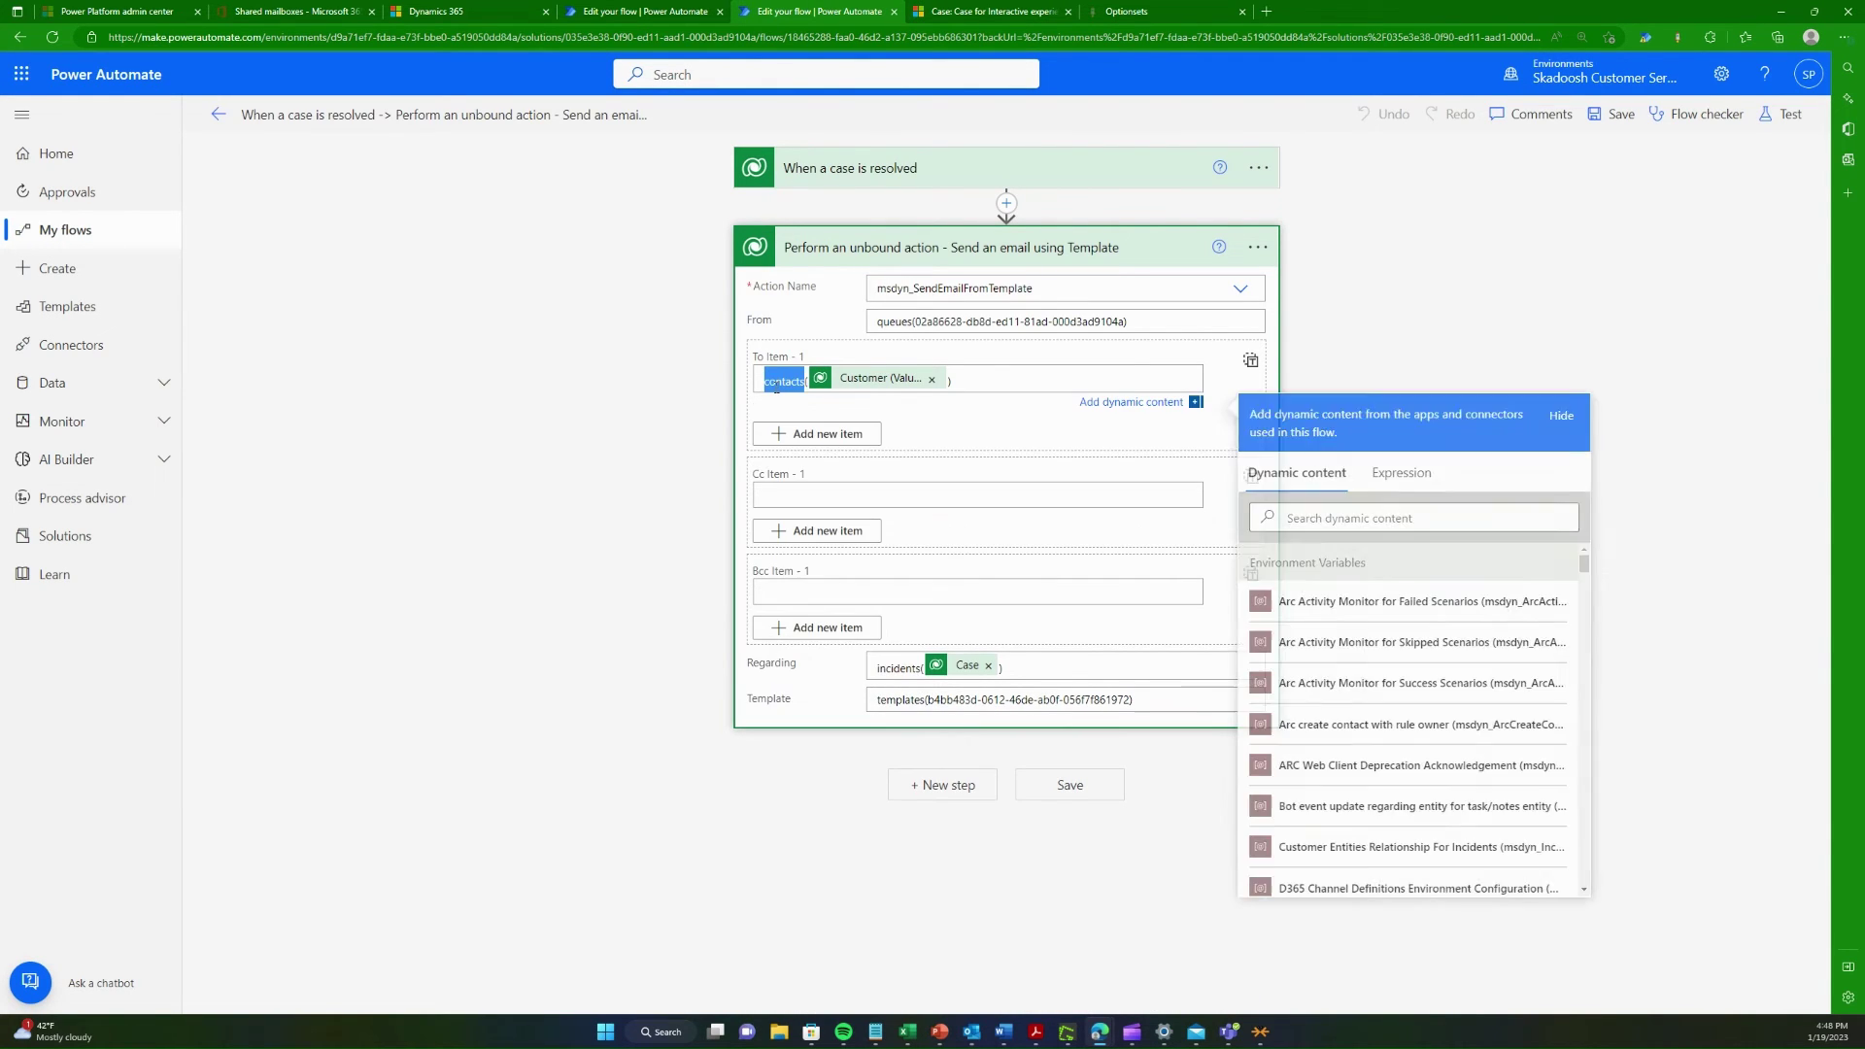
left_click(787, 380)
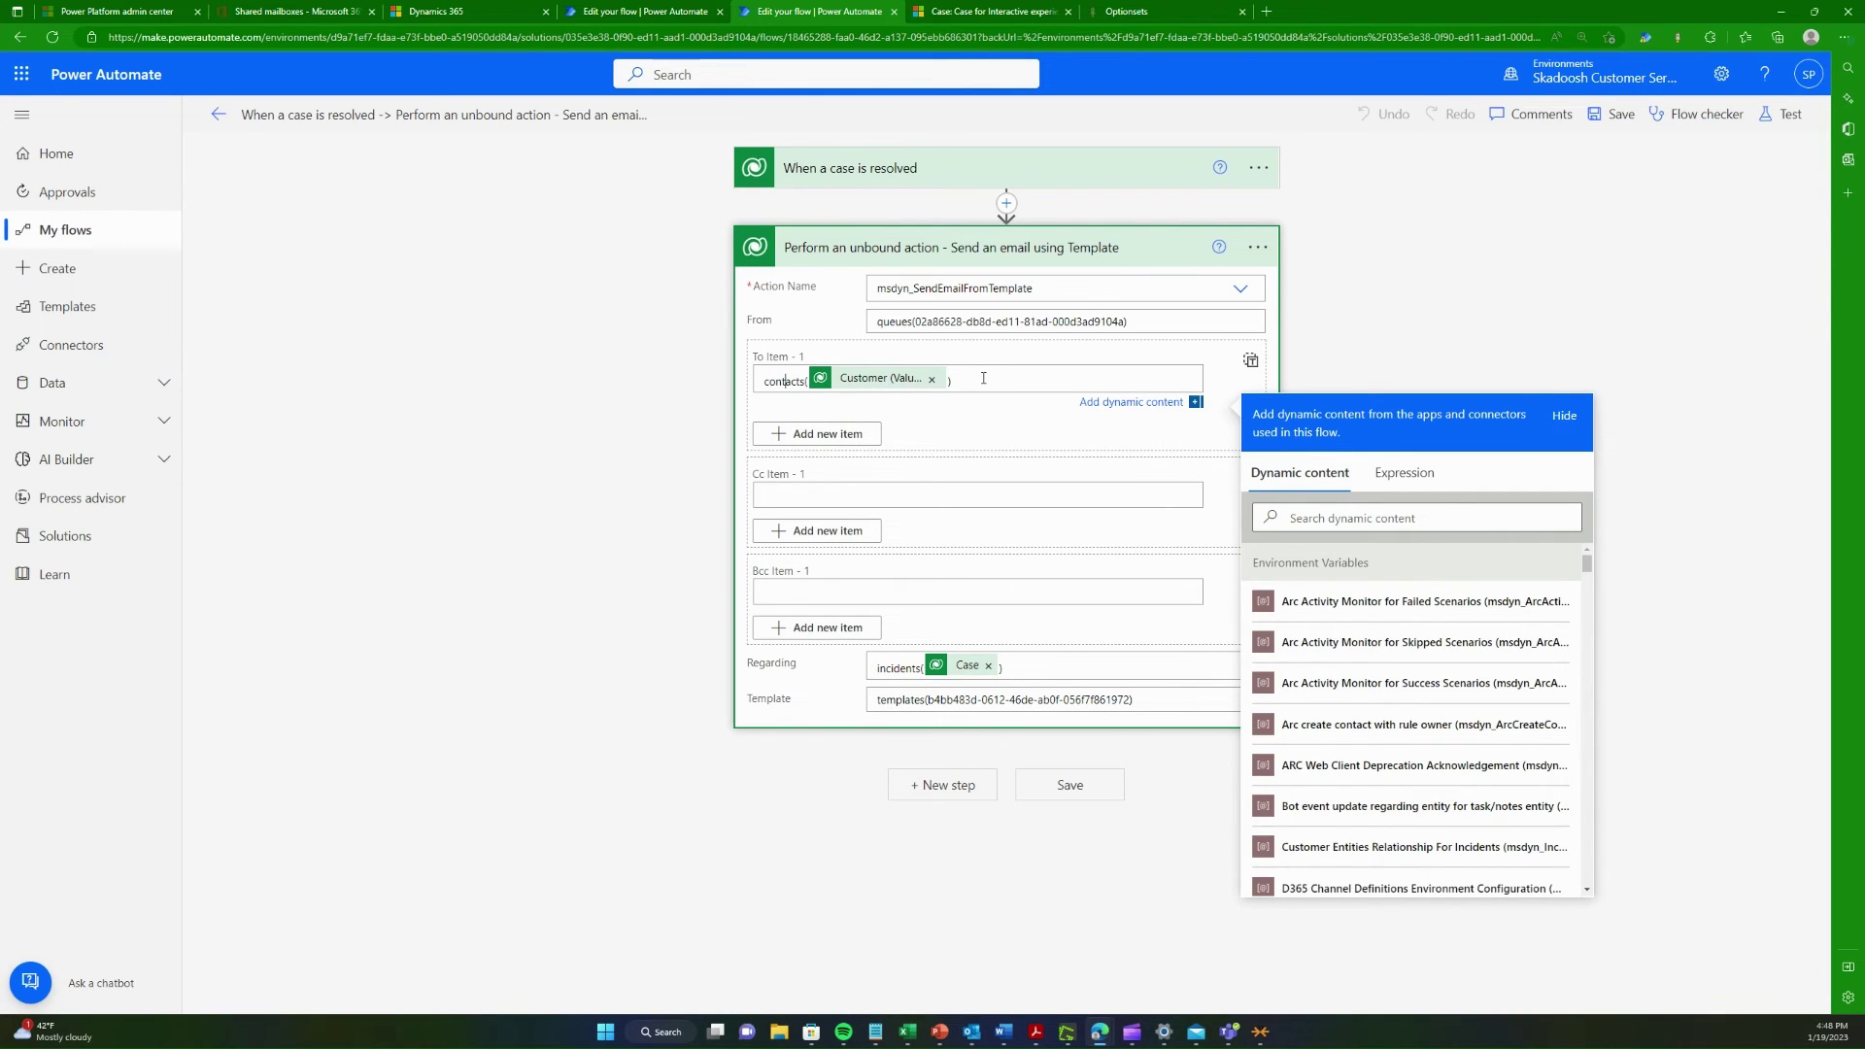
left_click(986, 11)
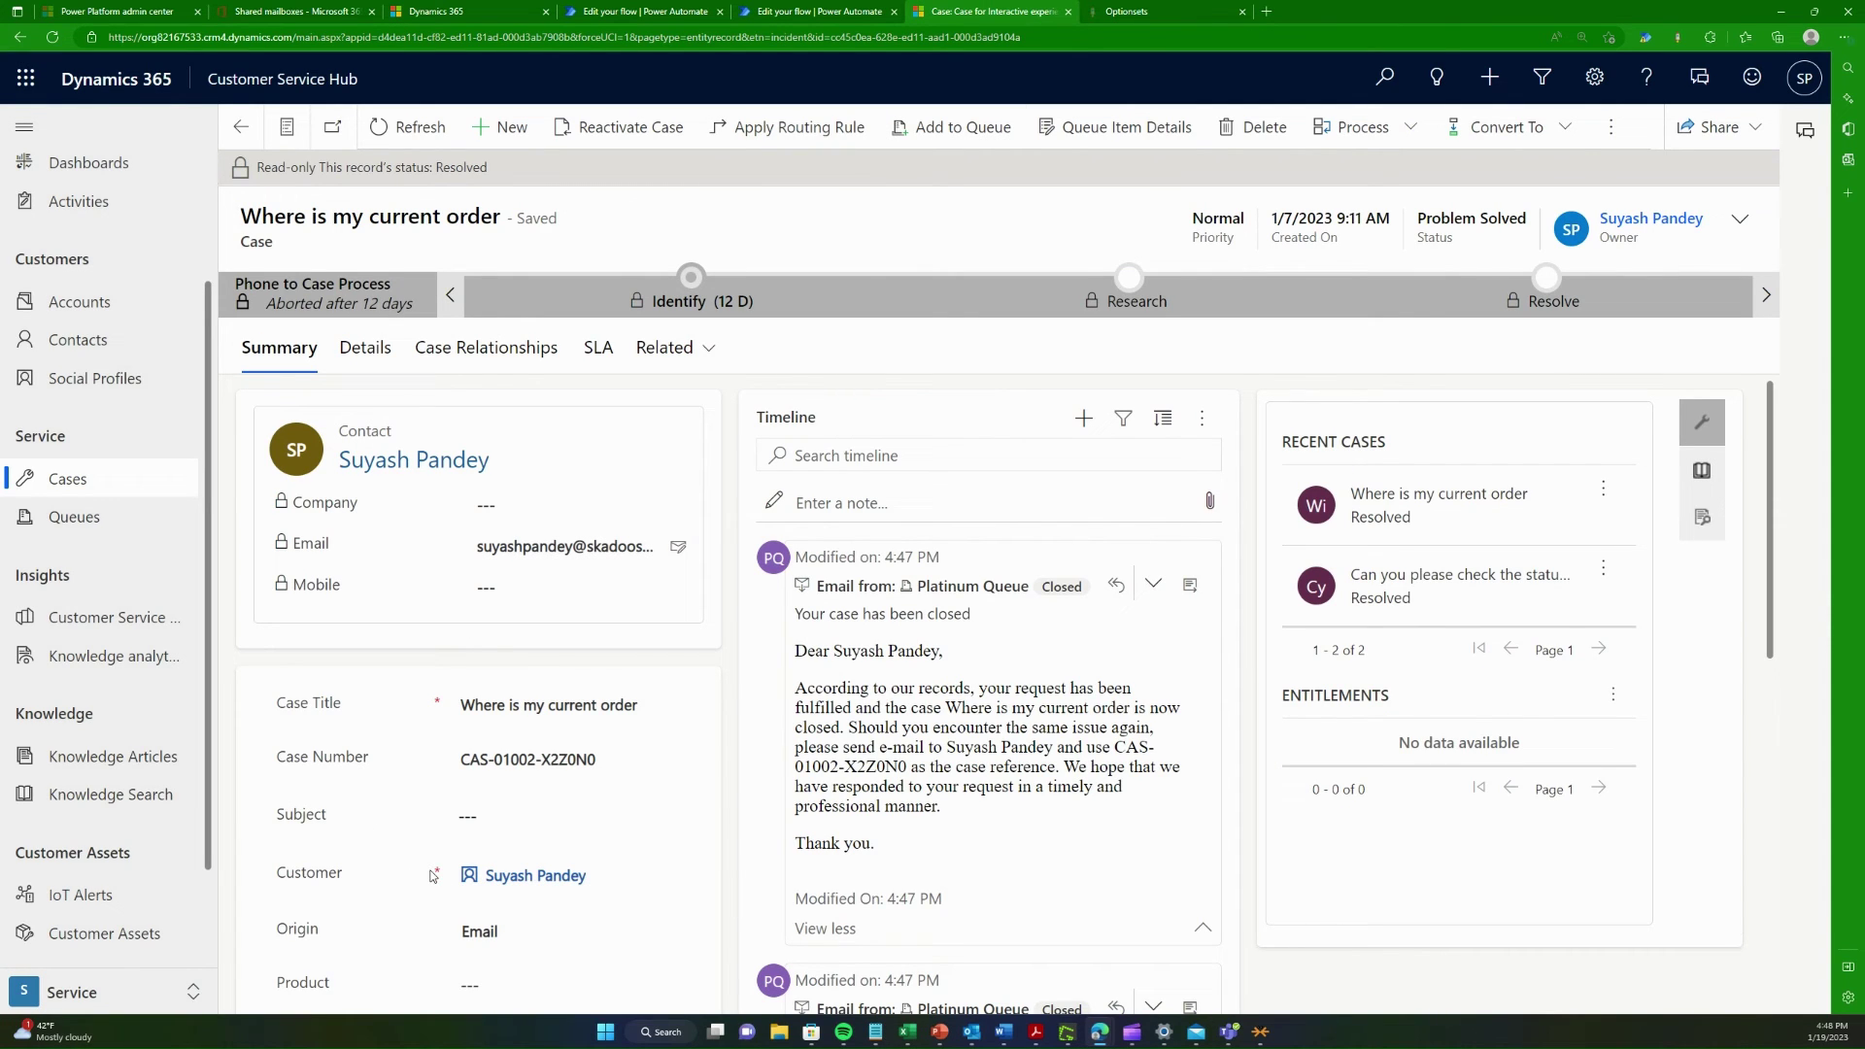
left_click(845, 10)
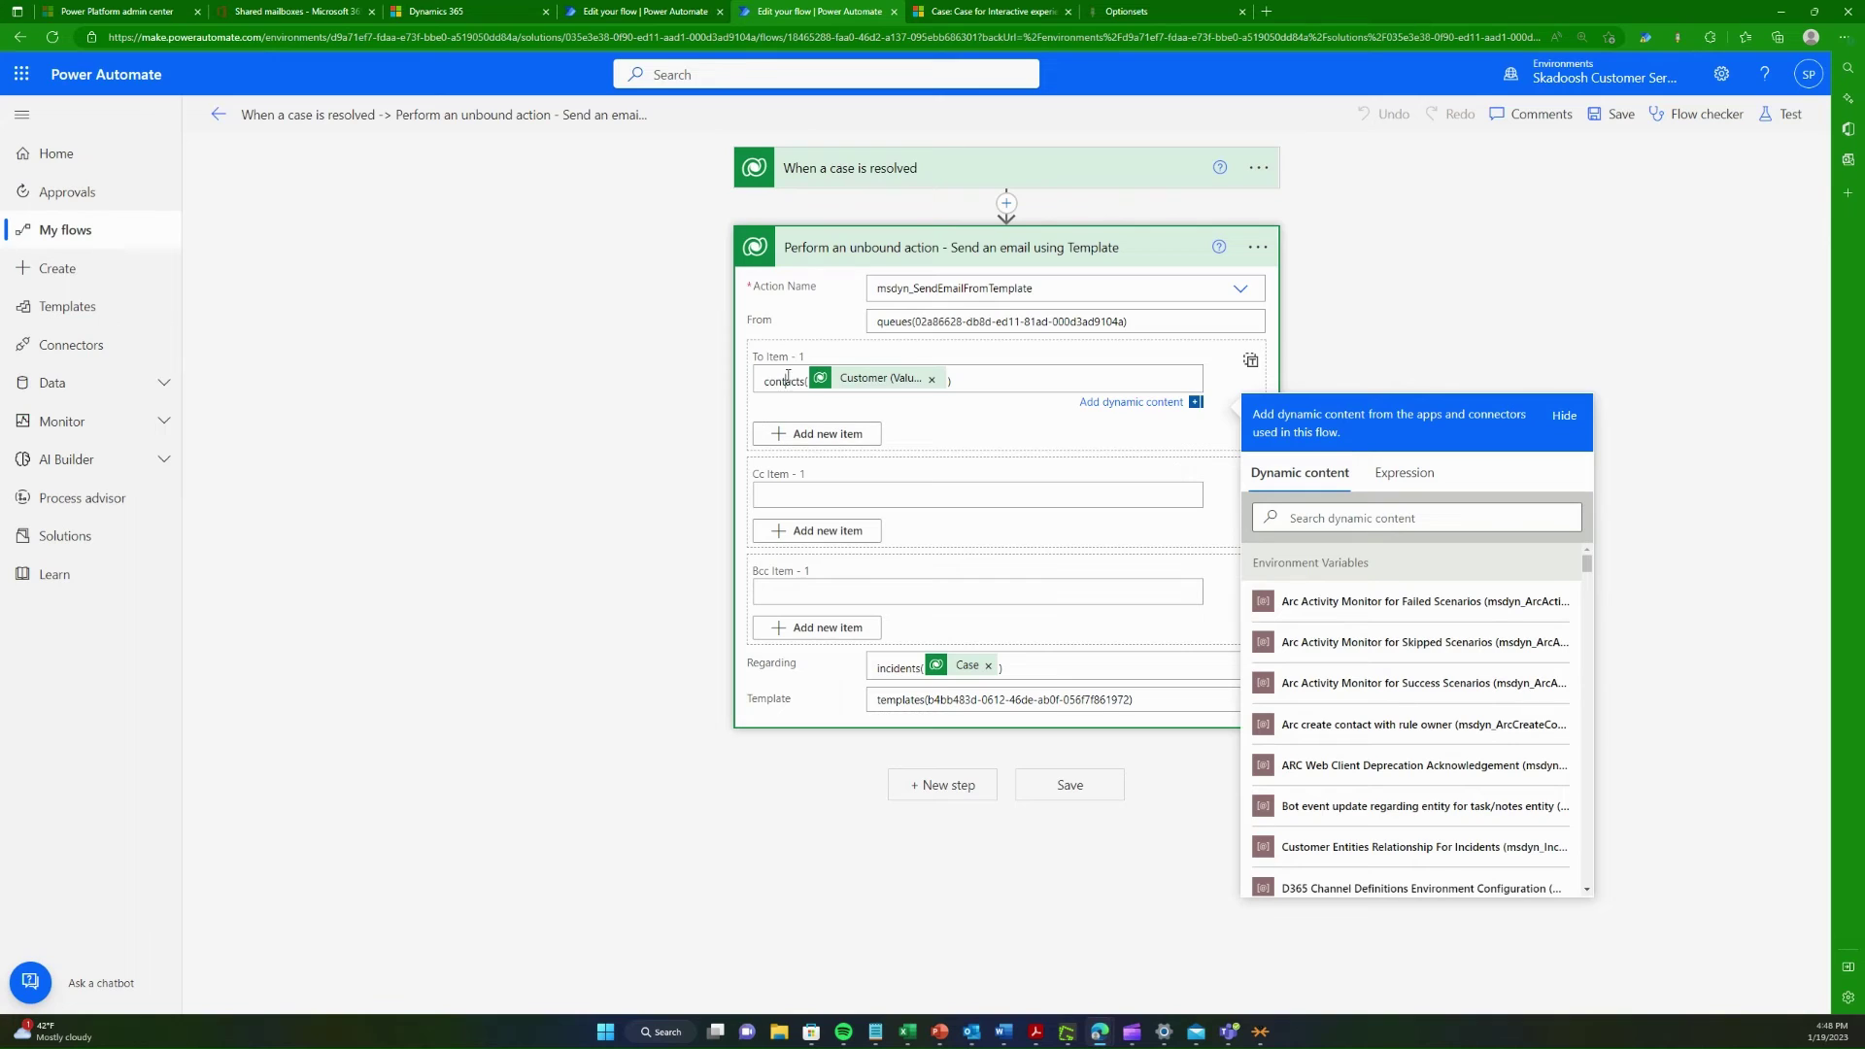
double_click(788, 379)
left_click(544, 524)
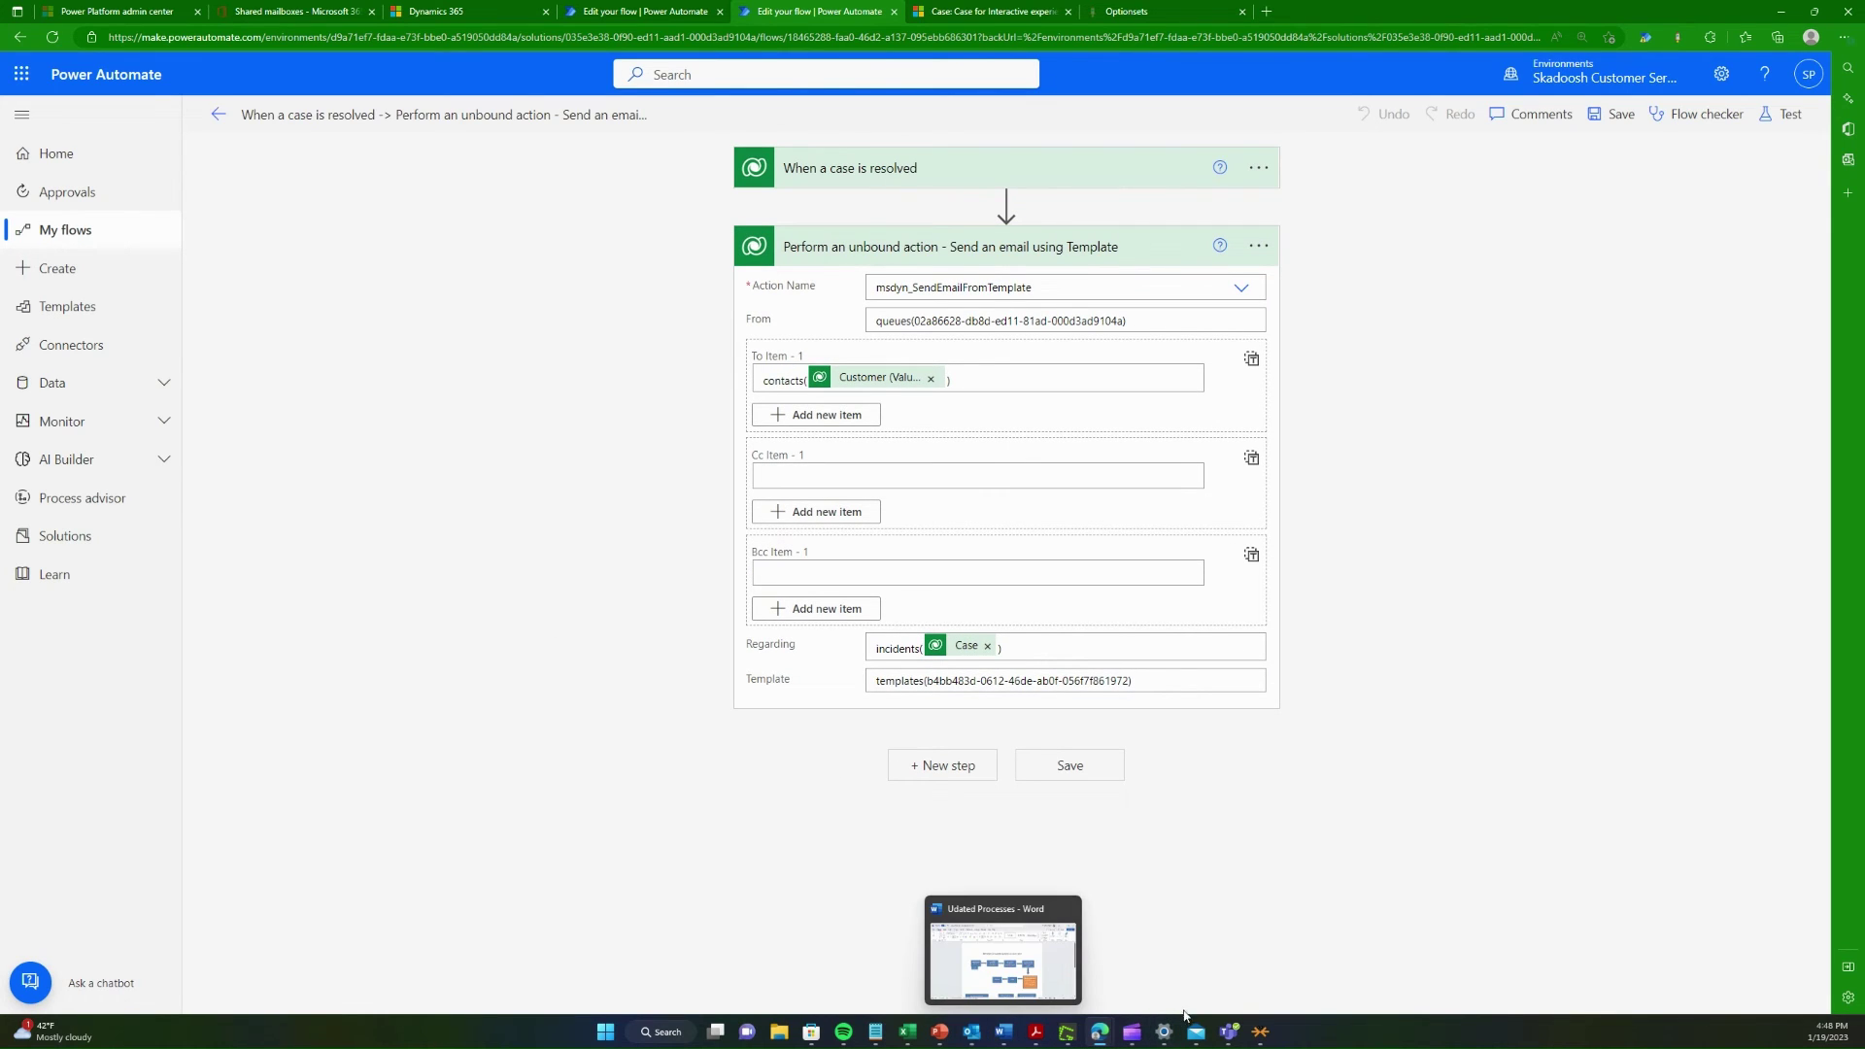
Step: Switch to the Notepad note with the draft expressions and delete the first one, if(equals(triggerOutputs()?['body/_customerid_value'],'account'),1,2)
mouse_move(875, 1031)
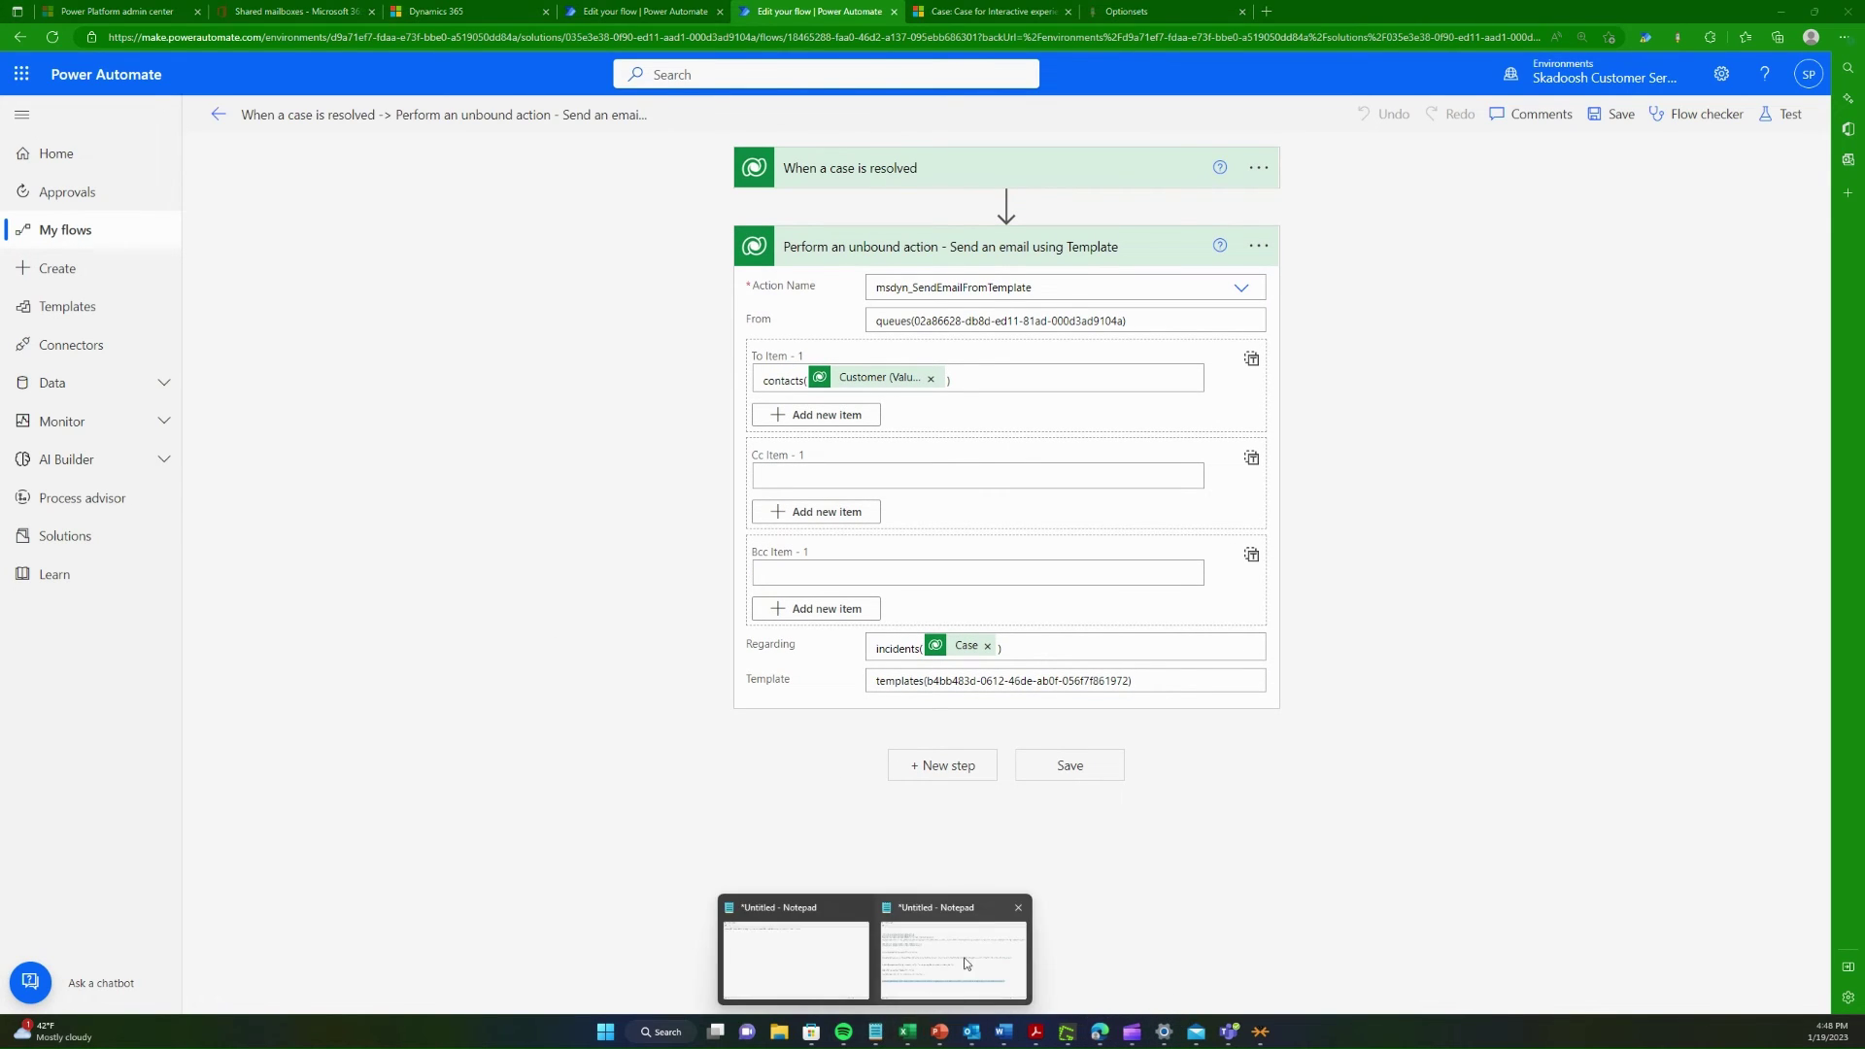
left_click(964, 954)
left_click_drag(864, 183, 0, 184)
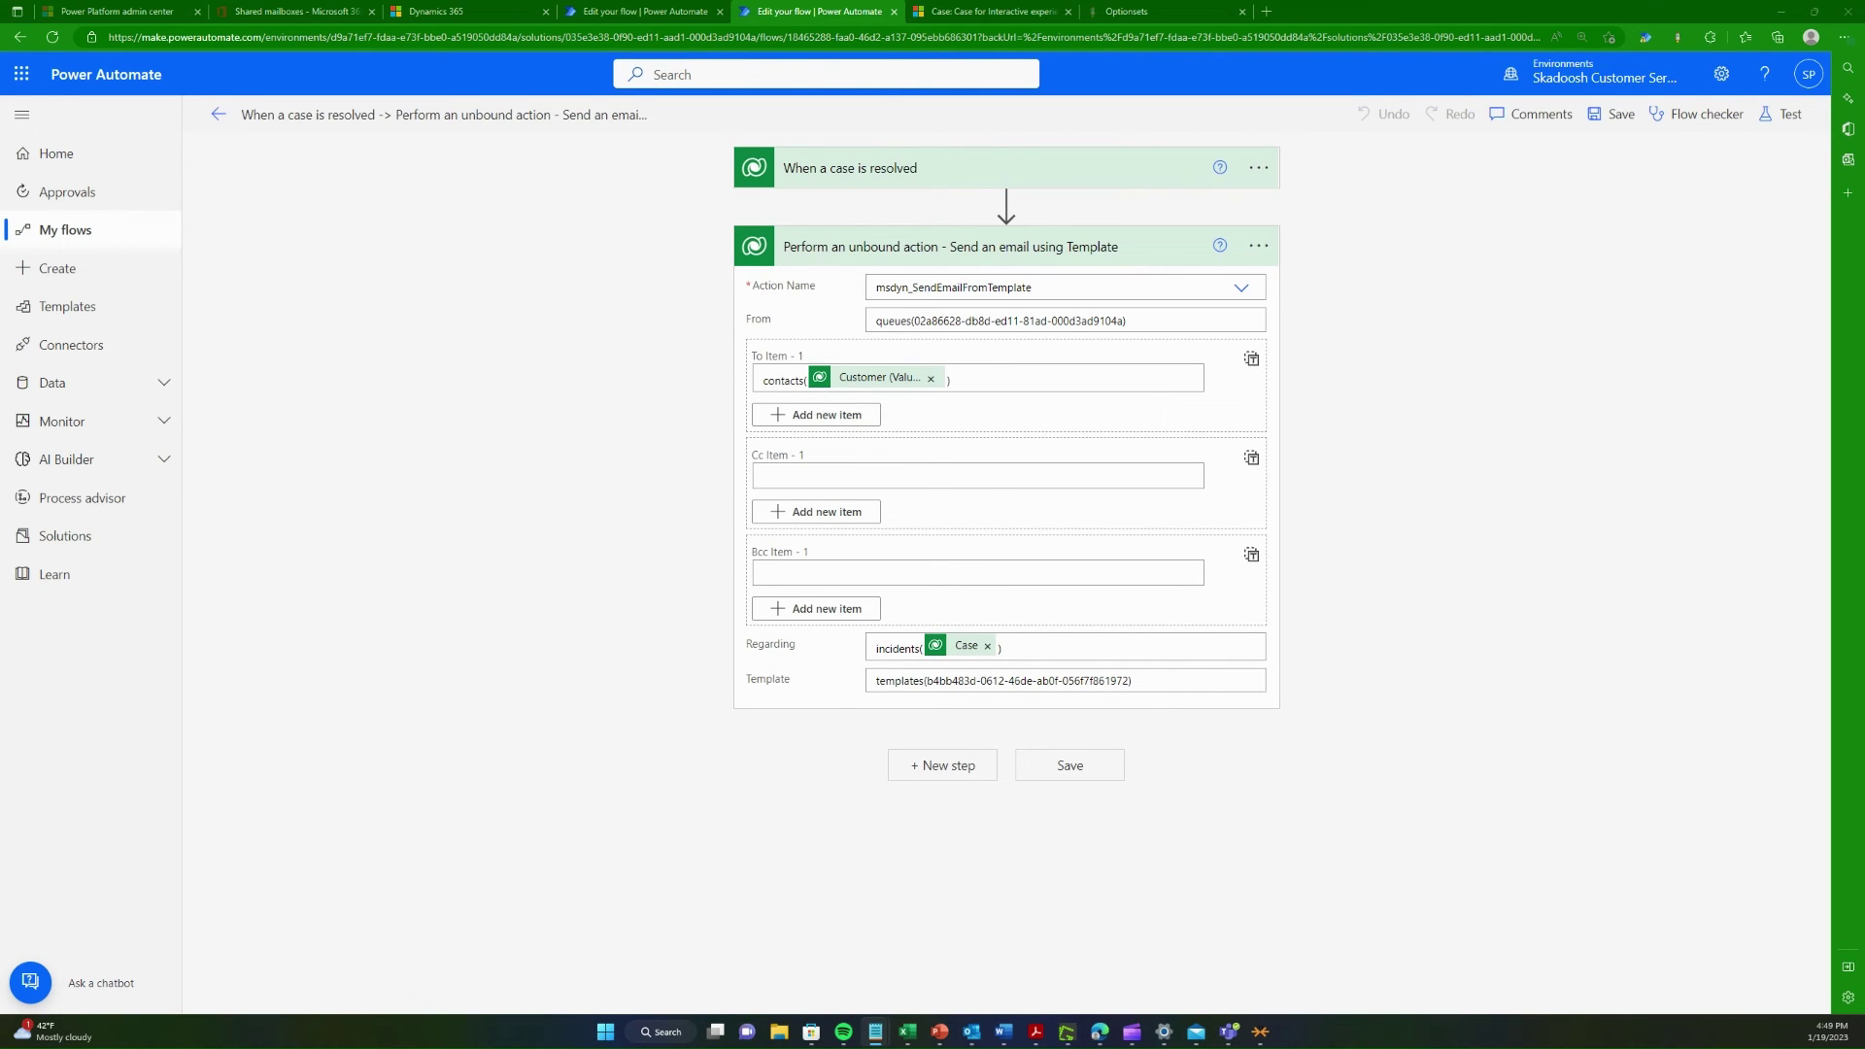
key("alt+Tab")
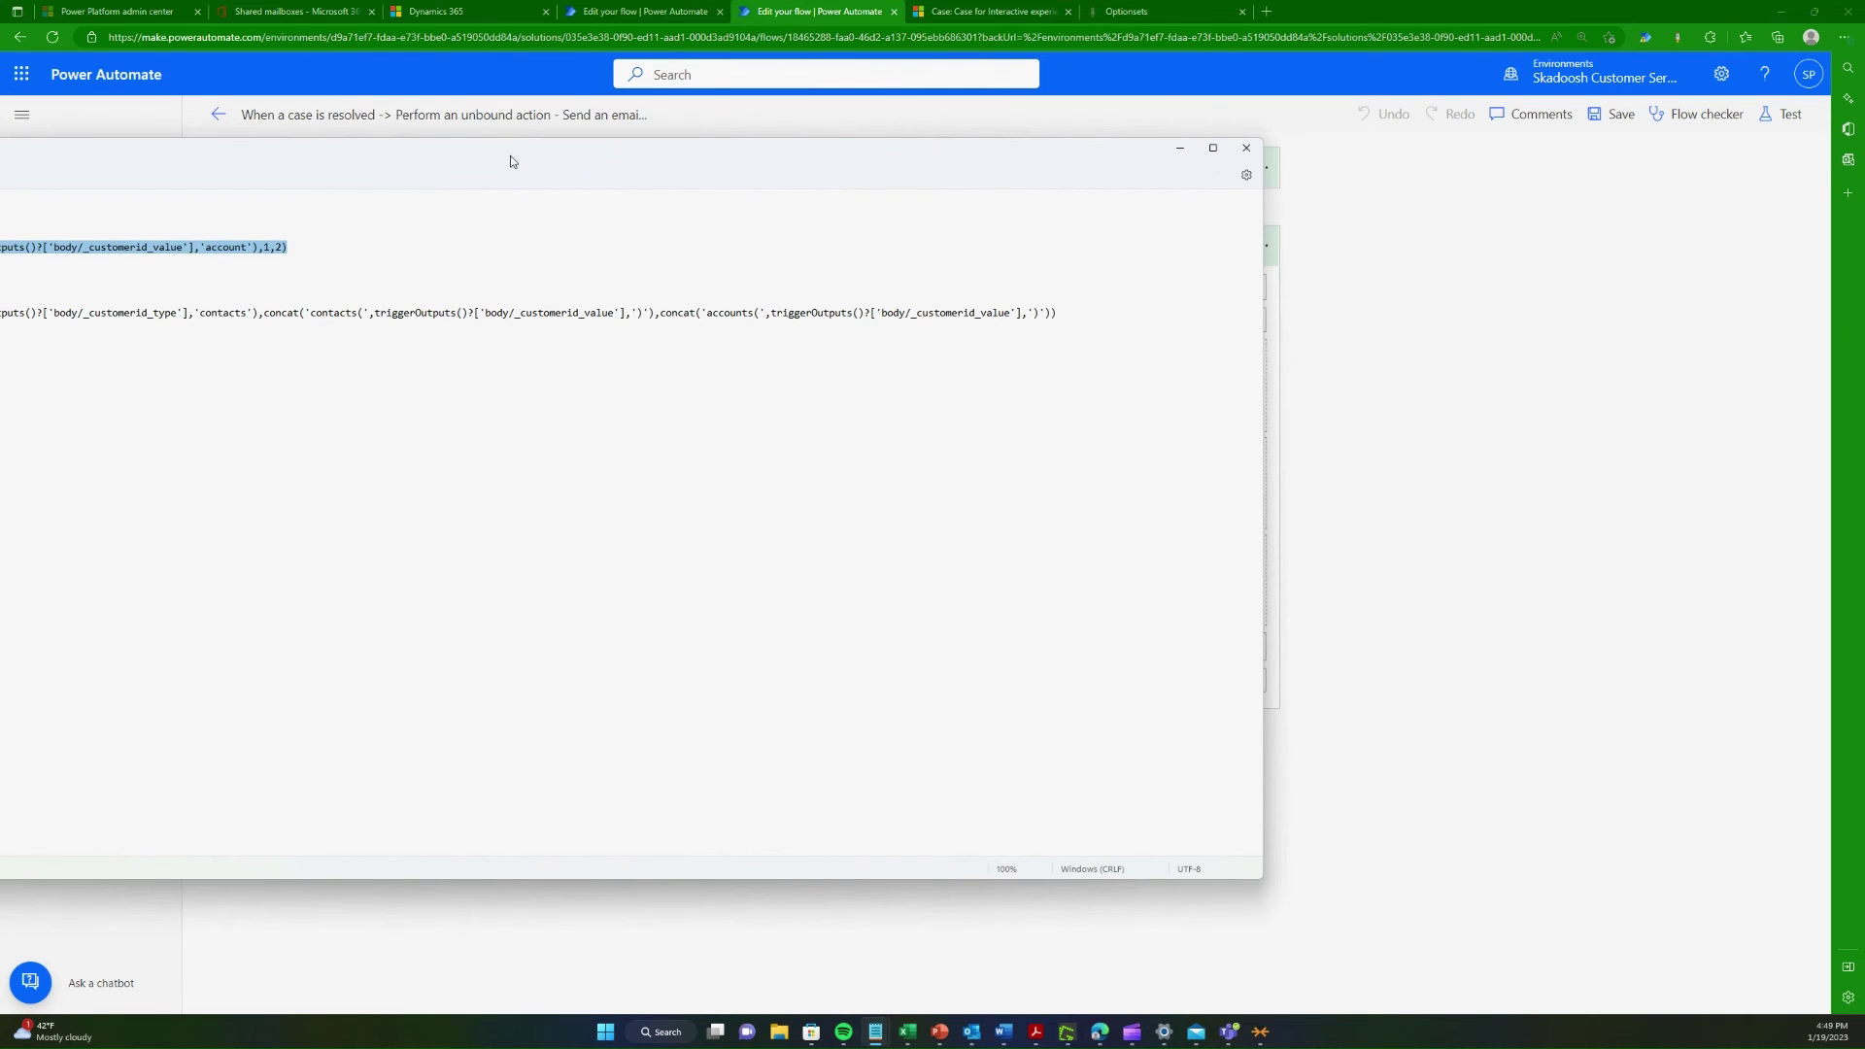
double_click(469, 158)
left_click(488, 121)
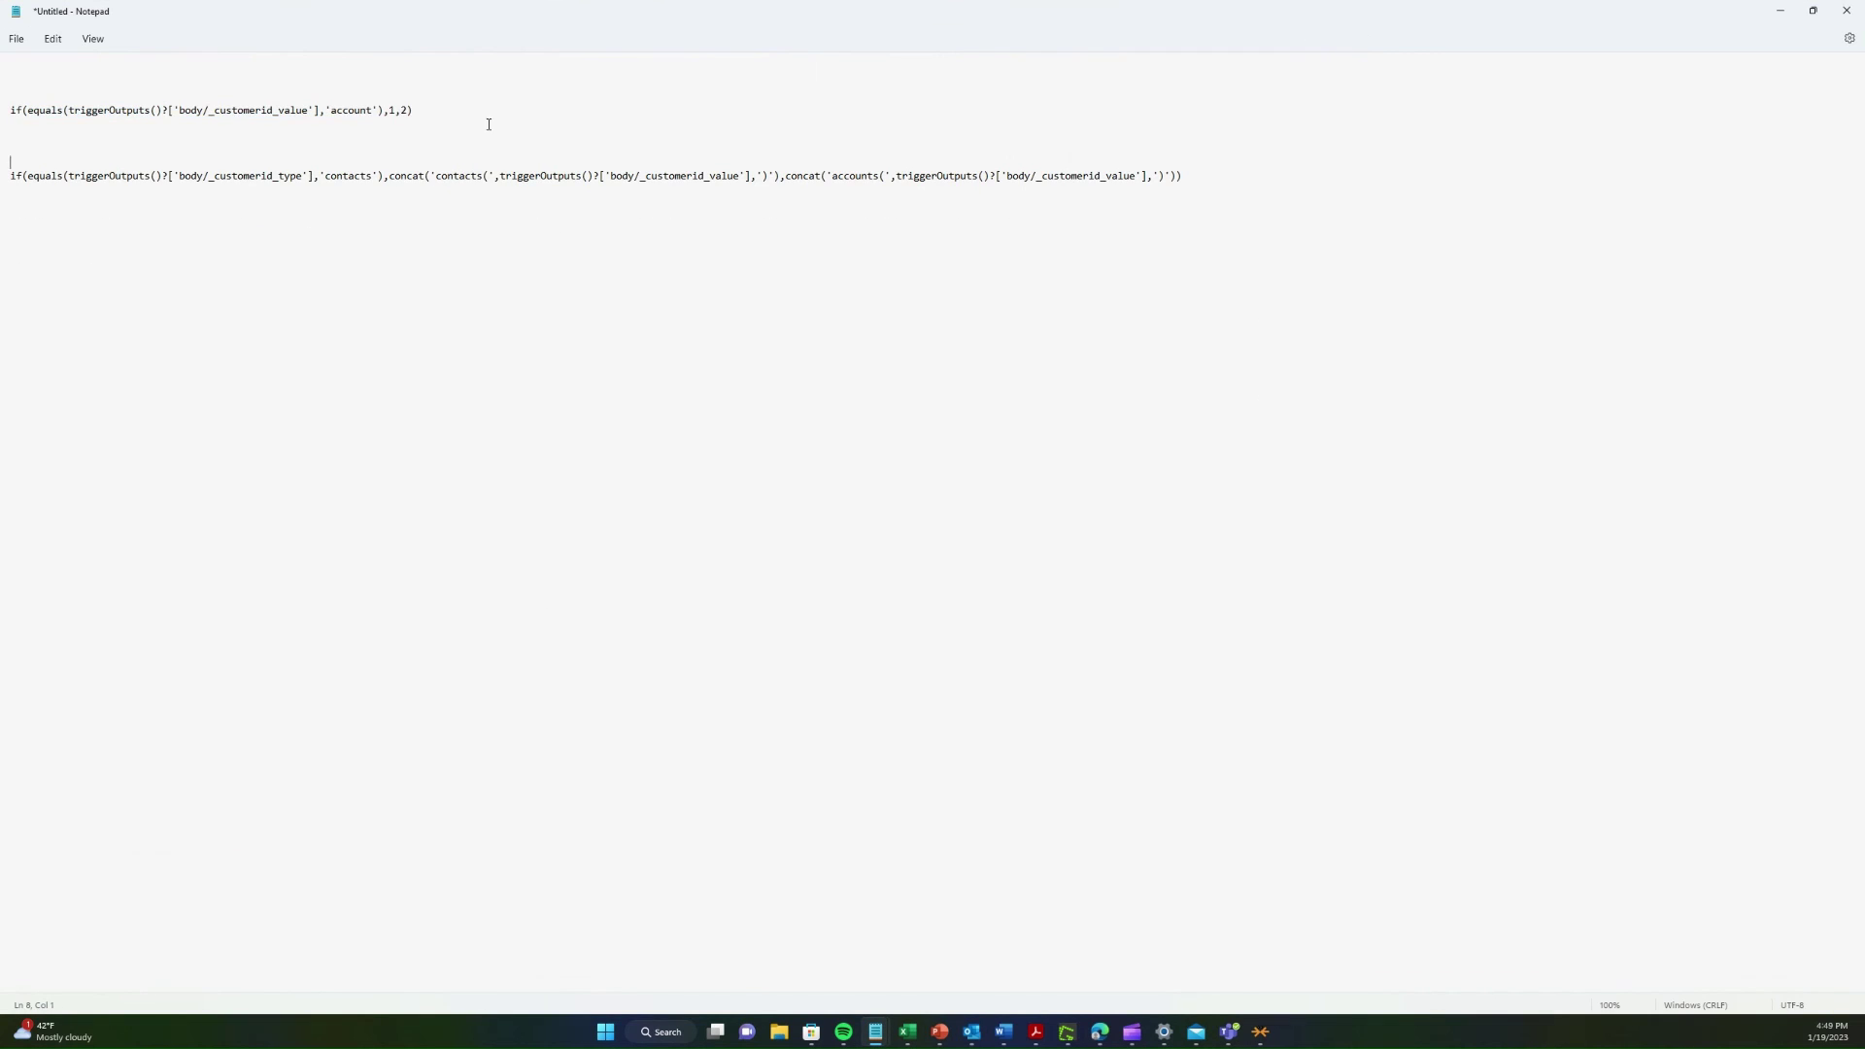
left_click_drag(487, 121, 12, 66)
key("Delete")
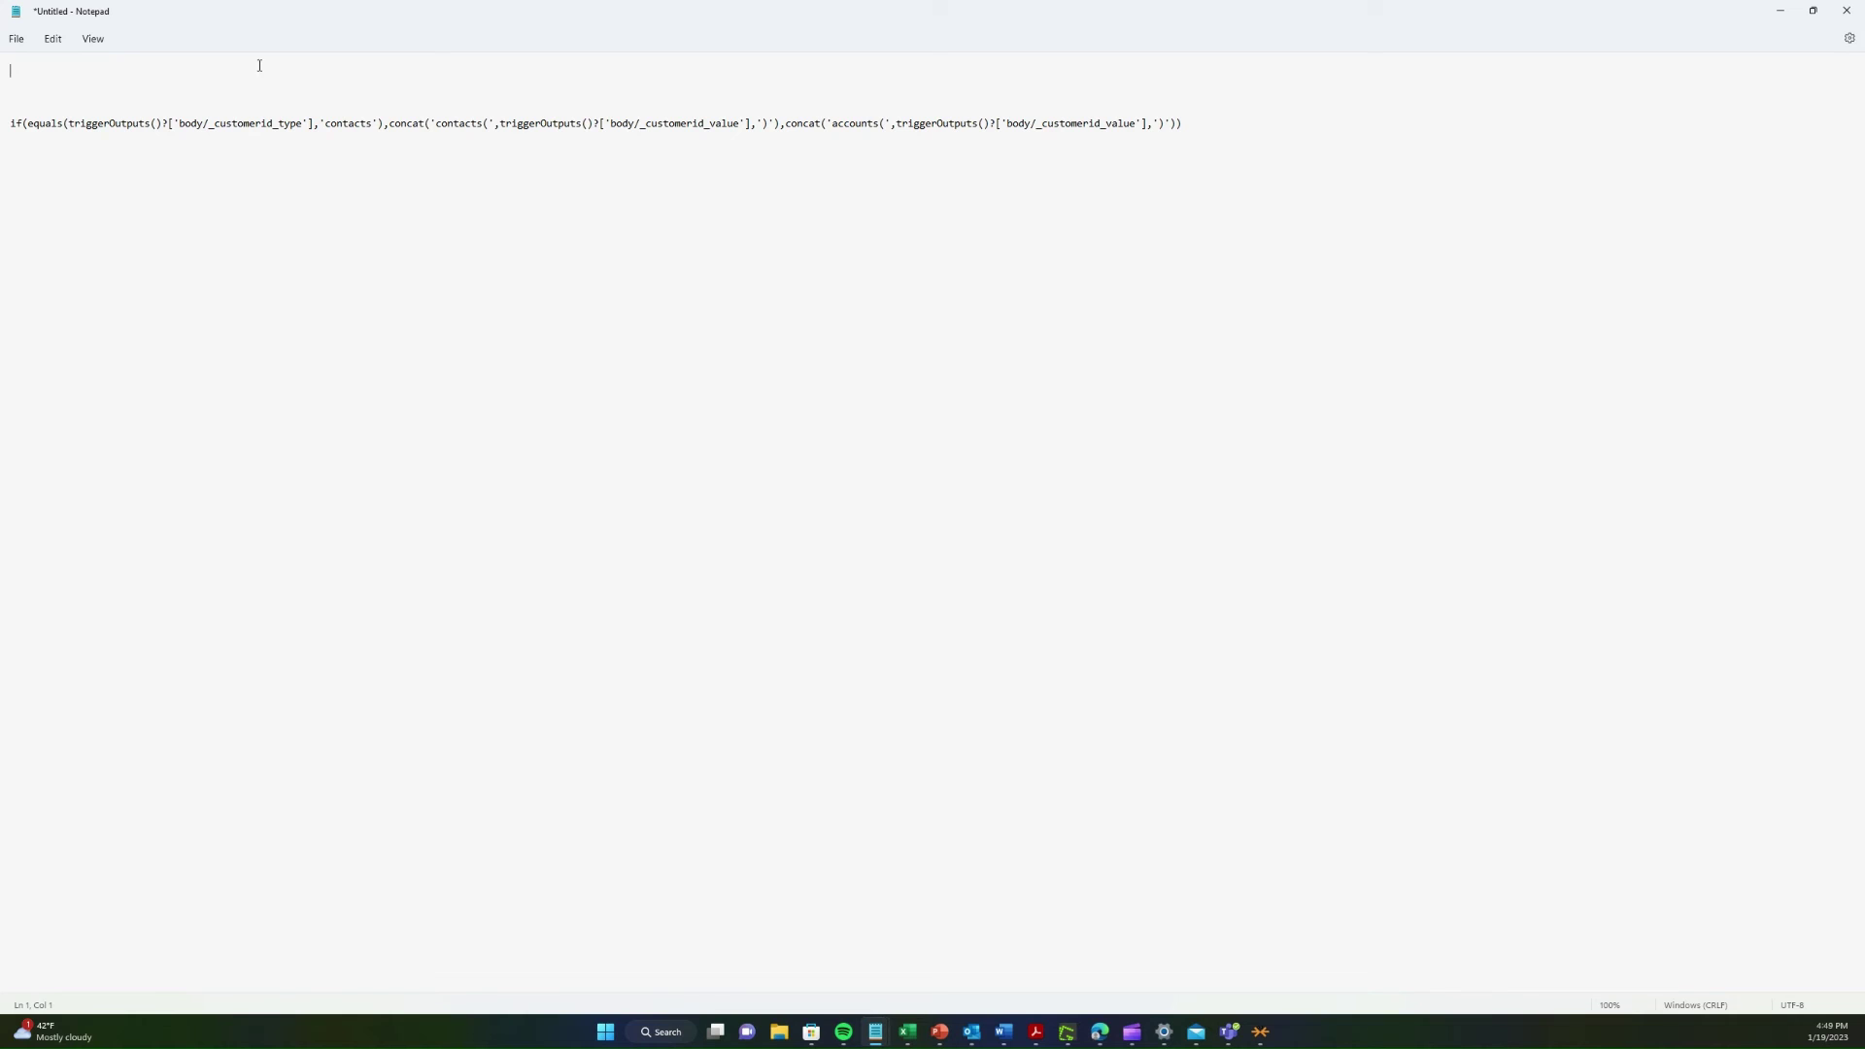
Step: Examine the remaining if expression part by part: the _customerid_type check, the 'contacts' value and the concat results
triple_click(397, 125)
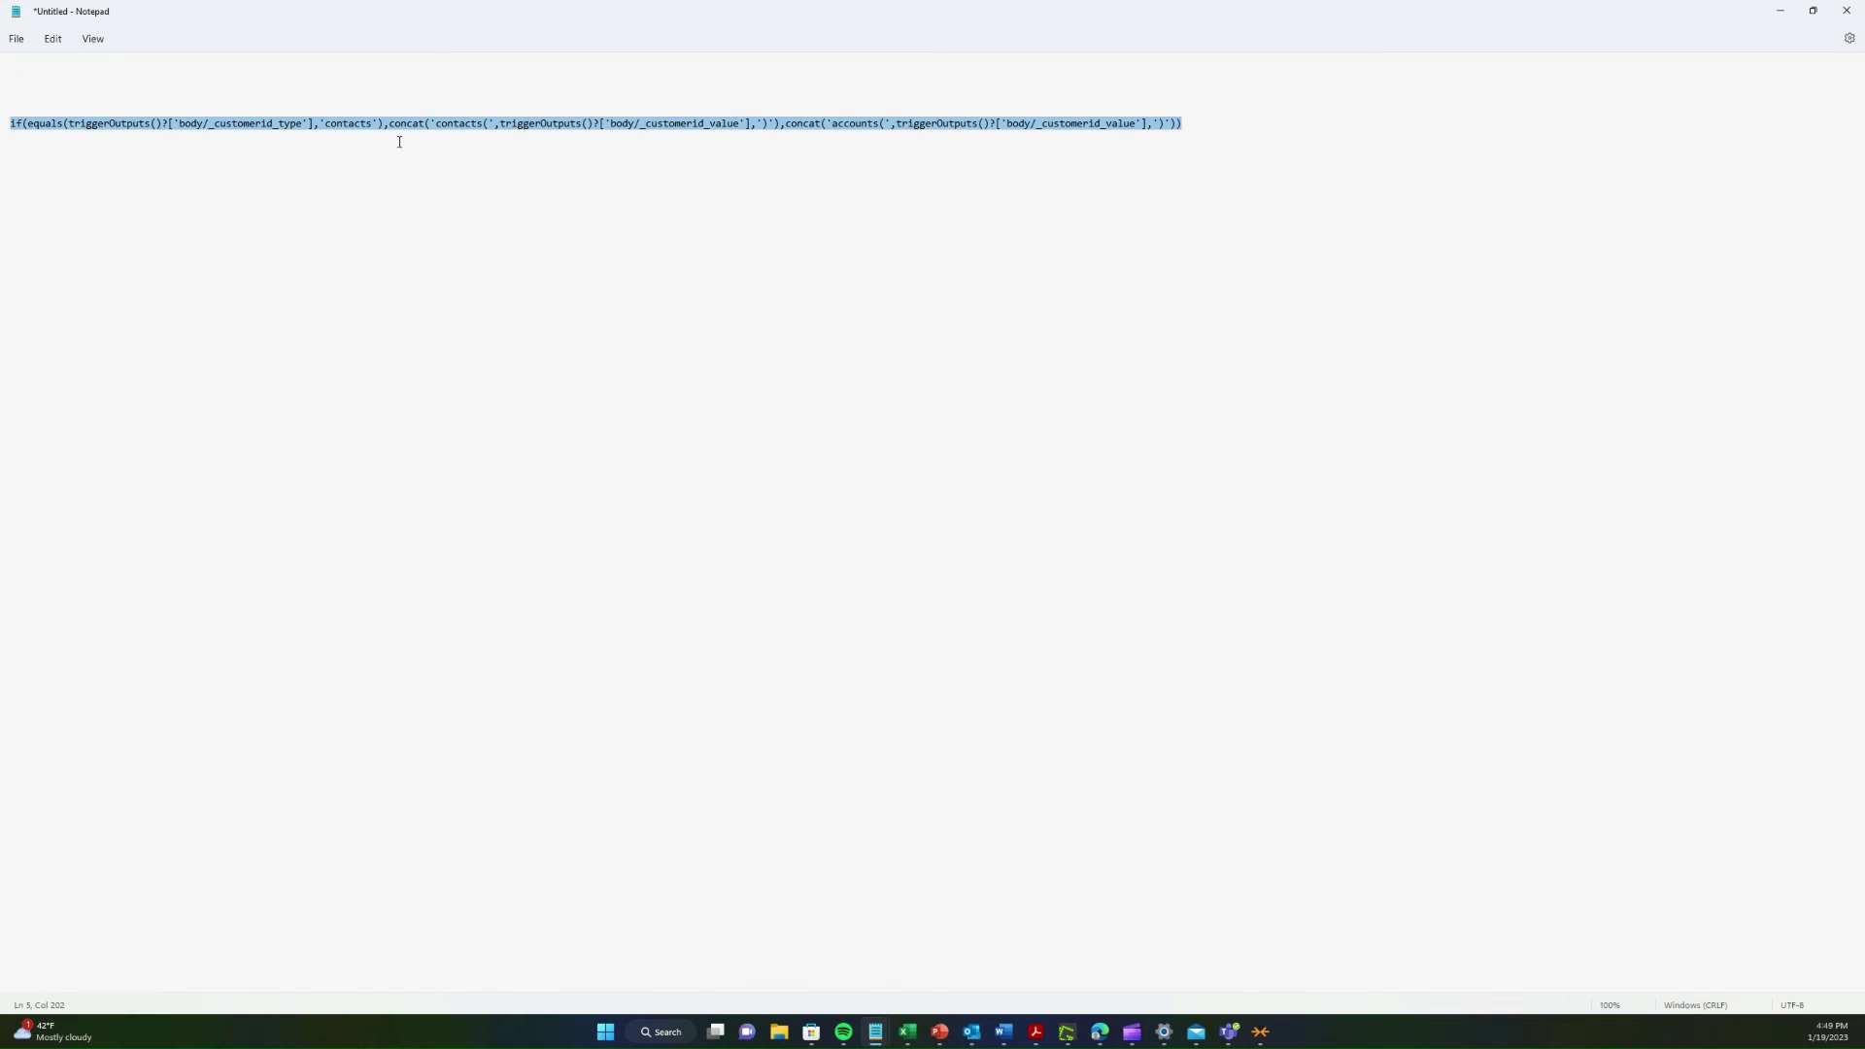
left_click(394, 124)
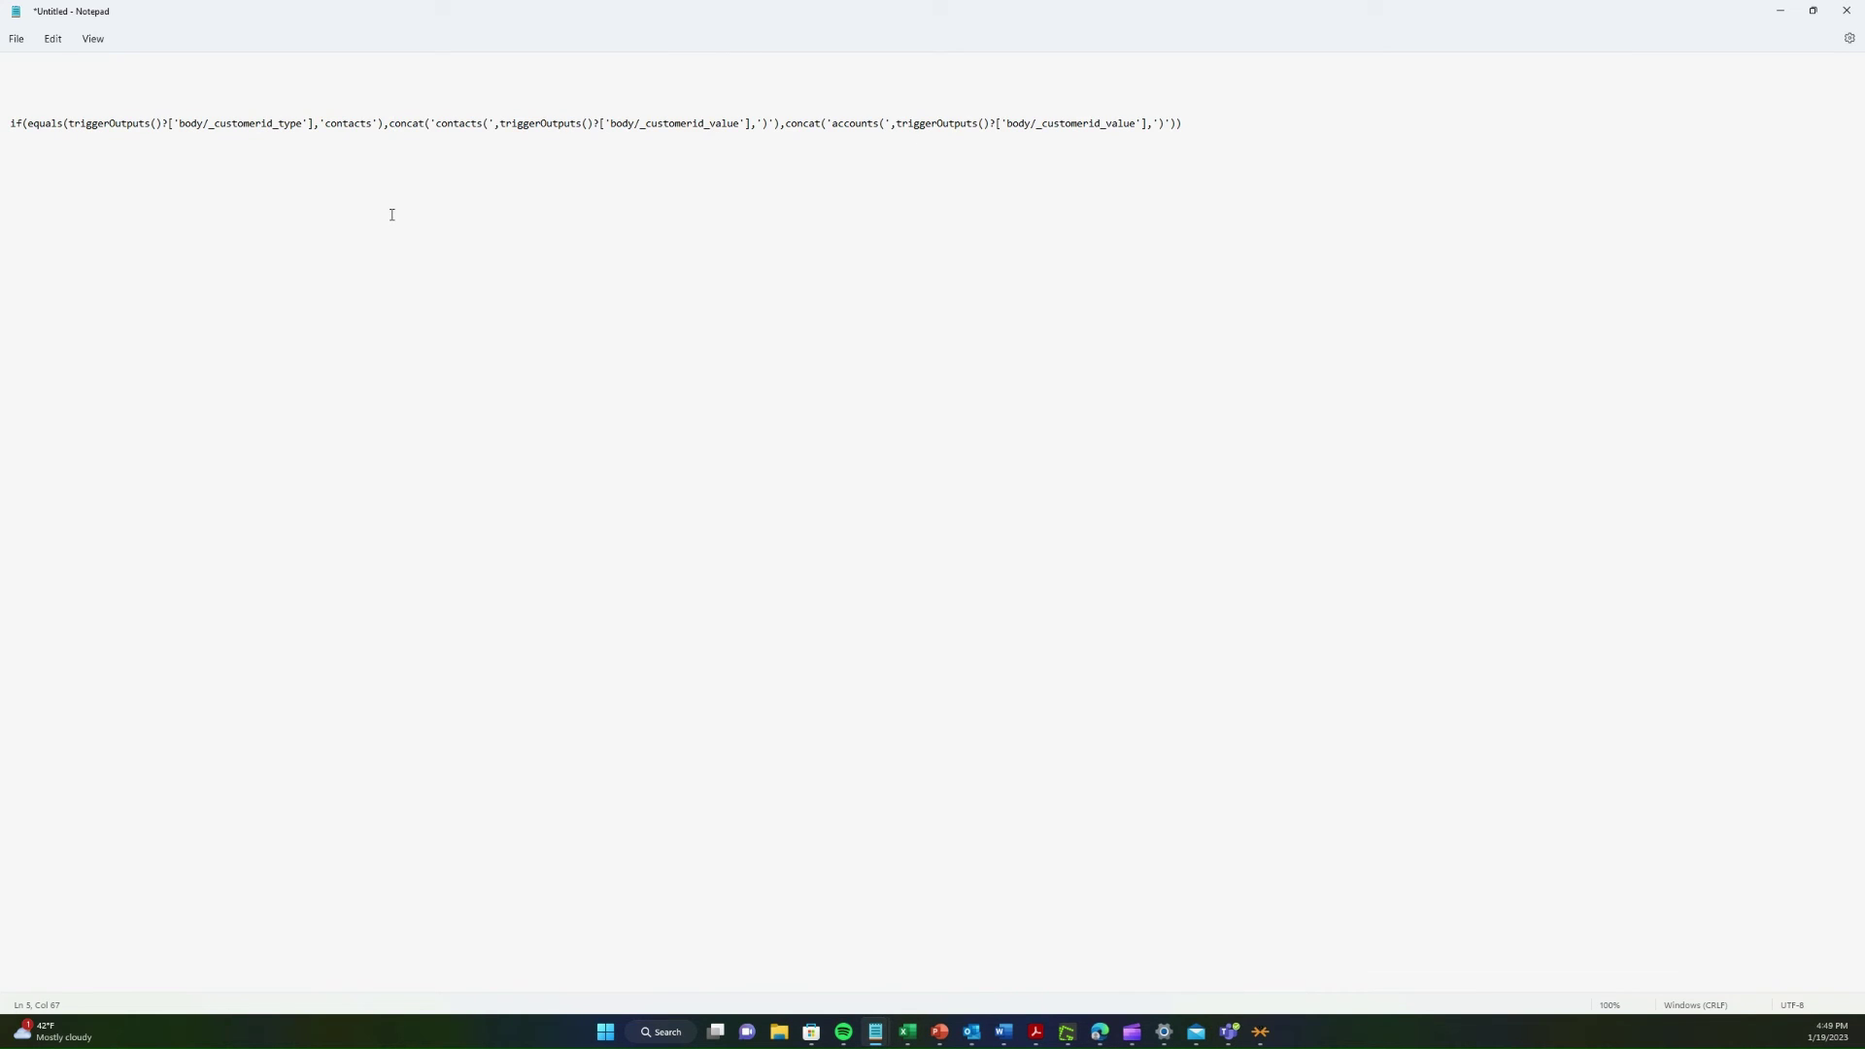
left_click_drag(1268, 130, 10, 125)
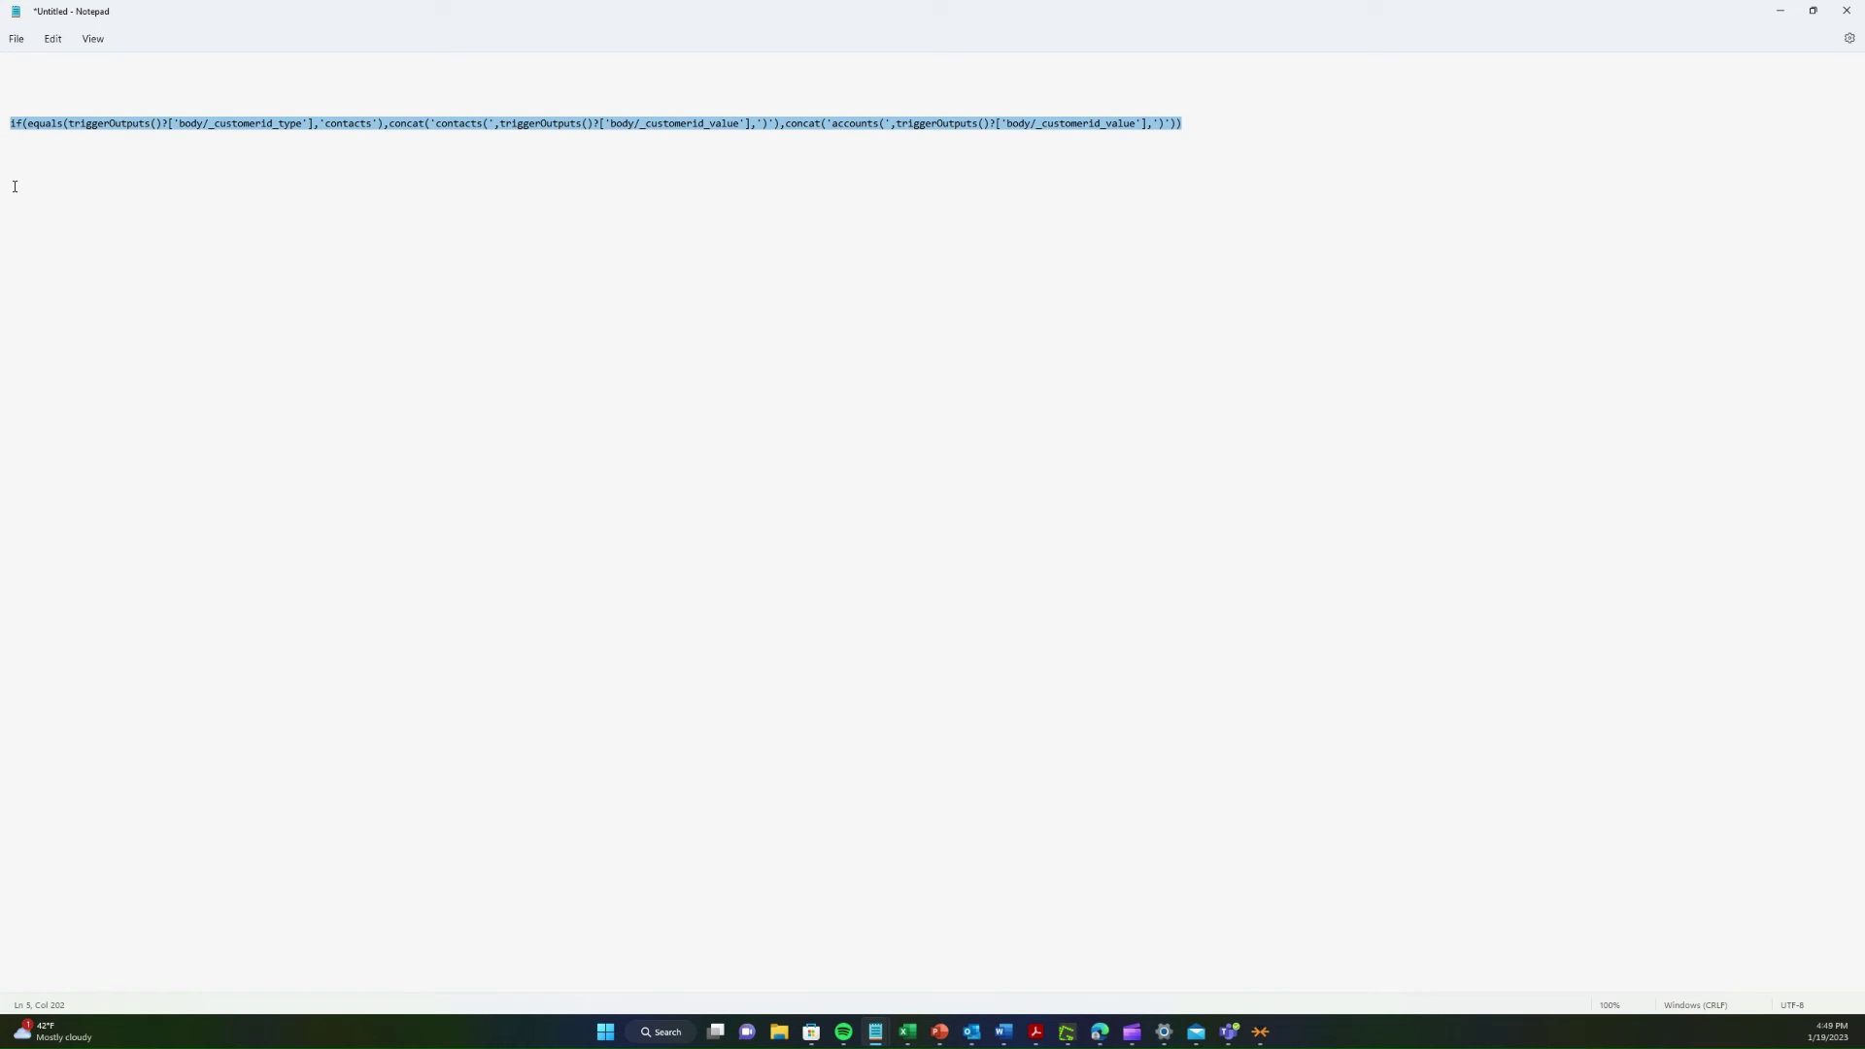
left_click(280, 228)
left_click(1303, 135)
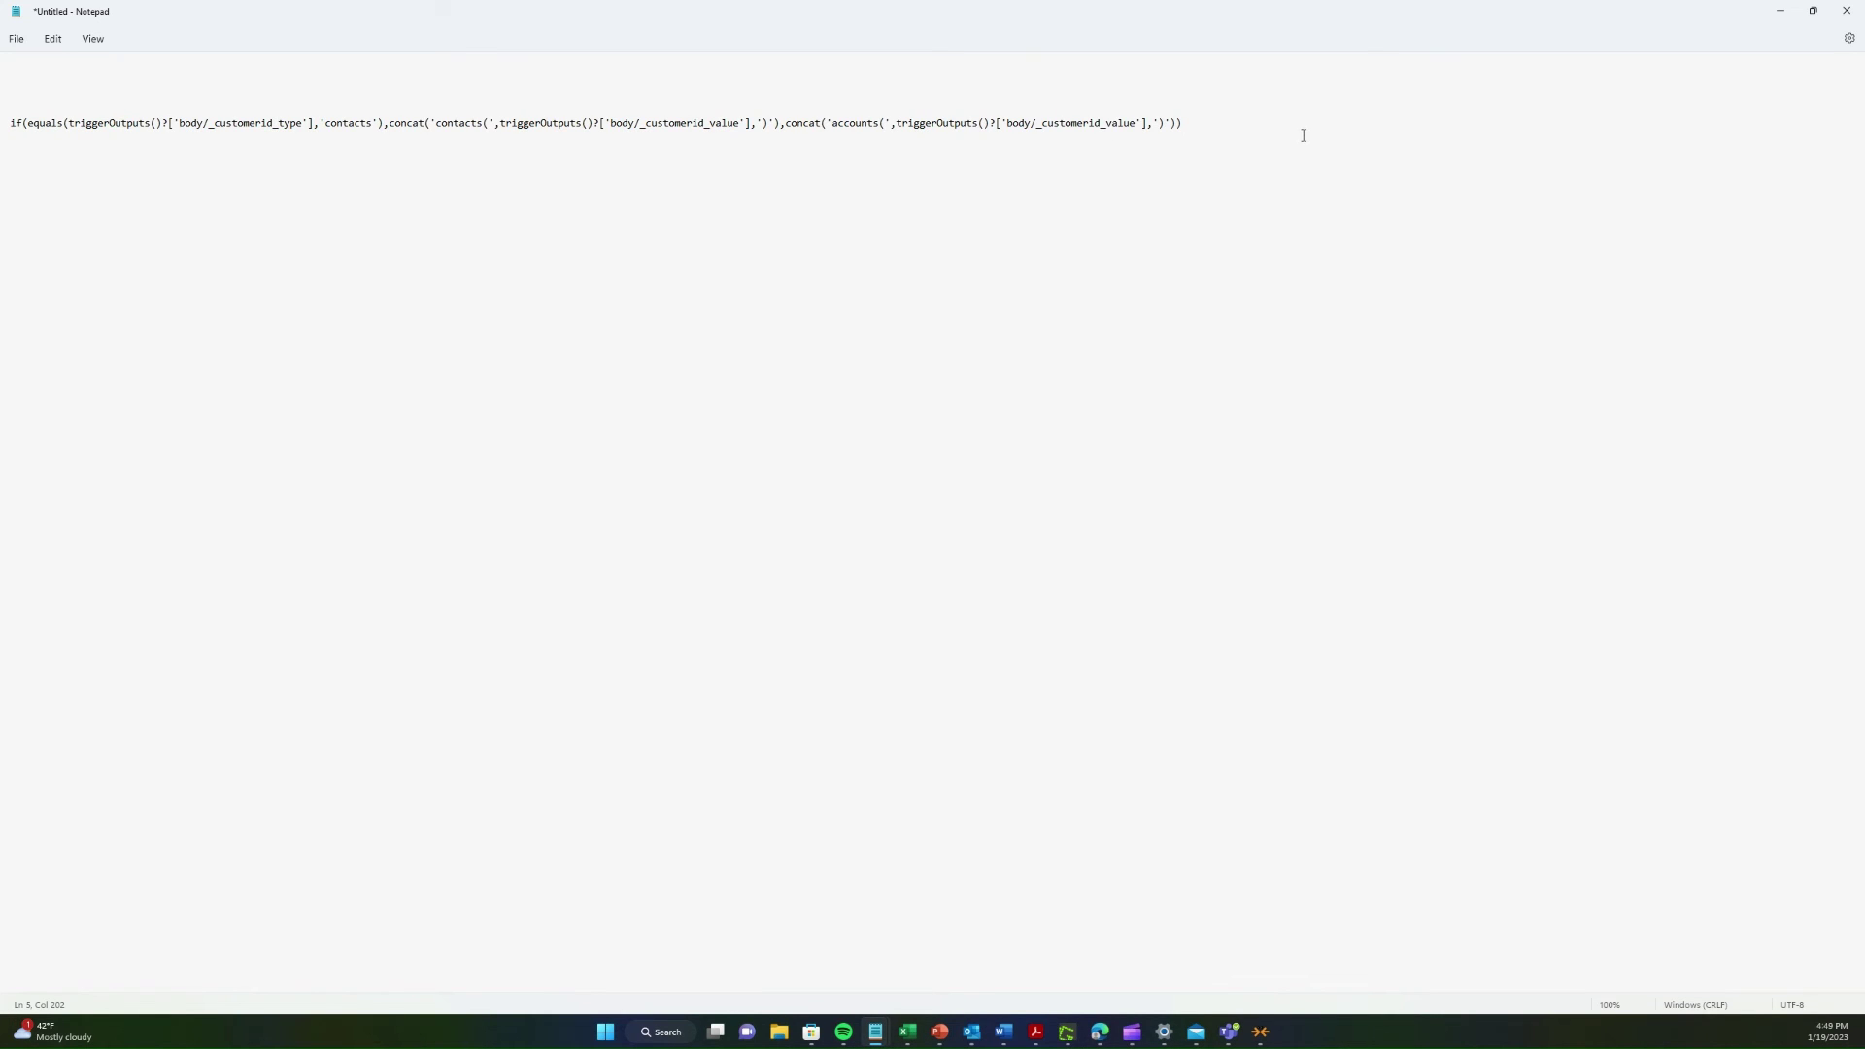
double_click(46, 123)
left_click_drag(67, 124, 313, 124)
double_click(337, 123)
left_click_drag(392, 123, 985, 123)
left_click(887, 124)
Step: Add the recipient formats contacts(guid) and accounts(guid) on separate lines below the expression in the note
type("contact()guid")
key("Return")
left_click(16, 188)
type("s")
key("Right")
left_click(10, 201)
type("accounts()guid")
Step: Place the note beside the flow and write the opening of a simplified condition above the recipient formats: if(customer type eq 'contacts,',
left_click_drag(958, 23, 1138, 428)
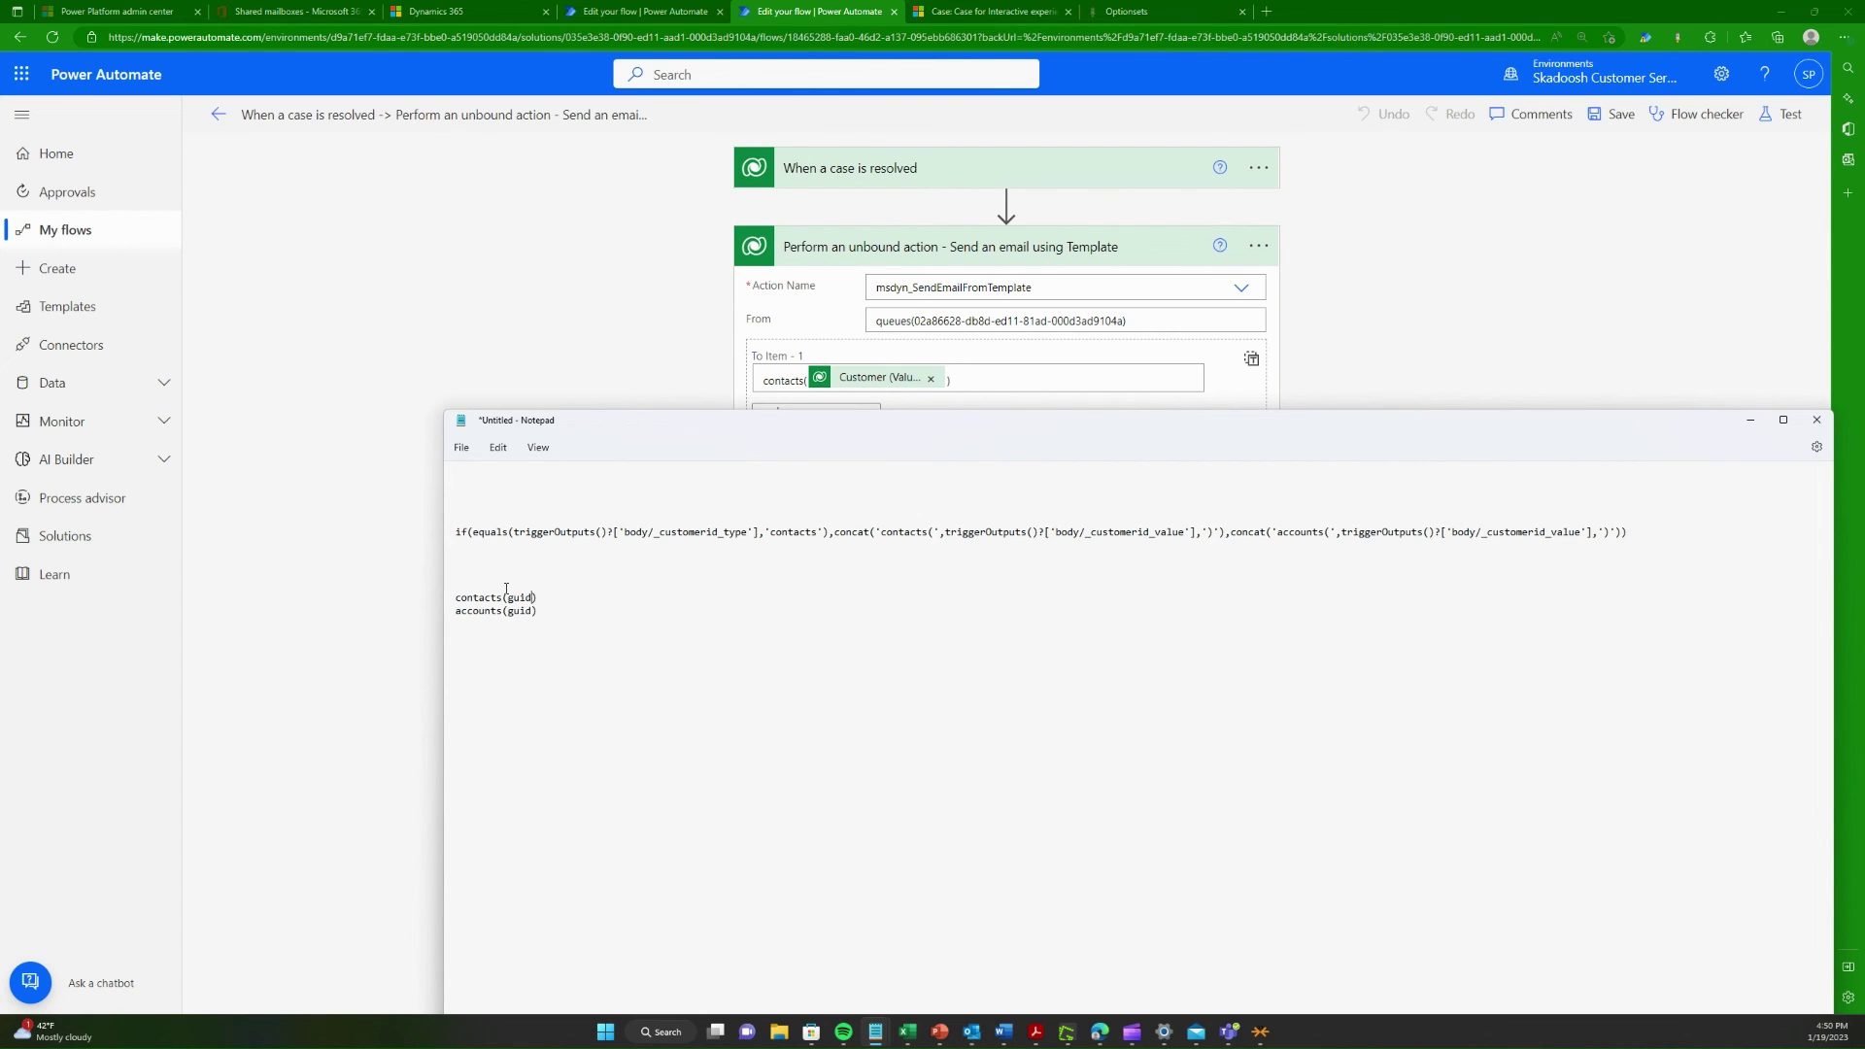
left_click(477, 574)
key("Return")
key("Return")
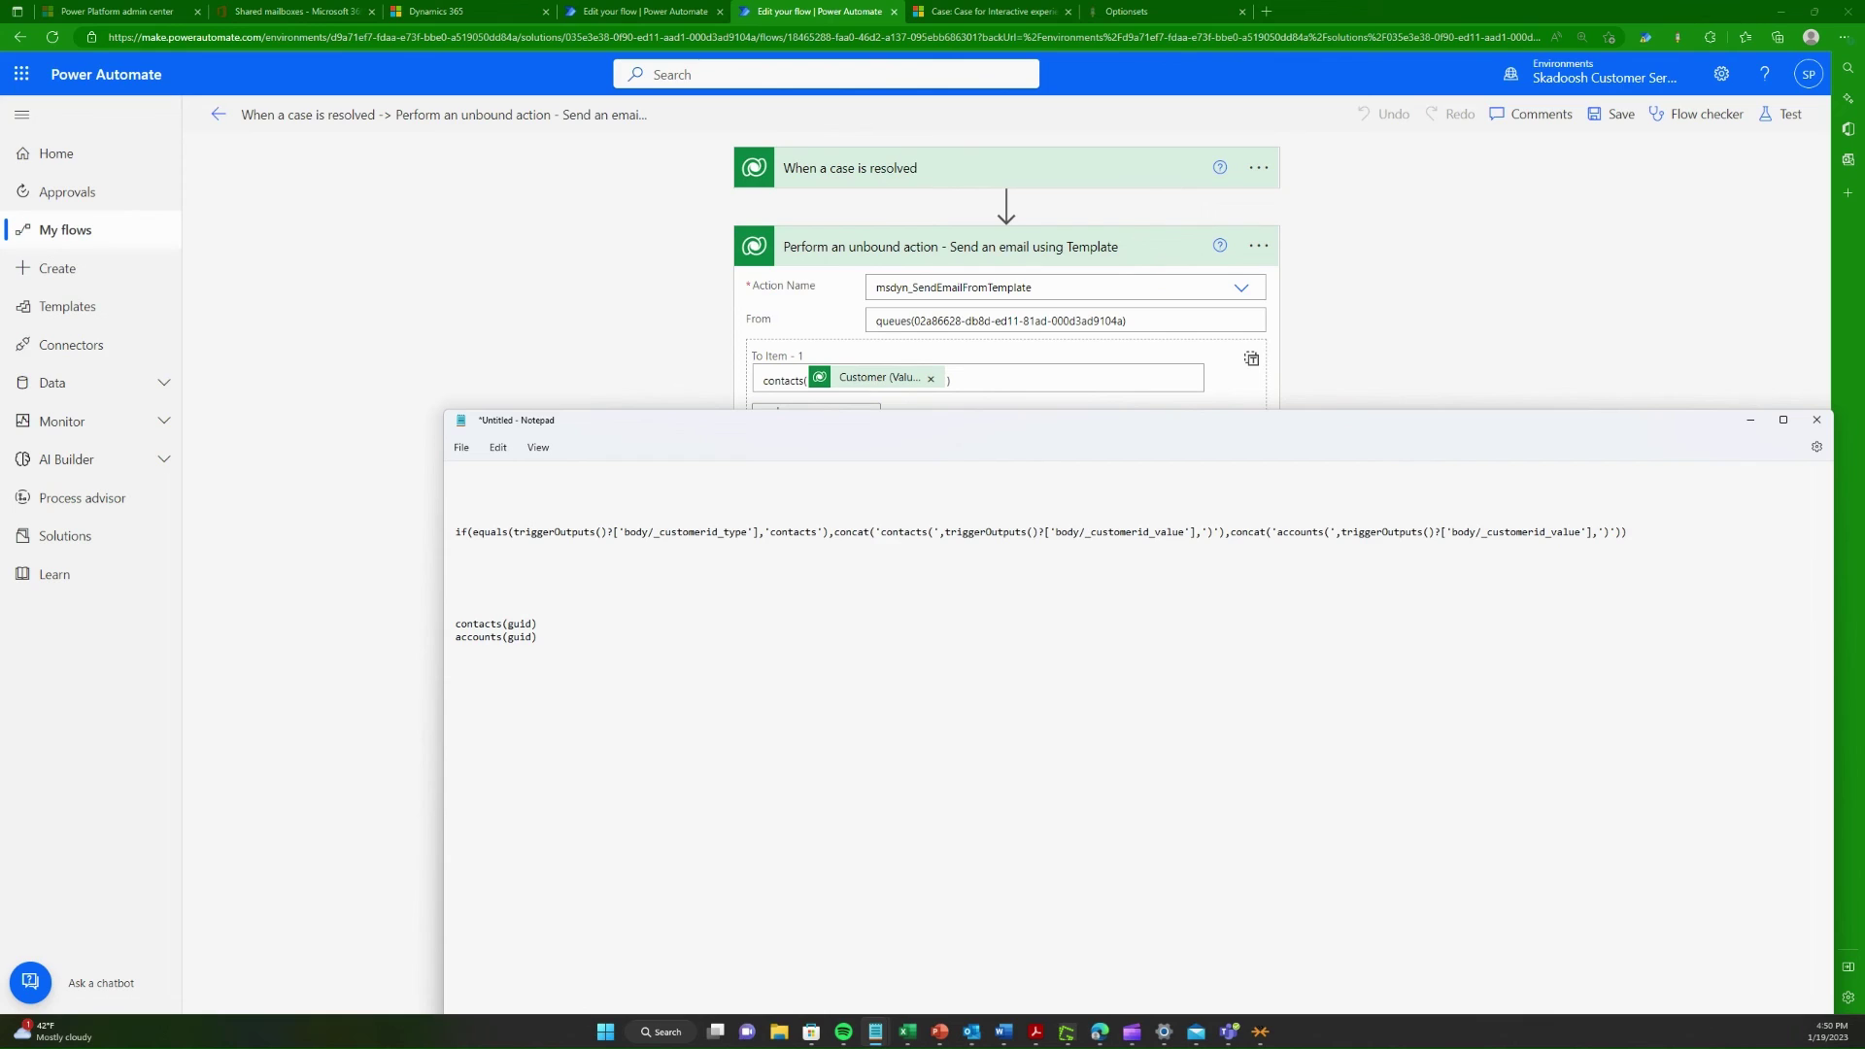
type("if")
type("(")
type("customeer ")
type(" ty")
type("pee")
key("BackSpace")
key("BackSpace")
type("eq ")
type("'accou")
type("nts'")
key("BackSpace")
key("BackSpace")
key("BackSpace")
key("BackSpace")
key("BackSpace")
key("BackSpace")
key("BackSpace")
type("ontacts,',")
Step: Complete the simplified condition with copies of contacts(guid) and accounts(guid) as its two results
left_click_drag(540, 619, 405, 620)
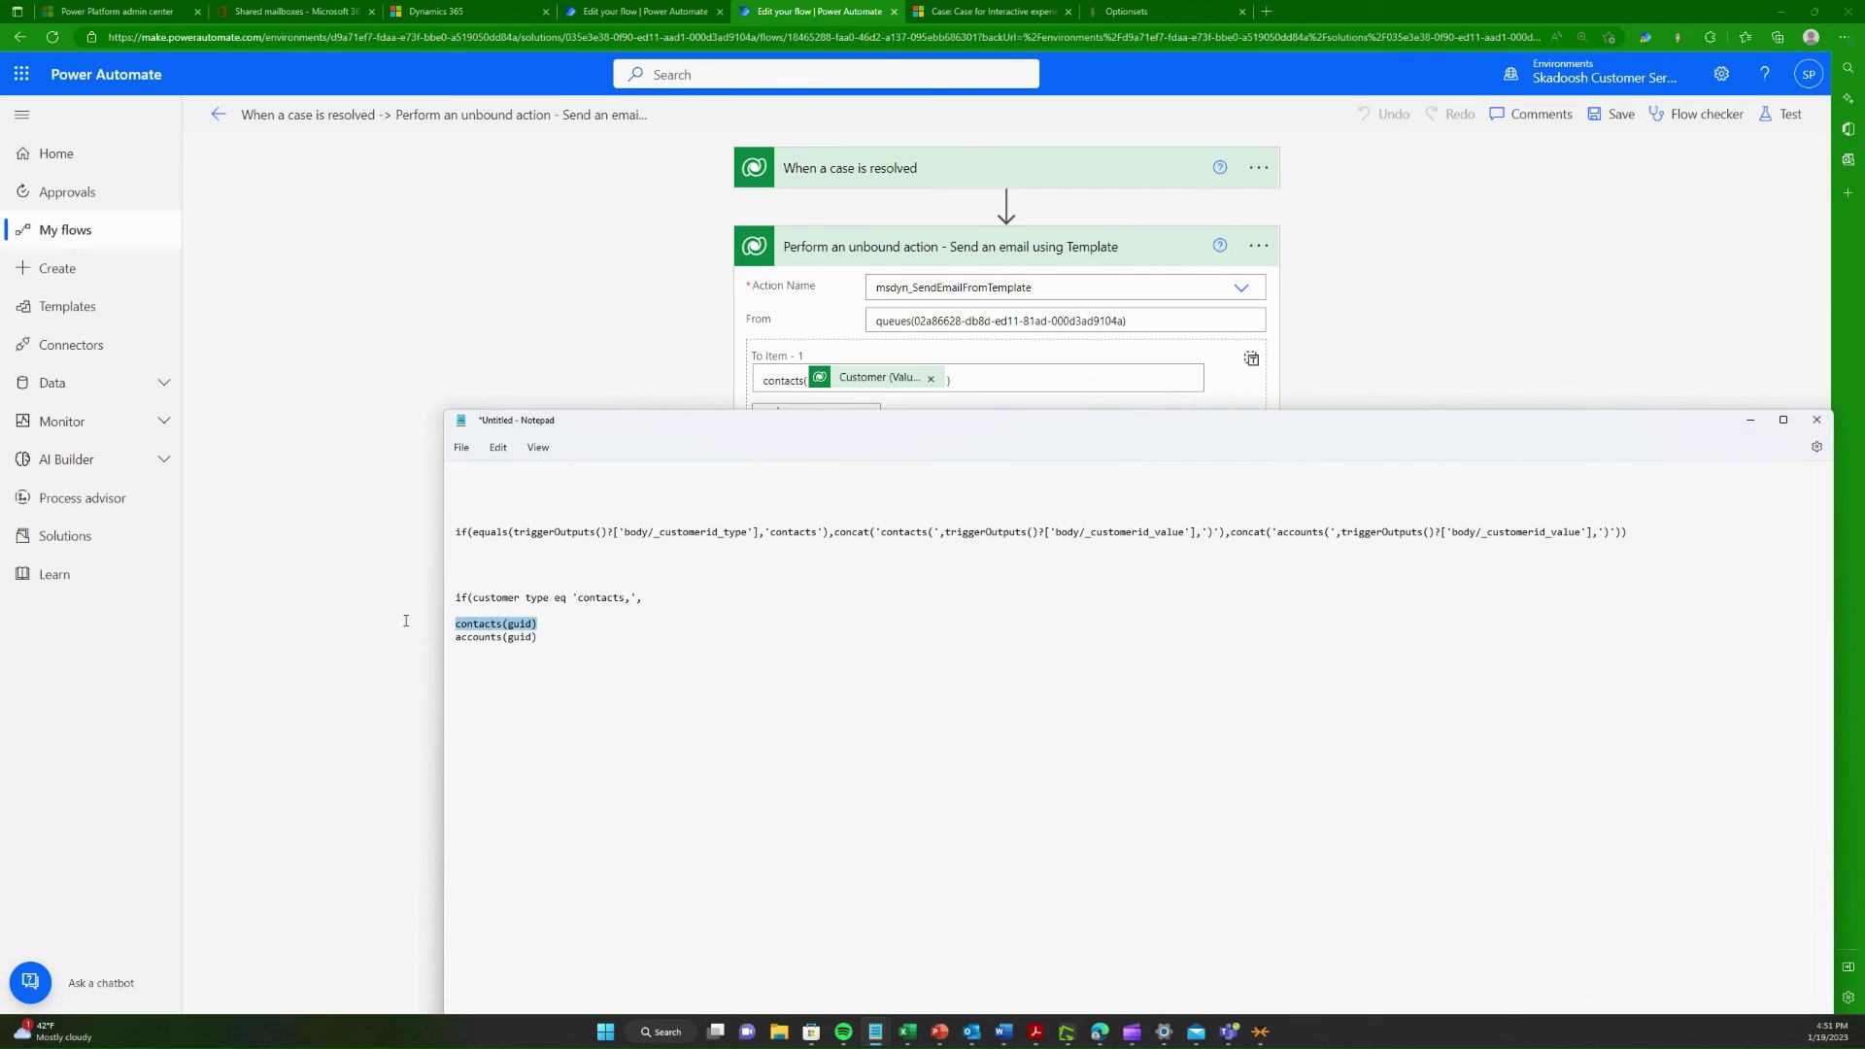
key("ctrl+c")
left_click(674, 603)
key("ctrl+v")
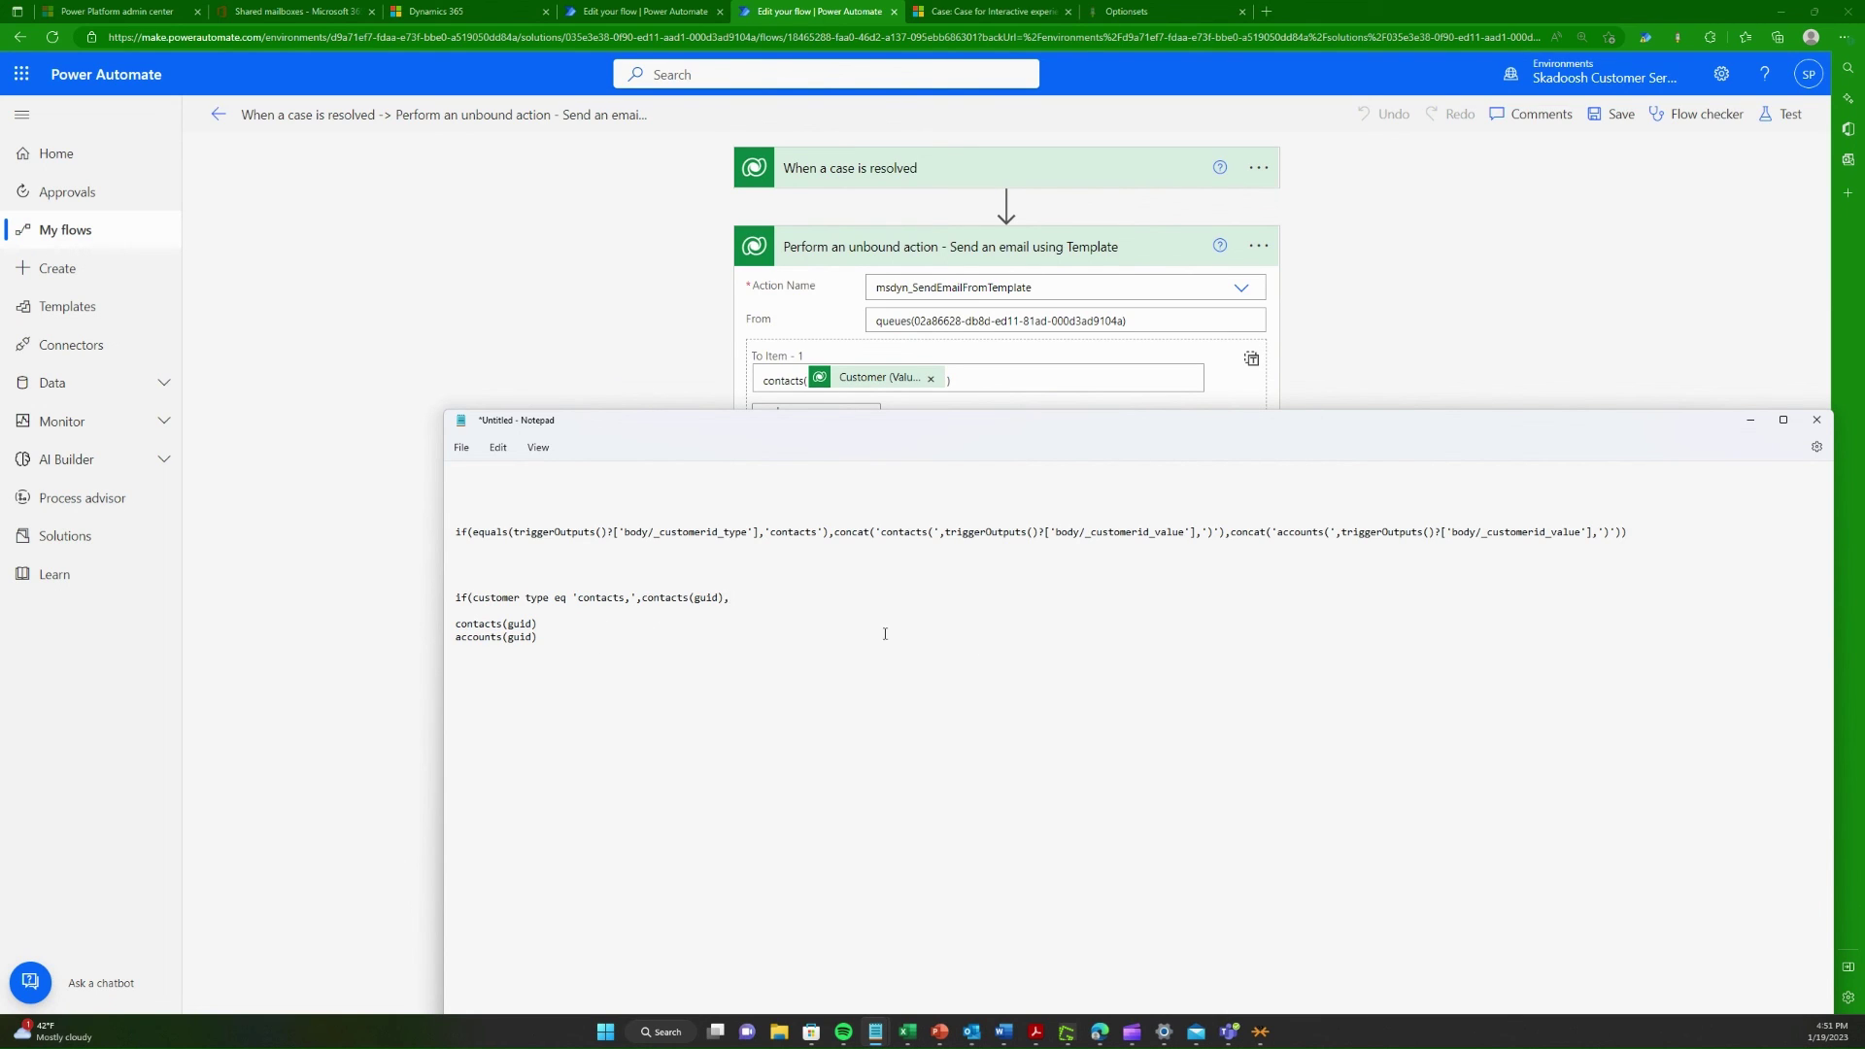
left_click_drag(548, 649, 453, 639)
left_click(779, 597)
key("ctrl+v")
Step: Replace the email action's To item with the full if expression from the note, which builds contacts() or accounts() from _customerid_type
left_click_drag(760, 534, 514, 532)
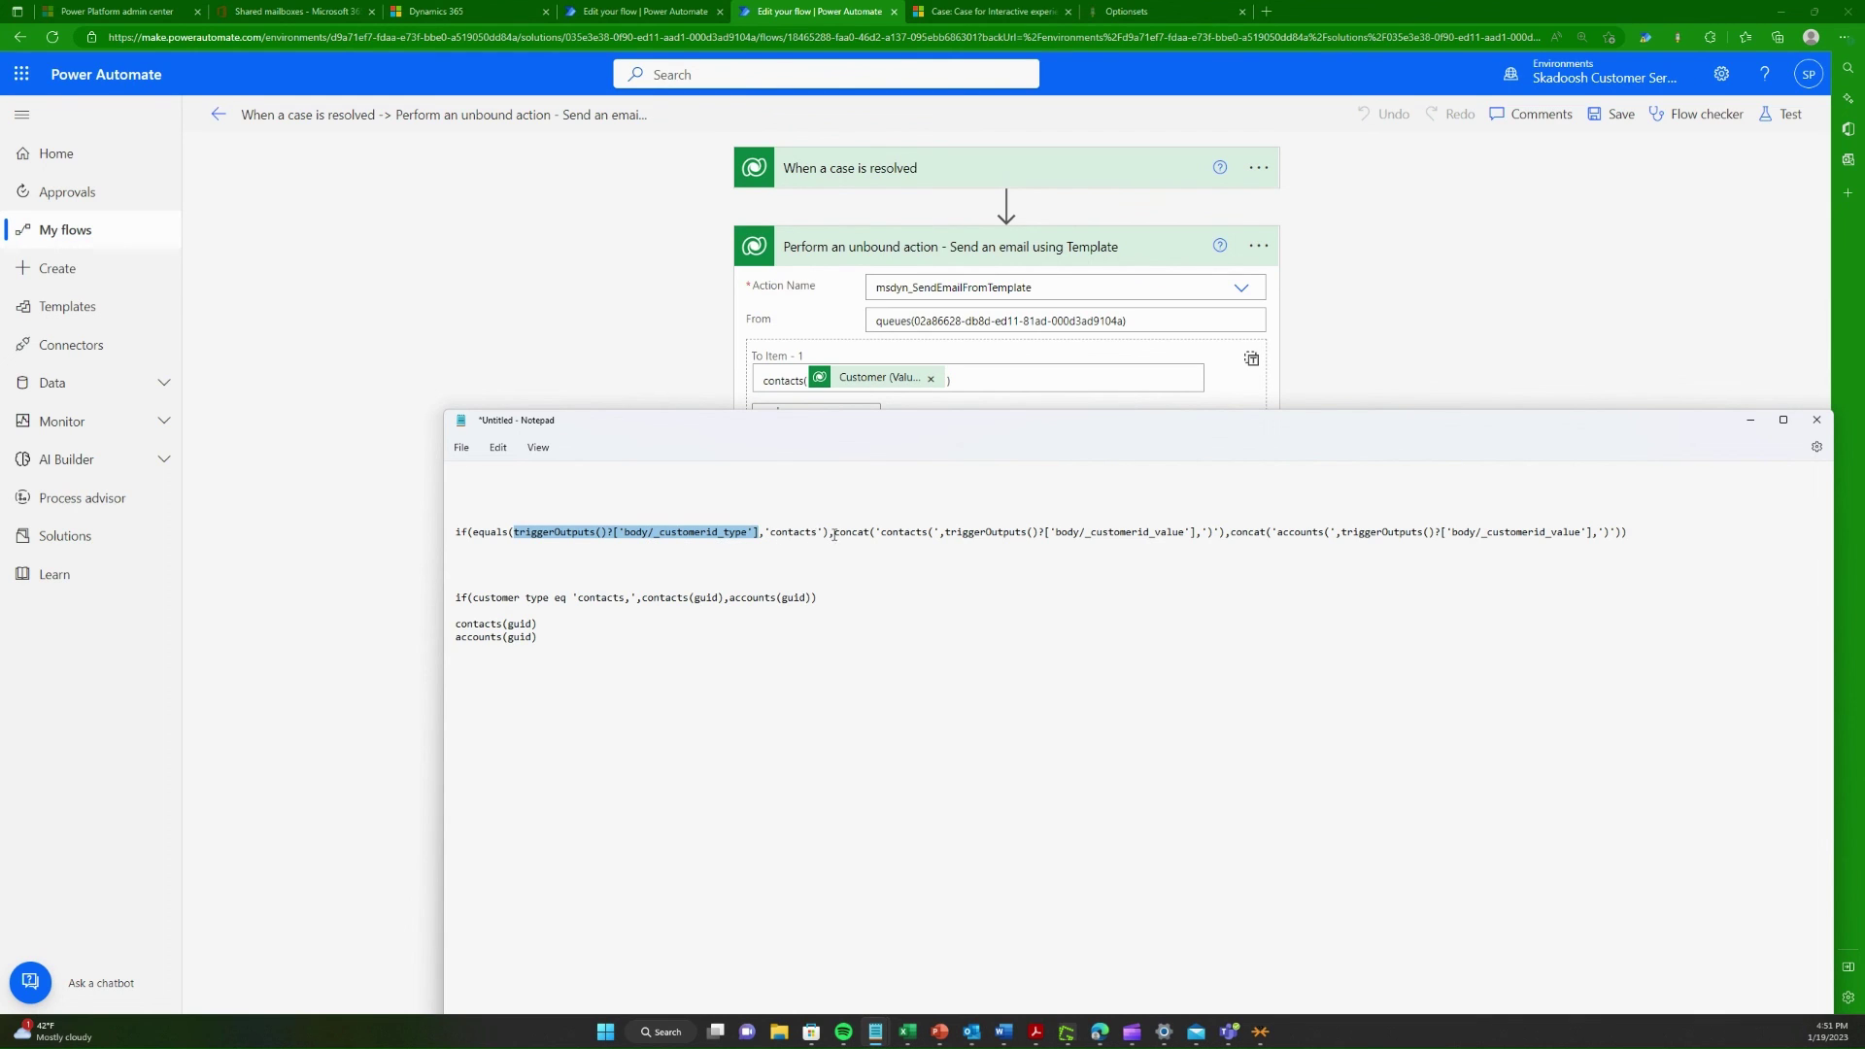
left_click_drag(833, 531, 1245, 540)
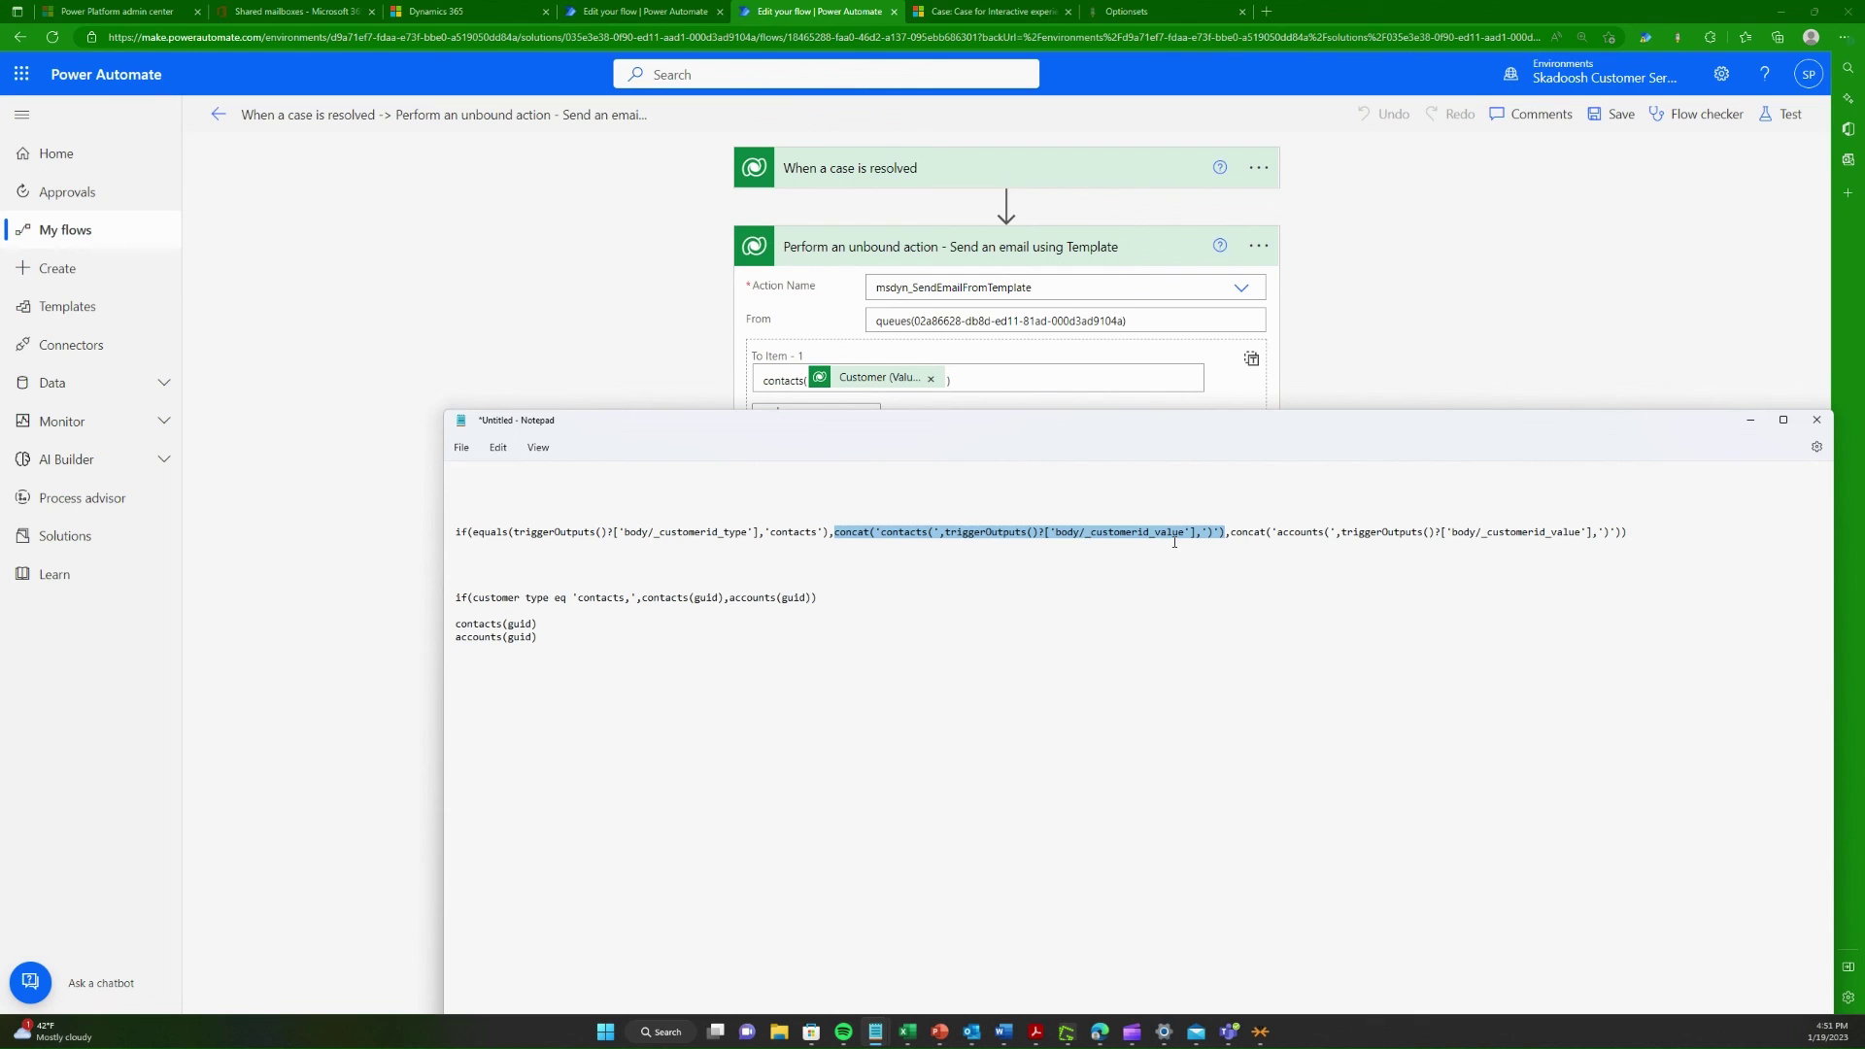
left_click(1650, 540)
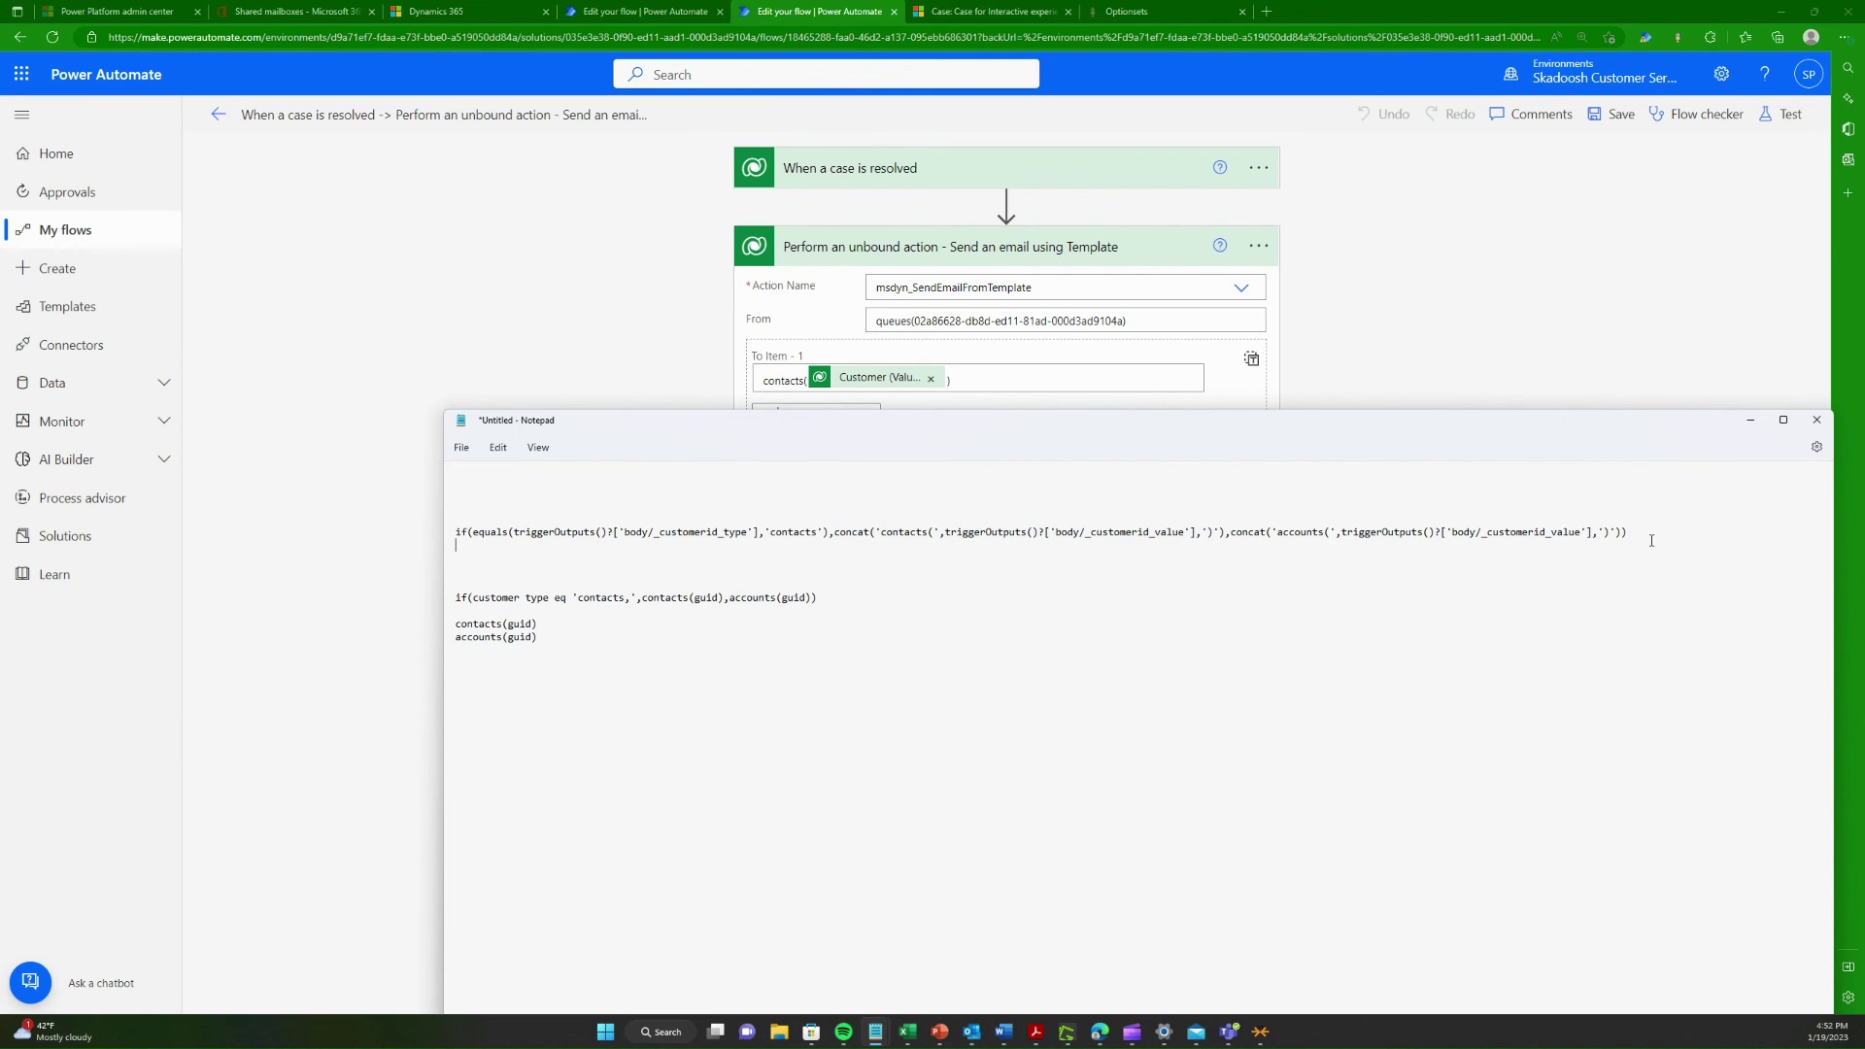
left_click_drag(1664, 534, 442, 541)
left_click(490, 334)
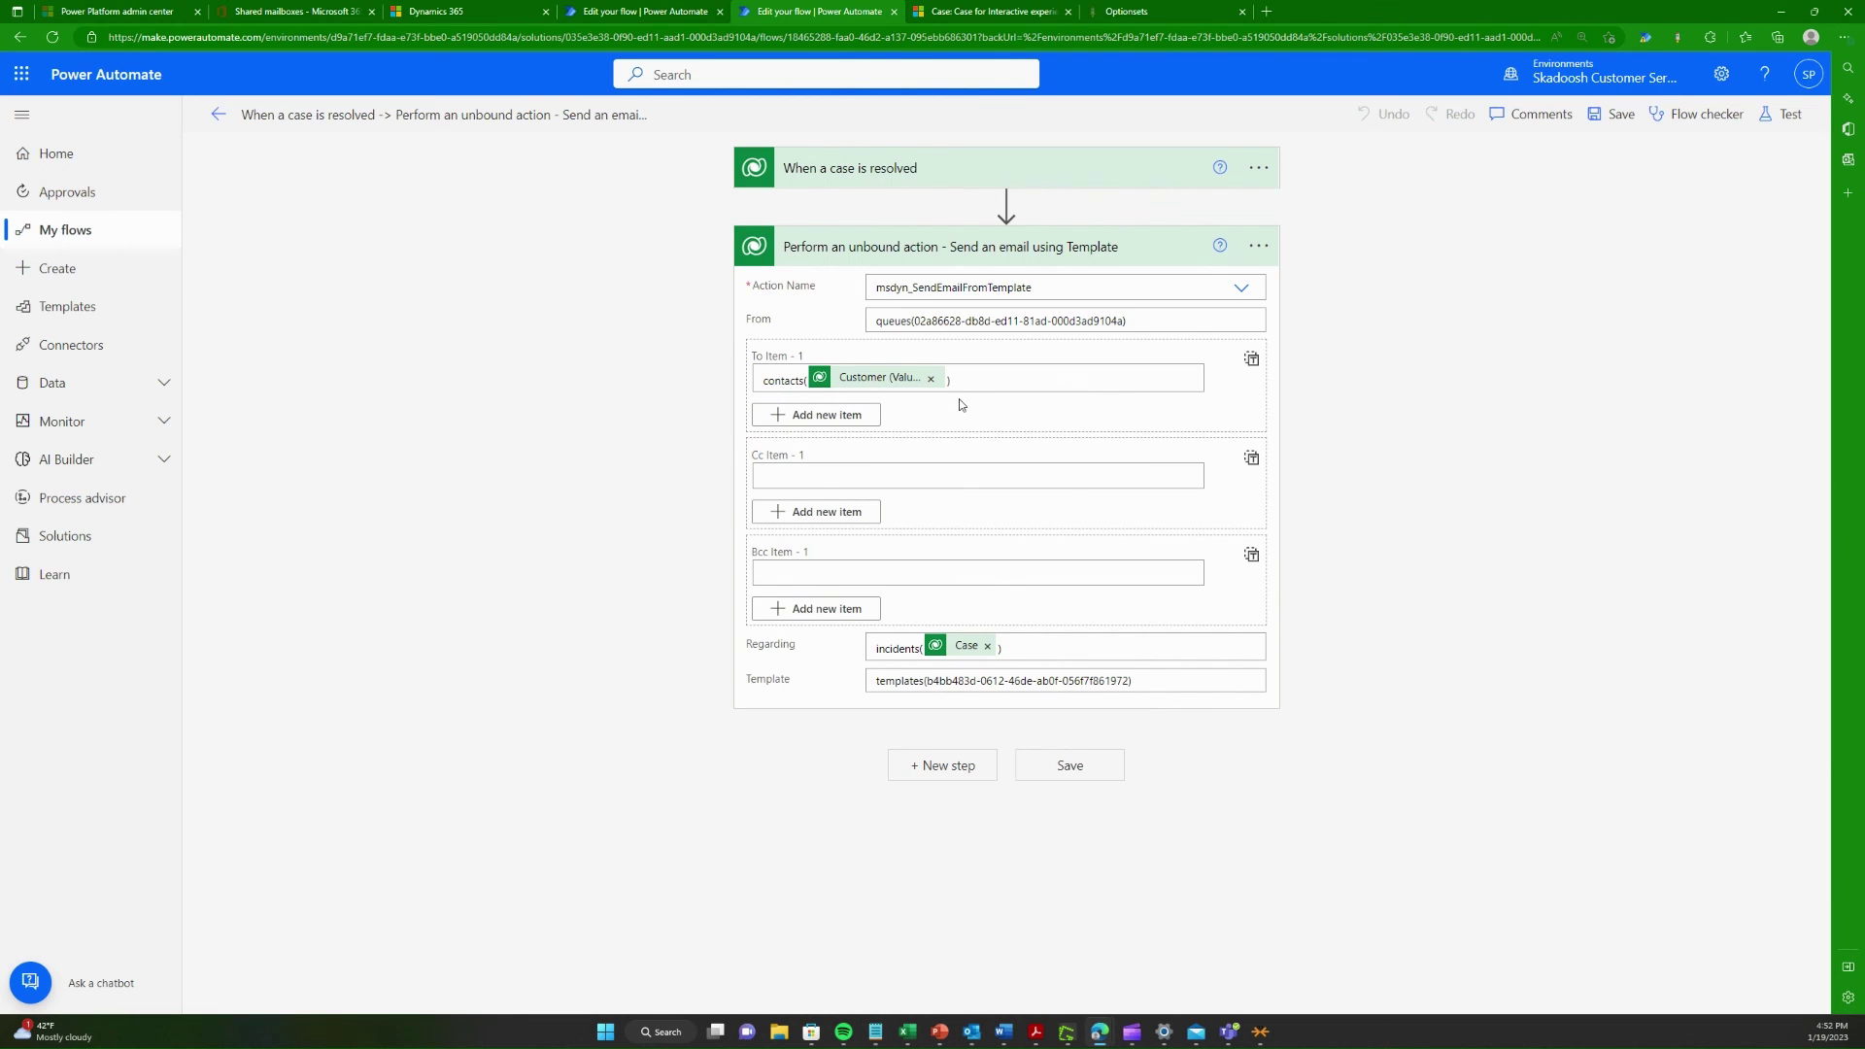
left_click(998, 387)
key("ctrl+a")
key("BackSpace")
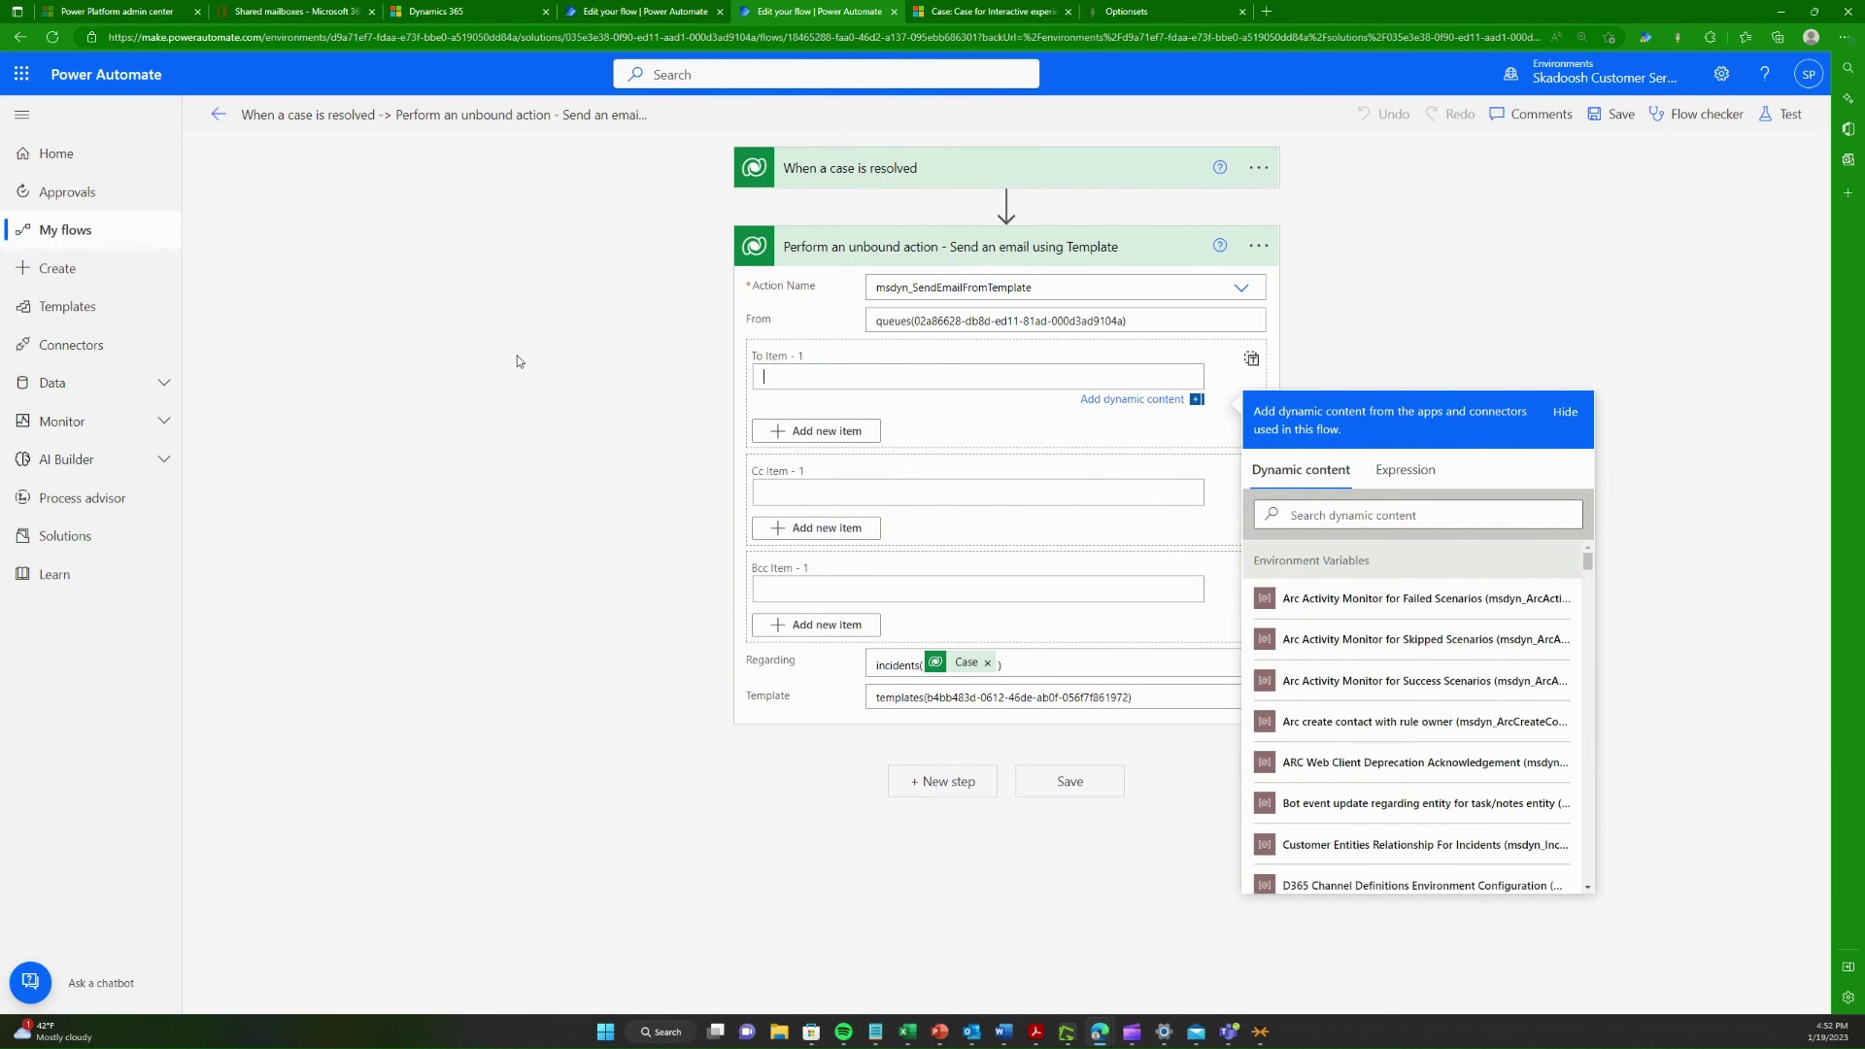
left_click(1410, 473)
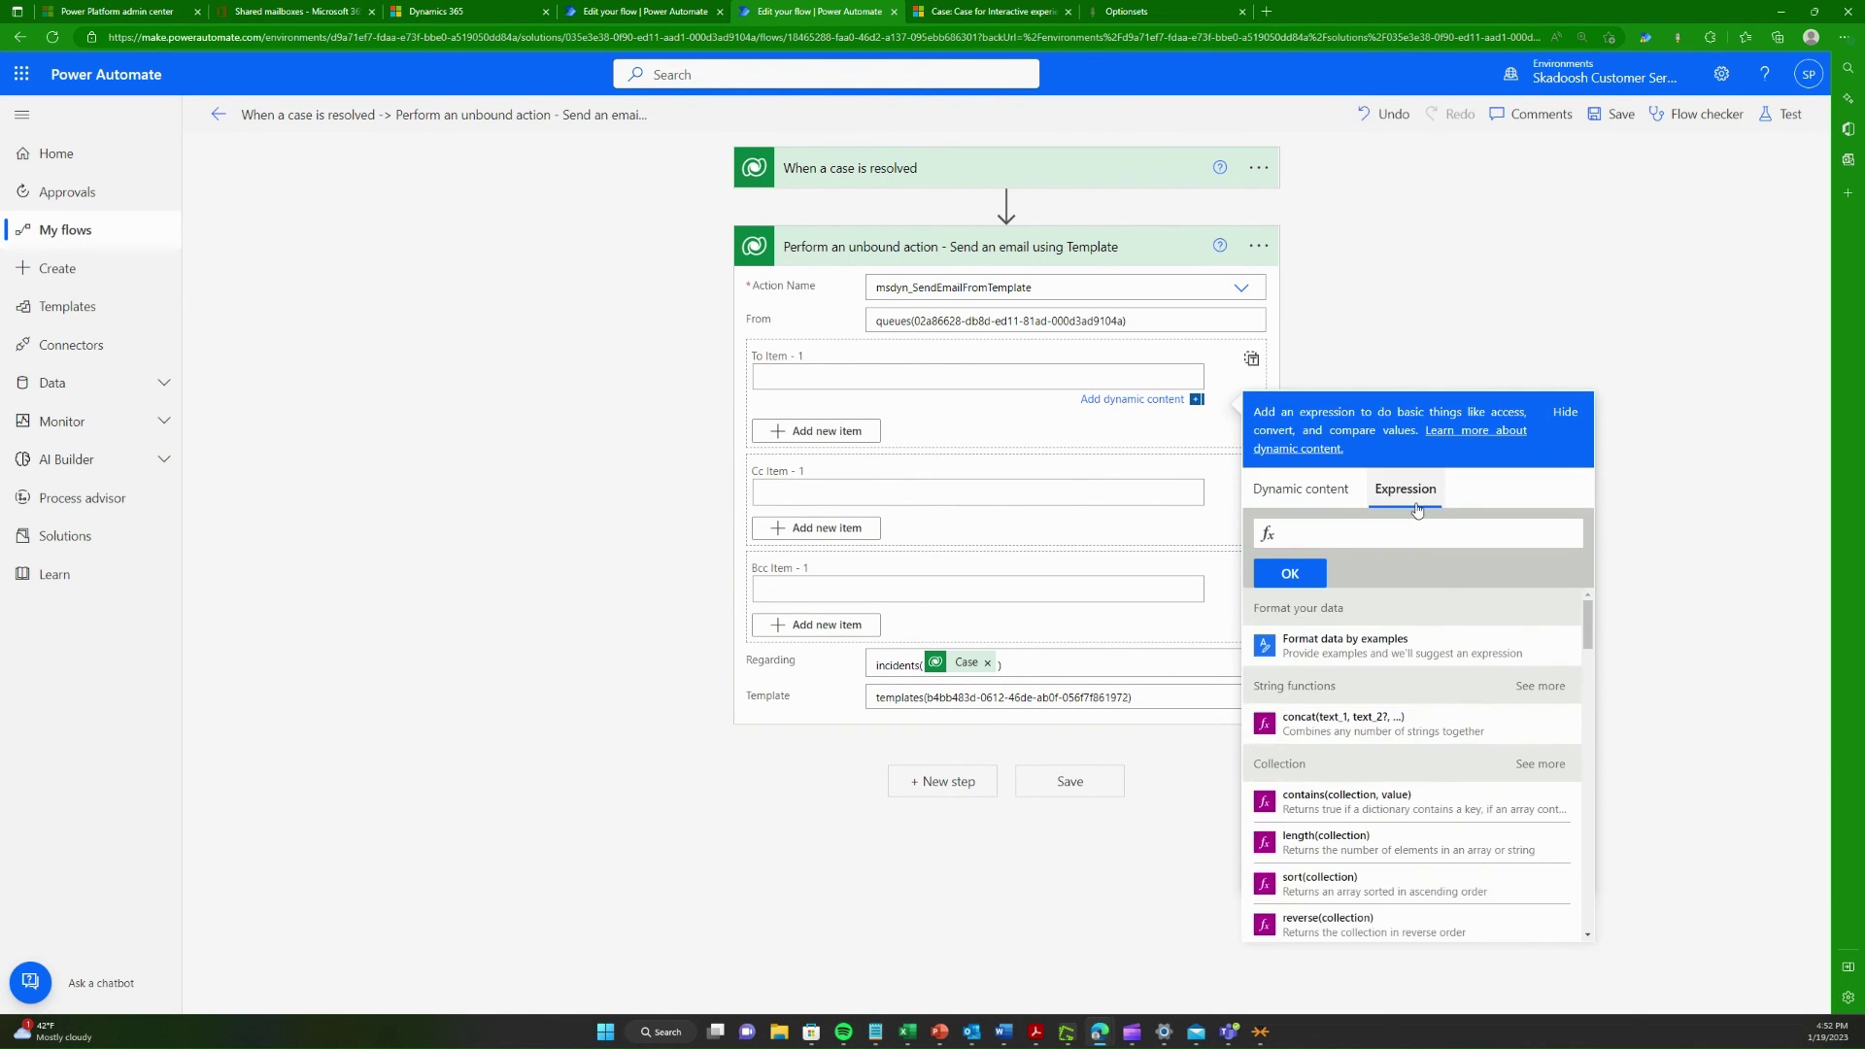
left_click(1394, 537)
key("ctrl+v")
left_click(1289, 573)
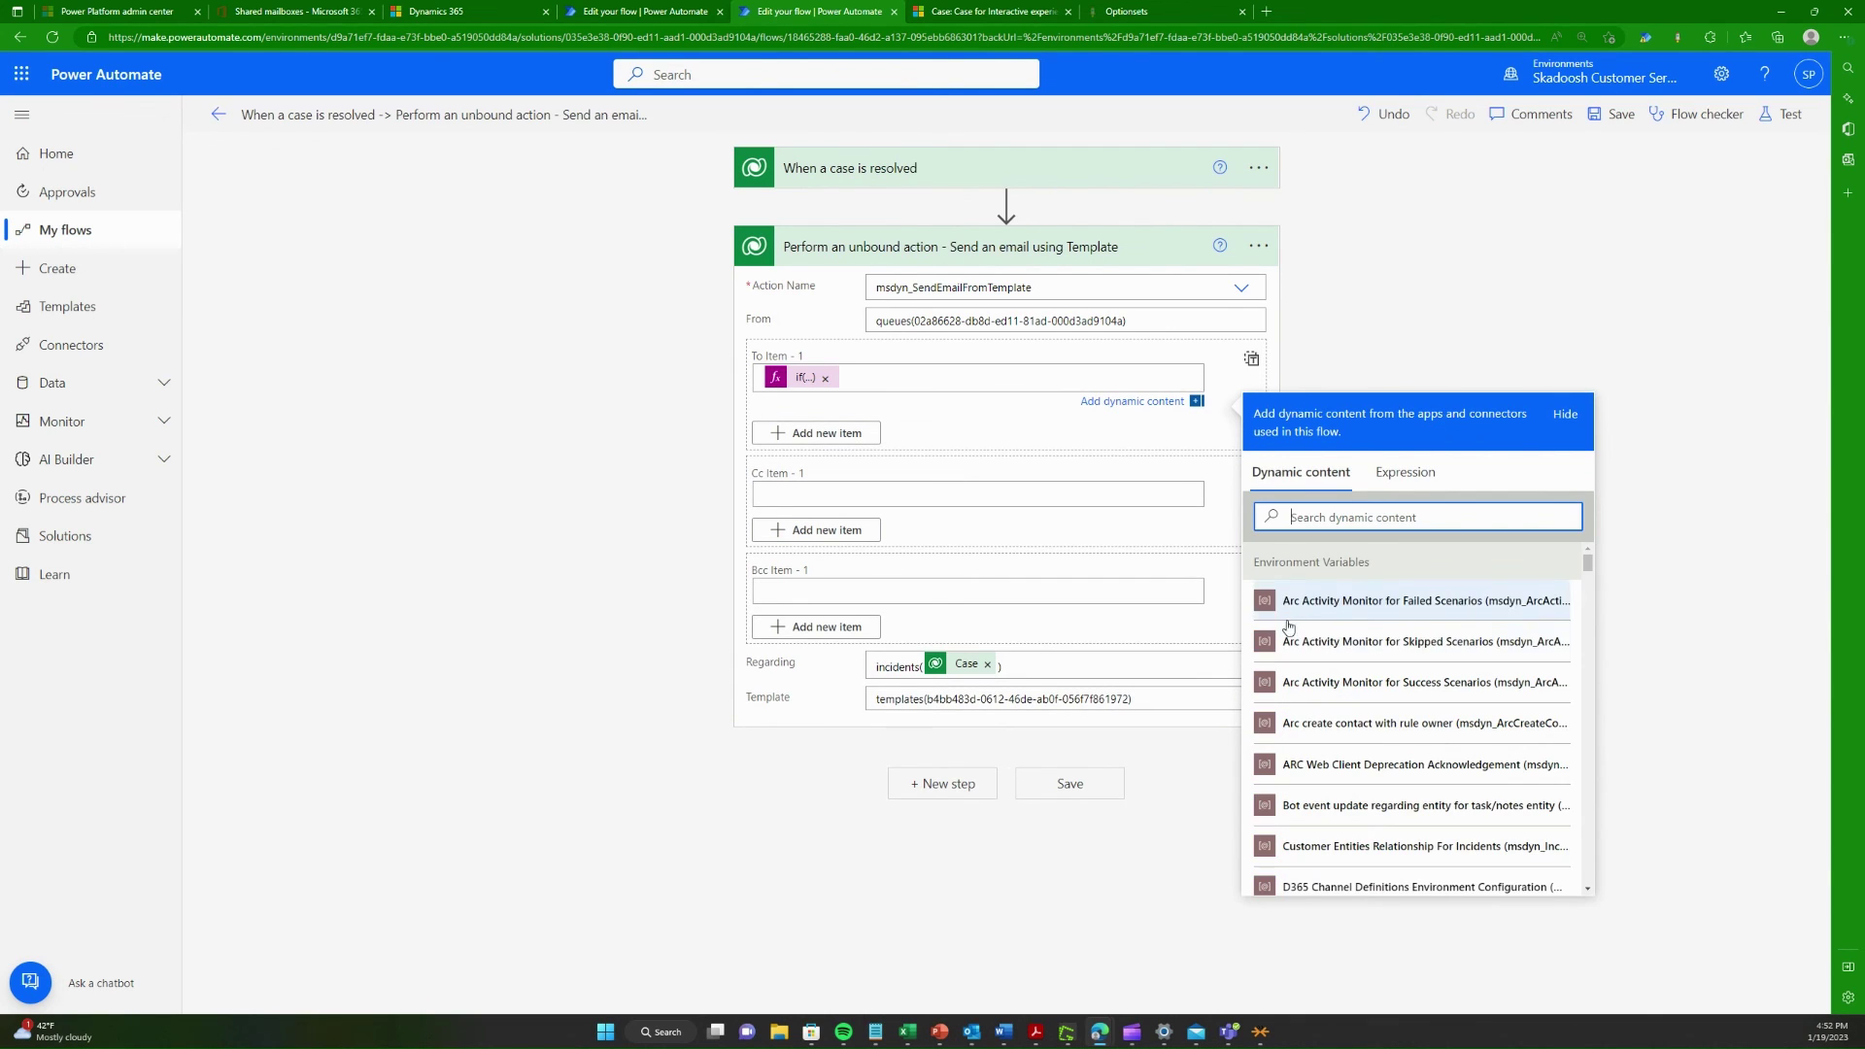
Step: Save the flow and switch back to the resolved "Where is my current order" case in Customer Service Hub
left_click(1495, 241)
left_click(1612, 113)
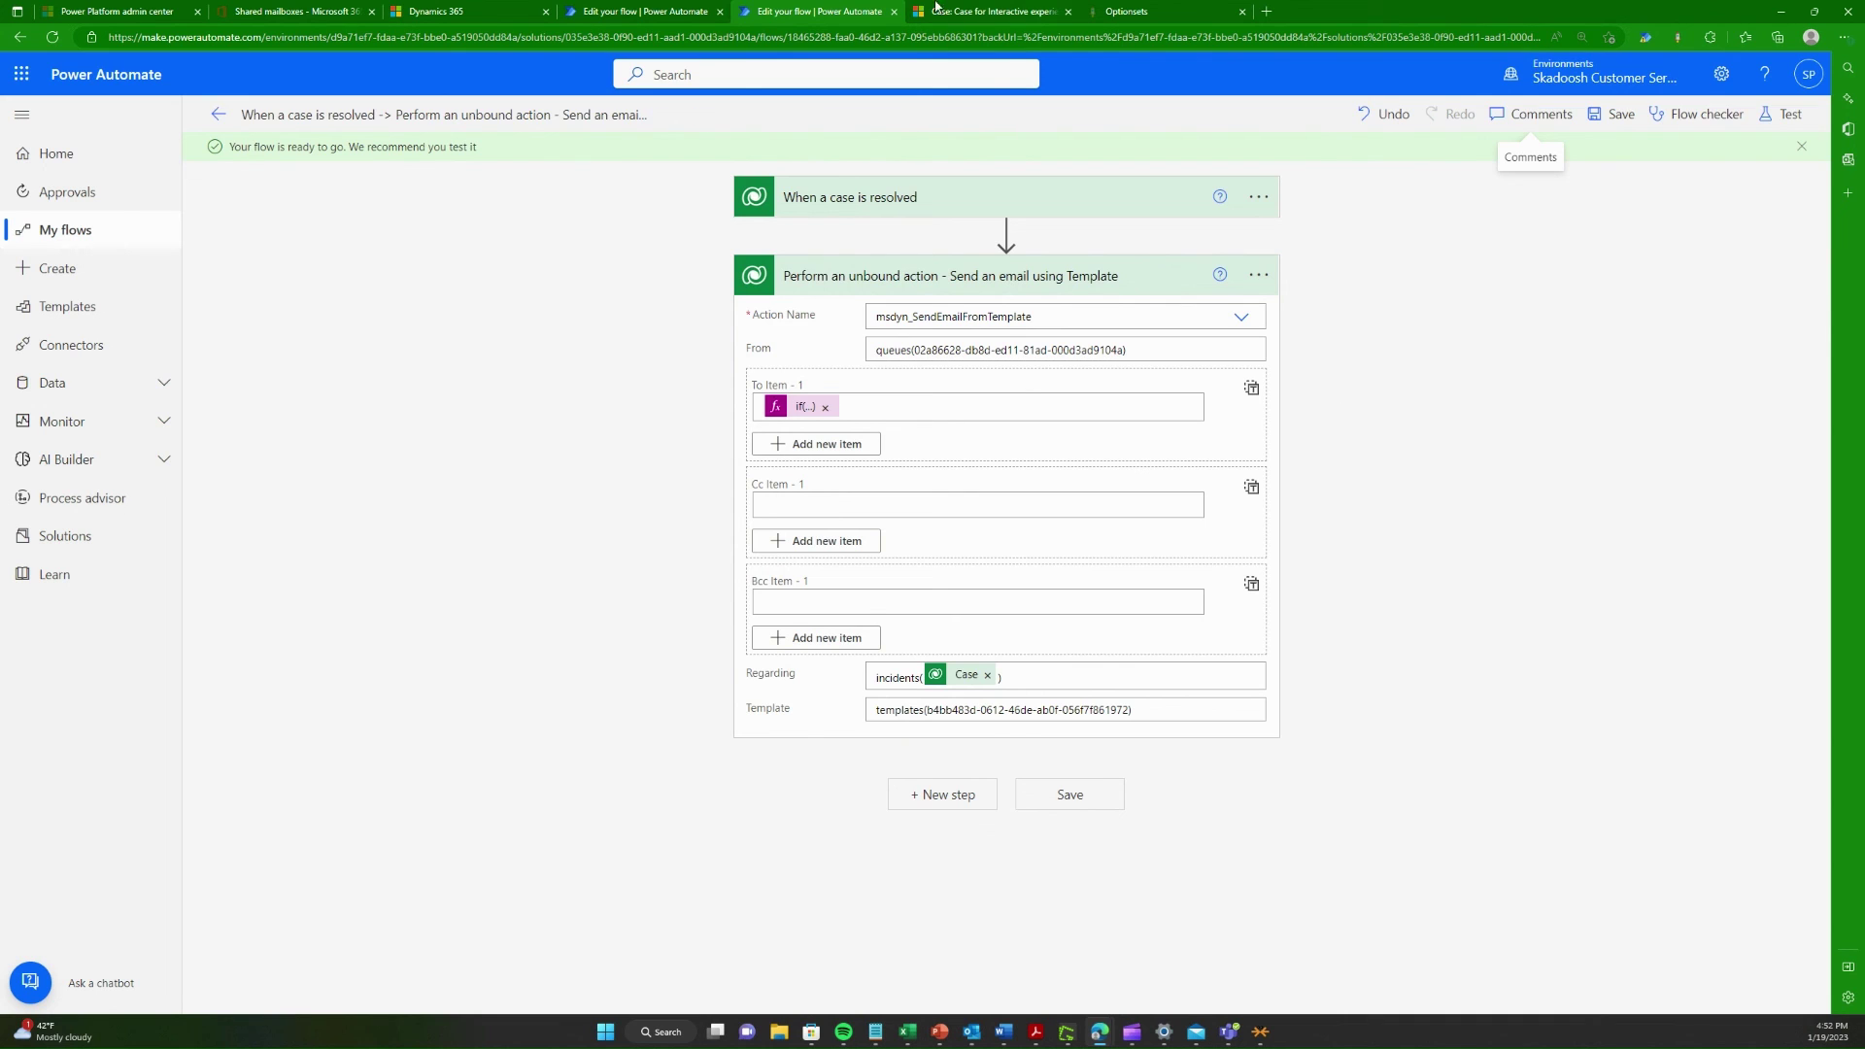
left_click(1029, 11)
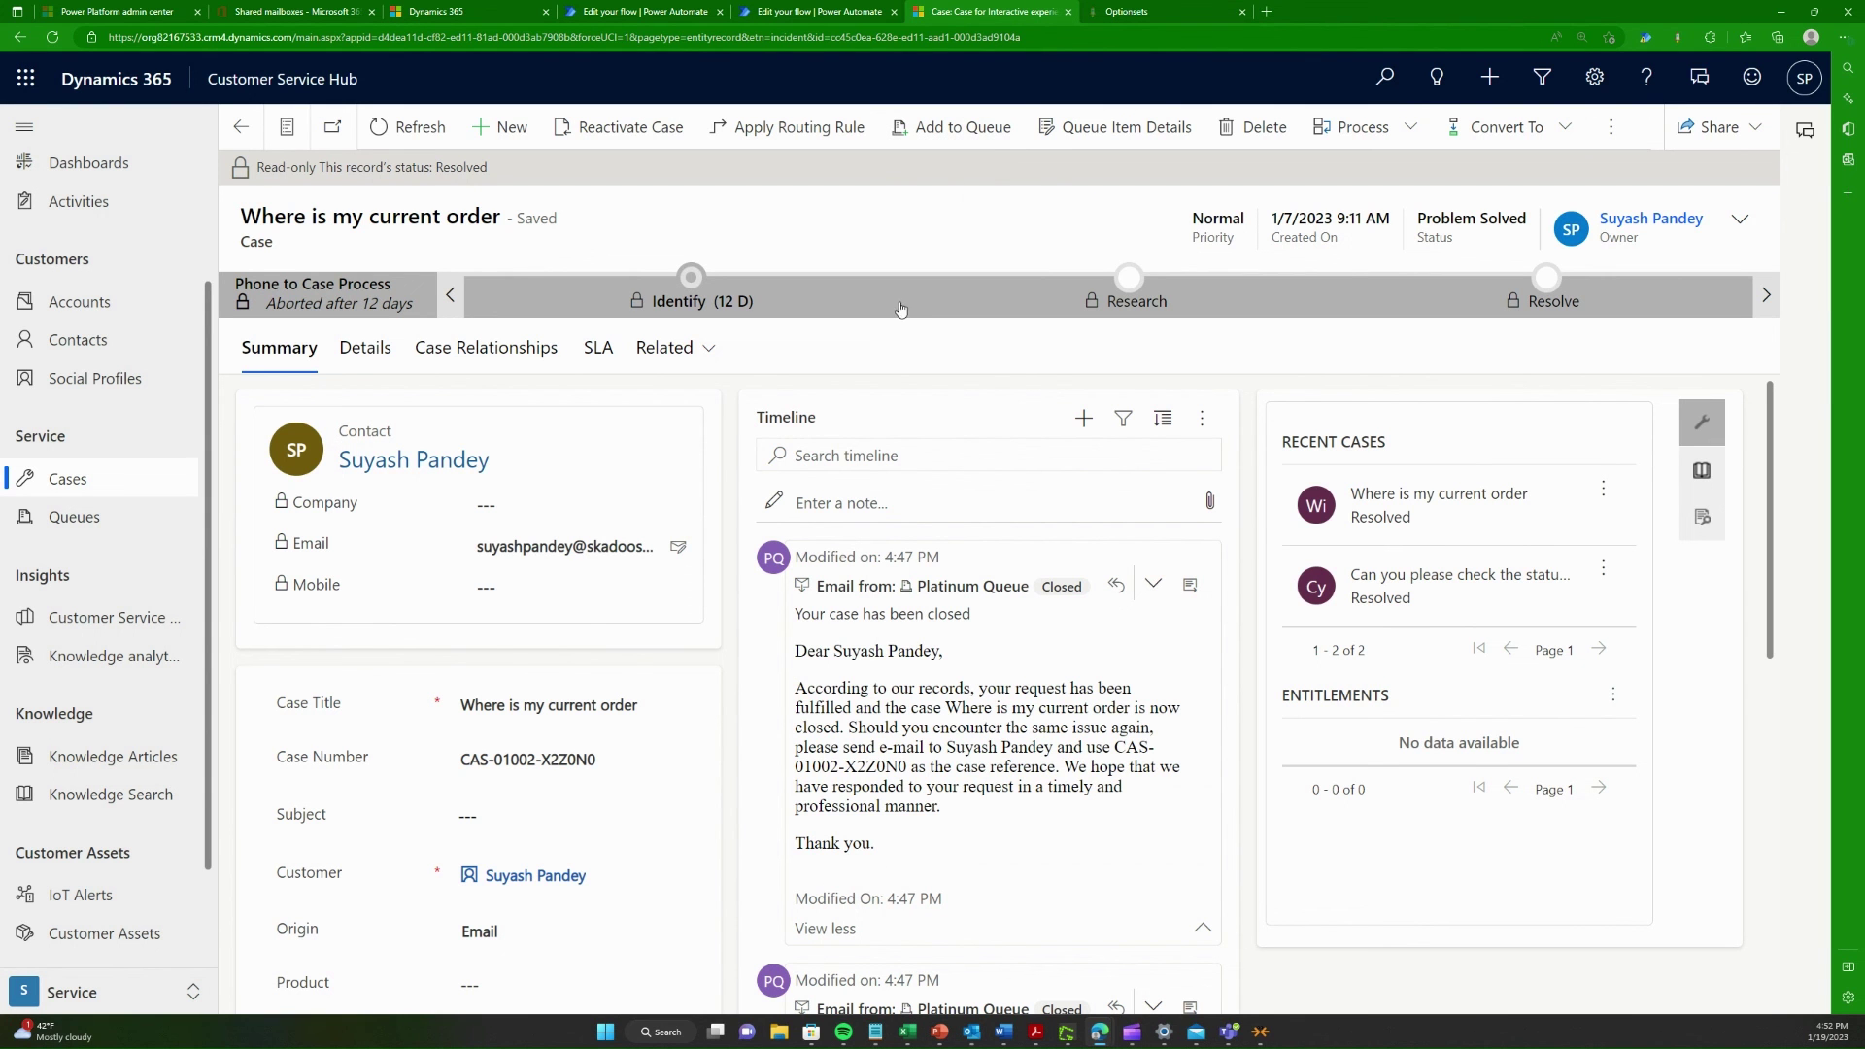